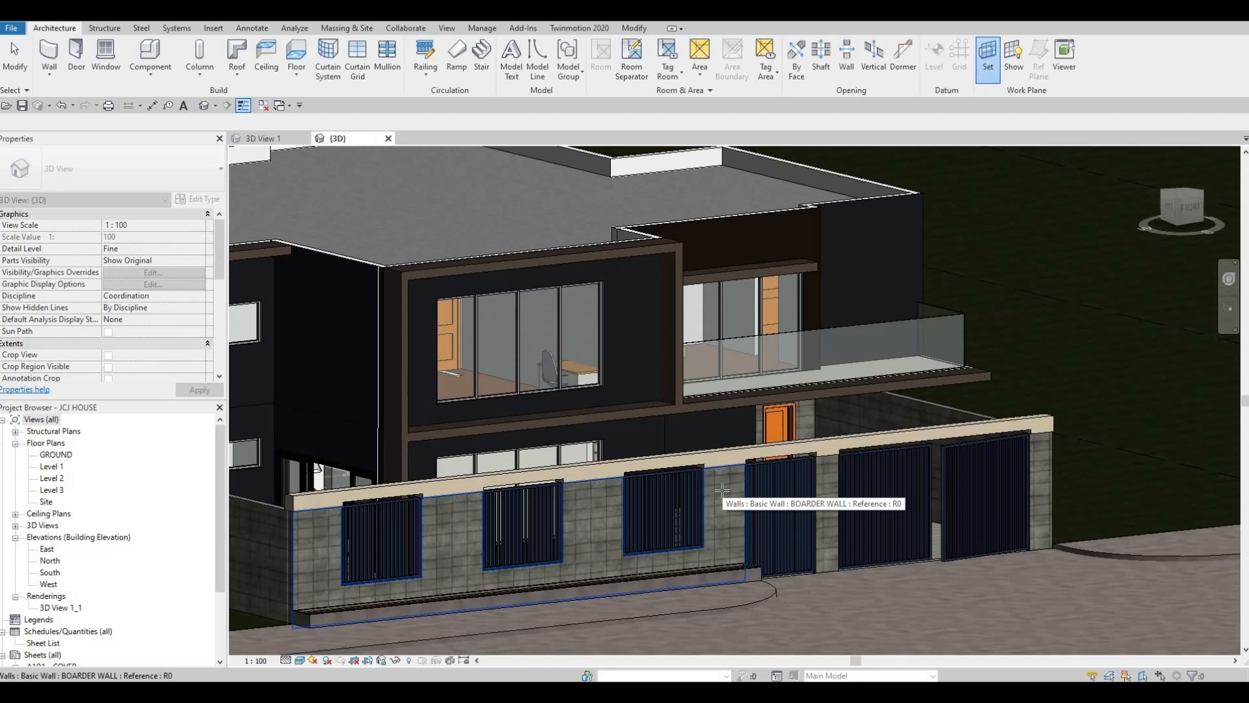
Set the work plane to the front boarder wall's face and place default "Model Text" lettering on it beside the entrance gate
{"action": "left_click", "coordinate": [710, 516]}
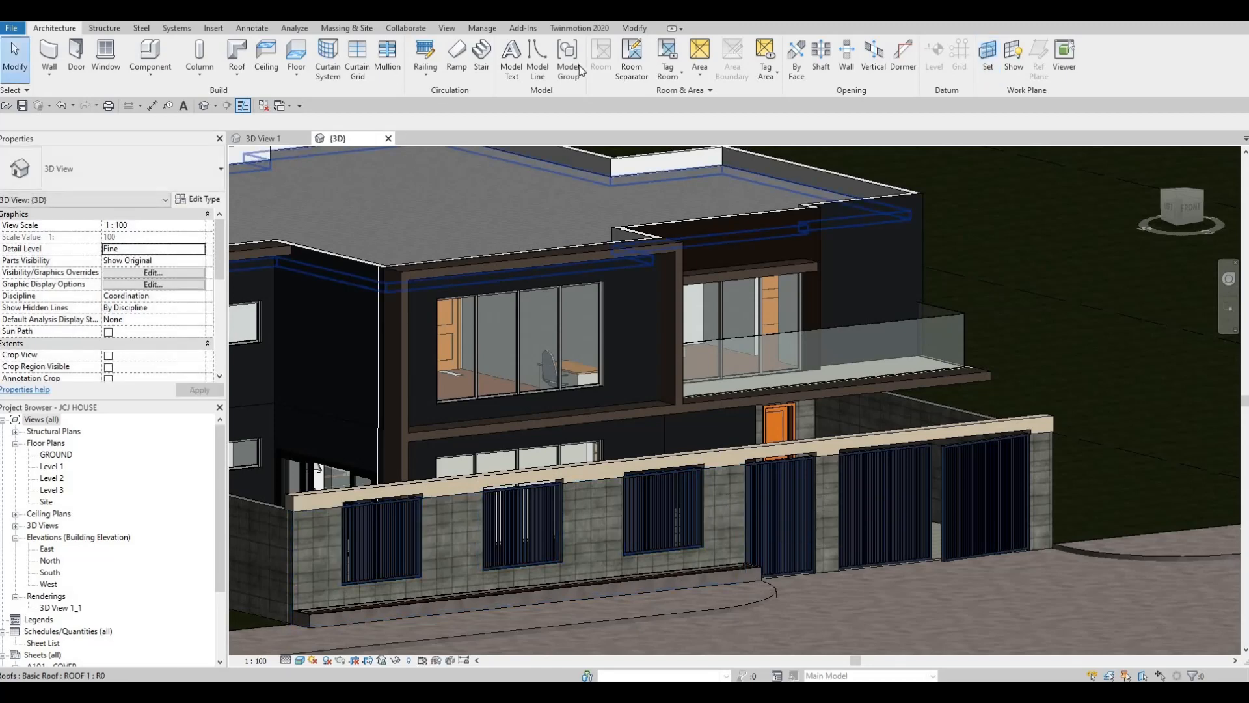
{"action": "left_click", "coordinate": [512, 59]}
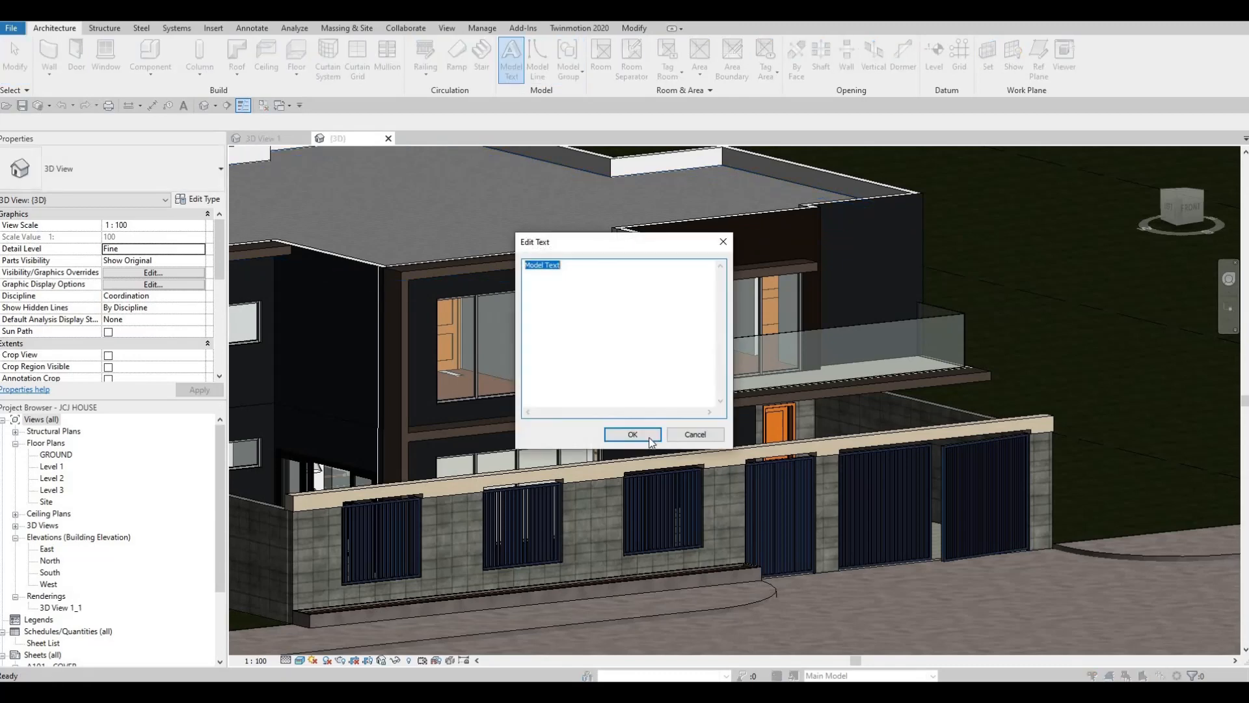
{"action": "key", "text": "Return"}
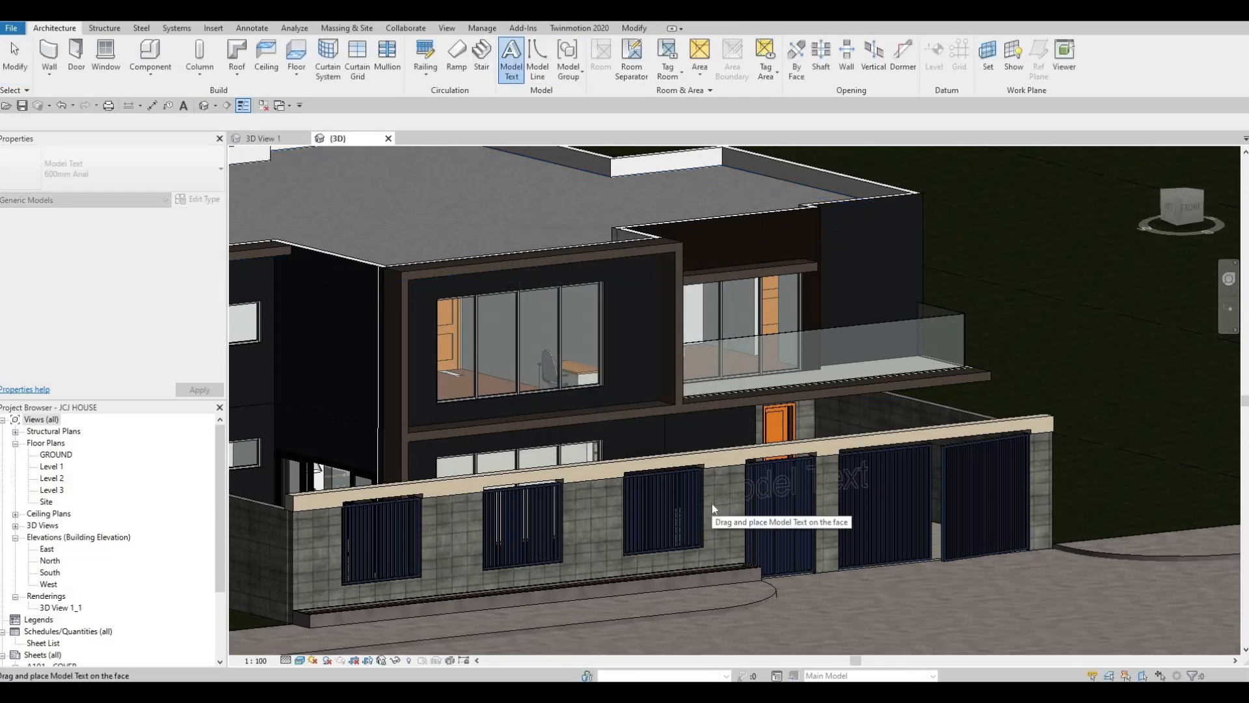
{"action": "left_click", "coordinate": [759, 534]}
{"action": "scroll", "coordinate": [734, 509], "scroll_direction": "up", "scroll_amount": 3}
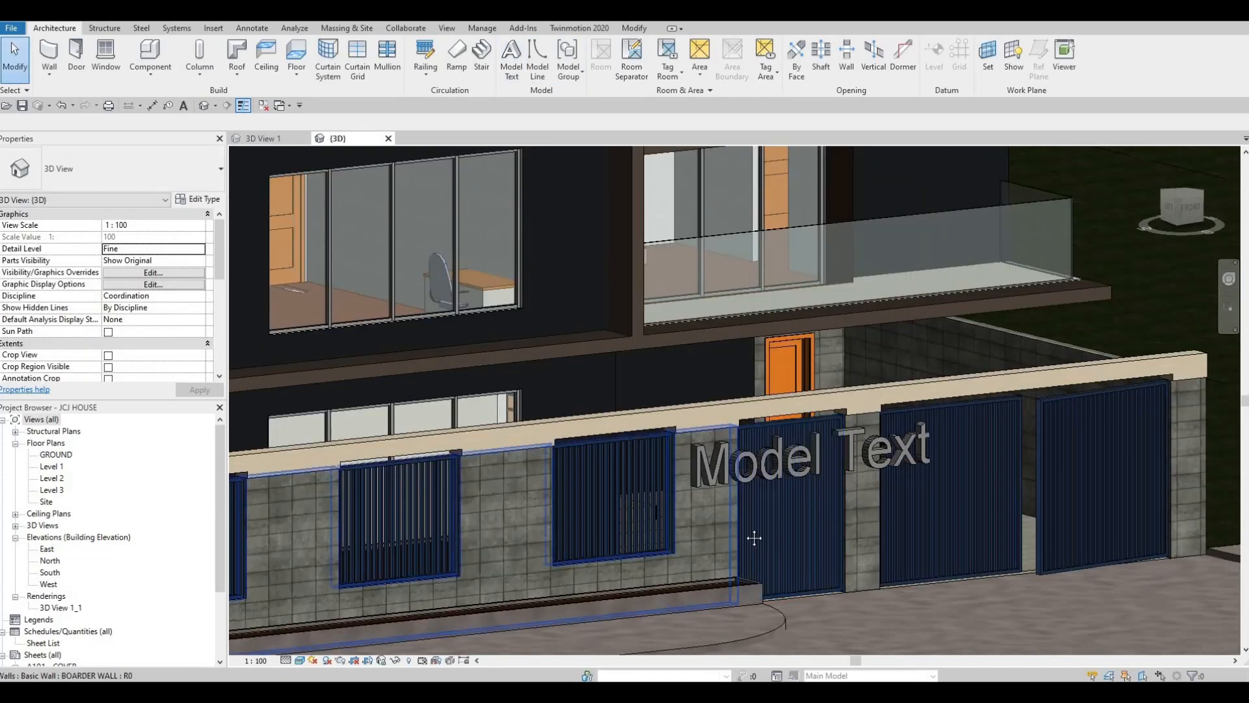
{"action": "key", "text": "Escape"}
{"action": "key", "text": "Escape"}
Open the South elevation and bring the model text on the boarder wall into view
{"action": "scroll", "coordinate": [547, 485], "scroll_direction": "down", "scroll_amount": 2}
{"action": "middle_click_drag", "start_coordinate": [547, 485], "coordinate": [426, 490], "text": "shift"}
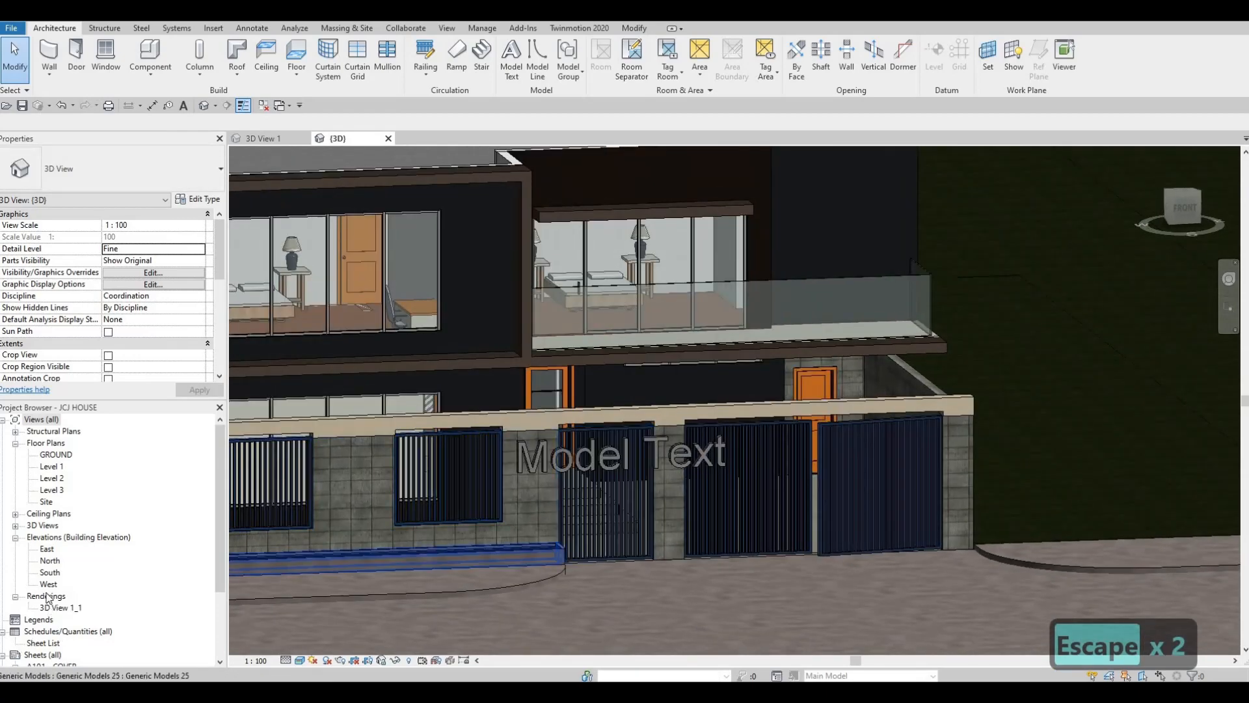
{"action": "double_click", "coordinate": [50, 573]}
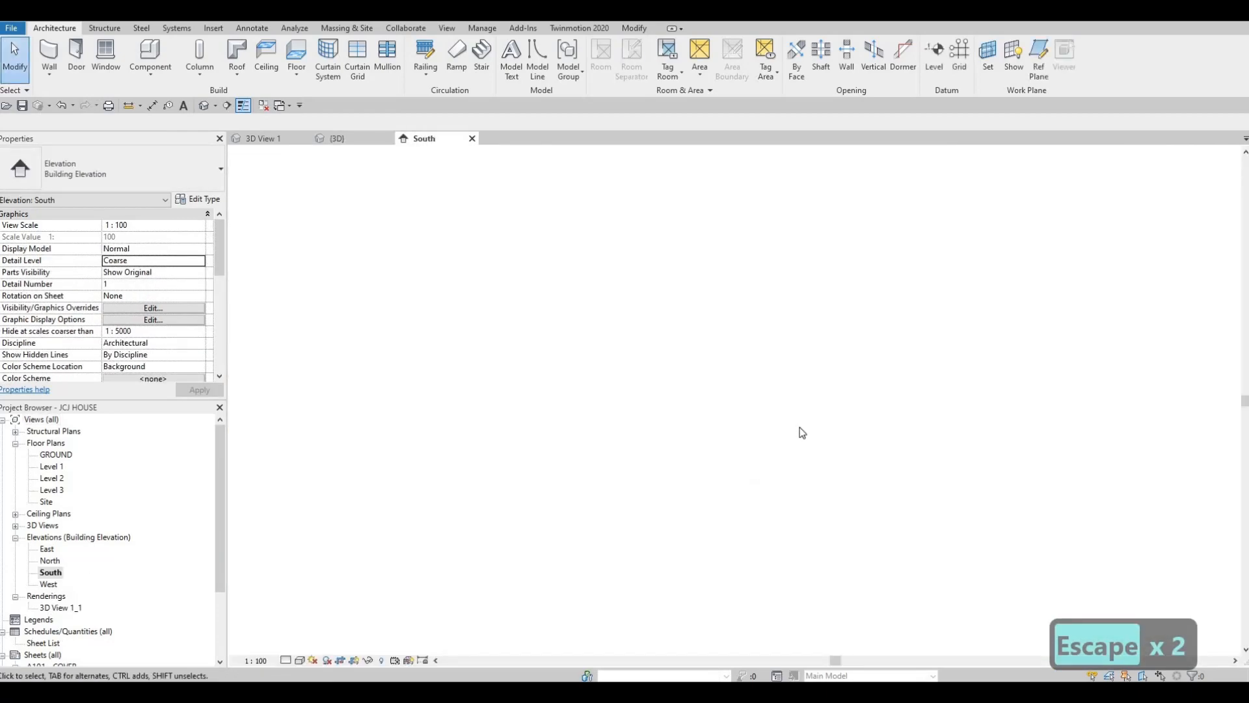
{"action": "scroll", "coordinate": [734, 525], "scroll_direction": "up", "scroll_amount": 4}
{"action": "scroll", "coordinate": [717, 515], "scroll_direction": "up", "scroll_amount": 2}
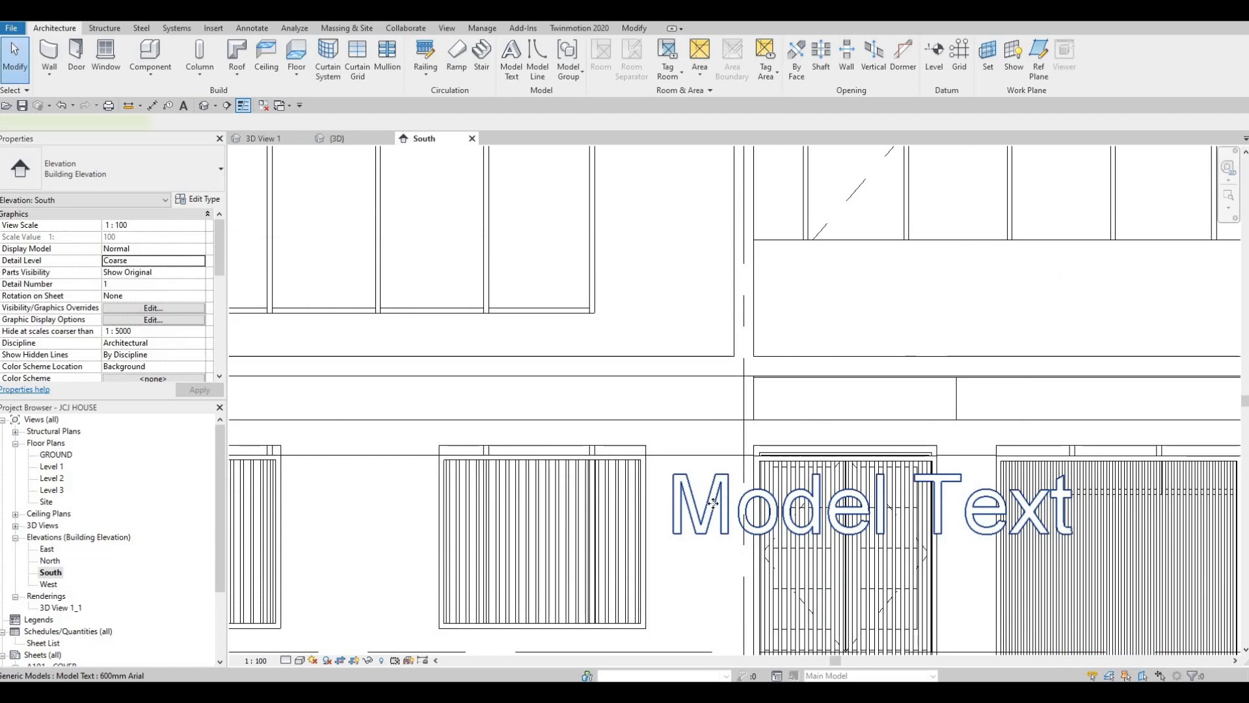
Duplicate the model text's type under the name "house number"
{"action": "left_click", "coordinate": [717, 515]}
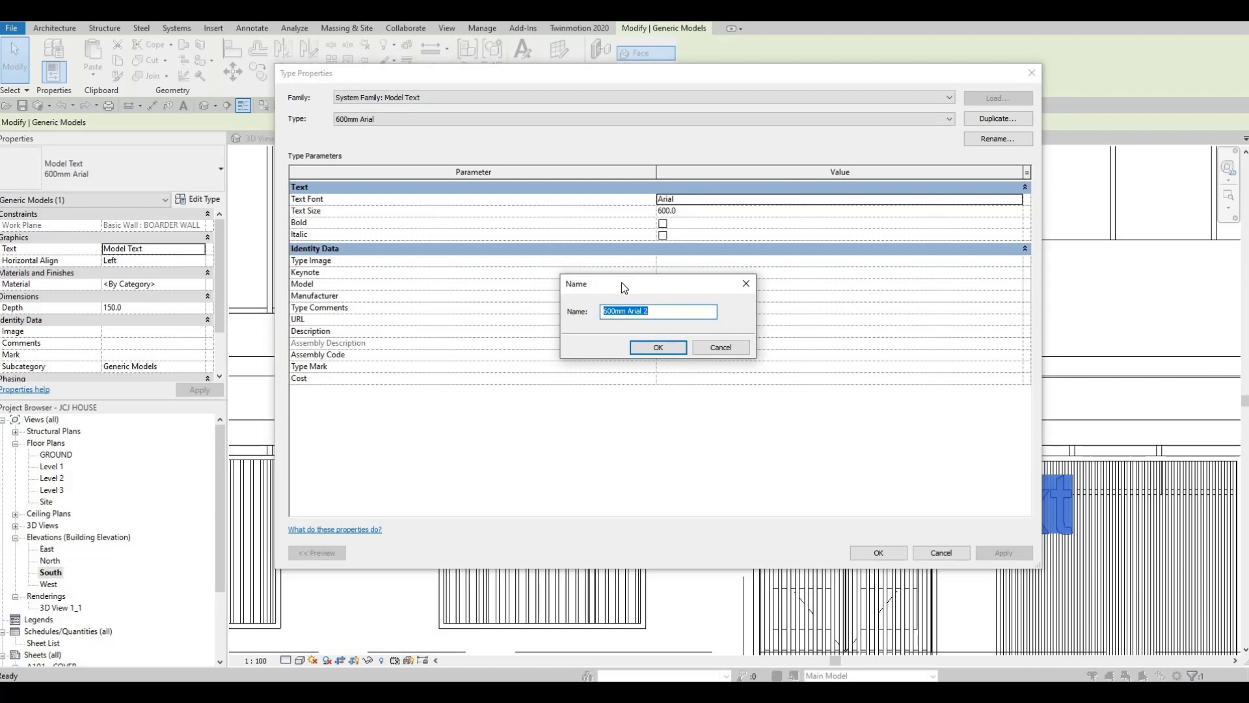
{"action": "type", "text": "h"}
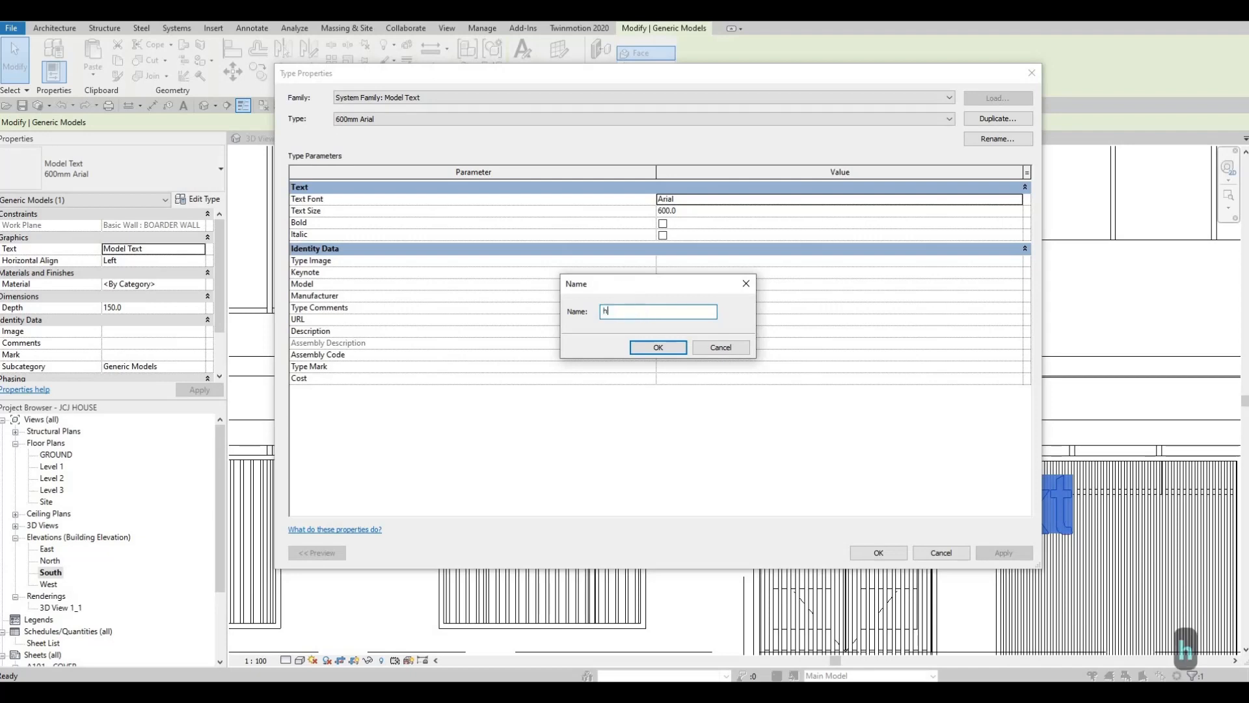
{"action": "type", "text": "ouse num"}
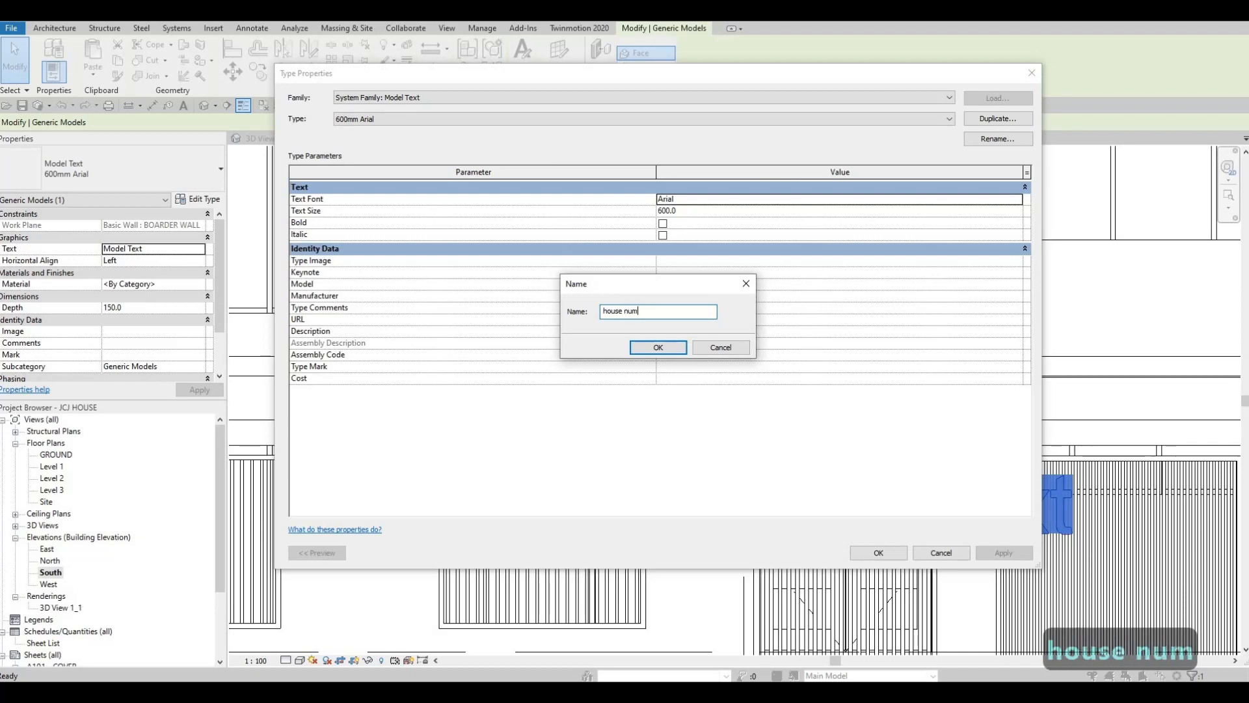
{"action": "type", "text": "ber"}
{"action": "left_click", "coordinate": [658, 347]}
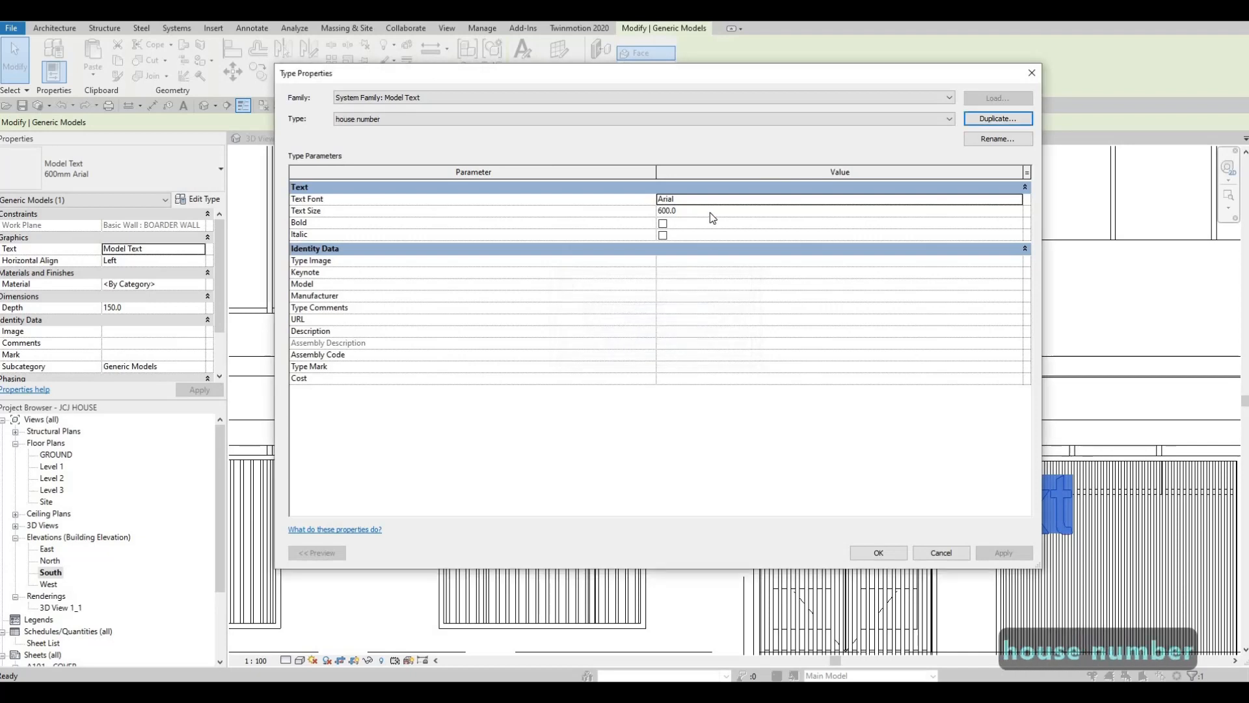
Set the type's text size to 100 and move the lettering up the wall between the window opening and the gate
{"action": "left_click", "coordinate": [711, 212]}
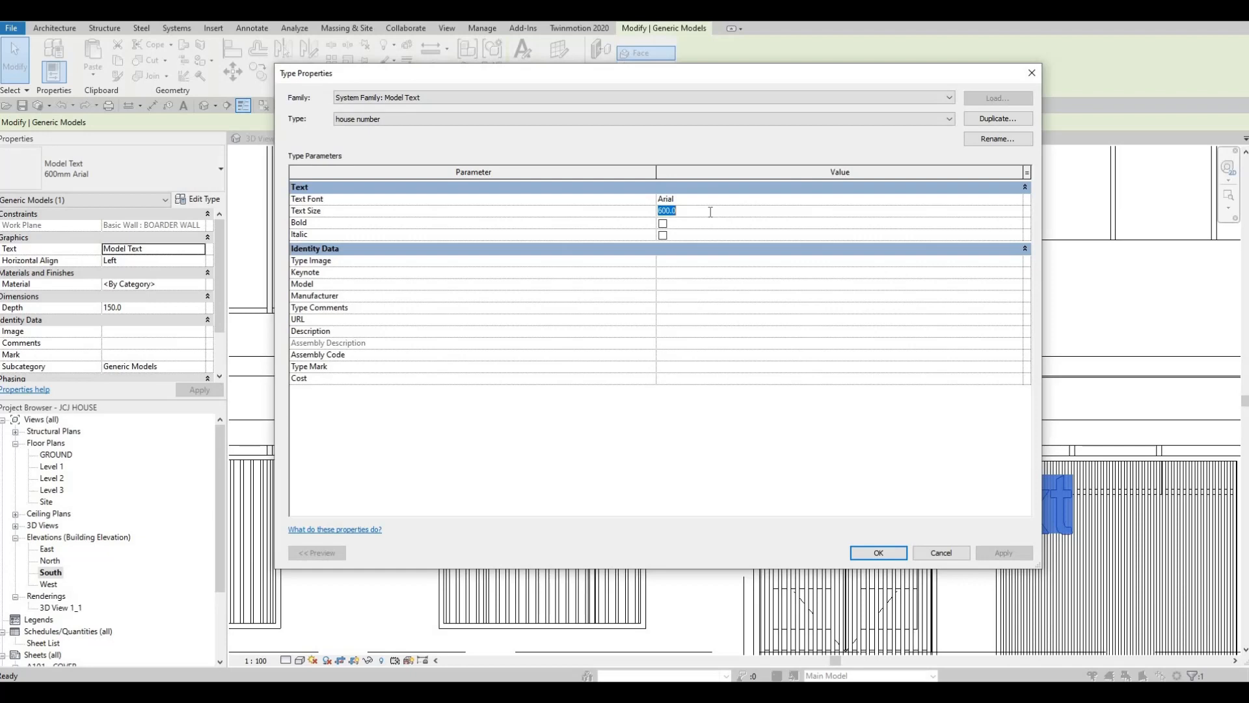
{"action": "type", "text": "50"}
{"action": "key", "text": "BackSpace"}
{"action": "key", "text": "BackSpace"}
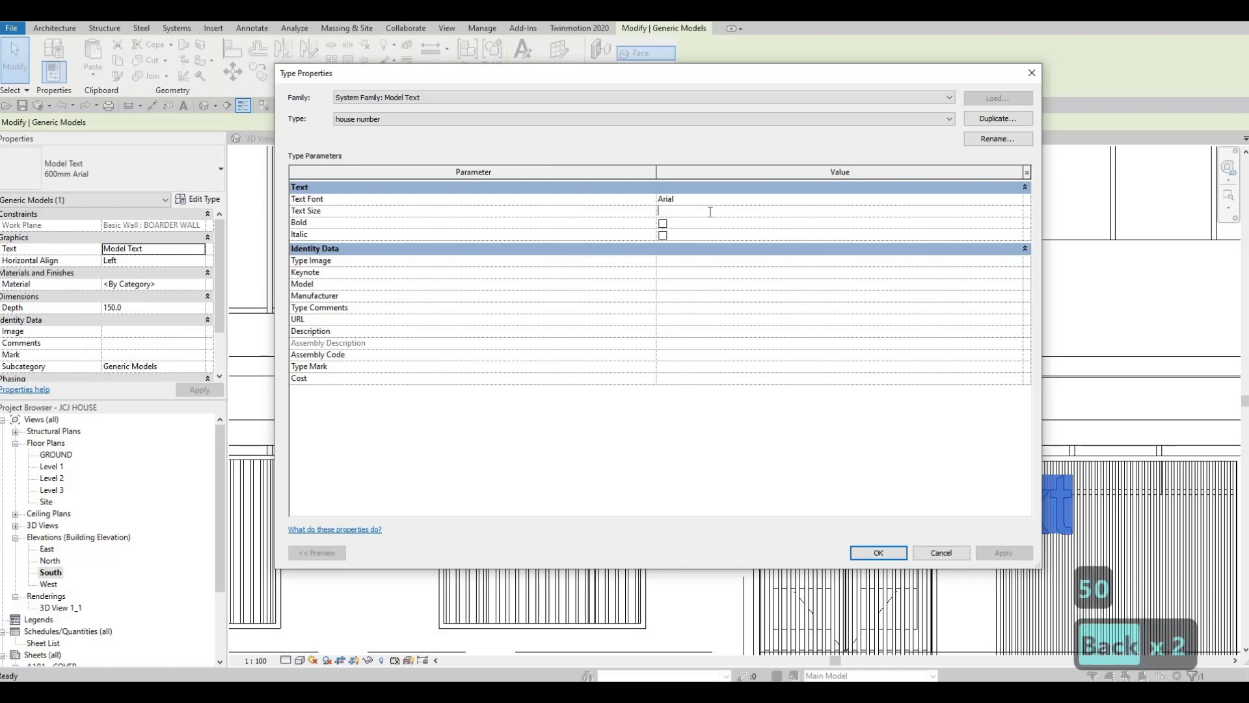
{"action": "type", "text": "100"}
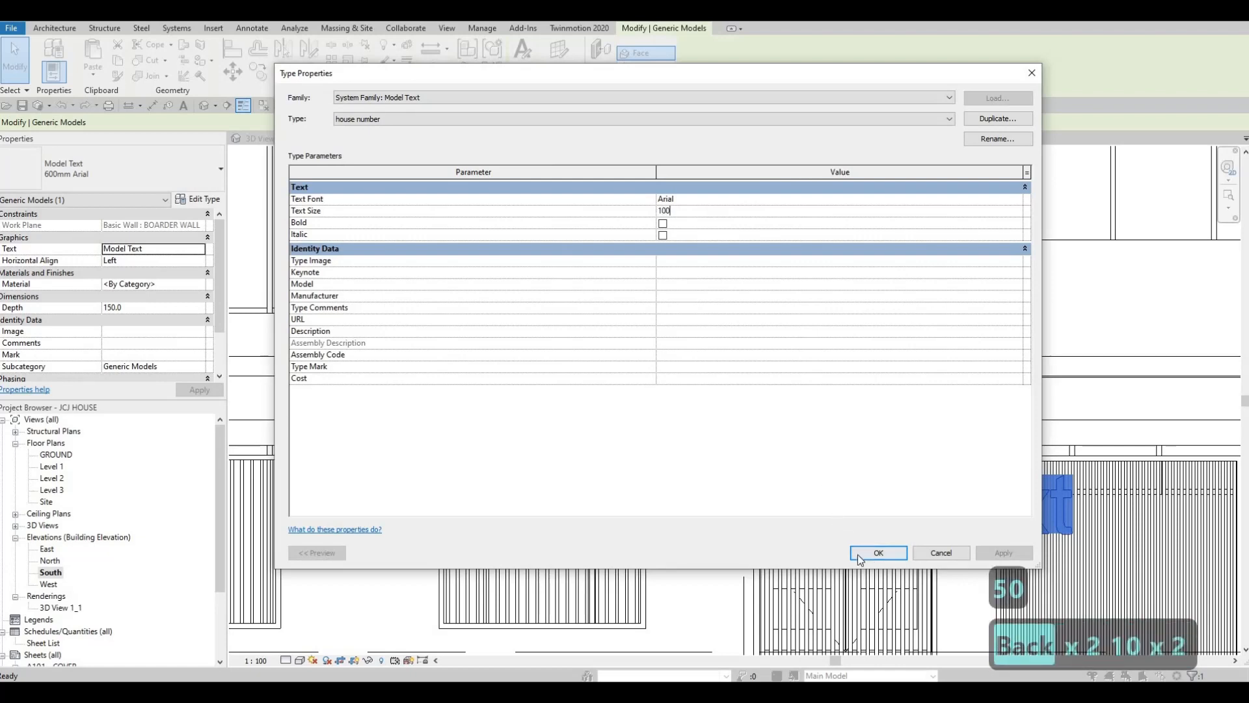
{"action": "left_click", "coordinate": [877, 554]}
{"action": "scroll", "coordinate": [615, 512], "scroll_direction": "down", "scroll_amount": 3}
{"action": "left_click_drag", "start_coordinate": [729, 538], "coordinate": [745, 454]}
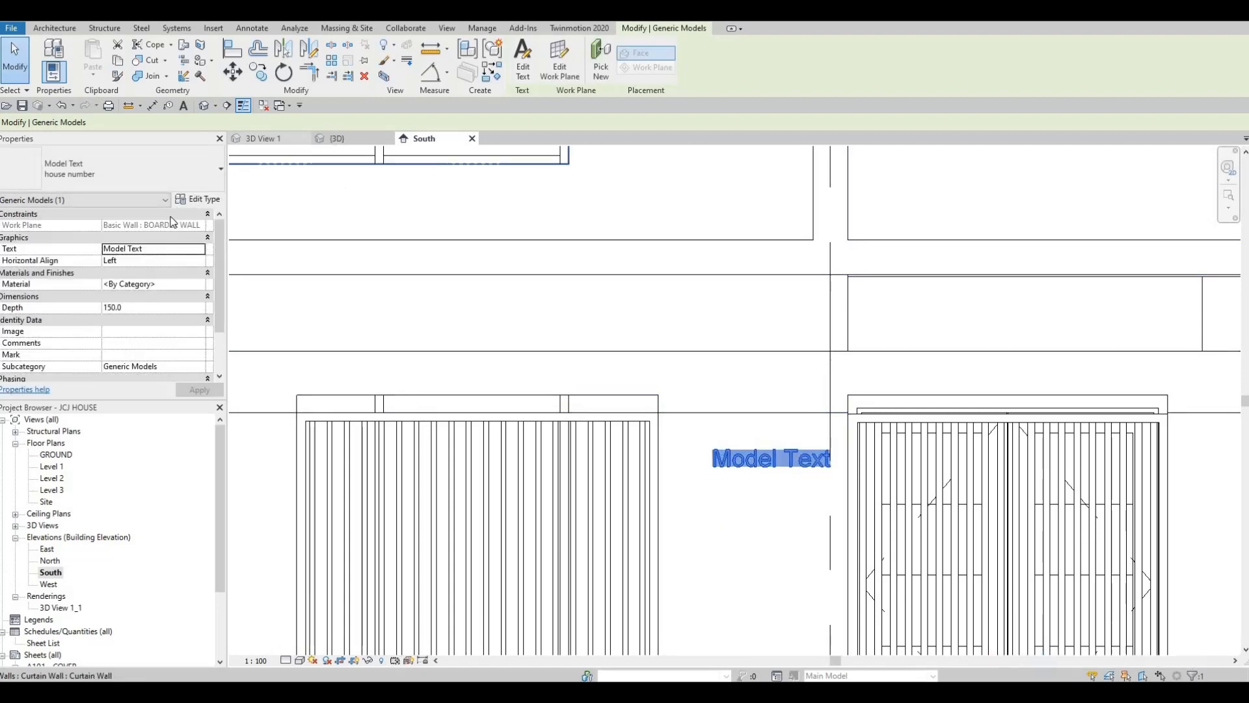
Assign the Copper, Patina metal from the AEC Materials library as the model text's material
{"action": "left_click", "coordinate": [180, 296]}
{"action": "left_click", "coordinate": [179, 295]}
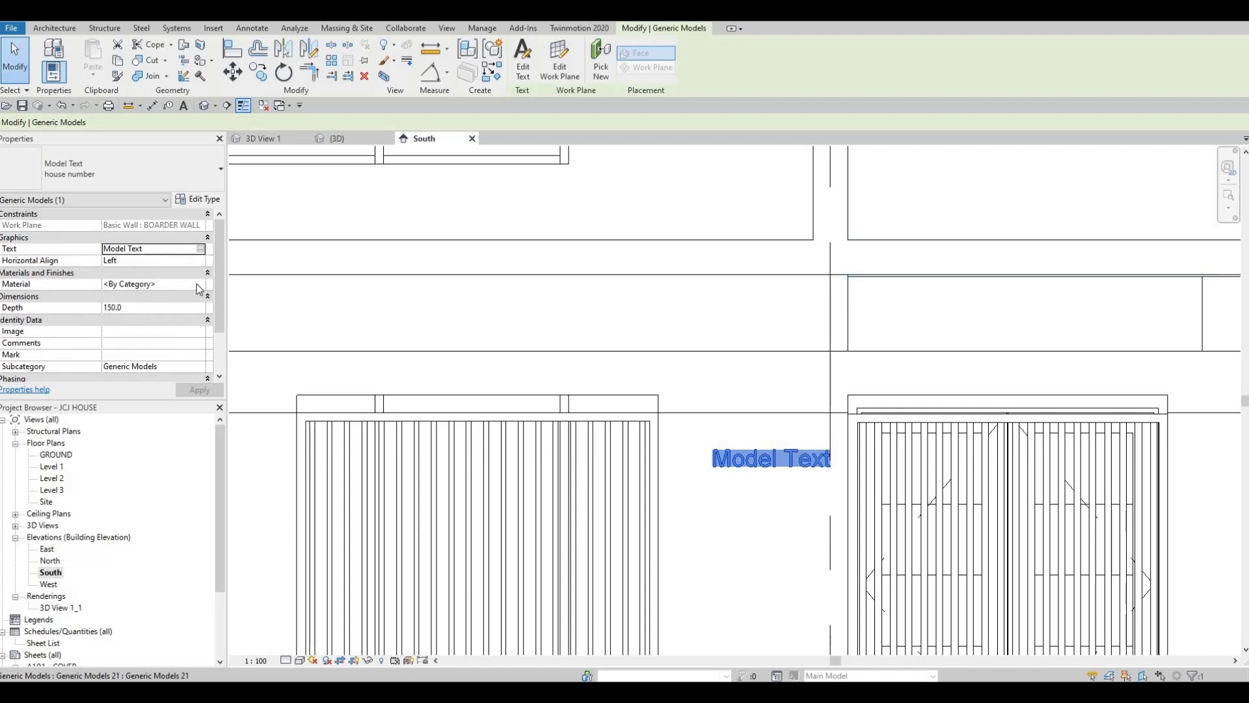
{"action": "left_click", "coordinate": [197, 283]}
{"action": "left_click", "coordinate": [200, 284]}
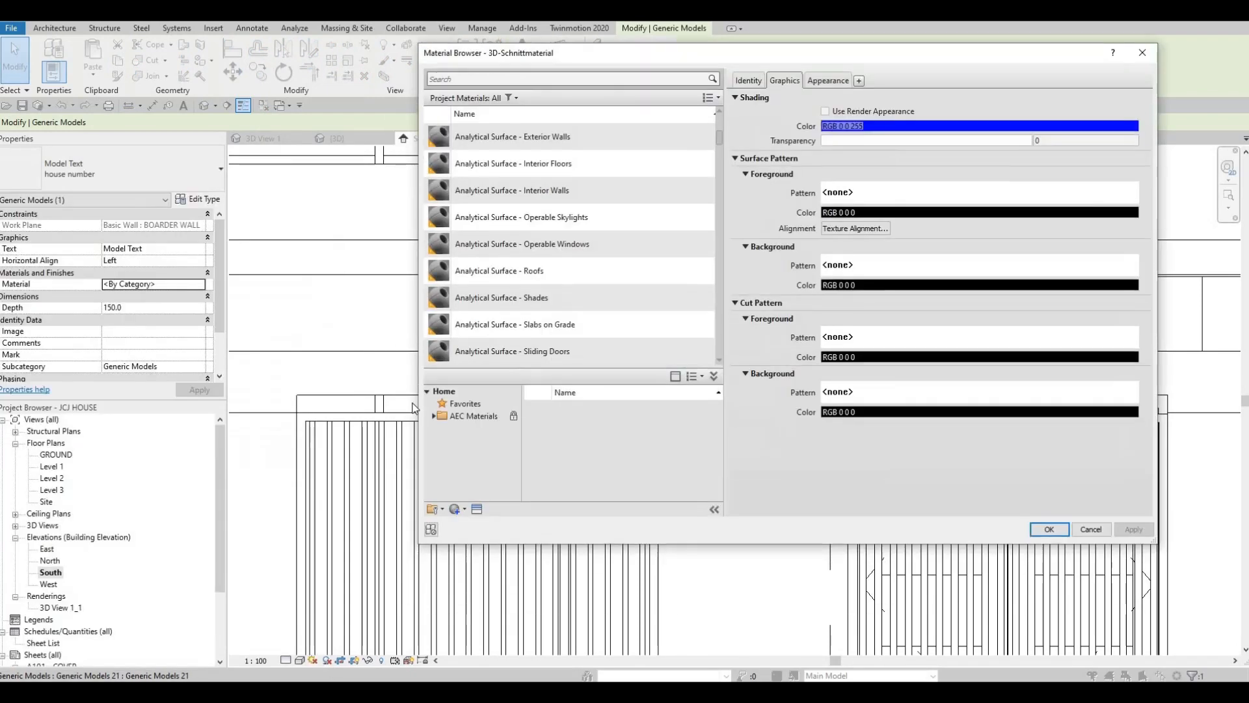
{"action": "left_click", "coordinate": [439, 419]}
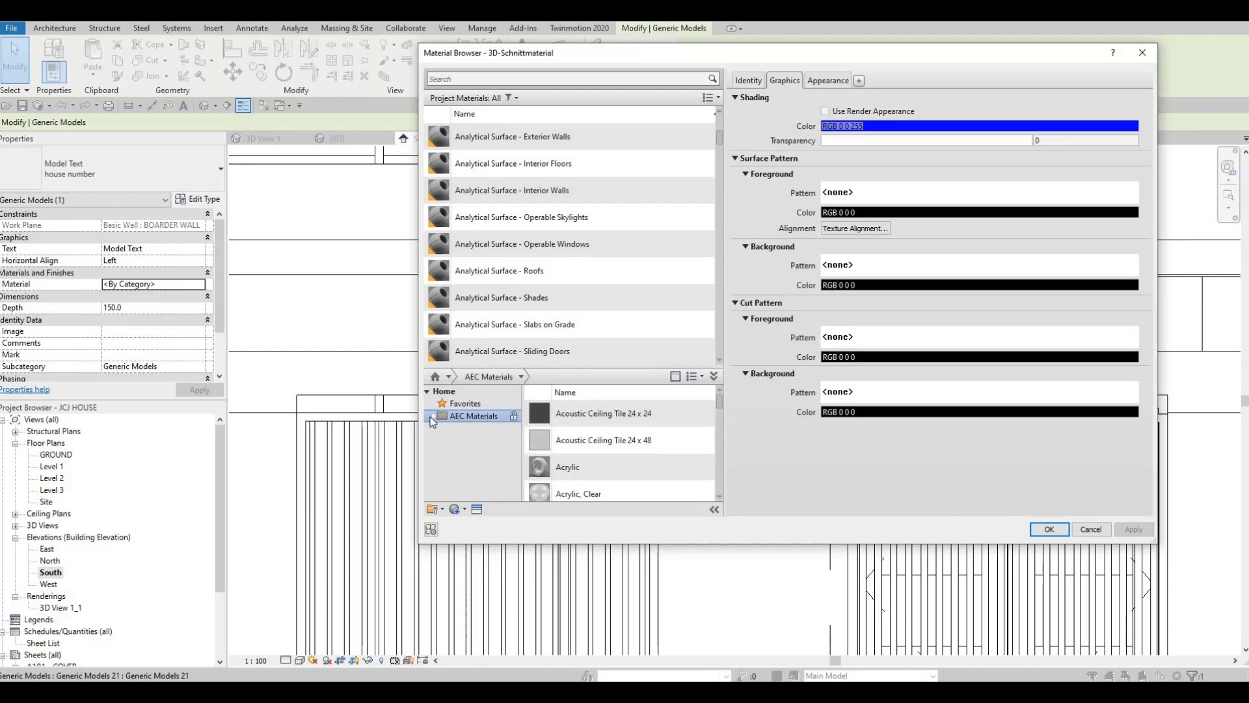
{"action": "left_click", "coordinate": [430, 416]}
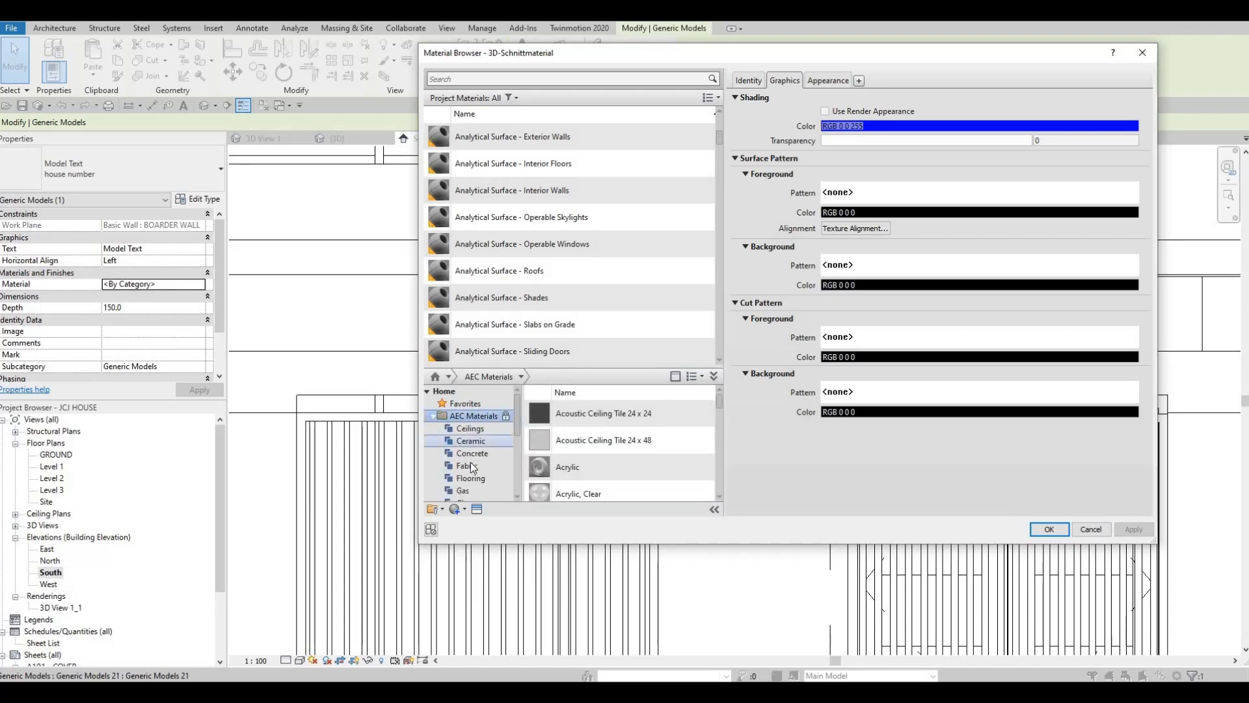
{"action": "scroll", "coordinate": [473, 455], "scroll_direction": "down", "scroll_amount": 2}
{"action": "scroll", "coordinate": [473, 456], "scroll_direction": "down", "scroll_amount": 2}
{"action": "left_click", "coordinate": [466, 441]}
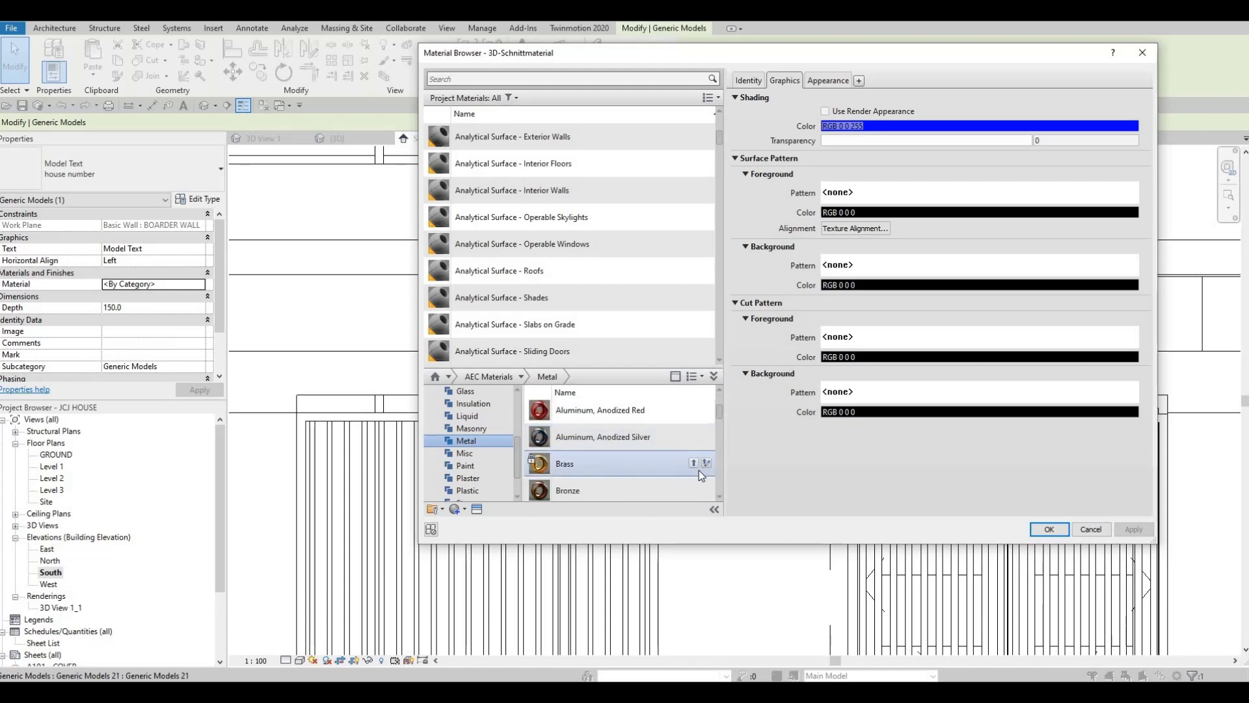
{"action": "scroll", "coordinate": [701, 462], "scroll_direction": "down", "scroll_amount": 2}
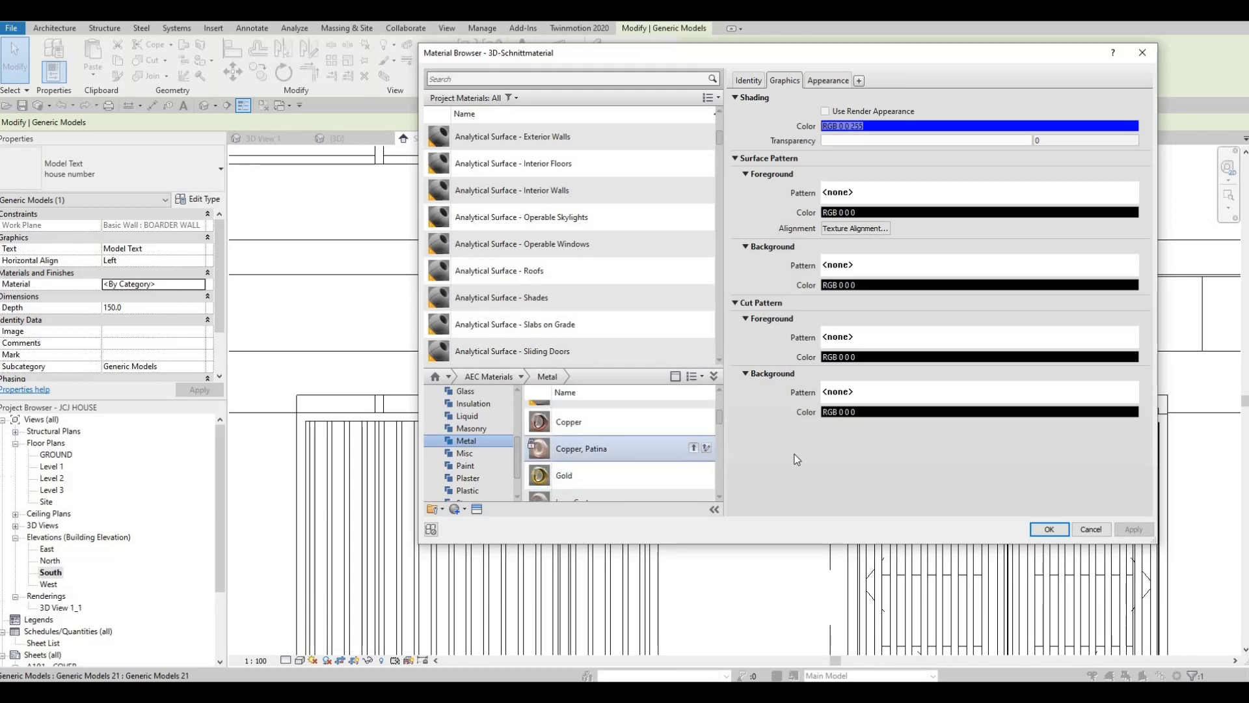
{"action": "left_click", "coordinate": [694, 448]}
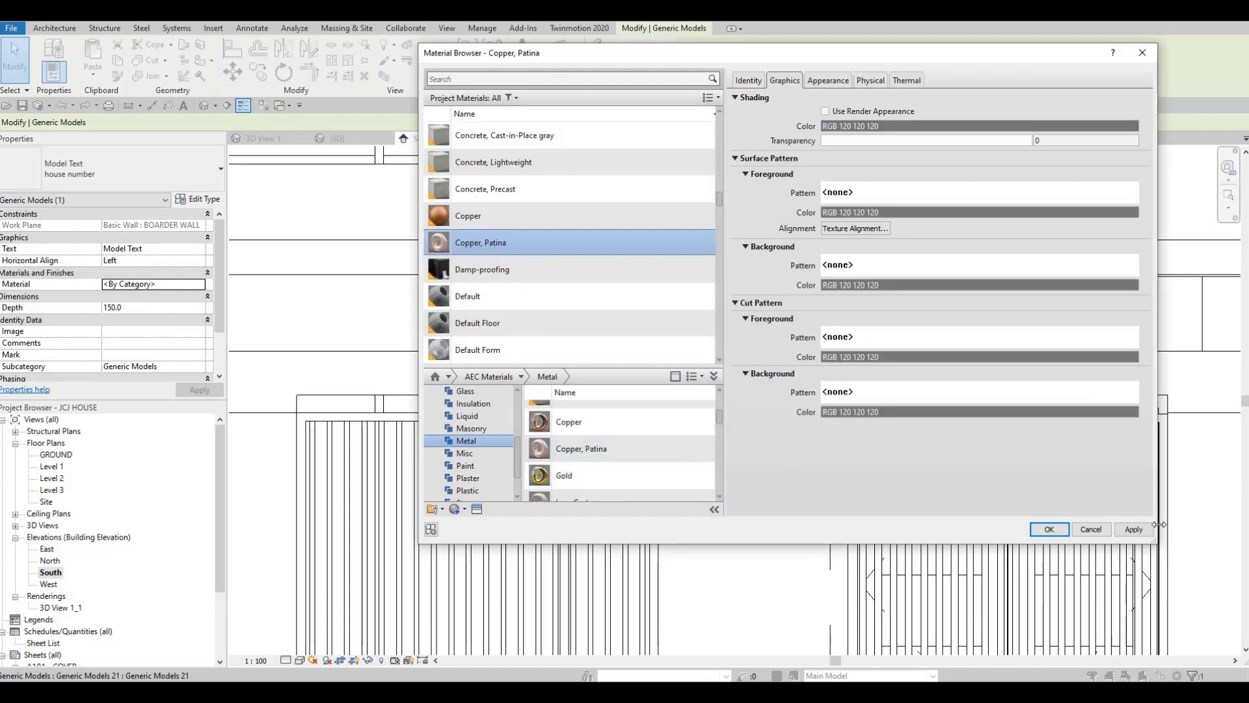
{"action": "left_click", "coordinate": [1050, 529]}
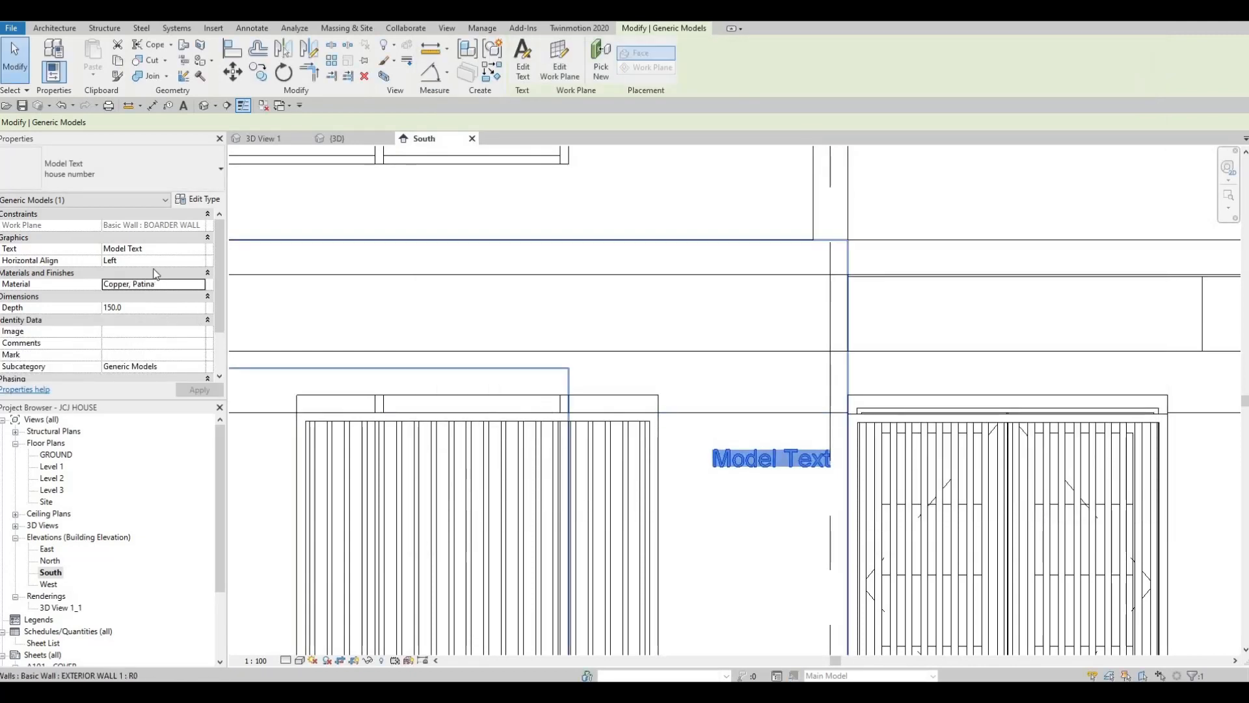
{"action": "left_click", "coordinate": [154, 250]}
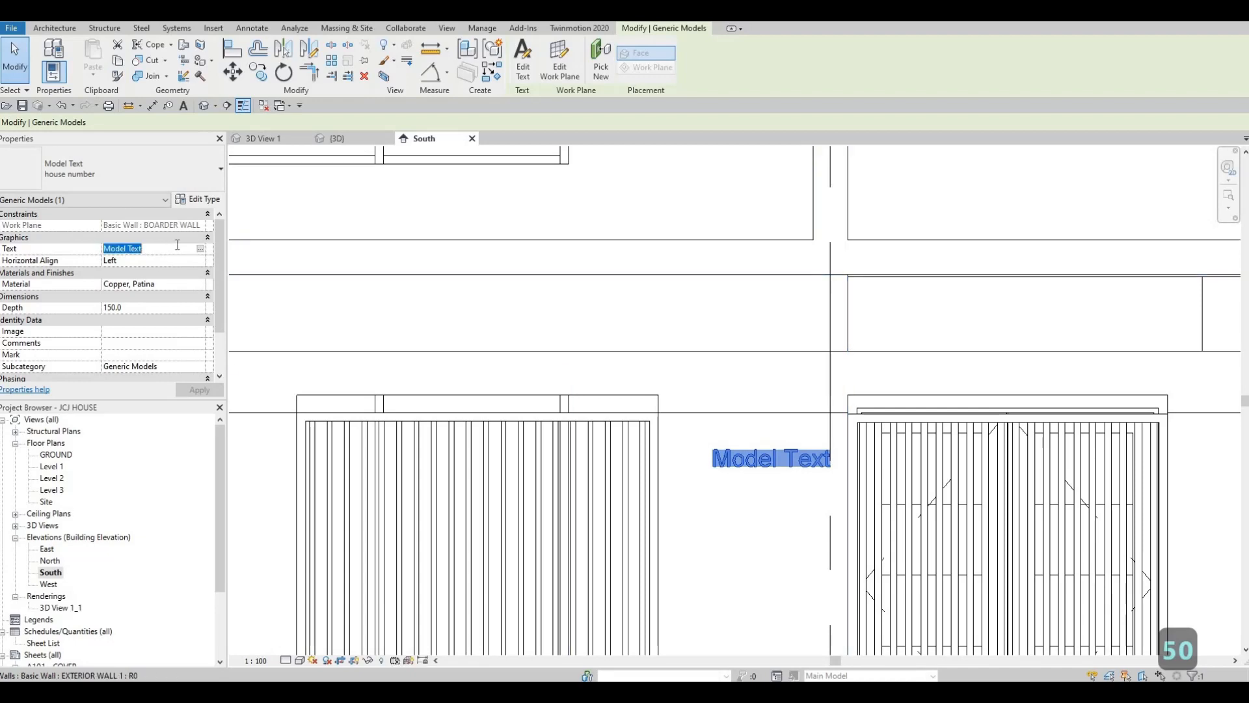
{"action": "left_click", "coordinate": [175, 248]}
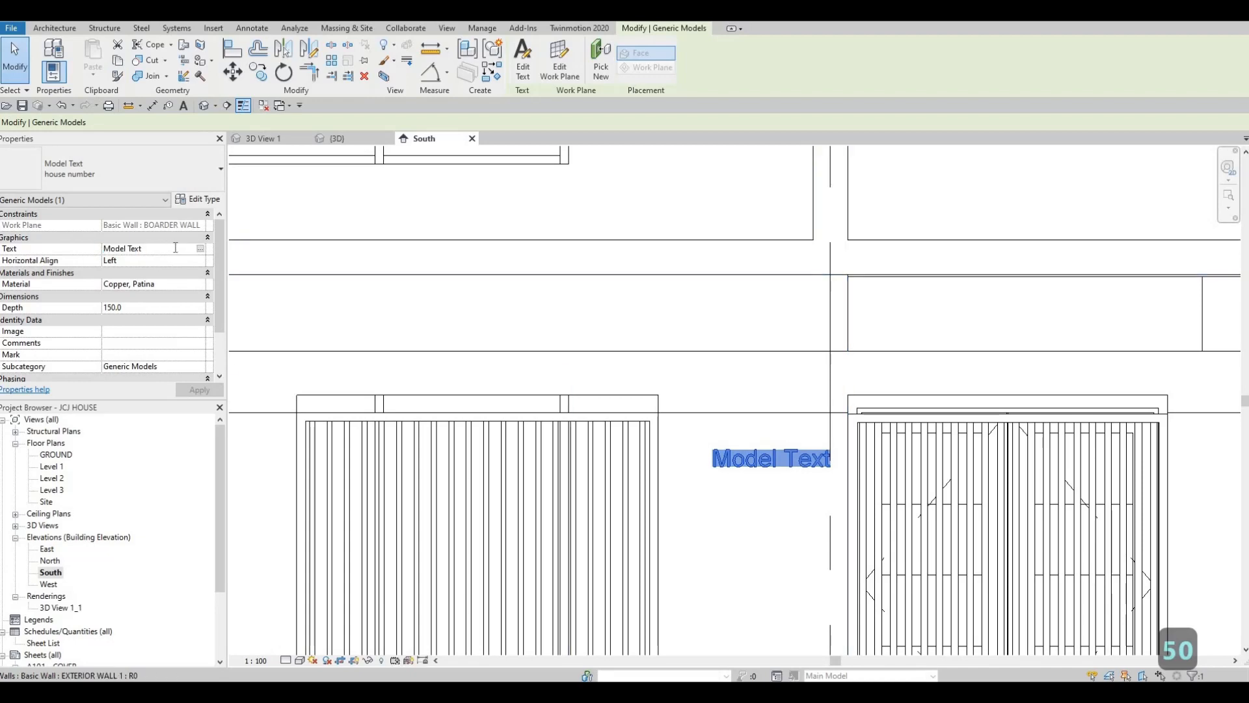
{"action": "left_click", "coordinate": [203, 199]}
{"action": "key", "text": "Escape"}
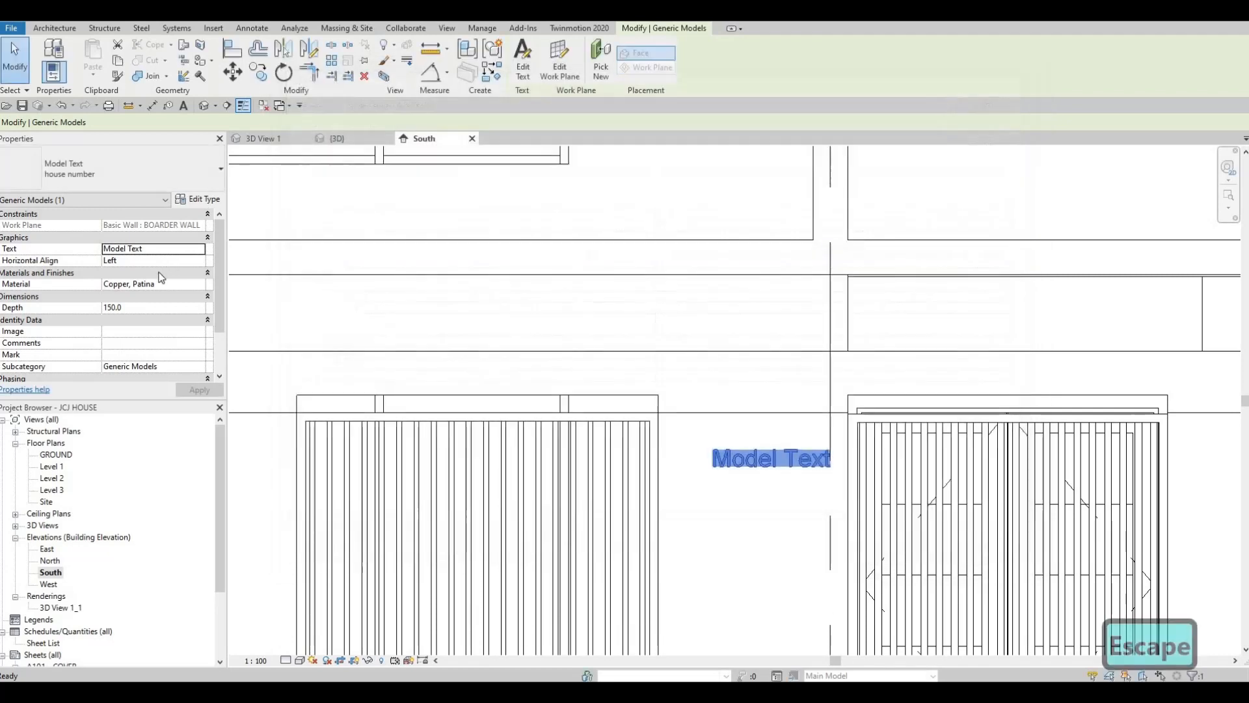
Replace the model text's wording with the house number 23
{"action": "double_click", "coordinate": [769, 466]}
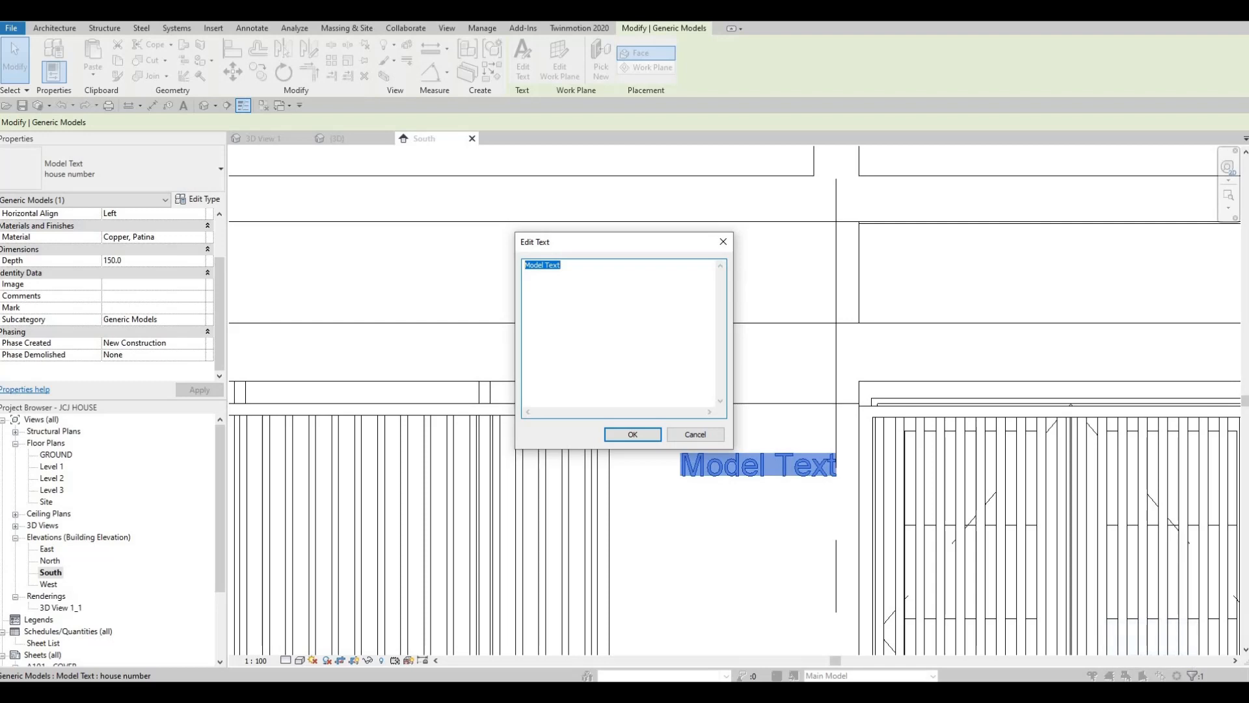
{"action": "type", "text": "23"}
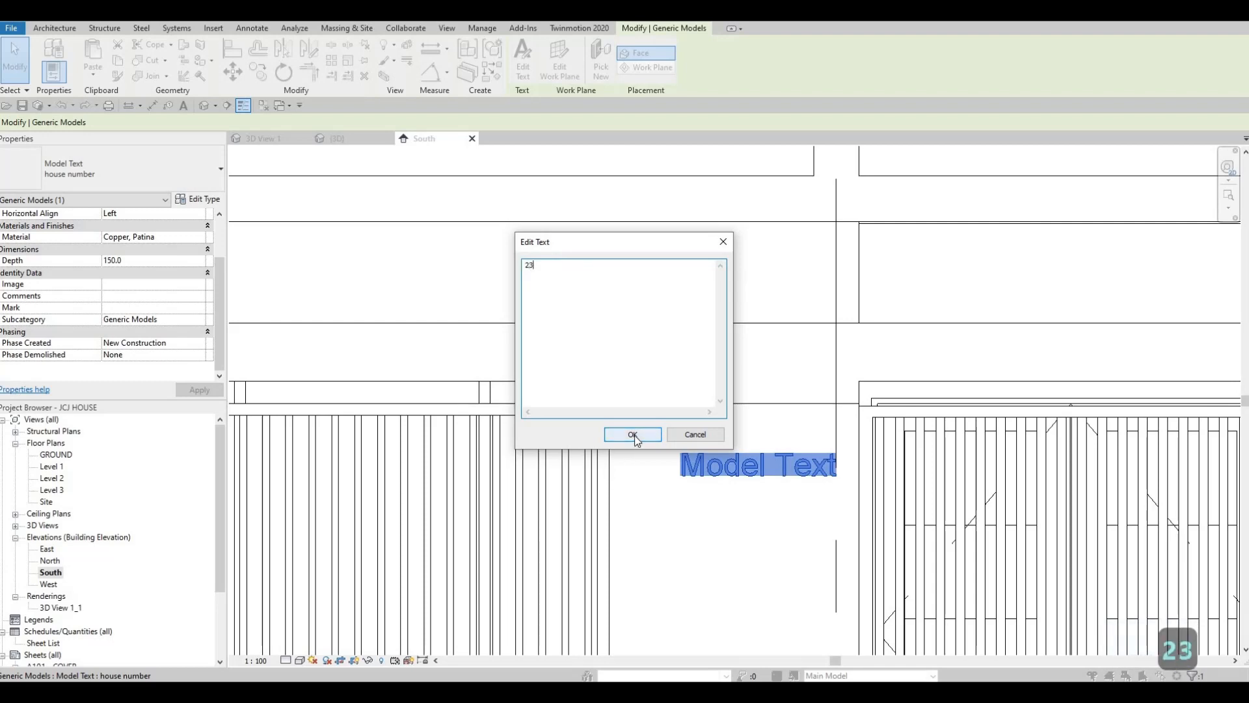
{"action": "left_click", "coordinate": [633, 435]}
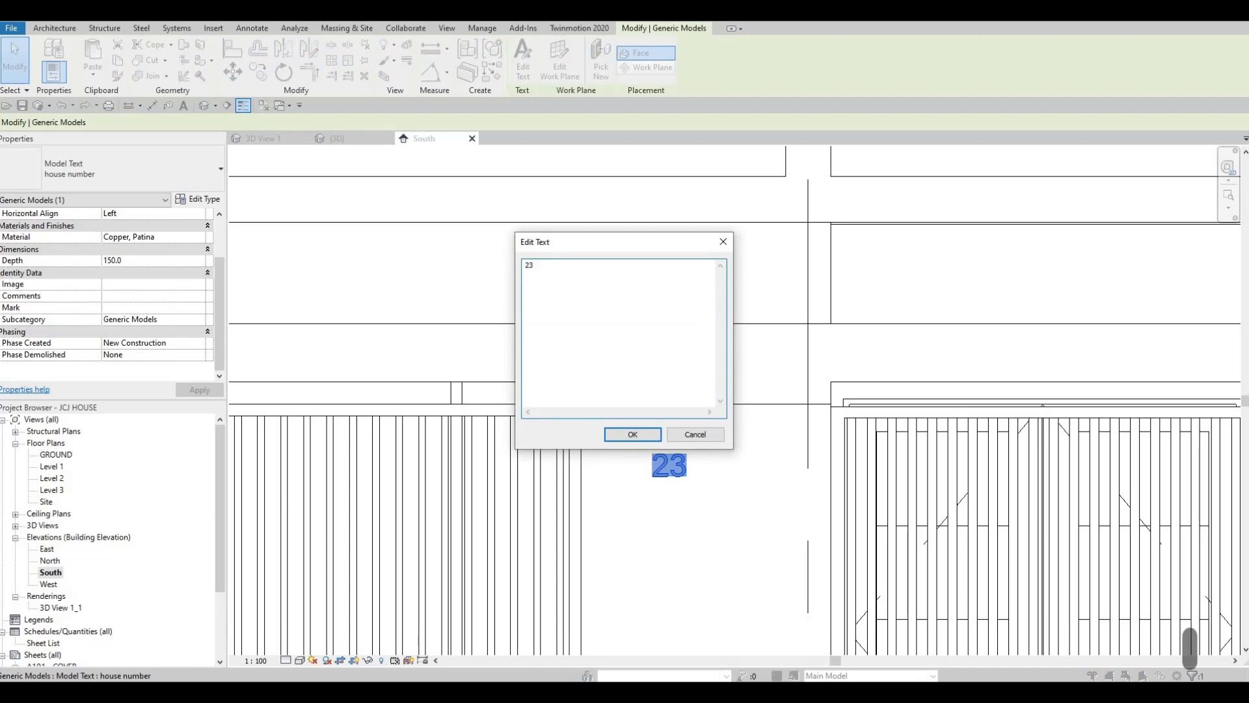
Add the name in capitals after the house number and centre the lettering on the wall between the window and the gate
{"action": "type", "text": "janray"}
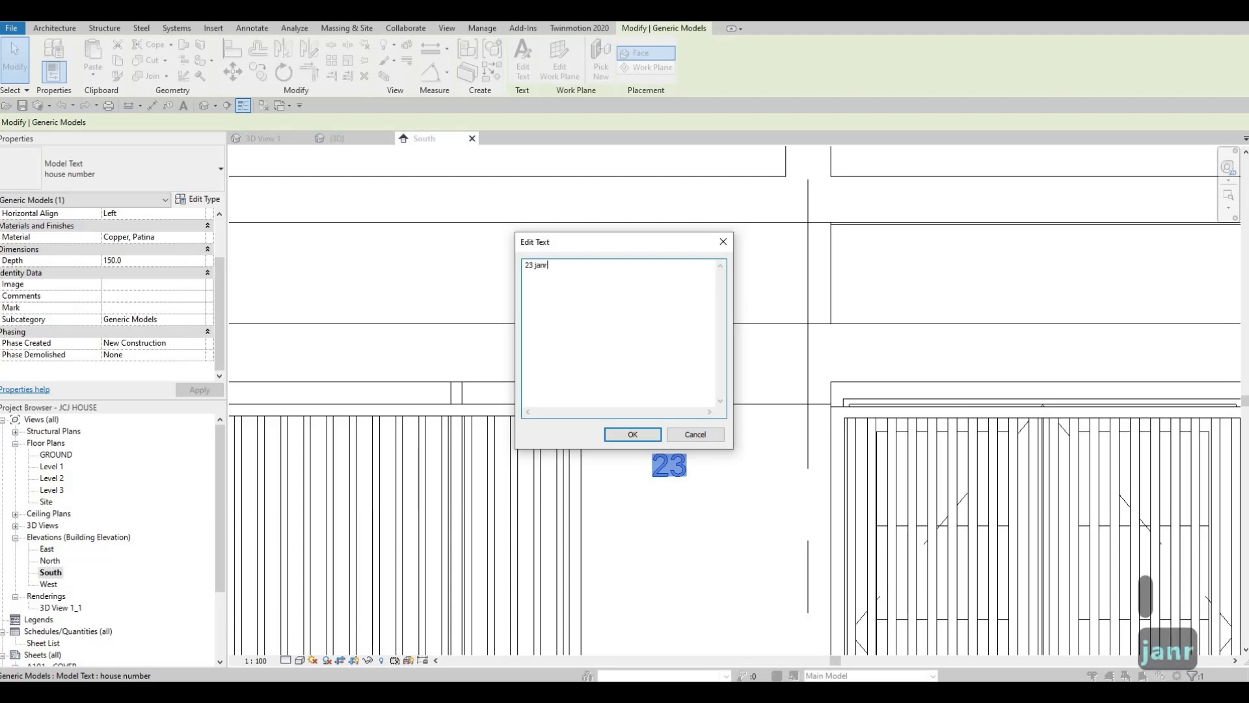
{"action": "key", "text": "BackSpace"}
{"action": "key", "text": "BackSpace"}
{"action": "key", "text": "BackSpace"}
{"action": "key", "text": "BackSpace"}
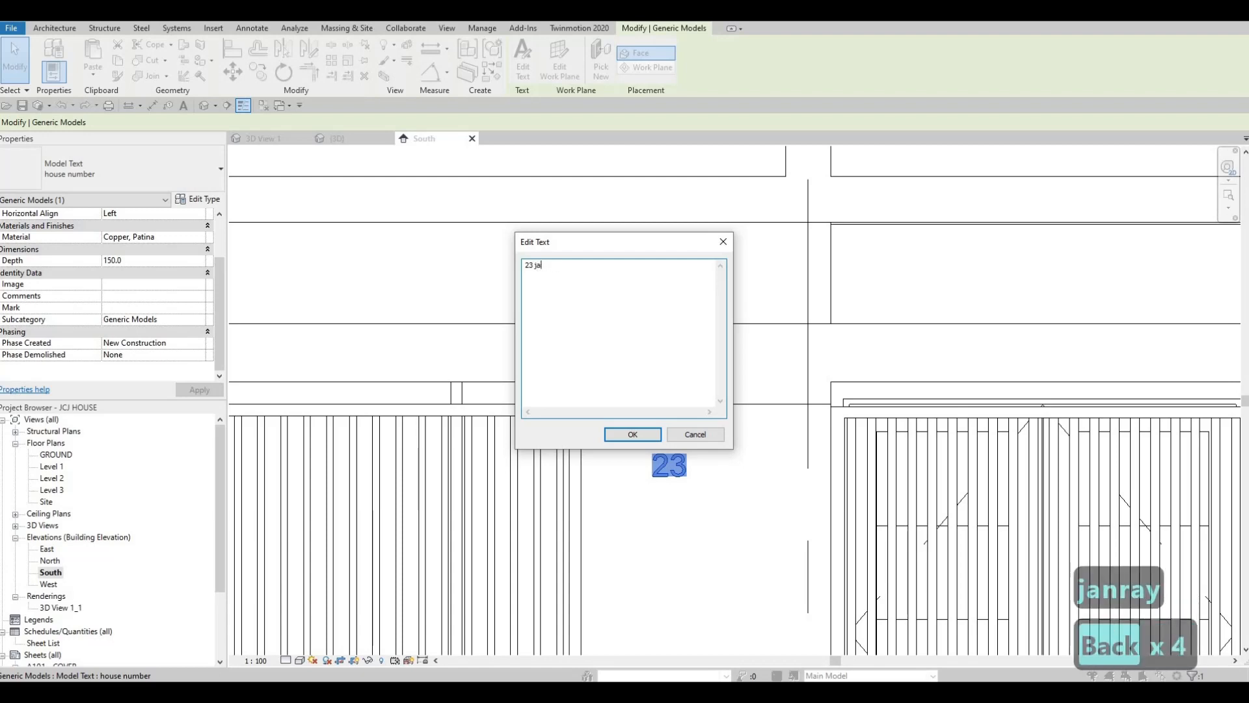
{"action": "key", "text": "Caps_Lock"}
{"action": "type", "text": "JAM"}
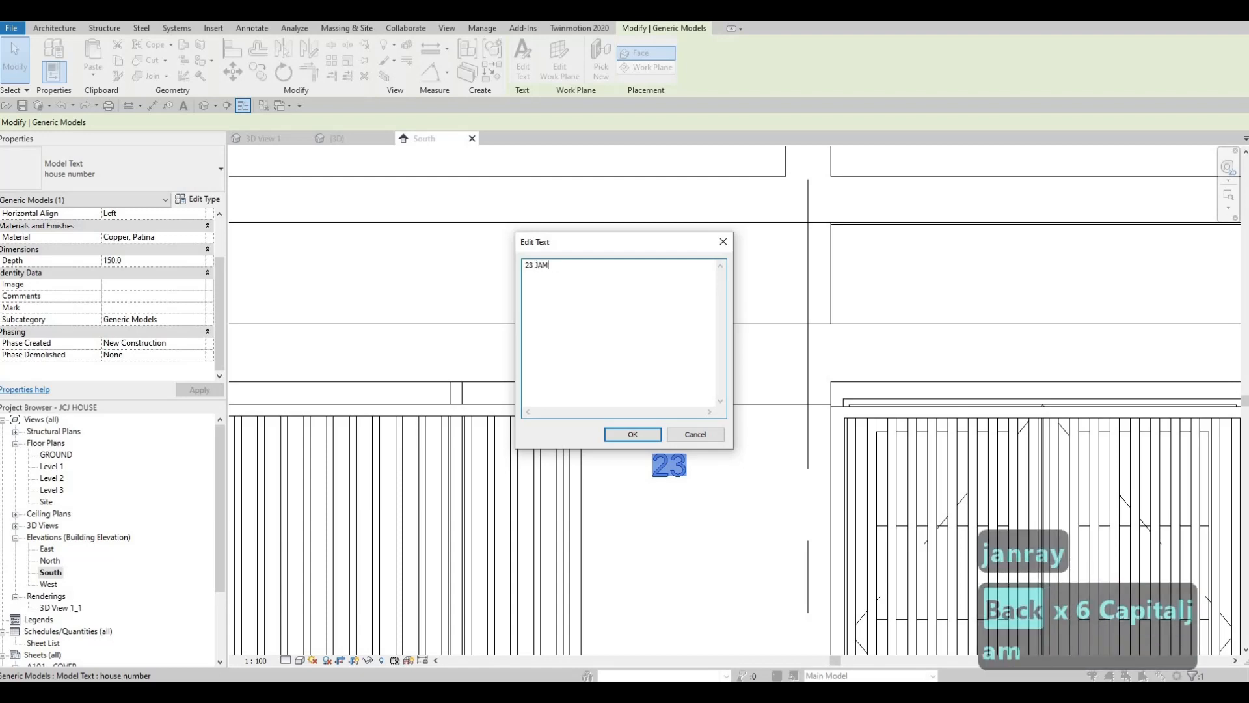
{"action": "key", "text": "BackSpace"}
{"action": "type", "text": "NRAY"}
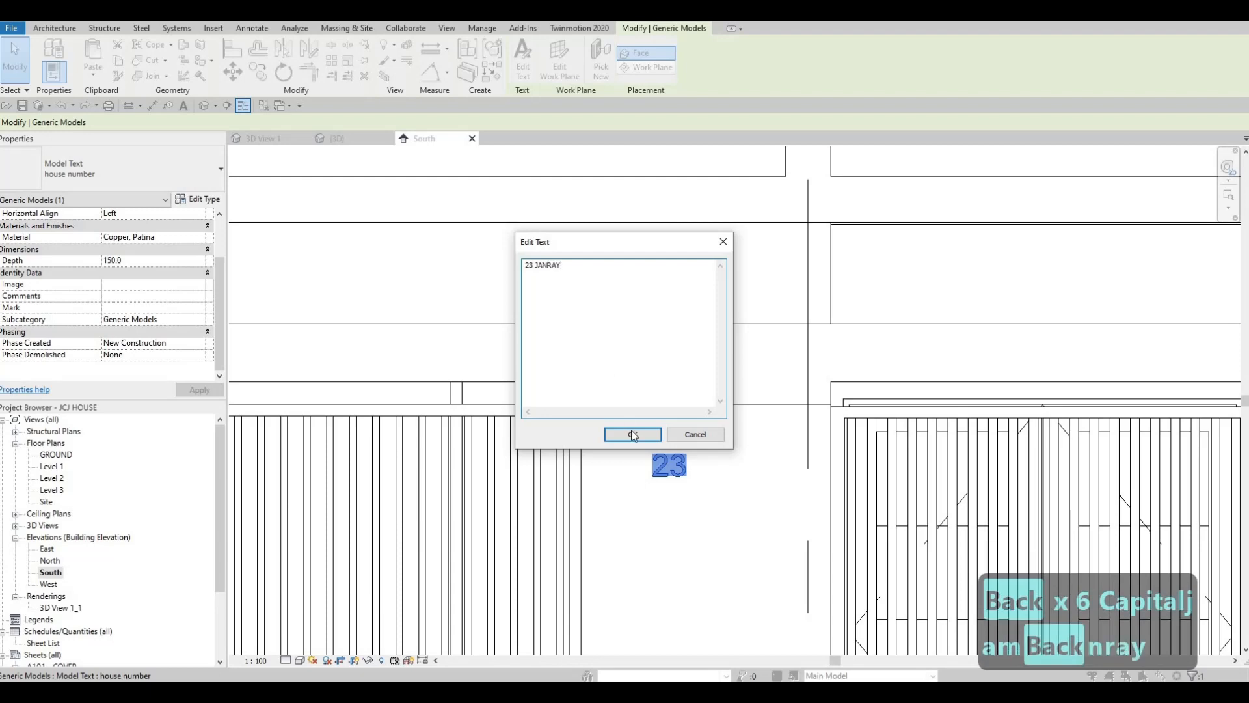
{"action": "left_click", "coordinate": [633, 435]}
{"action": "middle_click_drag", "start_coordinate": [706, 475], "coordinate": [719, 428]}
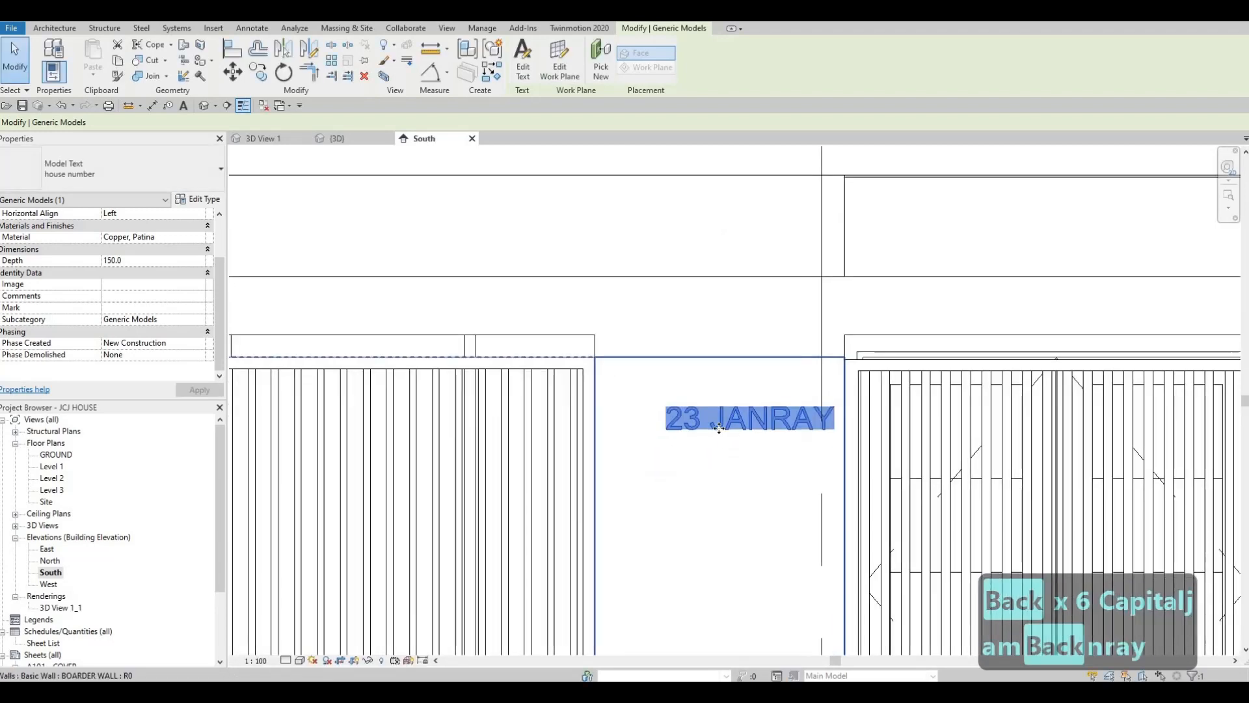
{"action": "left_click_drag", "start_coordinate": [691, 420], "coordinate": [665, 410]}
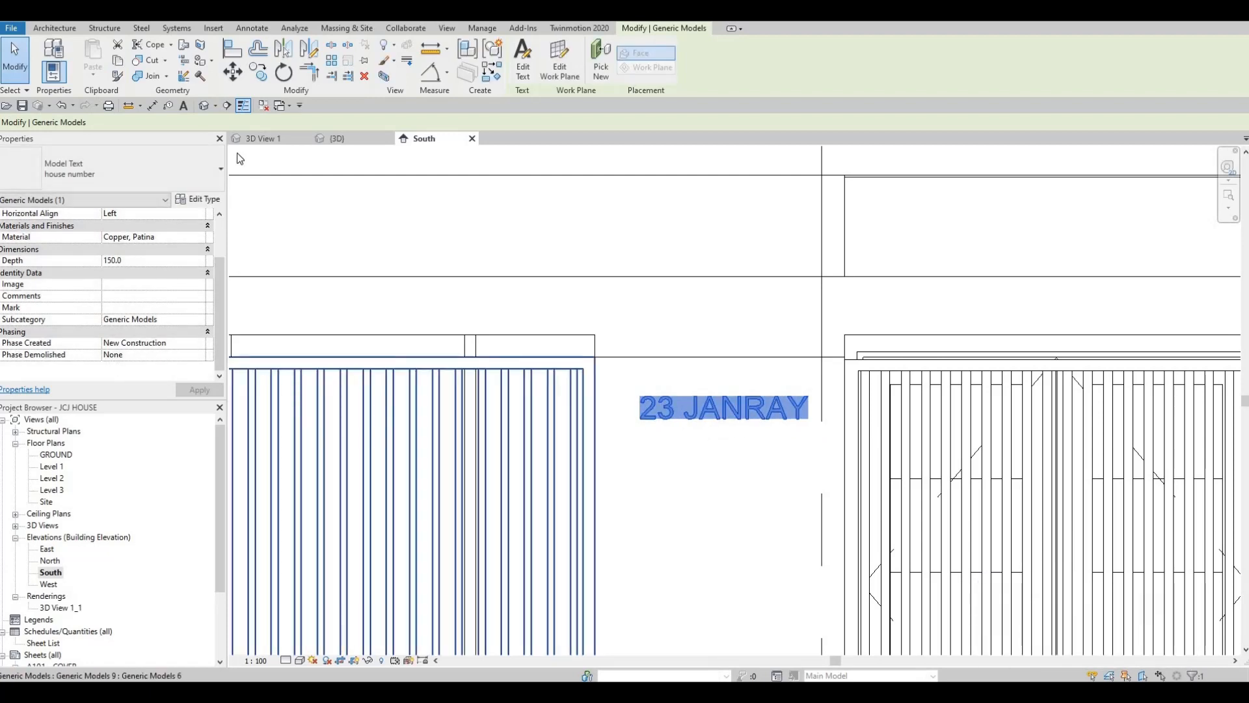
Set the model text's depth to 50 and bring the lettering into close view in 3D View 1
{"action": "left_click", "coordinate": [152, 261]}
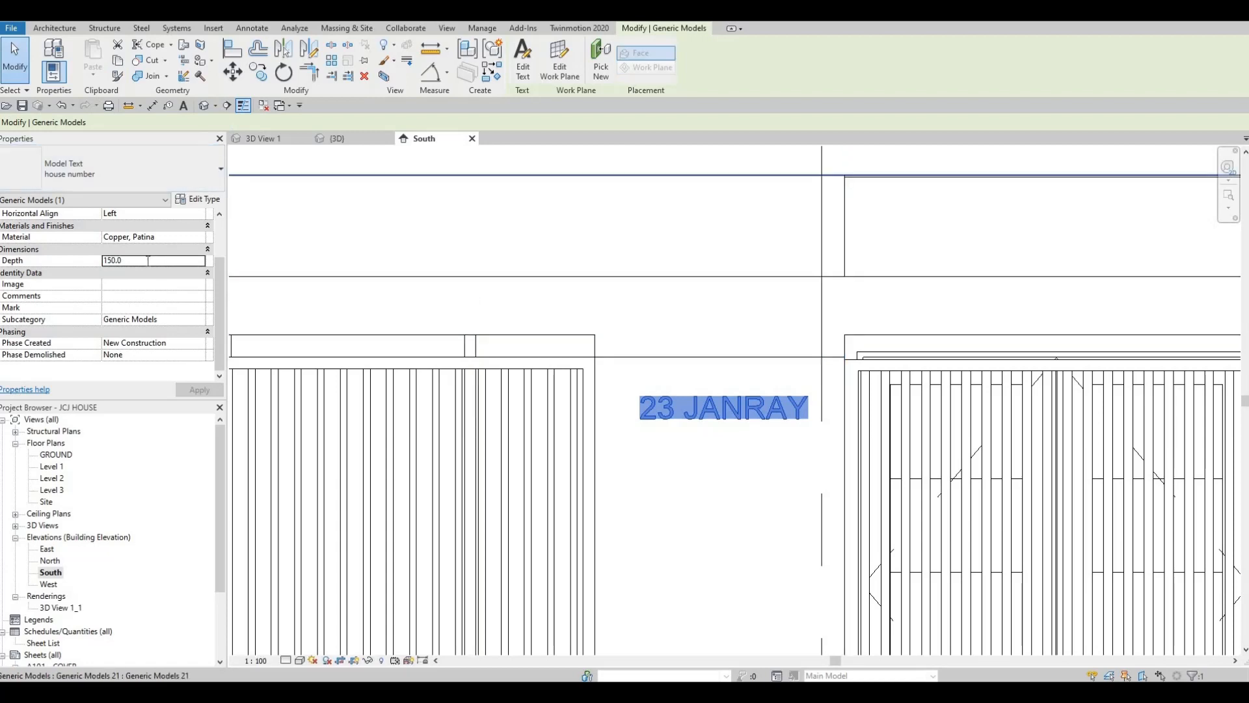
{"action": "type", "text": "50"}
{"action": "key", "text": "Return"}
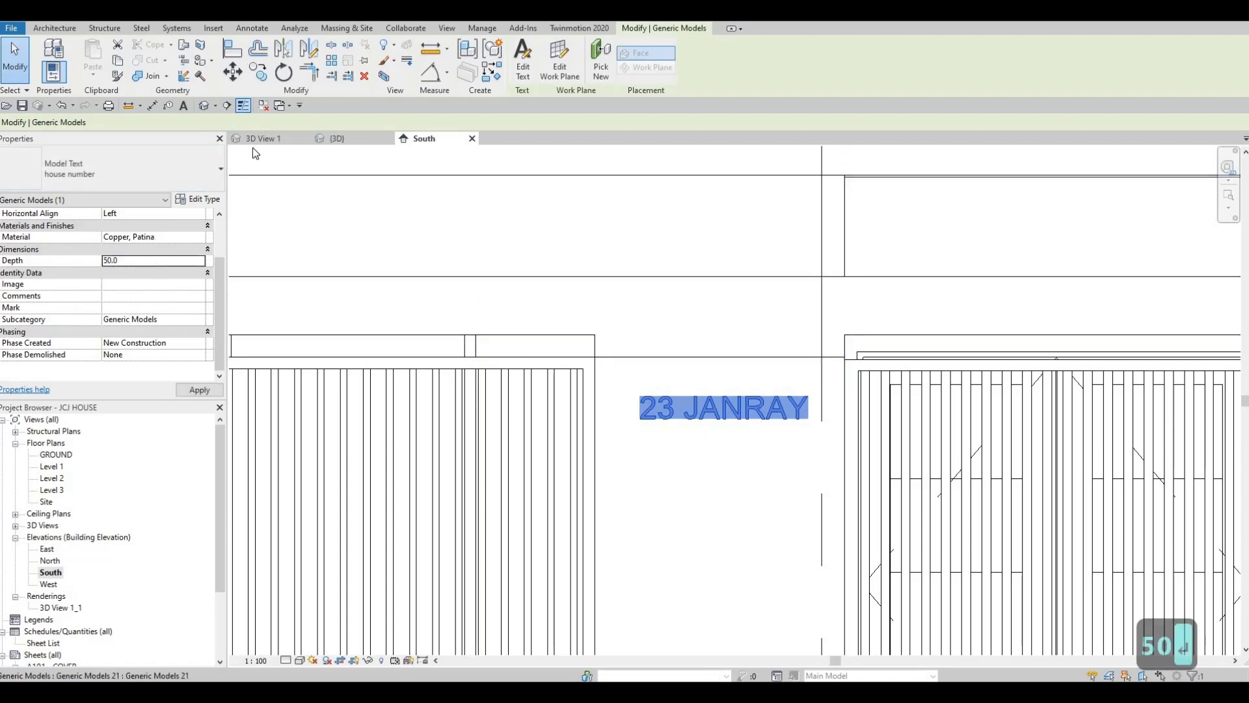
{"action": "left_click", "coordinate": [259, 139]}
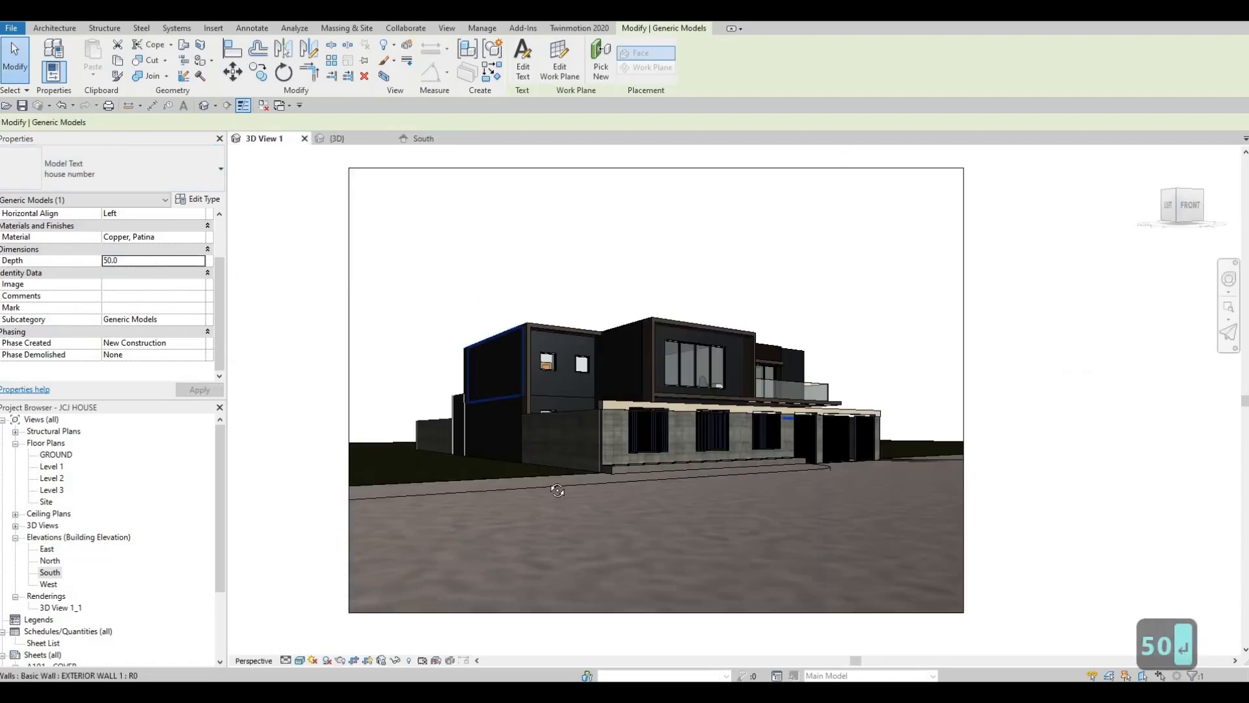
{"action": "scroll", "coordinate": [675, 449], "scroll_direction": "down", "scroll_amount": 10}
{"action": "scroll", "coordinate": [675, 450], "scroll_direction": "up", "scroll_amount": 5}
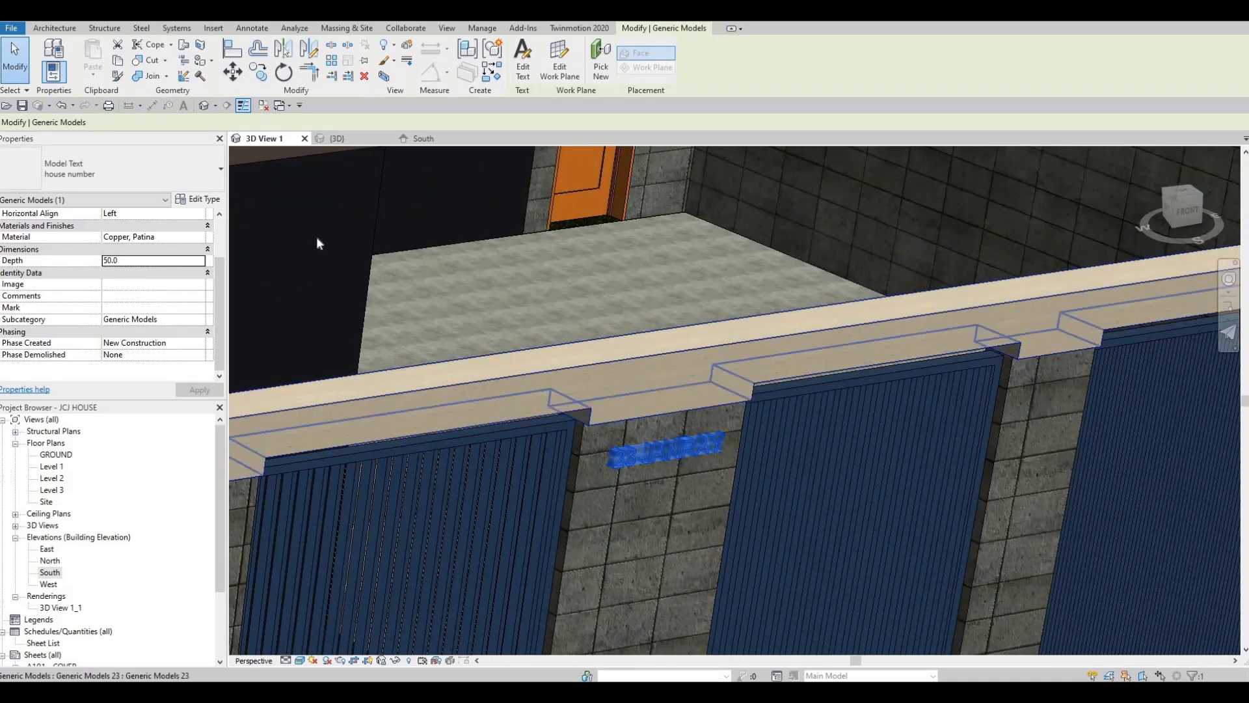
Undo the last two changes to the model text and redo them
{"action": "key", "text": "ctrl+z"}
{"action": "key", "text": "ctrl+z"}
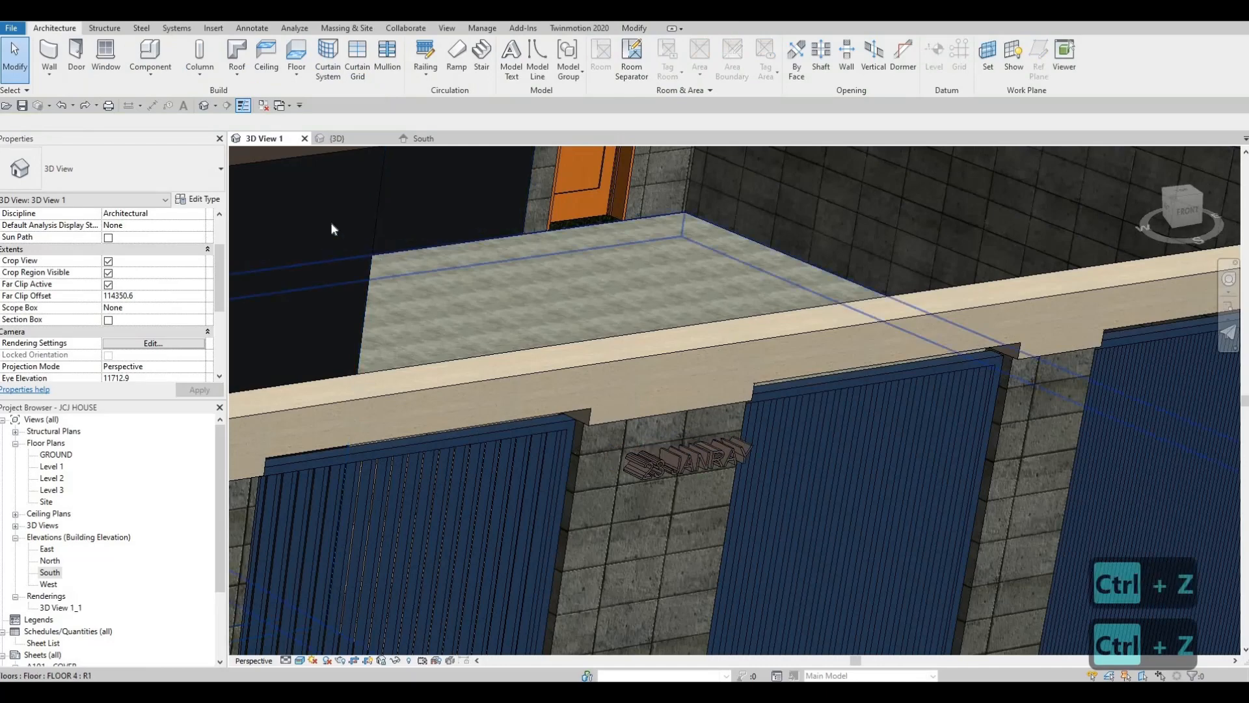
{"action": "left_click", "coordinate": [87, 106]}
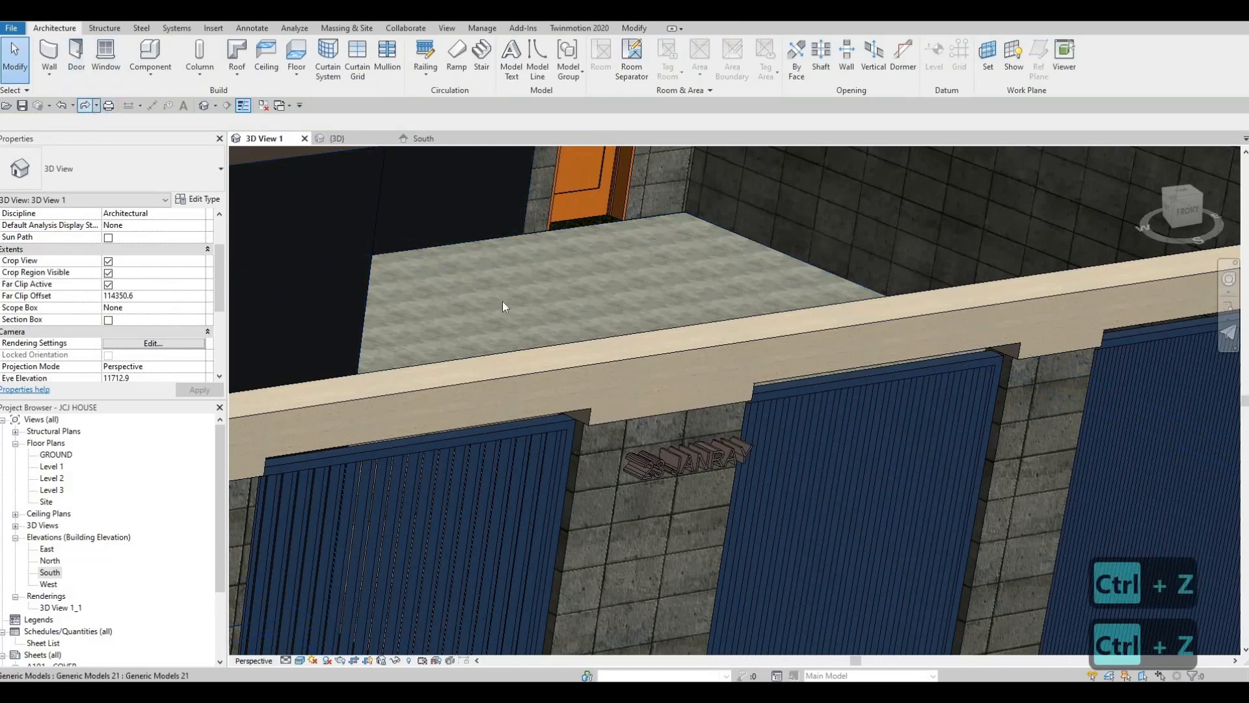
Check the lettering and the whole street front in the perspective camera view and close that view
{"action": "scroll", "coordinate": [586, 377], "scroll_direction": "up", "scroll_amount": 2}
{"action": "scroll", "coordinate": [512, 323], "scroll_direction": "down", "scroll_amount": 5}
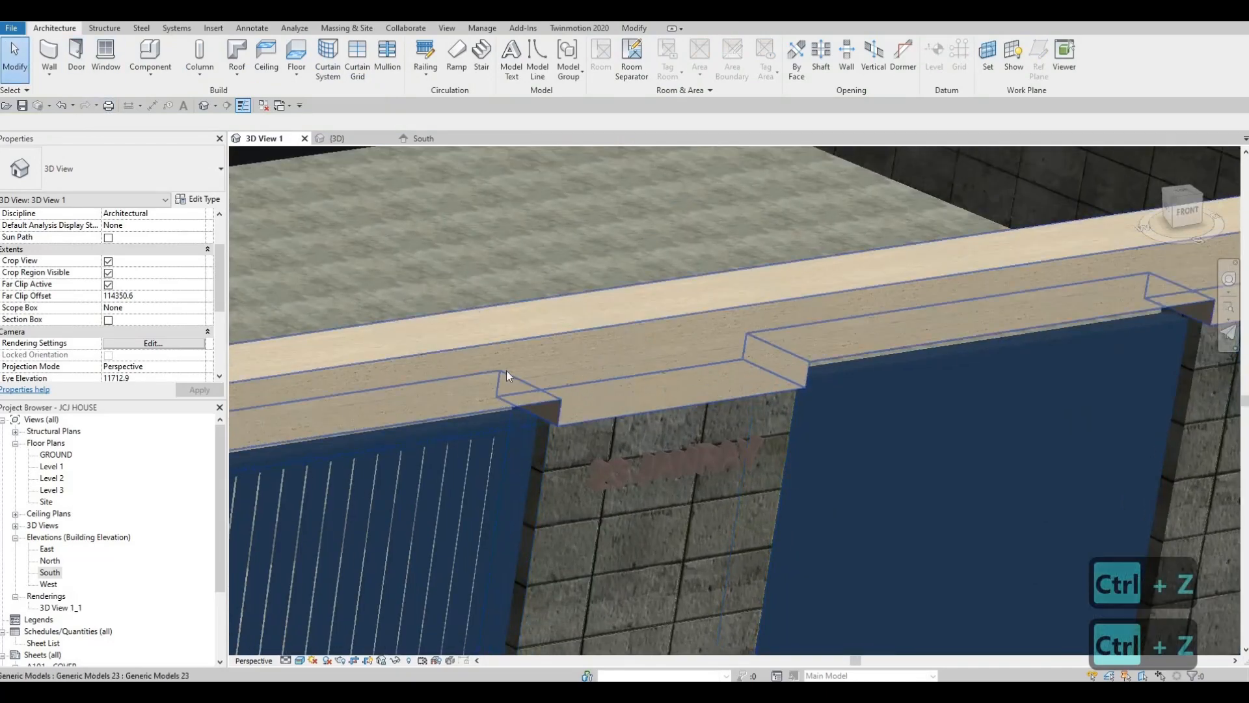
{"action": "scroll", "coordinate": [513, 365], "scroll_direction": "down", "scroll_amount": 4}
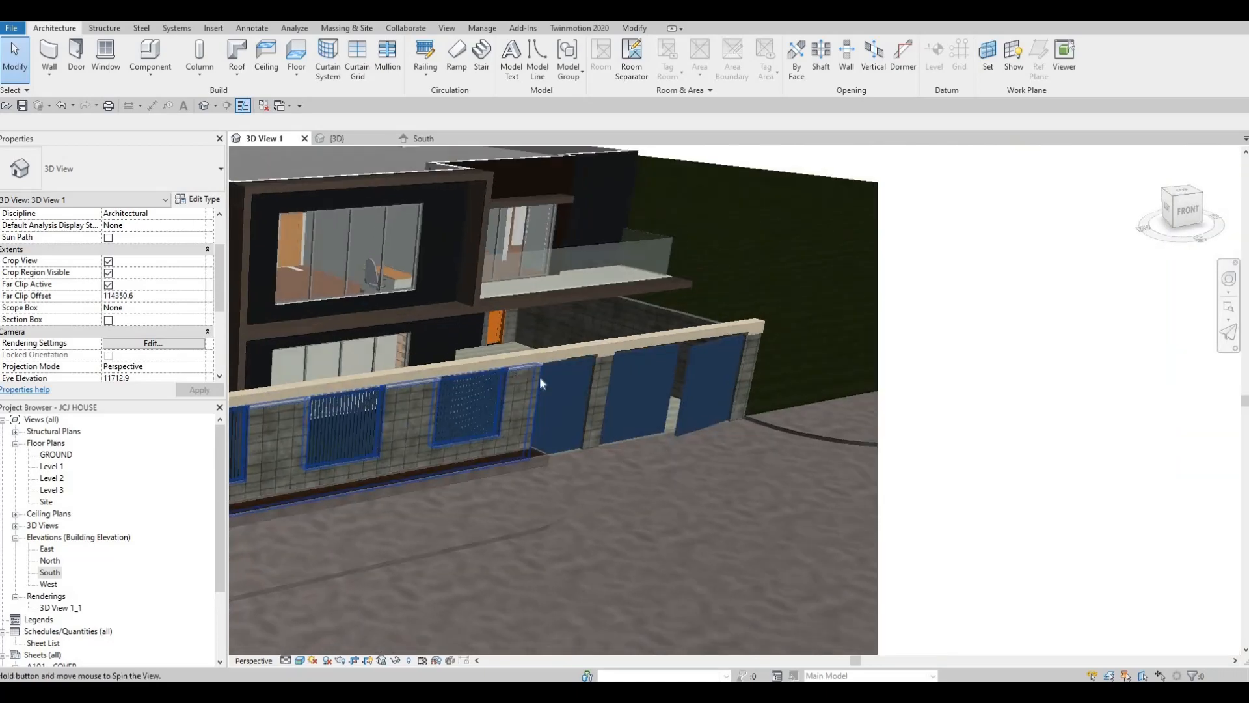
{"action": "middle_click_drag", "start_coordinate": [834, 454], "coordinate": [765, 475], "text": "shift"}
{"action": "scroll", "coordinate": [807, 424], "scroll_direction": "down", "scroll_amount": 3}
{"action": "scroll", "coordinate": [799, 423], "scroll_direction": "up", "scroll_amount": 2}
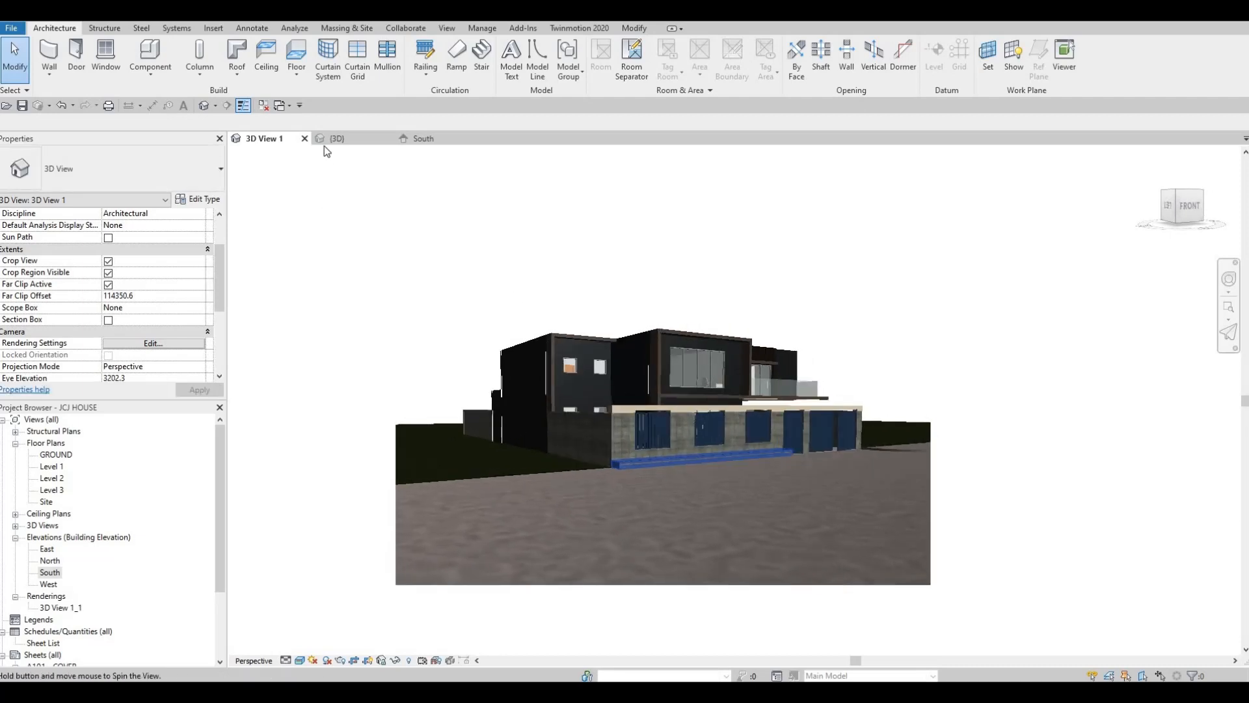
{"action": "left_click", "coordinate": [304, 139]}
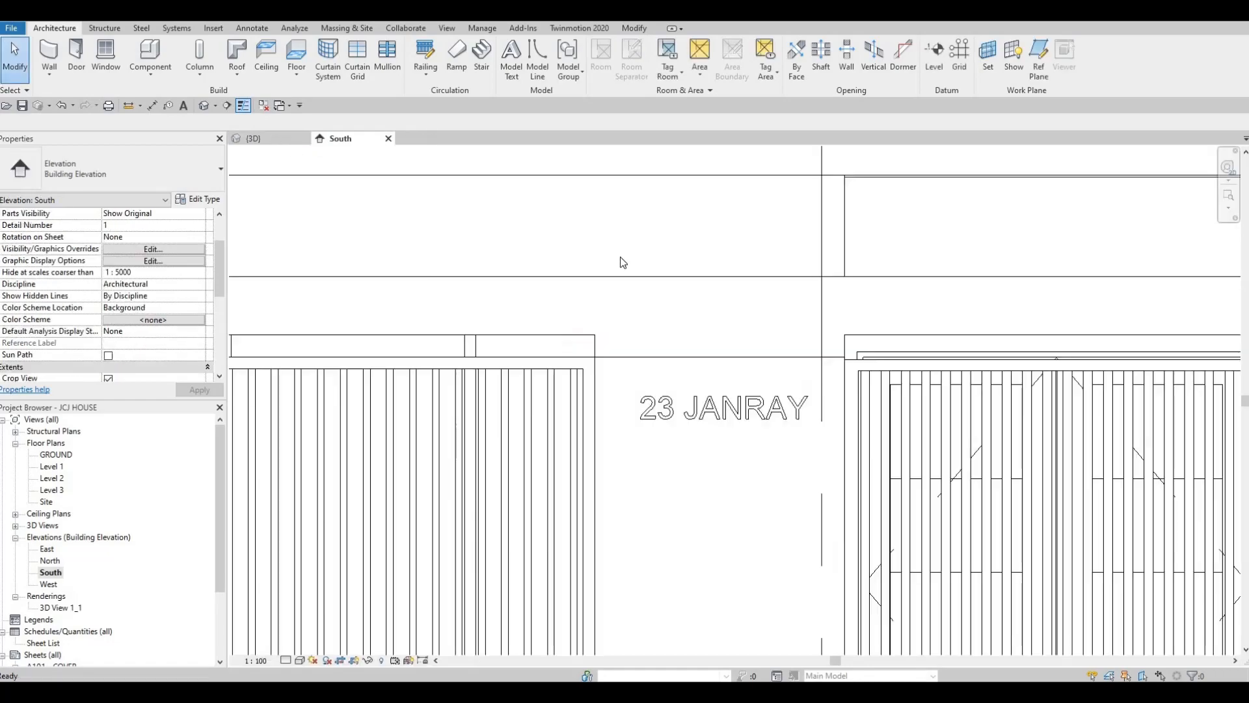
Examine the front boundary wall, its lettering, gates and the balcony above in the default 3D view
{"action": "left_click", "coordinate": [260, 138]}
{"action": "middle_click_drag", "start_coordinate": [655, 367], "coordinate": [642, 467], "text": "shift"}
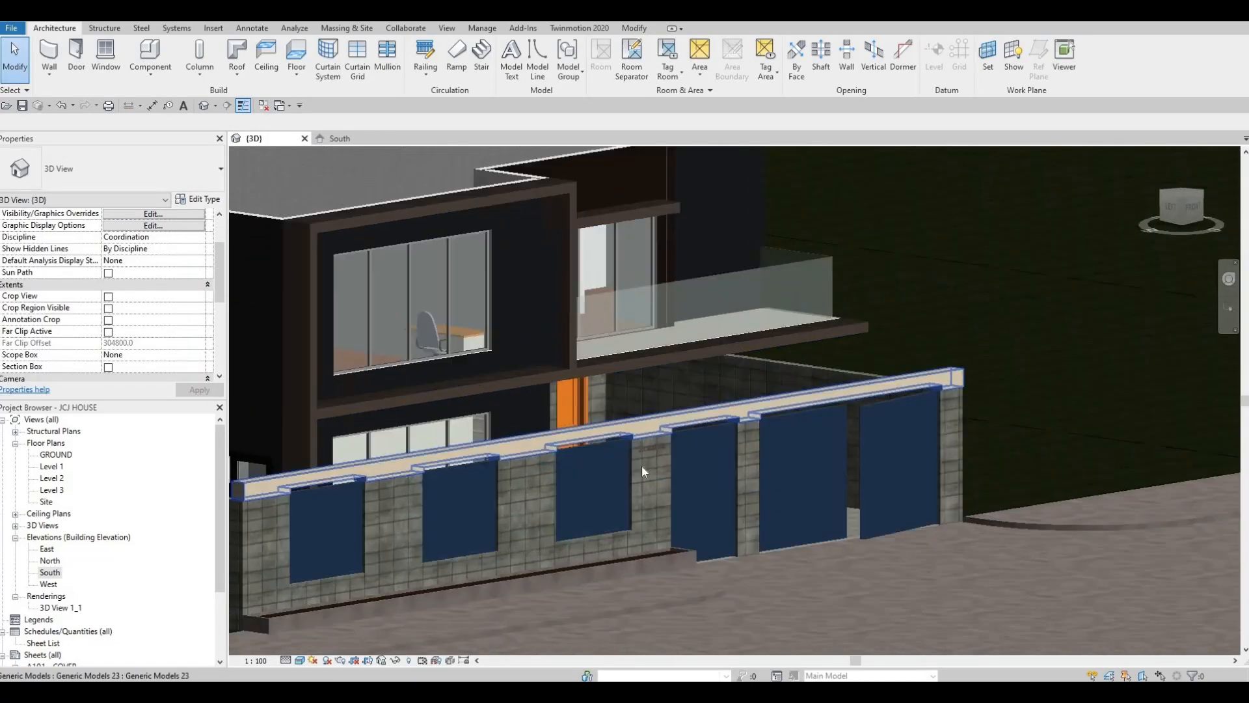
{"action": "scroll", "coordinate": [657, 482], "scroll_direction": "up", "scroll_amount": 6}
{"action": "middle_click_drag", "start_coordinate": [846, 328], "coordinate": [784, 380], "text": "shift"}
{"action": "scroll", "coordinate": [784, 382], "scroll_direction": "down", "scroll_amount": 5}
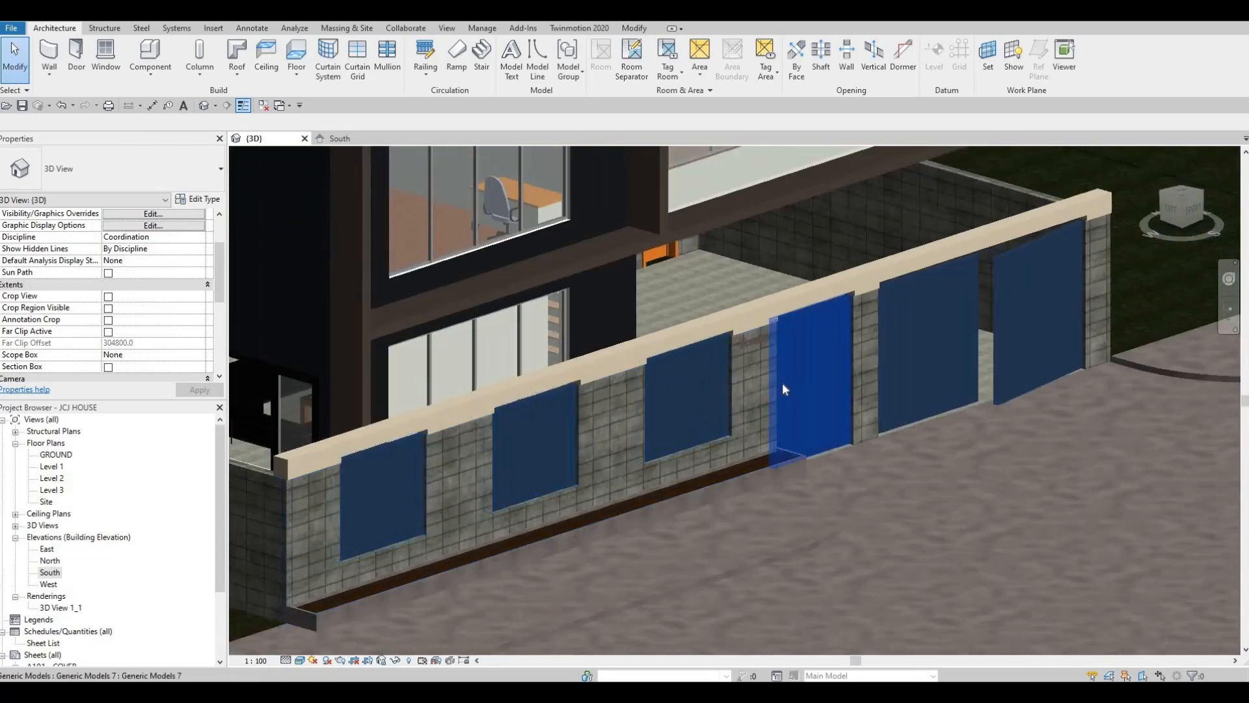
{"action": "key", "text": "Escape"}
{"action": "key", "text": "Escape"}
{"action": "middle_click_drag", "start_coordinate": [669, 388], "coordinate": [497, 439], "text": "shift"}
{"action": "scroll", "coordinate": [499, 442], "scroll_direction": "down", "scroll_amount": 3}
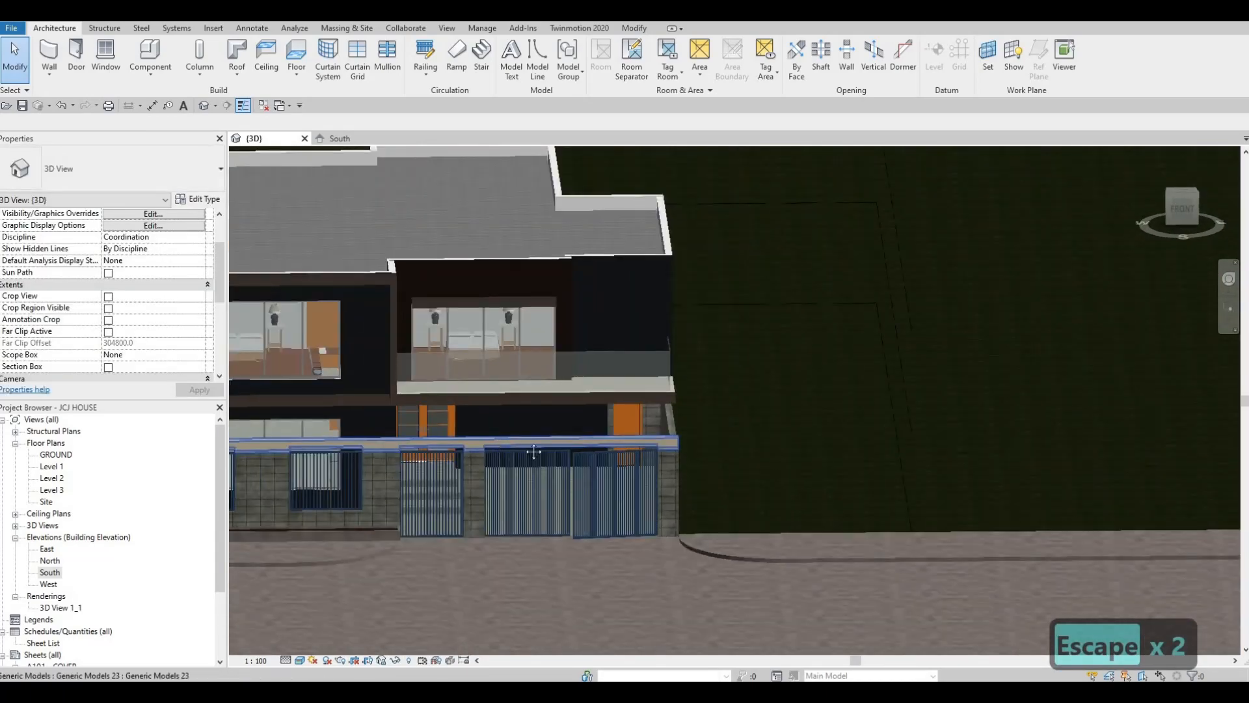
{"action": "scroll", "coordinate": [584, 440], "scroll_direction": "up", "scroll_amount": 5}
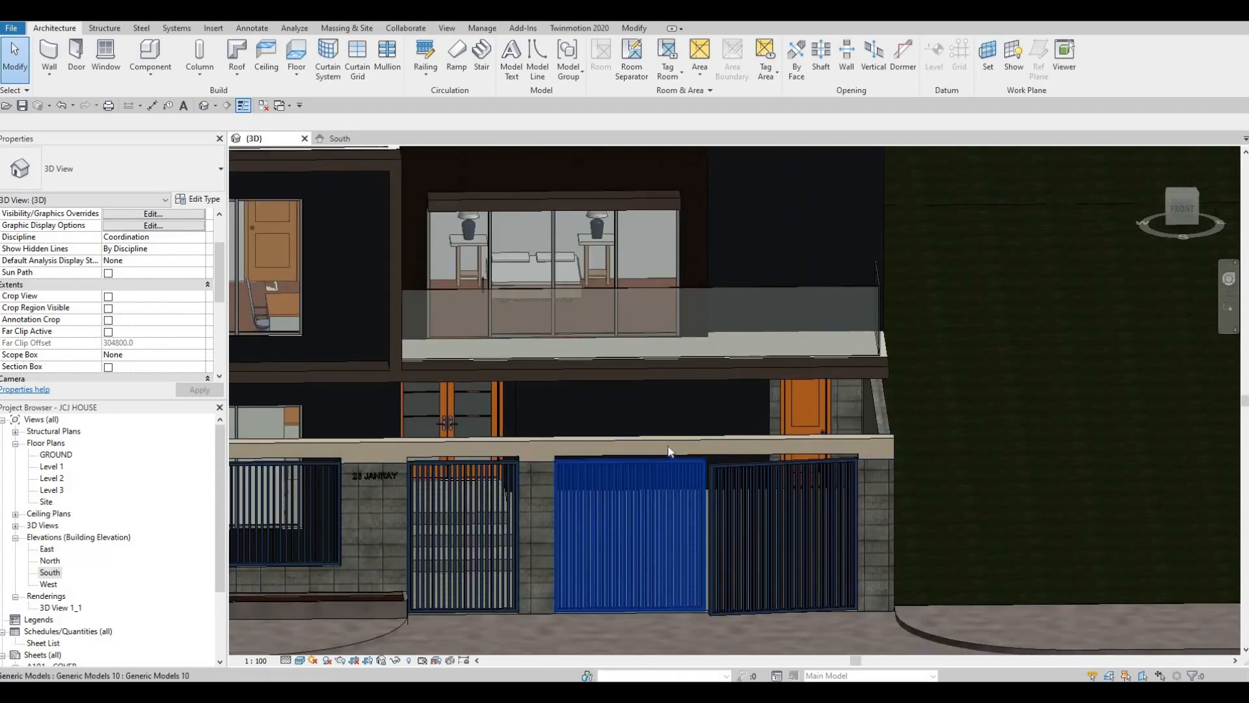
{"action": "middle_click_drag", "start_coordinate": [670, 450], "coordinate": [680, 431]}
{"action": "scroll", "coordinate": [717, 419], "scroll_direction": "up", "scroll_amount": 1}
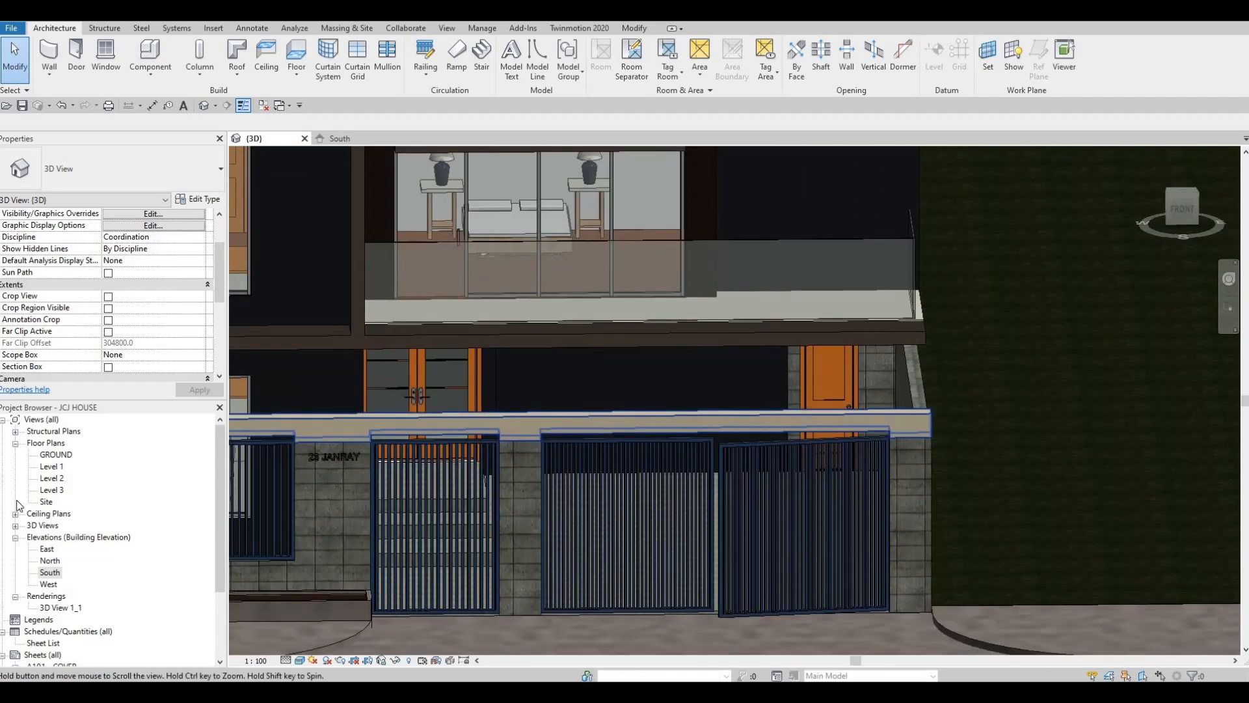
Open the South elevation and frame the balcony slab edge above the gates
{"action": "double_click", "coordinate": [46, 573]}
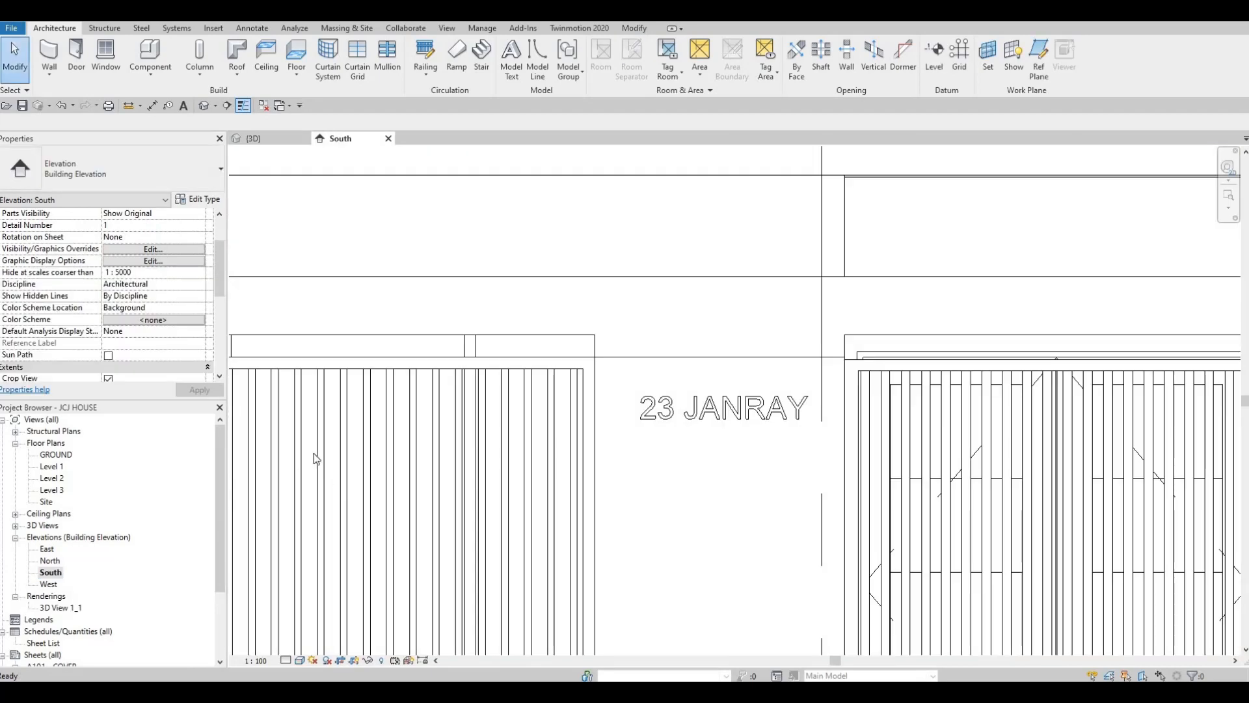
{"action": "scroll", "coordinate": [444, 466], "scroll_direction": "down", "scroll_amount": 3}
{"action": "middle_click_drag", "start_coordinate": [500, 456], "coordinate": [469, 455]}
{"action": "scroll", "coordinate": [477, 366], "scroll_direction": "down", "scroll_amount": 1}
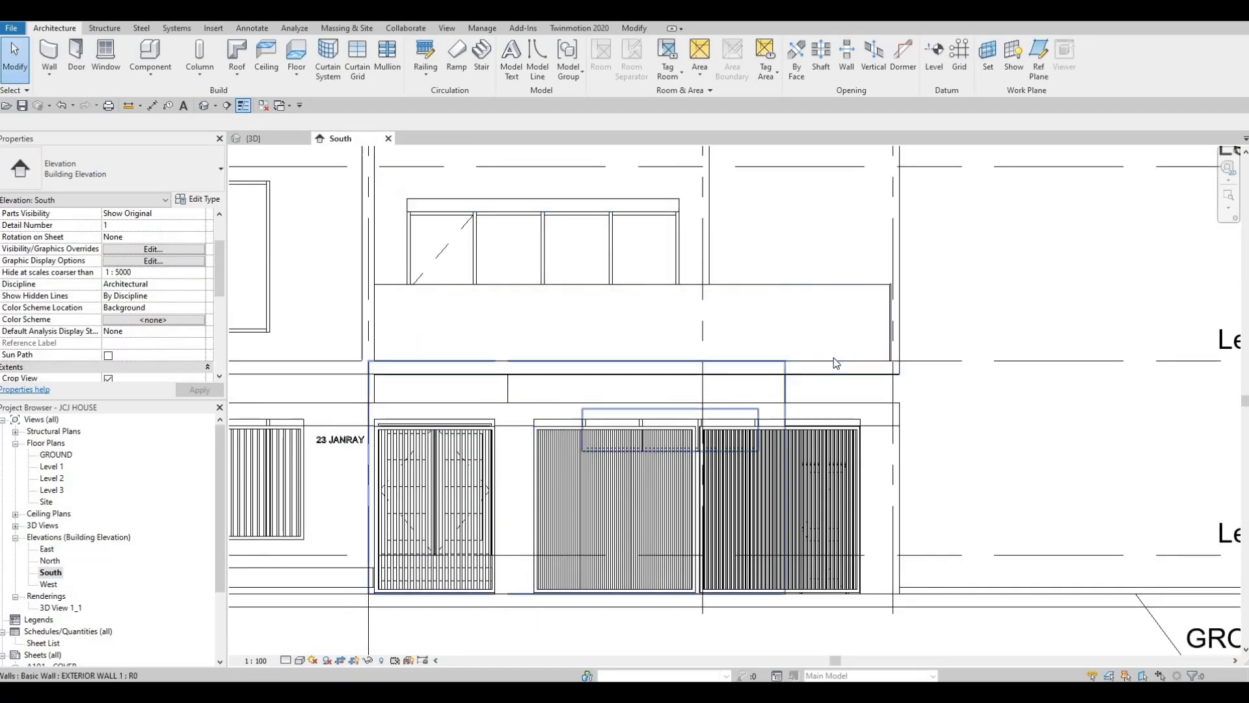
{"action": "key", "text": "Tab"}
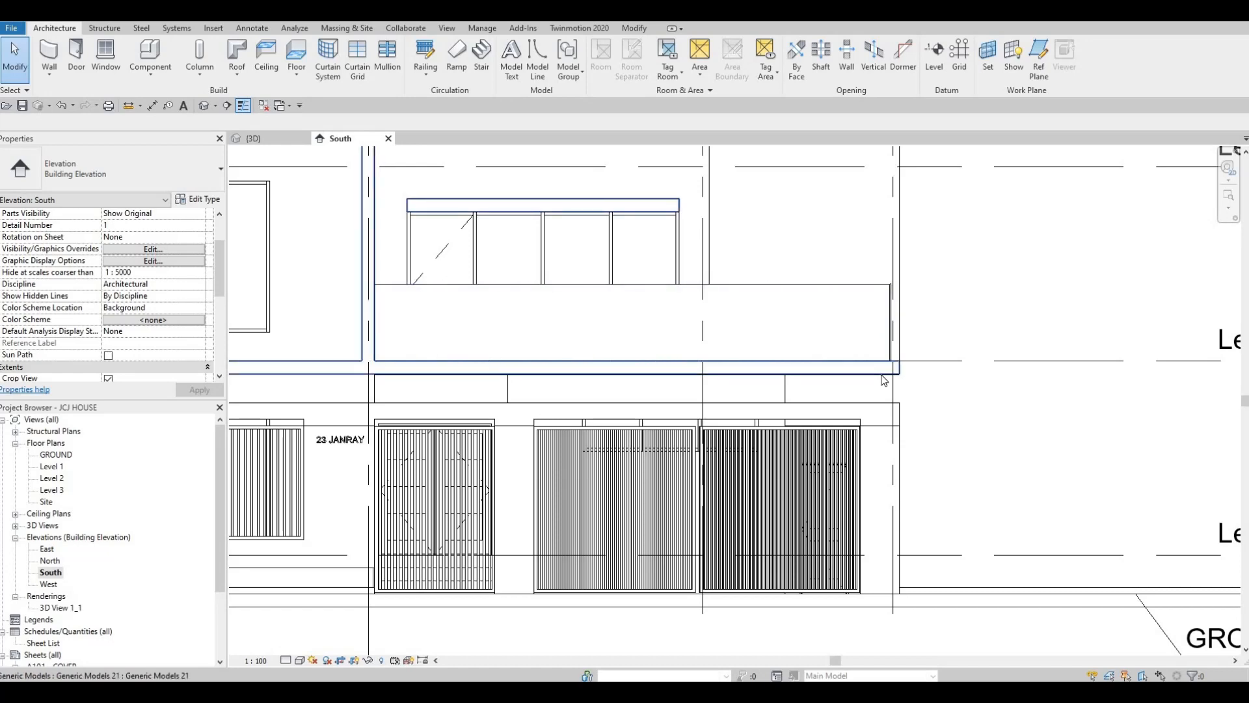
{"action": "key", "text": "Tab"}
{"action": "key", "text": "F1"}
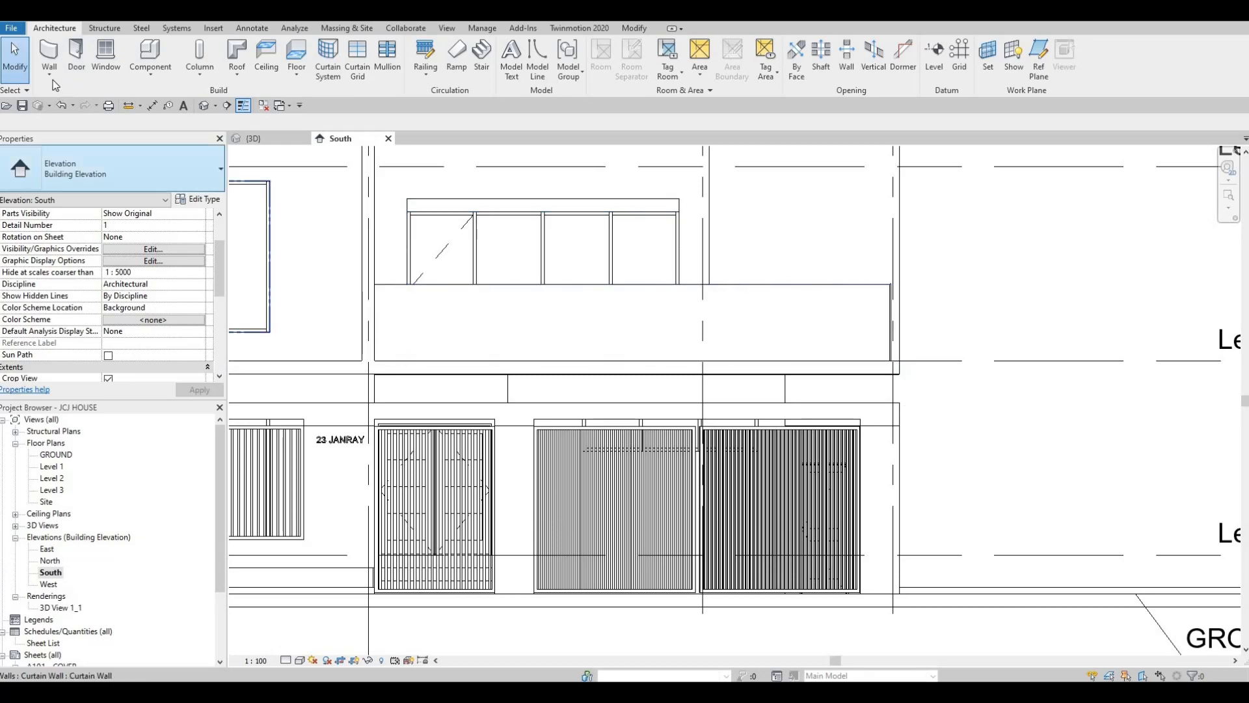
Start an in-place model component in the Generic Models category and accept its default name
{"action": "left_click", "coordinate": [150, 77]}
{"action": "left_click", "coordinate": [172, 126]}
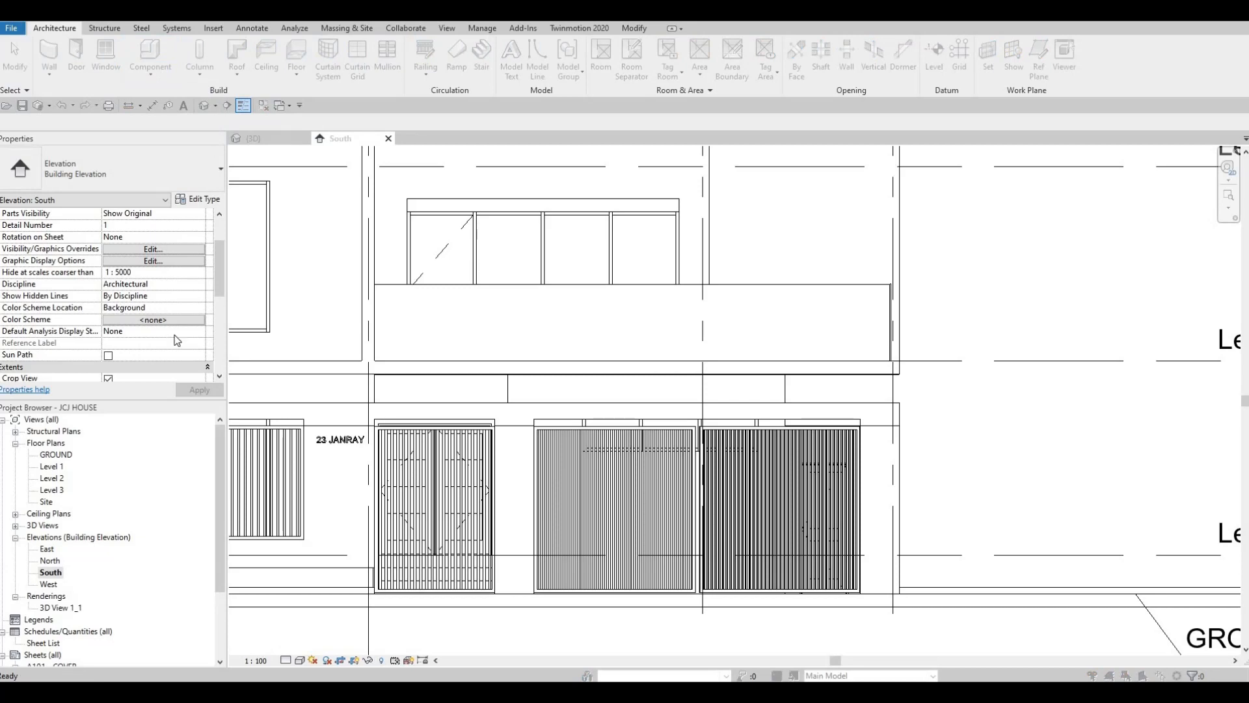
{"action": "scroll", "coordinate": [168, 241], "scroll_direction": "down", "scroll_amount": 3}
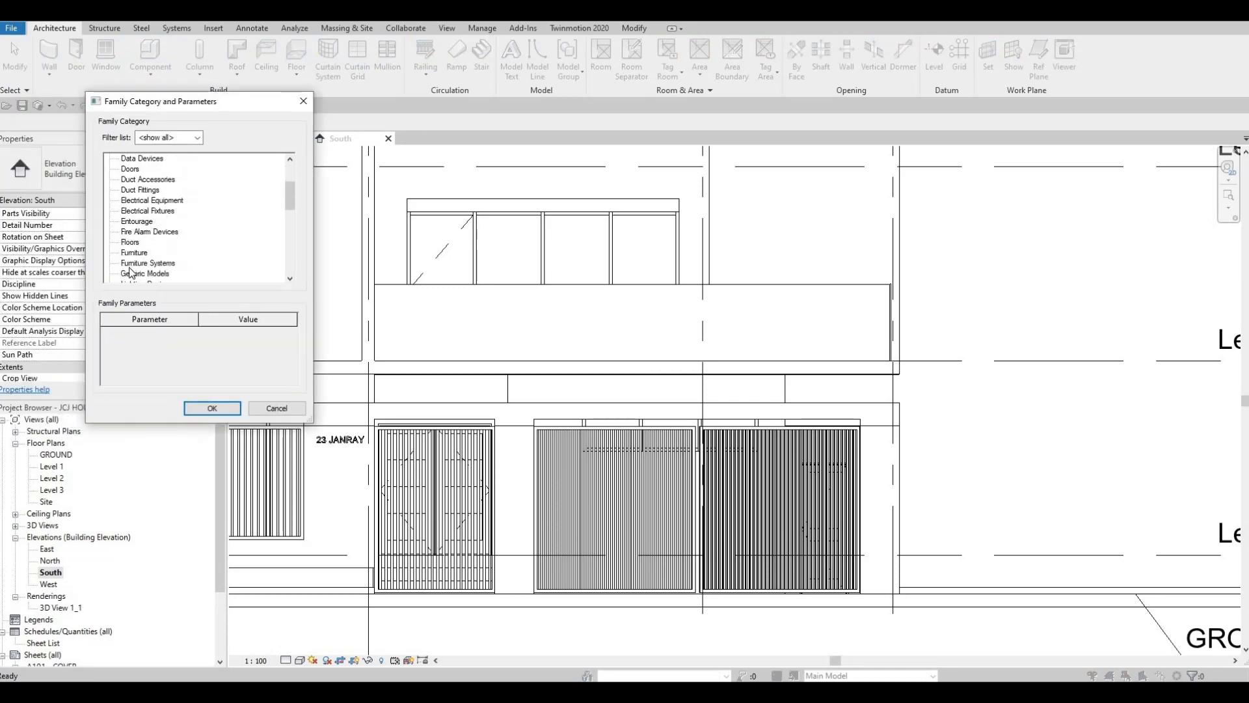
{"action": "left_click", "coordinate": [134, 274]}
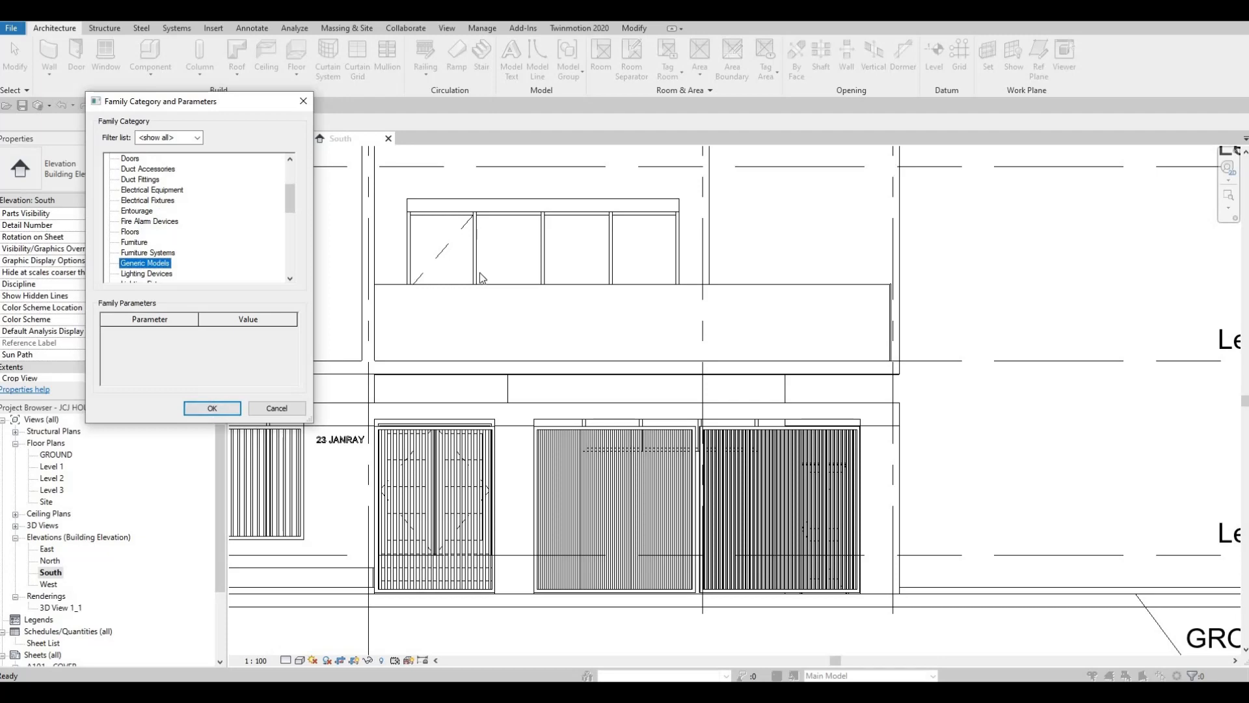
{"action": "left_click", "coordinate": [212, 408]}
{"action": "left_click", "coordinate": [625, 372]}
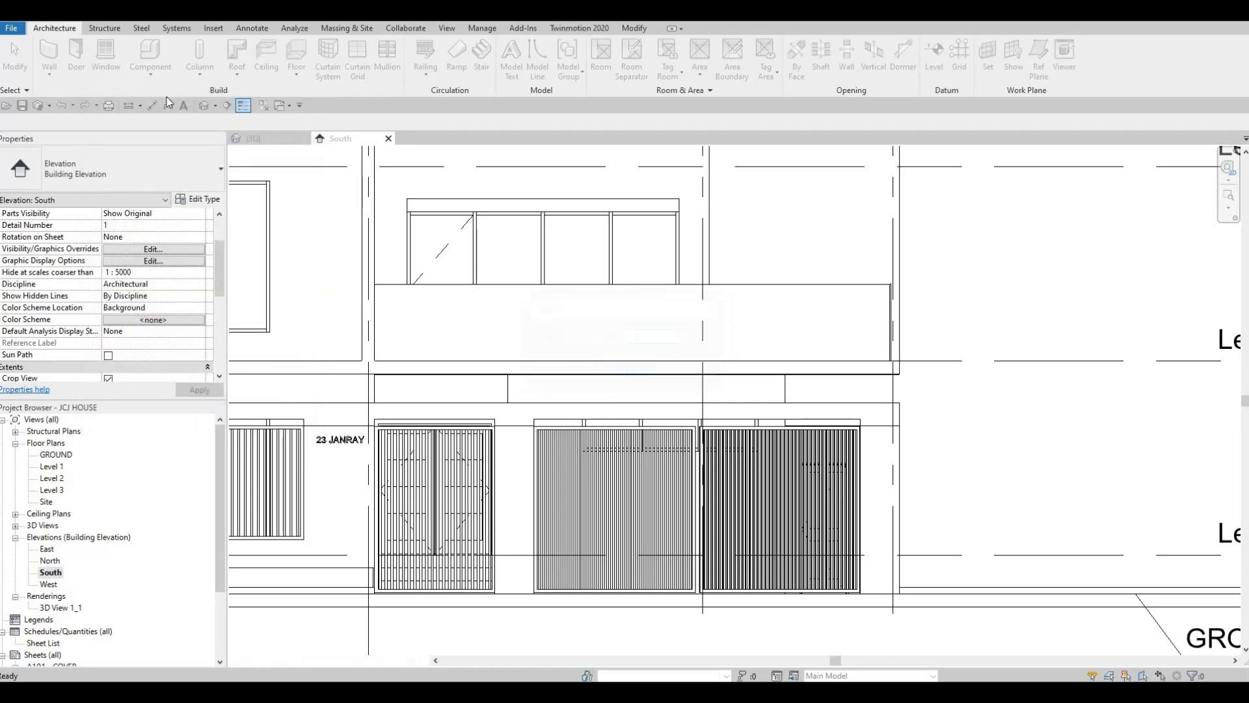
Start an extrusion using the front face of the balcony edge as its work plane
{"action": "left_click", "coordinate": [107, 65]}
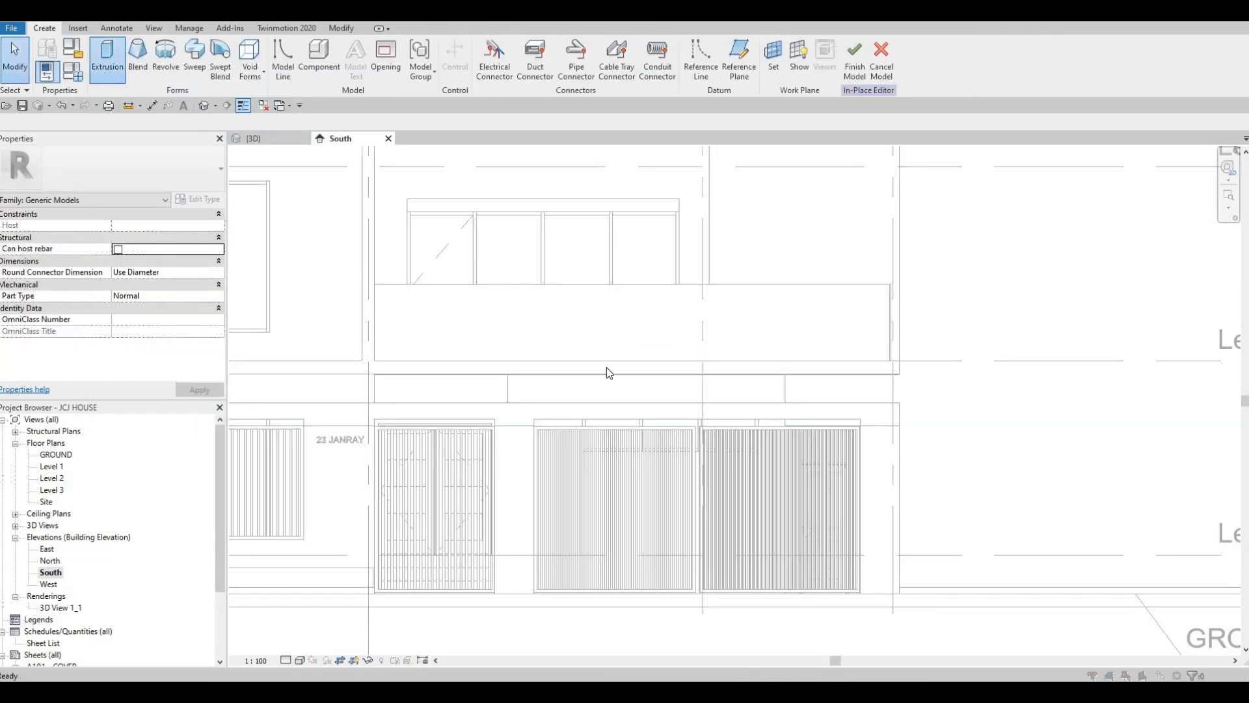
{"action": "key", "text": "Return"}
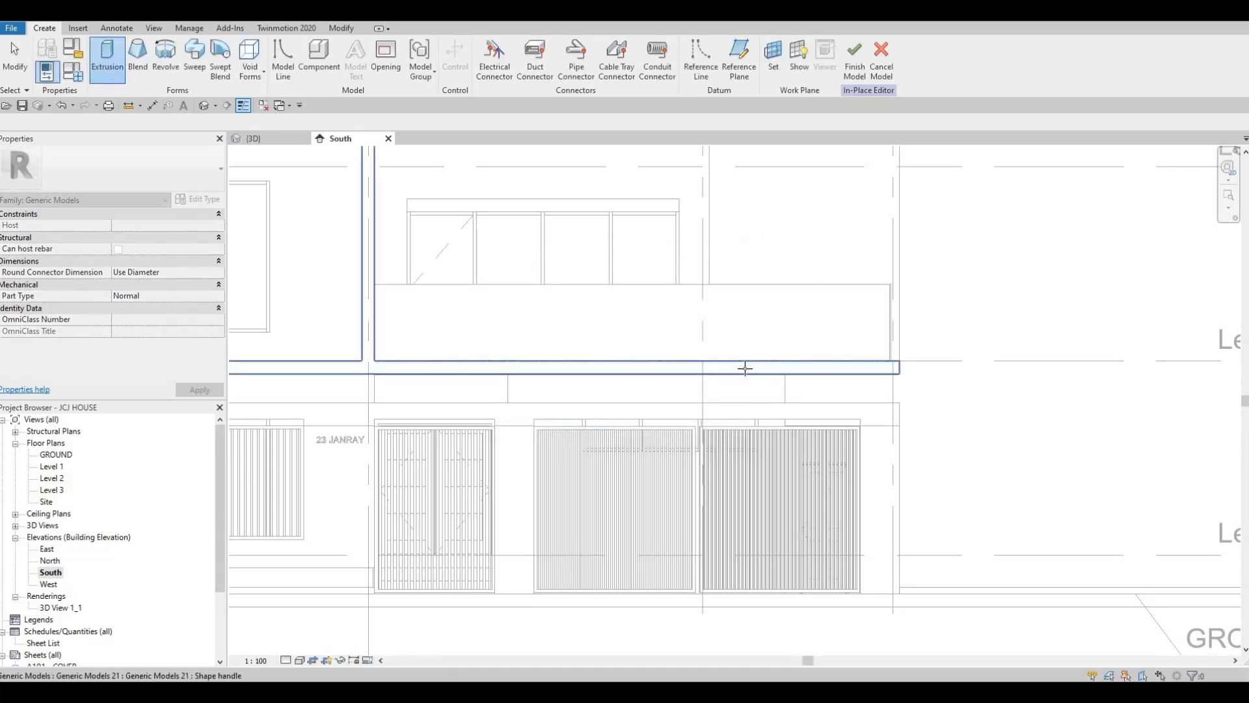
{"action": "left_click", "coordinate": [742, 369]}
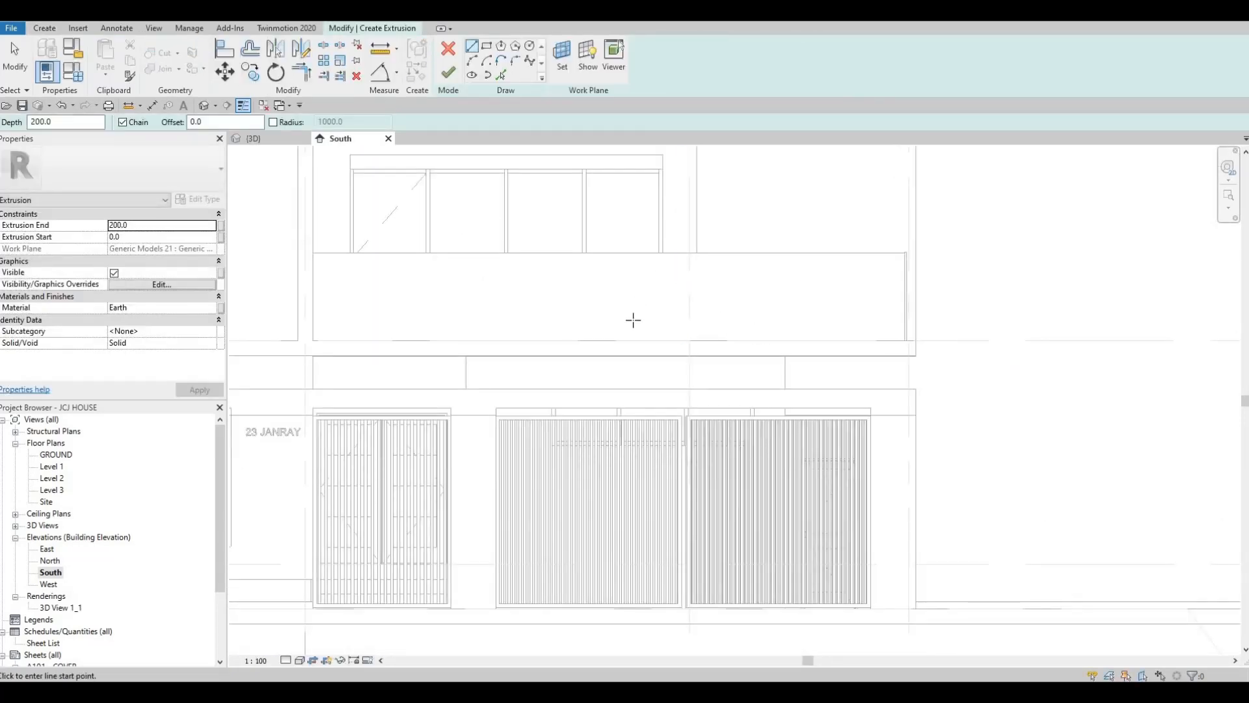
Sketch an upright rectangle about 100 wide and 572 high from the balcony edge down to the boundary wall's capping, aligned with grid 5
{"action": "middle_click_drag", "start_coordinate": [692, 330], "coordinate": [729, 327]}
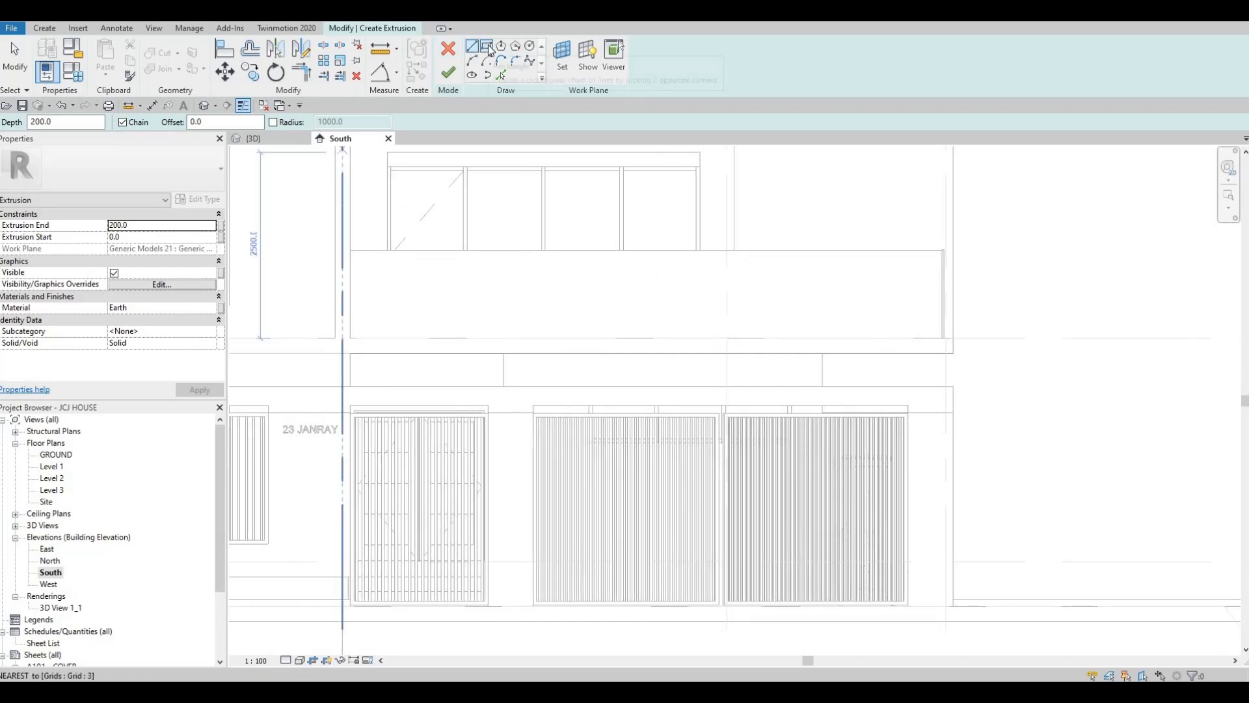
{"action": "left_click", "coordinate": [488, 47]}
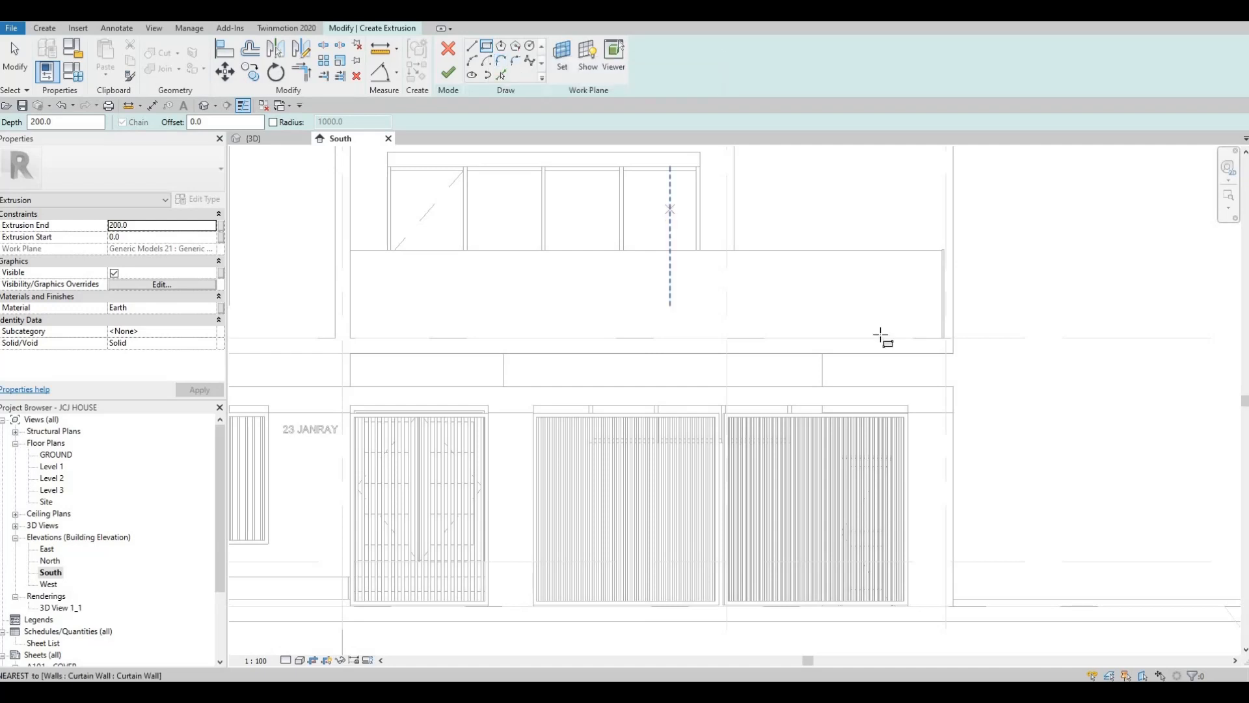
{"action": "scroll", "coordinate": [980, 365], "scroll_direction": "up", "scroll_amount": 1}
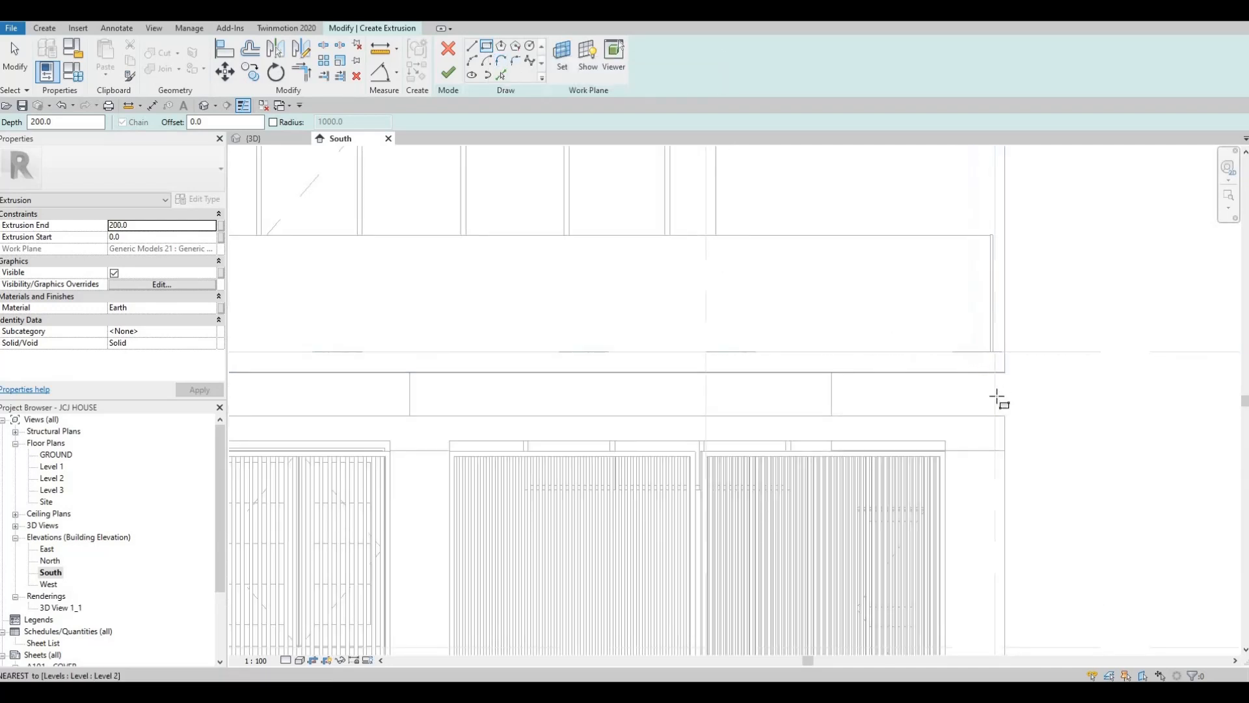
{"action": "left_click", "coordinate": [985, 359]}
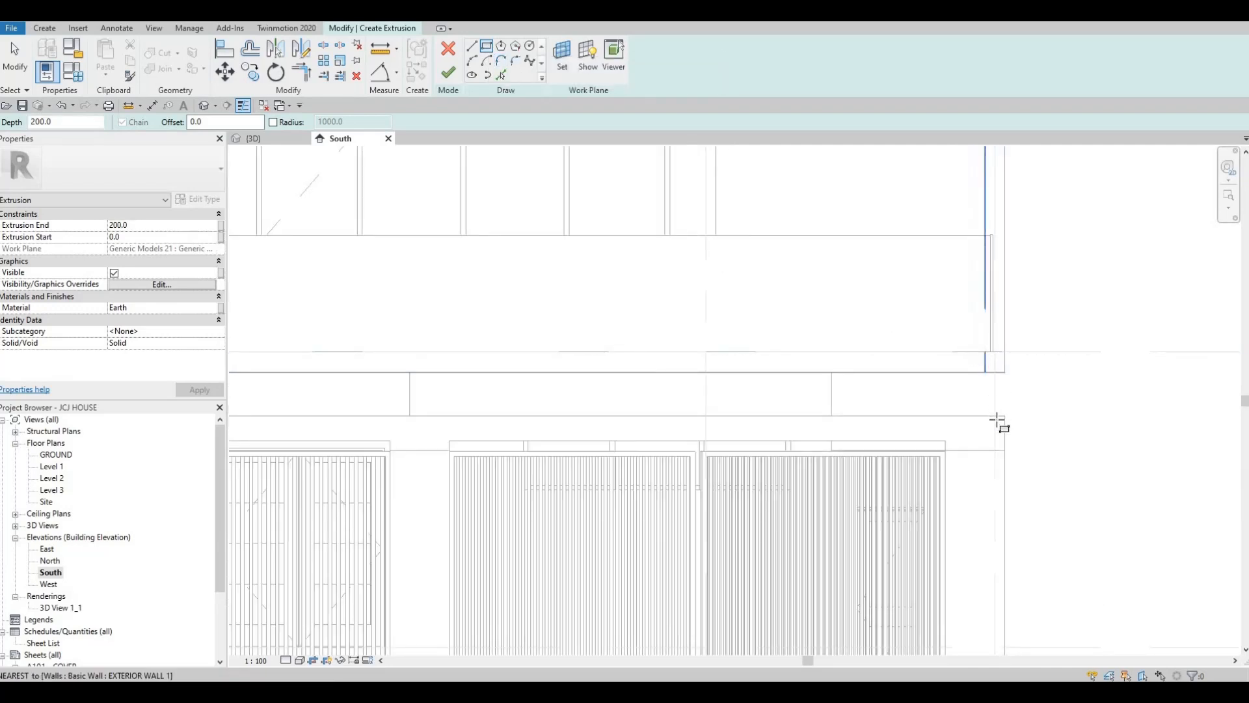
{"action": "left_click", "coordinate": [958, 437]}
{"action": "key", "text": "Escape"}
{"action": "key", "text": "Escape"}
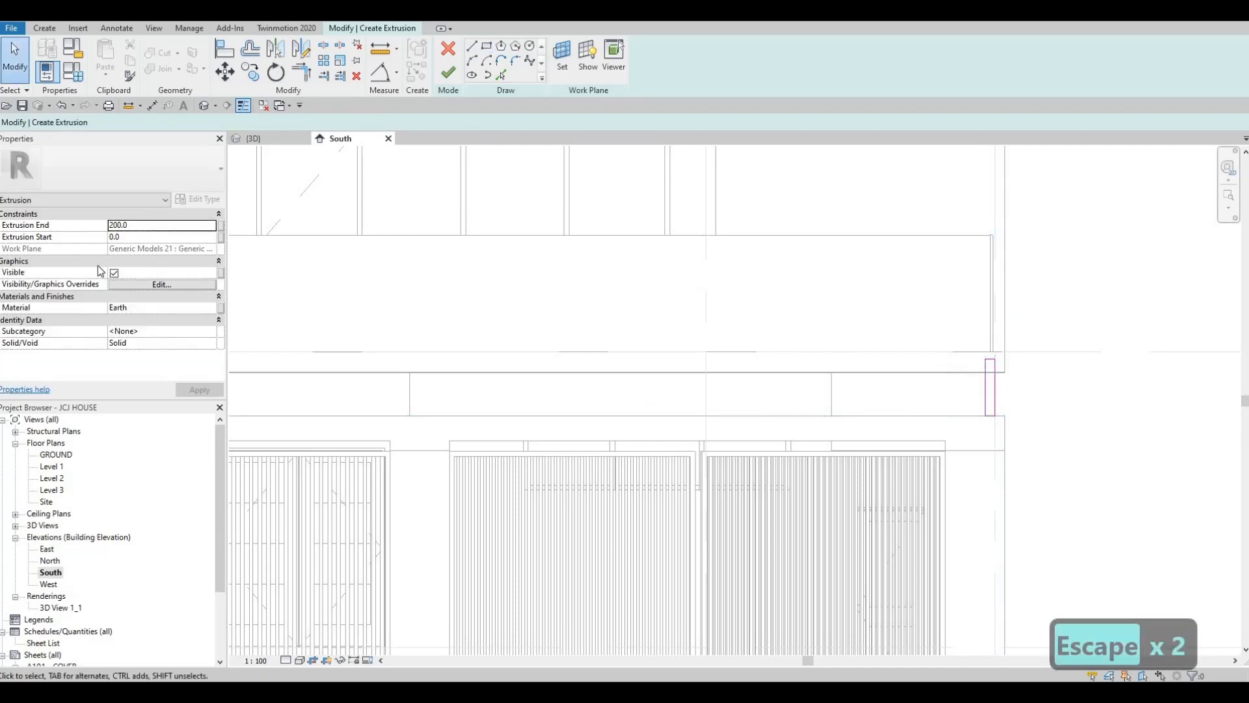
Assign the Particleboard material from the AEC Wood library to the extrusion and finish its sketch
{"action": "left_click", "coordinate": [208, 307]}
{"action": "left_click", "coordinate": [210, 308]}
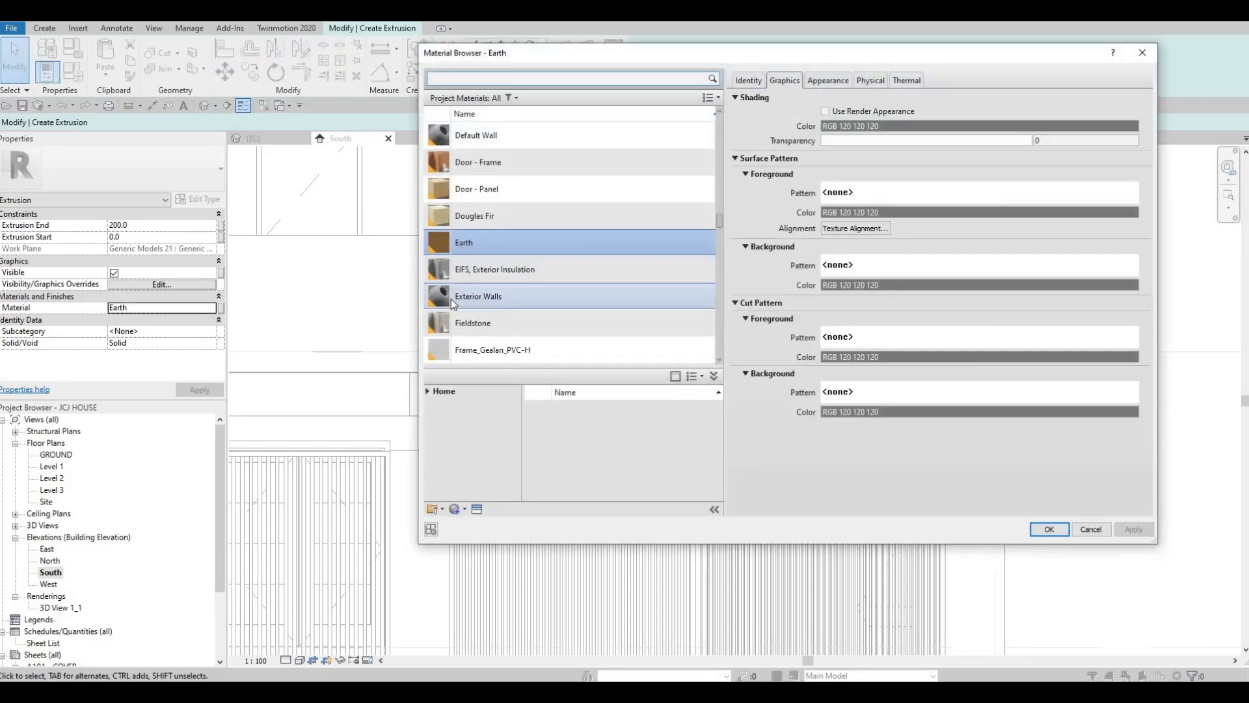
{"action": "scroll", "coordinate": [454, 301], "scroll_direction": "down", "scroll_amount": 4}
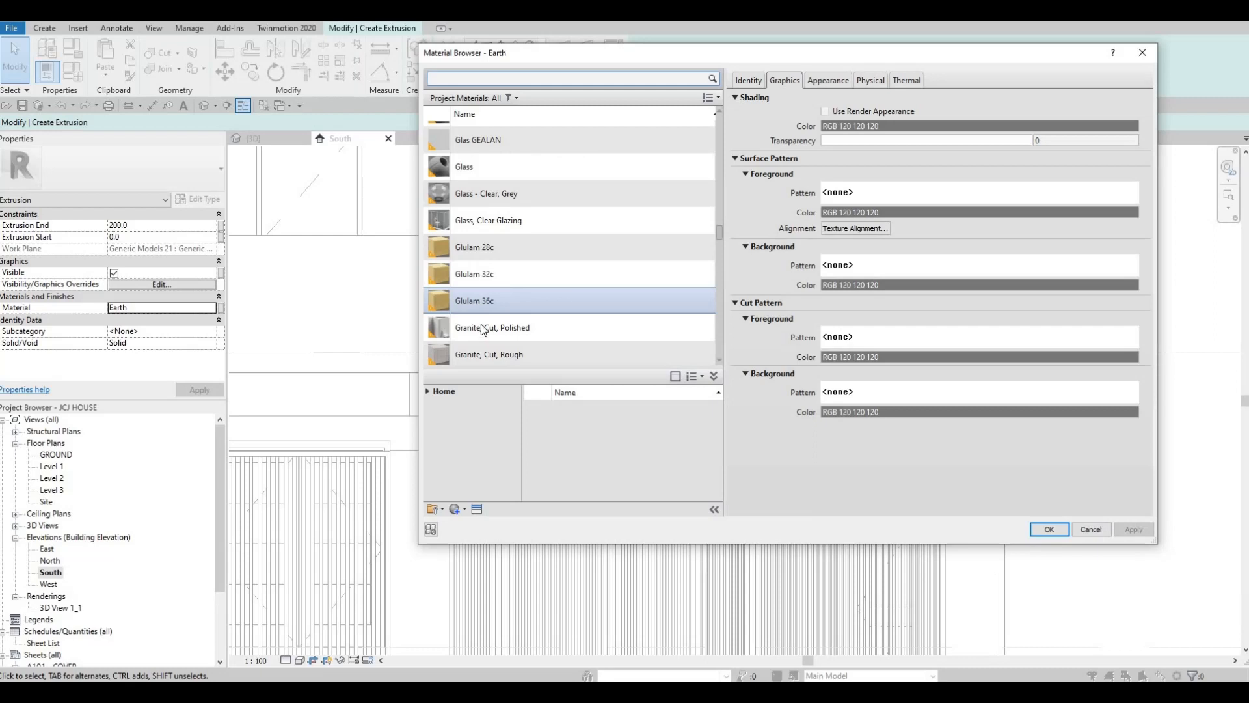
{"action": "left_click", "coordinate": [428, 391]}
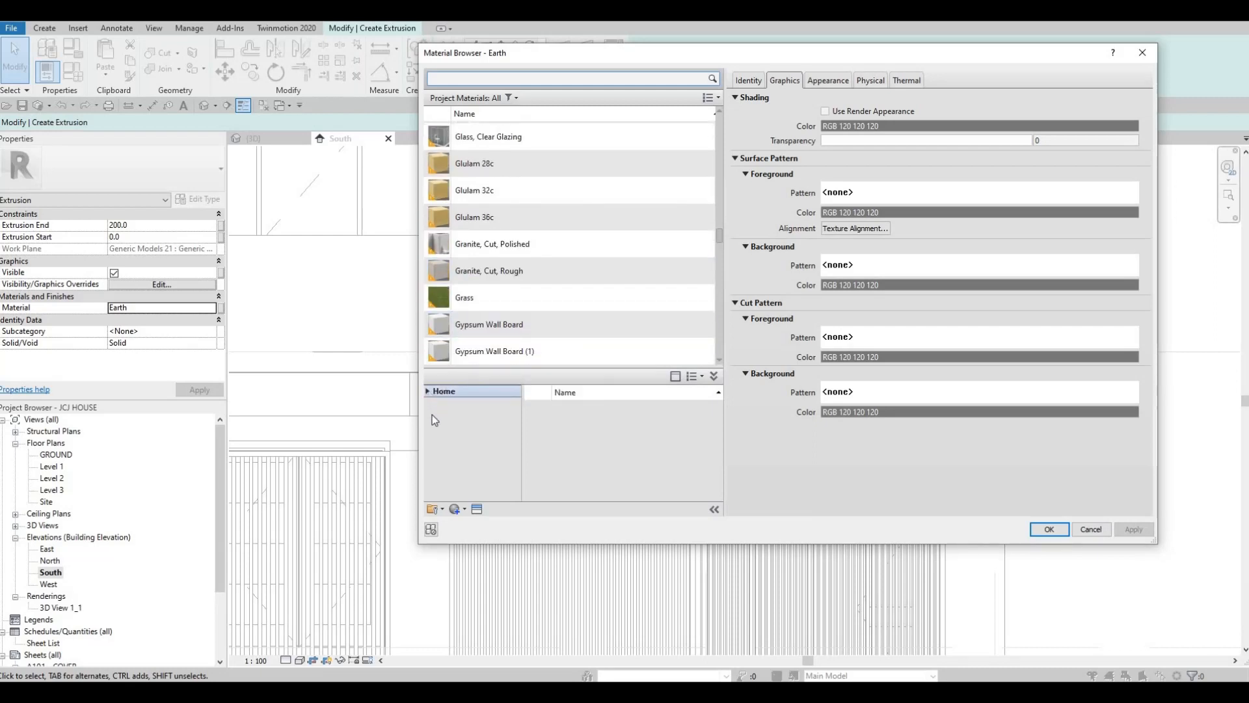
{"action": "left_click", "coordinate": [432, 416]}
{"action": "scroll", "coordinate": [456, 455], "scroll_direction": "down", "scroll_amount": 3}
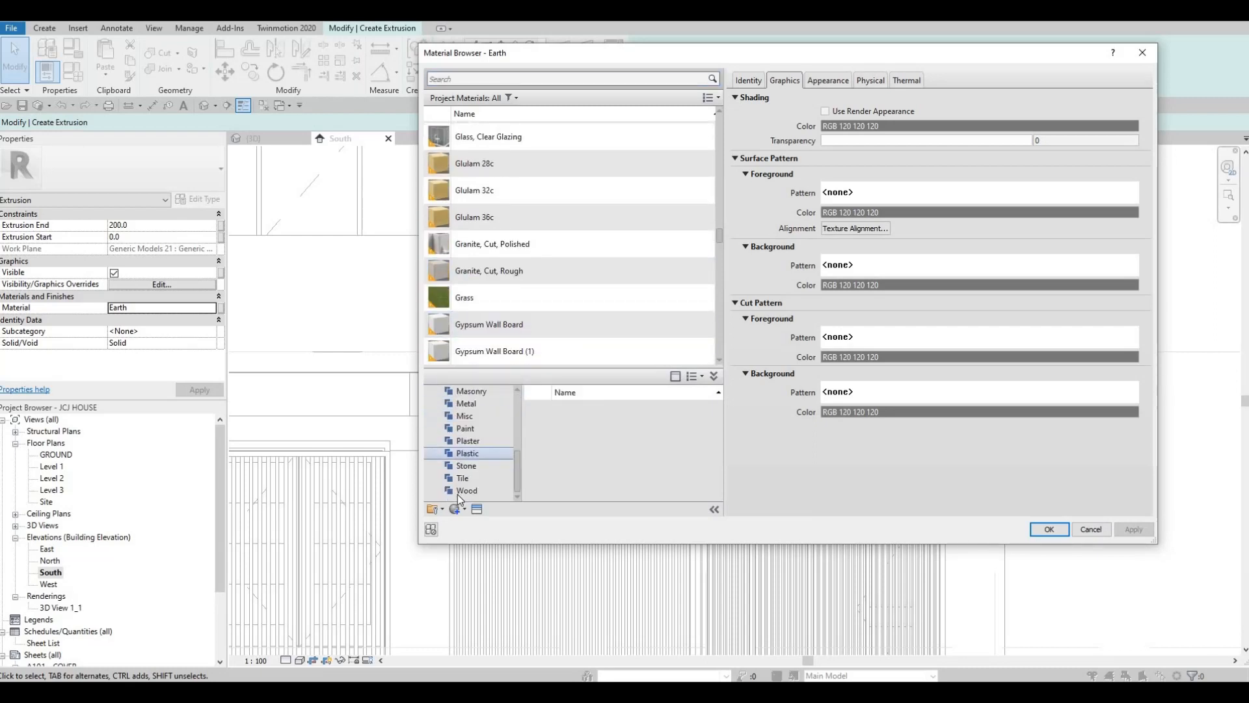
{"action": "left_click", "coordinate": [467, 490]}
{"action": "scroll", "coordinate": [604, 459], "scroll_direction": "down", "scroll_amount": 3}
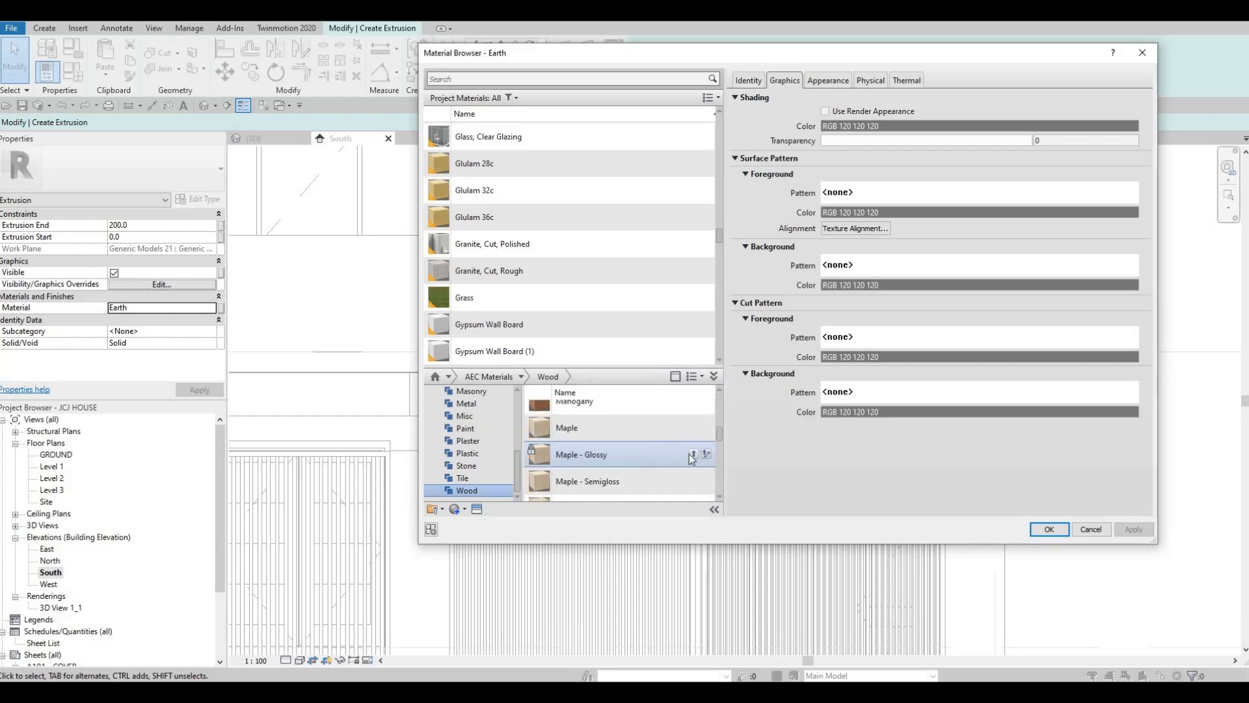
{"action": "scroll", "coordinate": [686, 478], "scroll_direction": "down", "scroll_amount": 2}
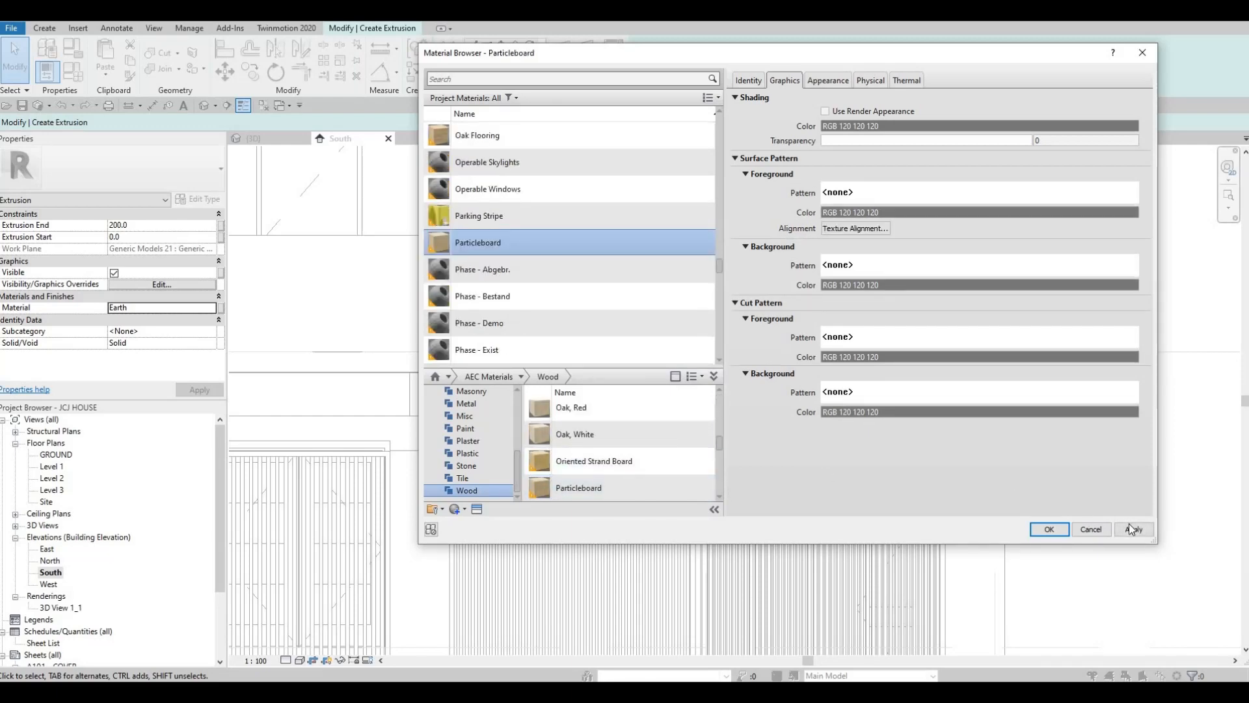
{"action": "left_click", "coordinate": [1049, 529]}
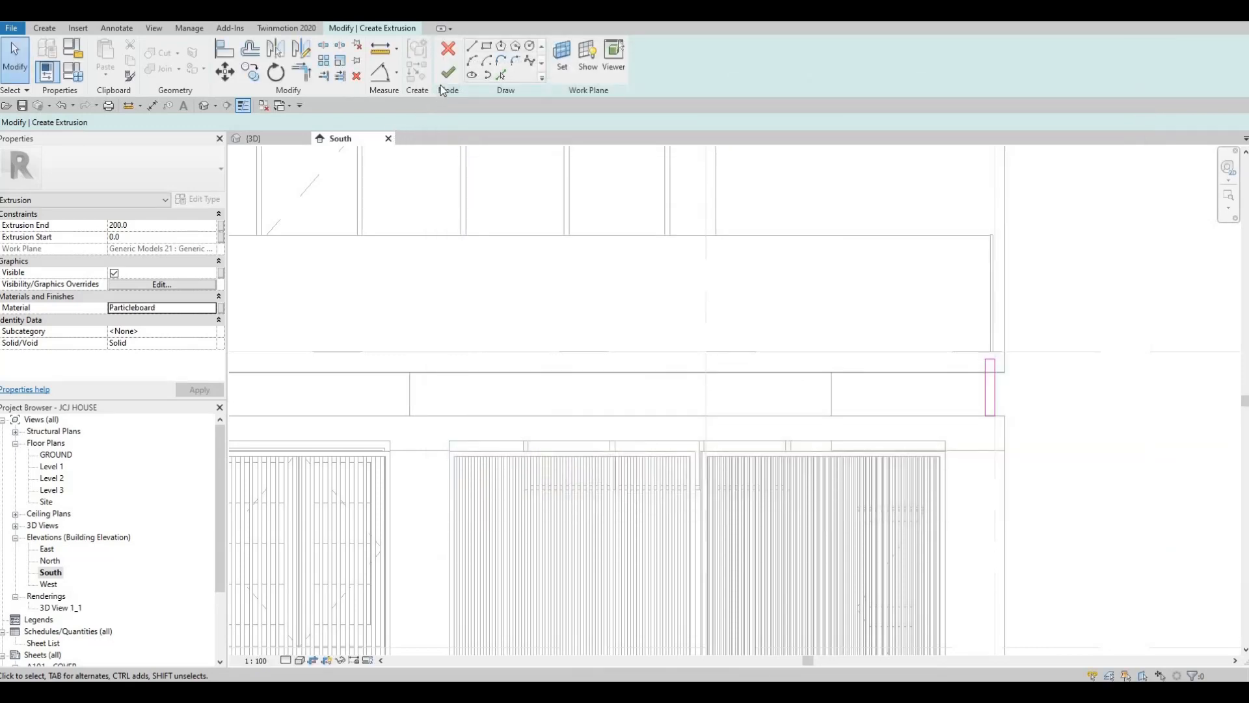
{"action": "left_click", "coordinate": [447, 75]}
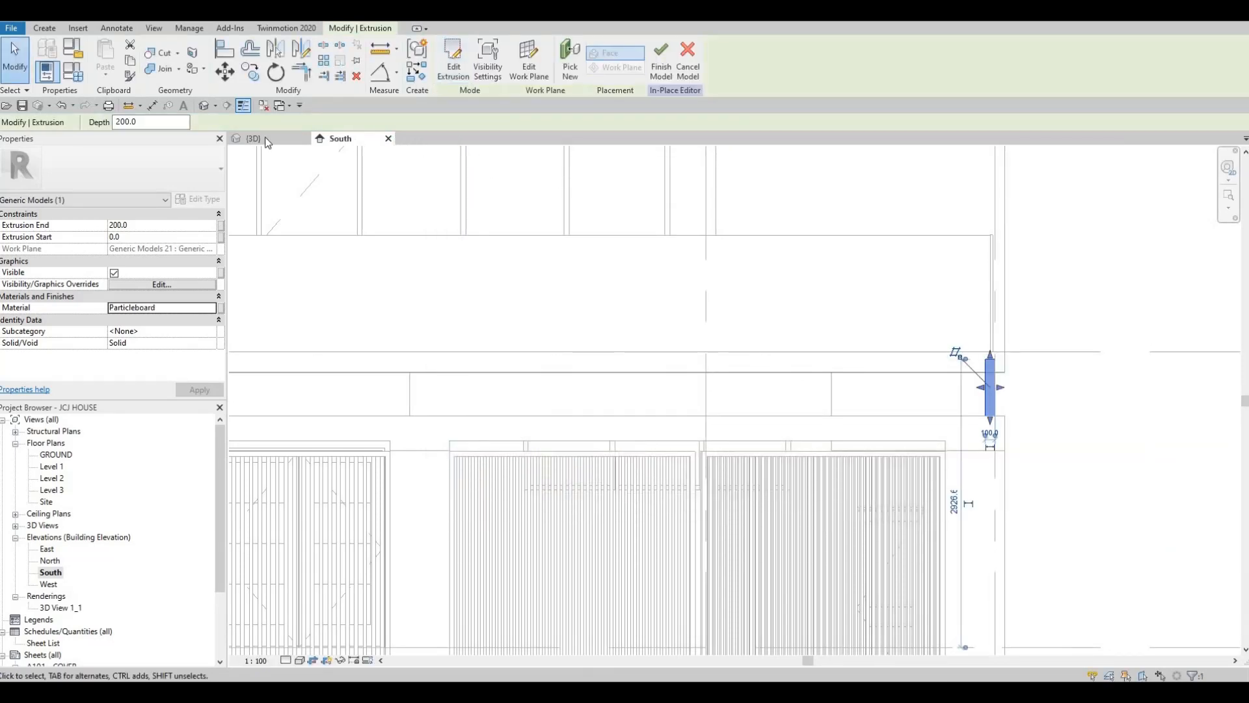
Stretch the extrusion in the 3D view to about 2844 deep, reaching from the balcony edge across the front boundary wall's capping
{"action": "left_click", "coordinate": [208, 106]}
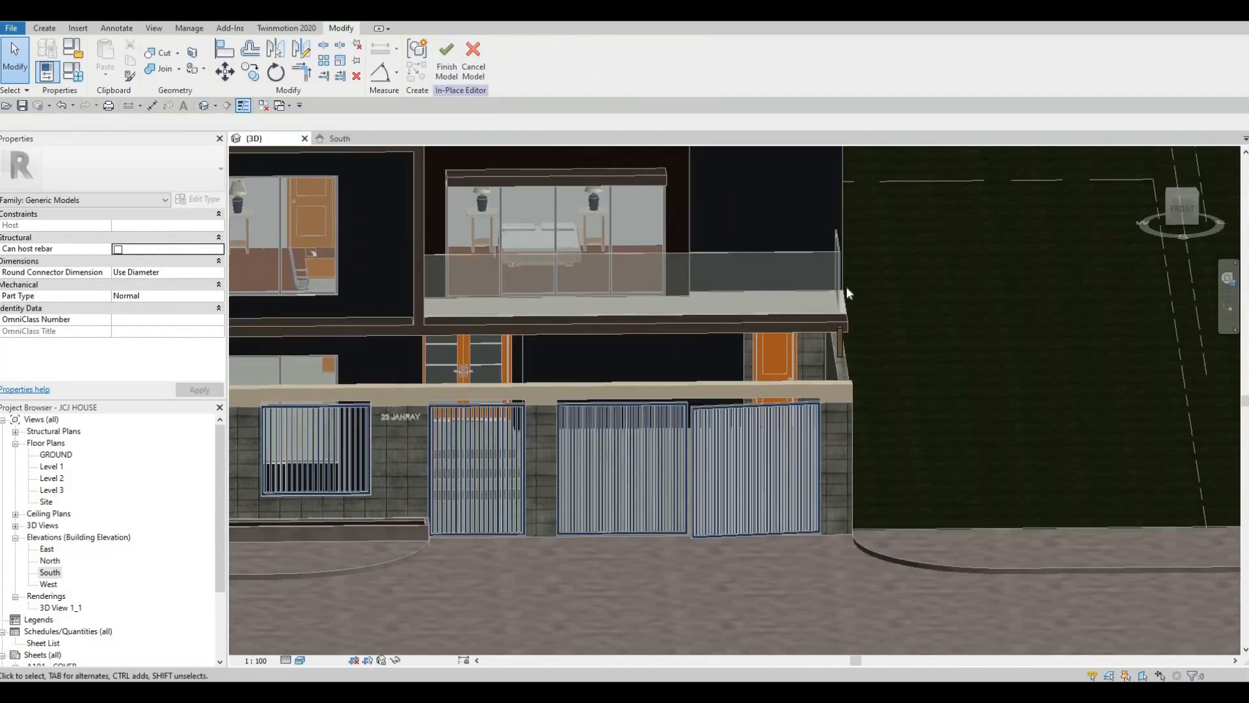
{"action": "mouse_move", "coordinate": [847, 289]}
{"action": "middle_mouse_down", "text": "shift"}
{"action": "mouse_move", "coordinate": [853, 307]}
{"action": "mouse_move", "coordinate": [862, 288]}
{"action": "middle_mouse_up", "text": "shift"}
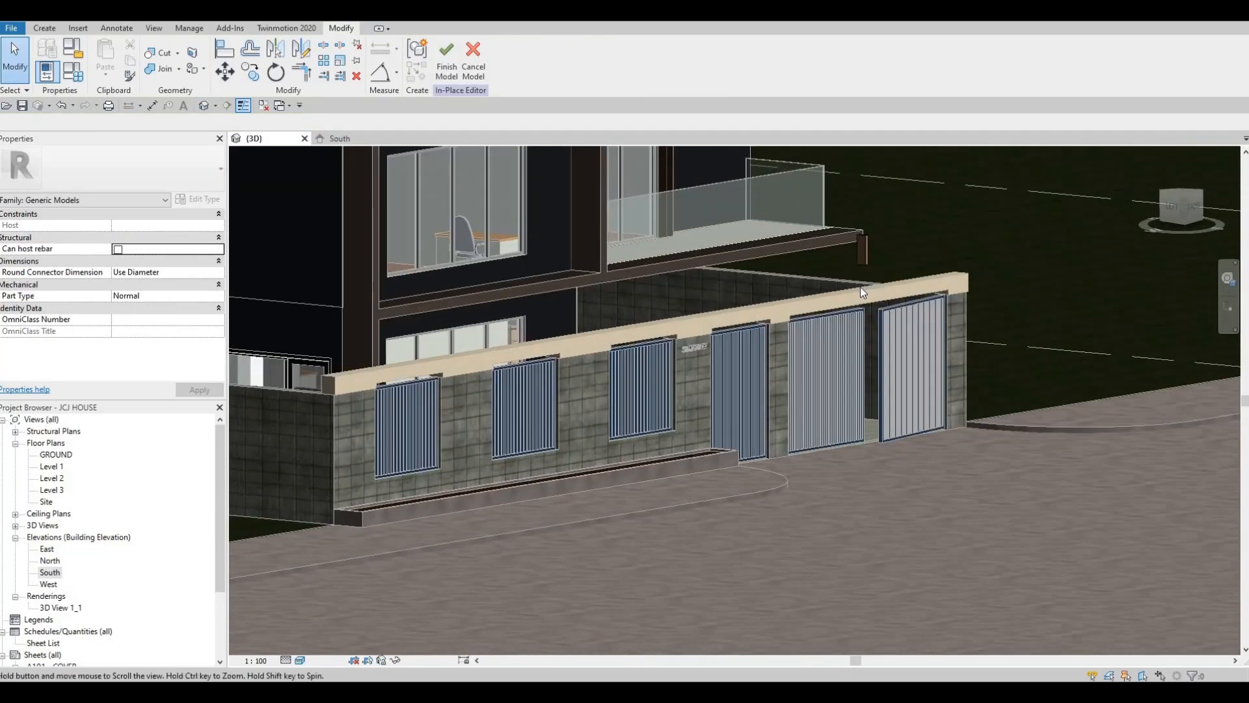
{"action": "scroll", "coordinate": [818, 289], "scroll_direction": "up", "scroll_amount": 4}
{"action": "left_click", "coordinate": [812, 298]}
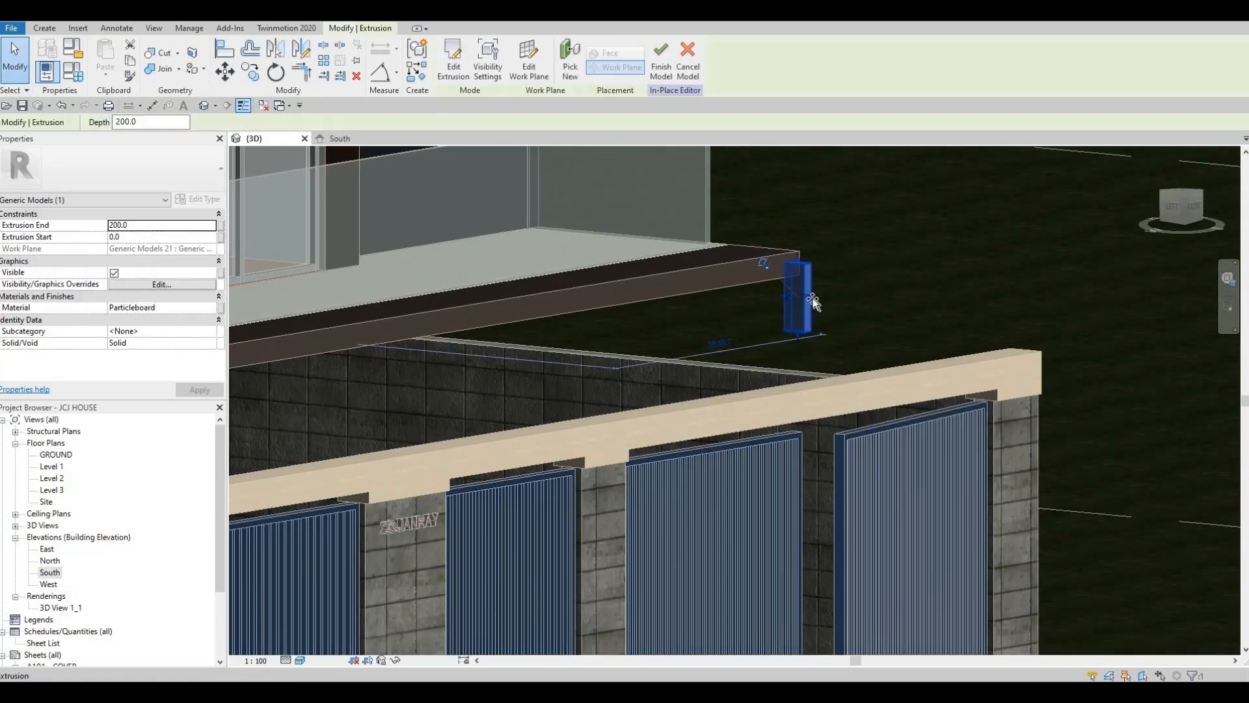
{"action": "left_click_drag", "start_coordinate": [1023, 339], "coordinate": [1069, 321]}
{"action": "scroll", "coordinate": [941, 377], "scroll_direction": "up", "scroll_amount": 1}
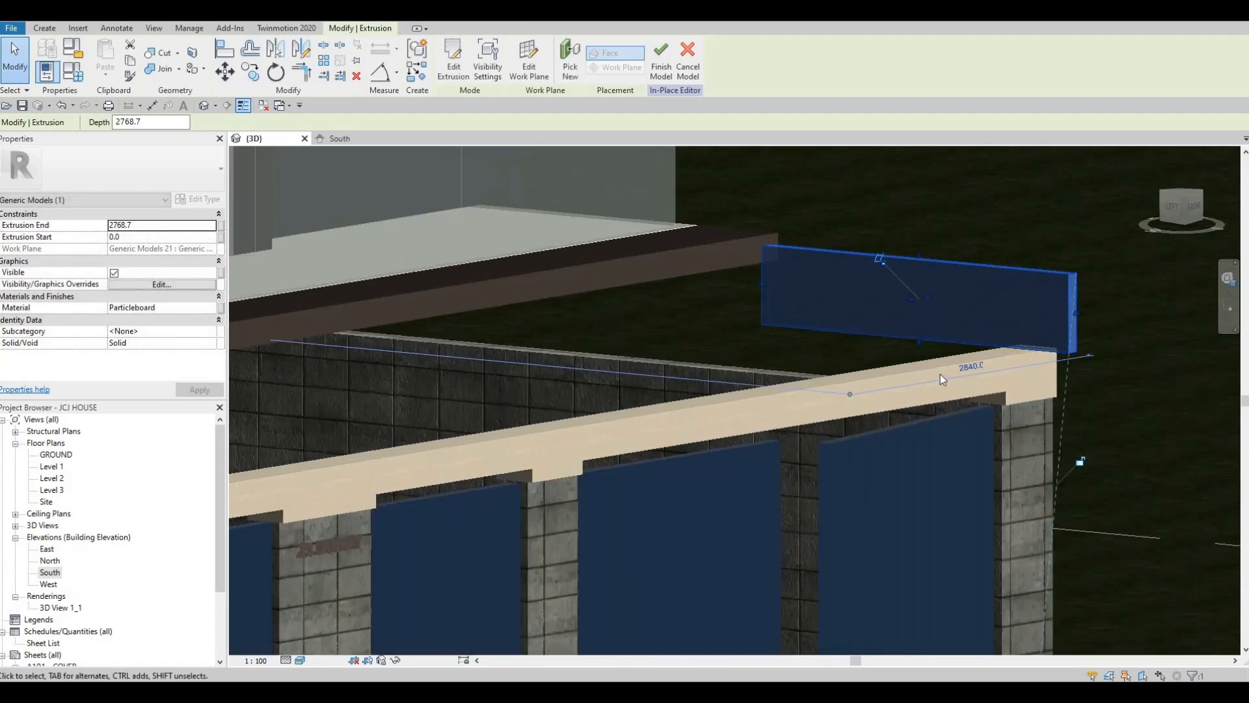
{"action": "scroll", "coordinate": [942, 379], "scroll_direction": "down", "scroll_amount": 2}
{"action": "middle_click_drag", "start_coordinate": [918, 377], "coordinate": [686, 377], "text": "shift"}
{"action": "middle_click_drag", "start_coordinate": [909, 386], "coordinate": [1044, 325], "text": "shift"}
{"action": "scroll", "coordinate": [1044, 324], "scroll_direction": "up", "scroll_amount": 2}
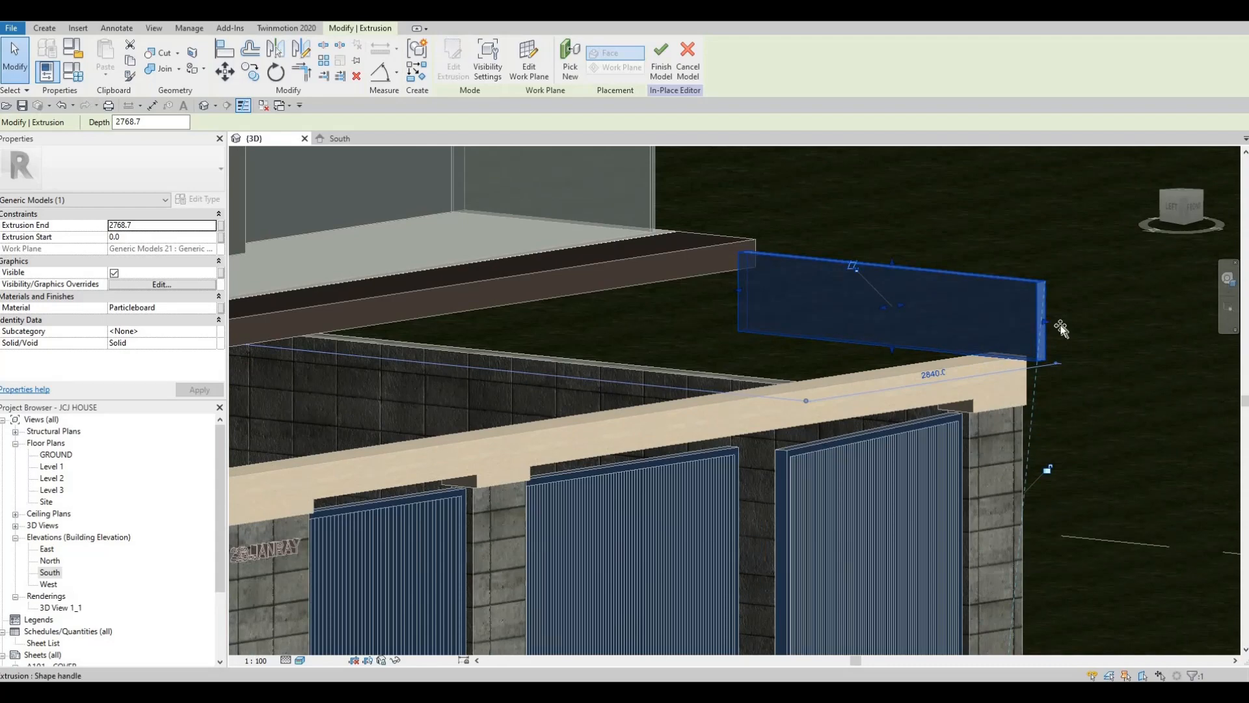
{"action": "left_click_drag", "start_coordinate": [1061, 328], "coordinate": [1049, 330]}
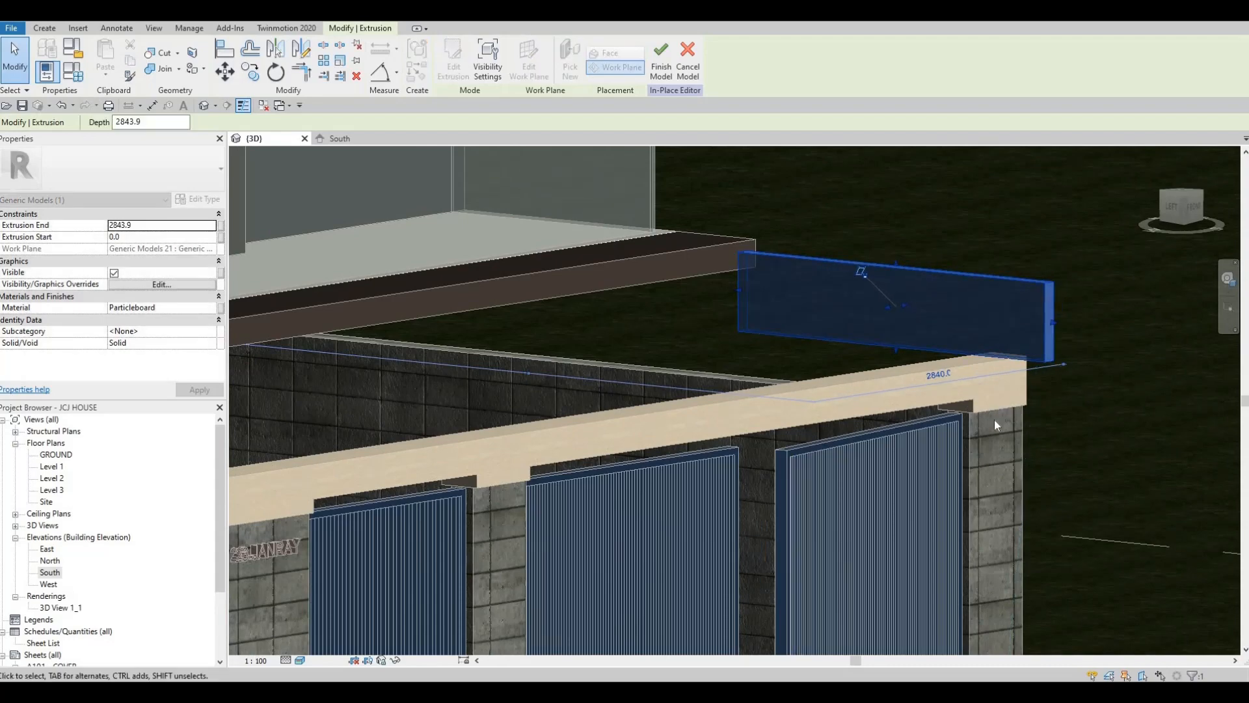
{"action": "key", "text": "Escape"}
{"action": "middle_click_drag", "start_coordinate": [1060, 415], "coordinate": [486, 410], "text": "shift"}
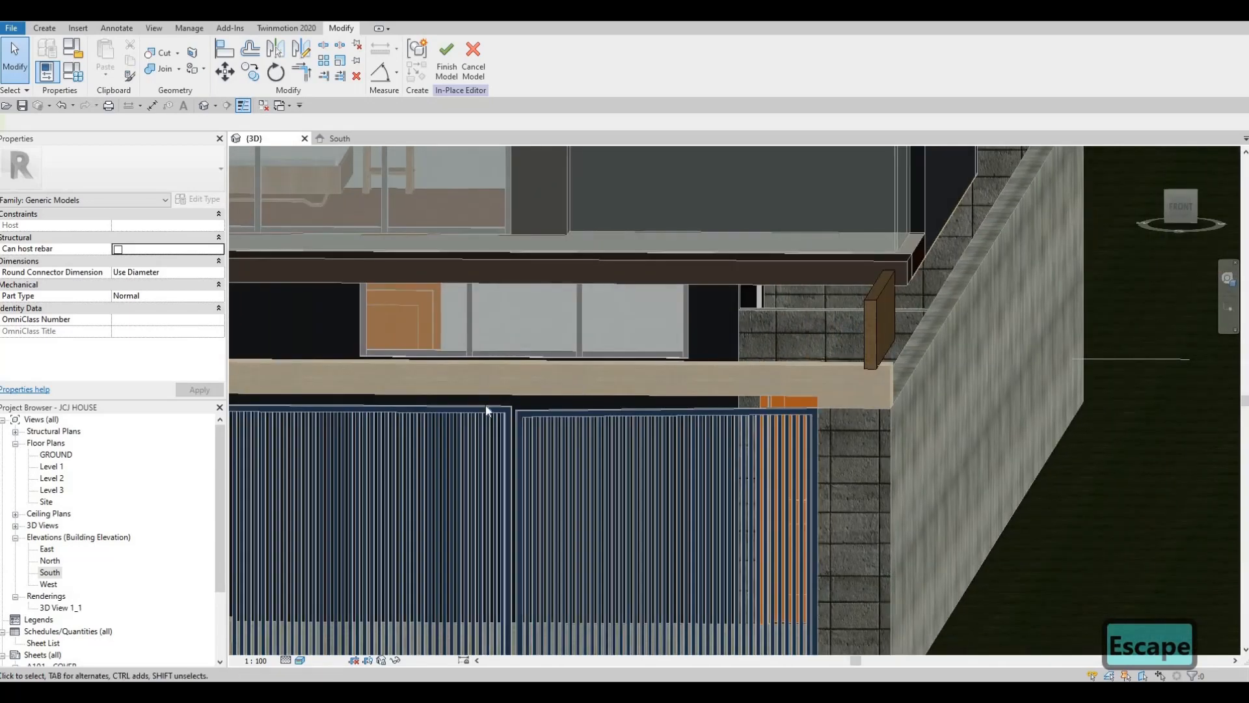
Set up a grouped linear array of the beam in the South elevation with 10 members, spaced by the last member's position
{"action": "double_click", "coordinate": [47, 574]}
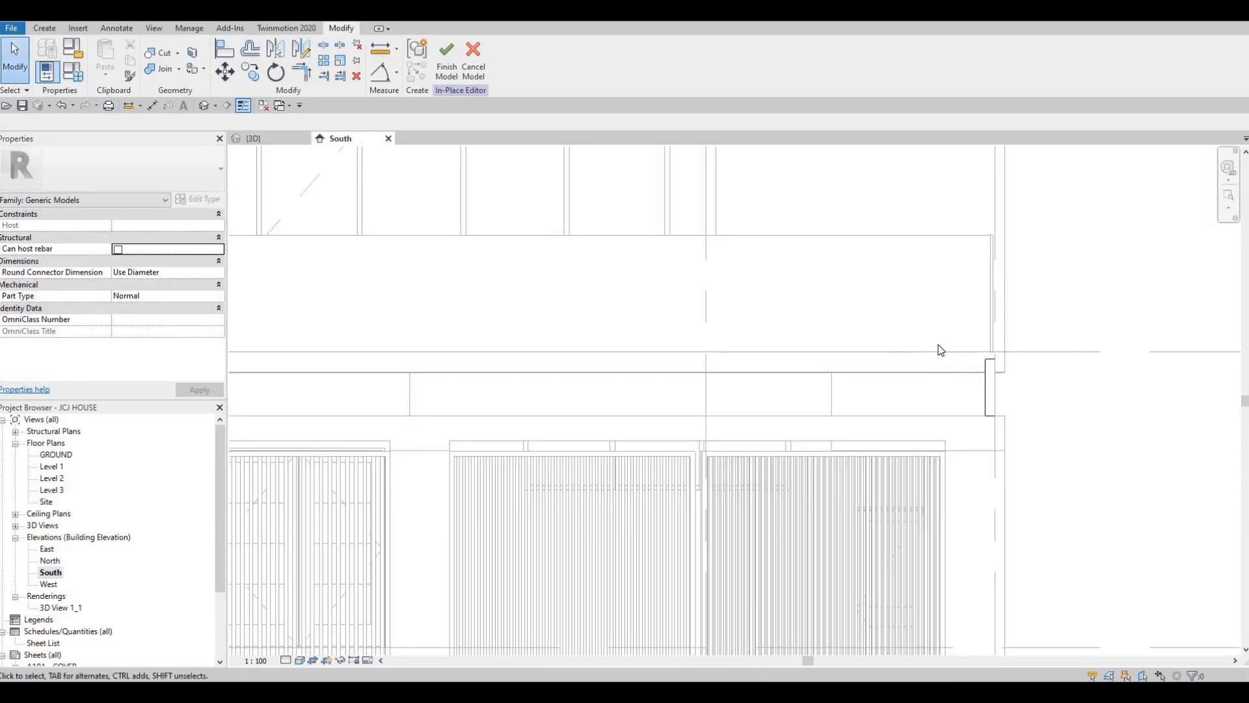
{"action": "left_click", "coordinate": [343, 58]}
{"action": "key", "text": "Escape"}
{"action": "key", "text": "Escape"}
{"action": "key", "text": "Escape"}
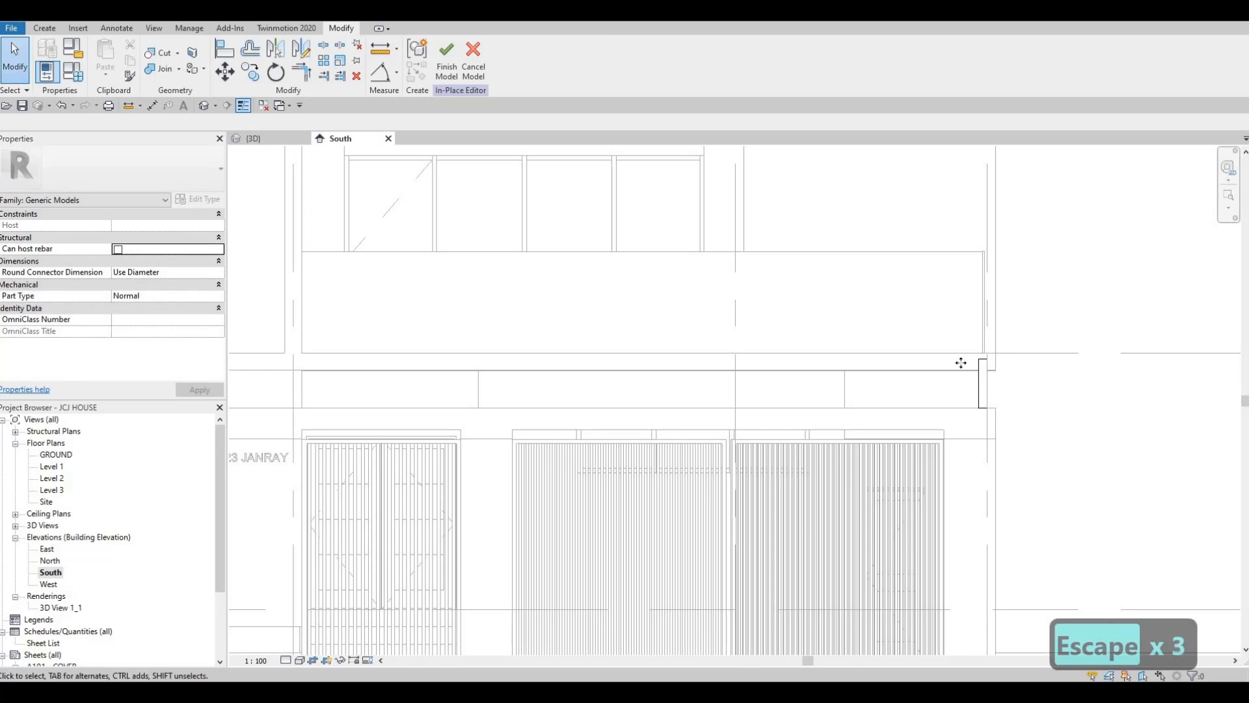
{"action": "left_click", "coordinate": [984, 380]}
{"action": "left_click", "coordinate": [322, 61]}
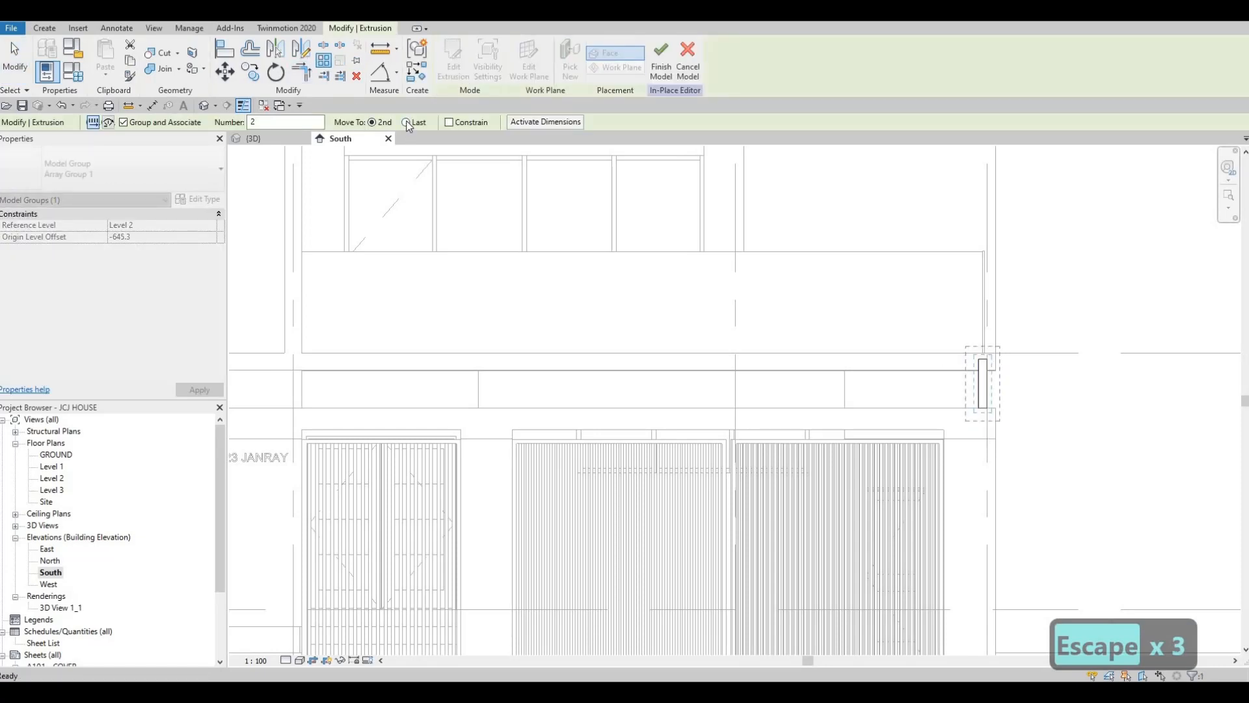
{"action": "left_click", "coordinate": [408, 123]}
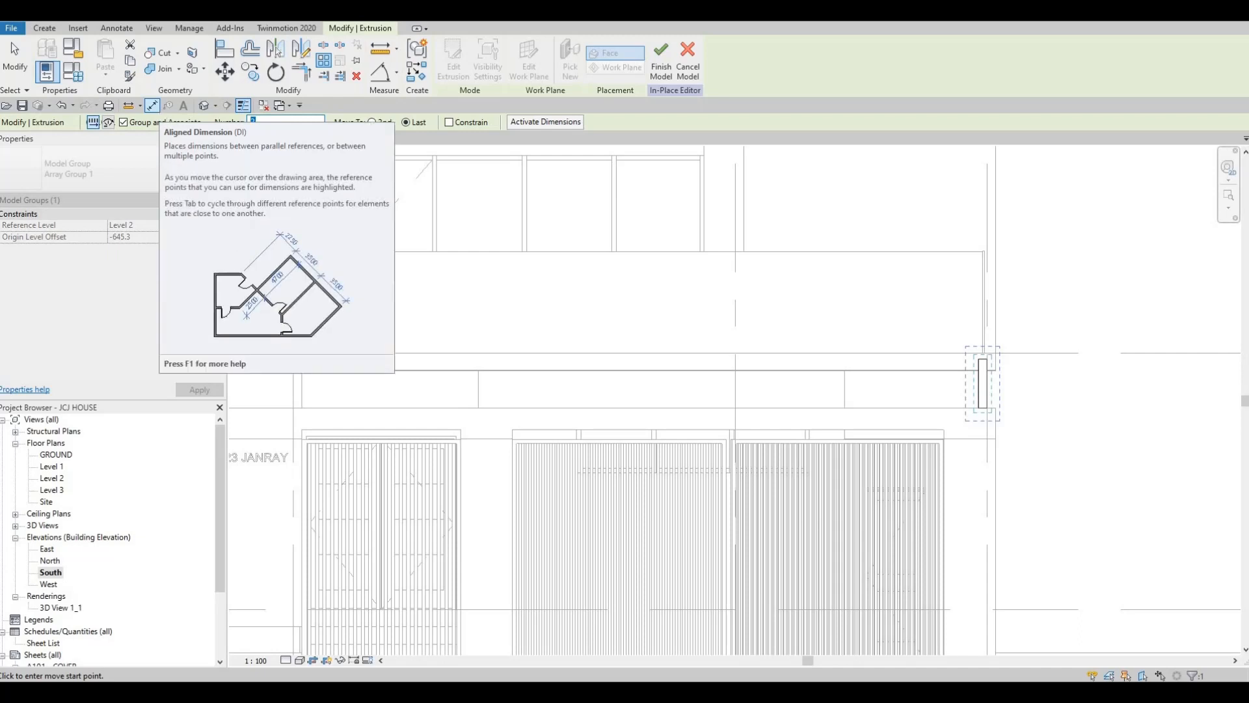
{"action": "type", "text": "10"}
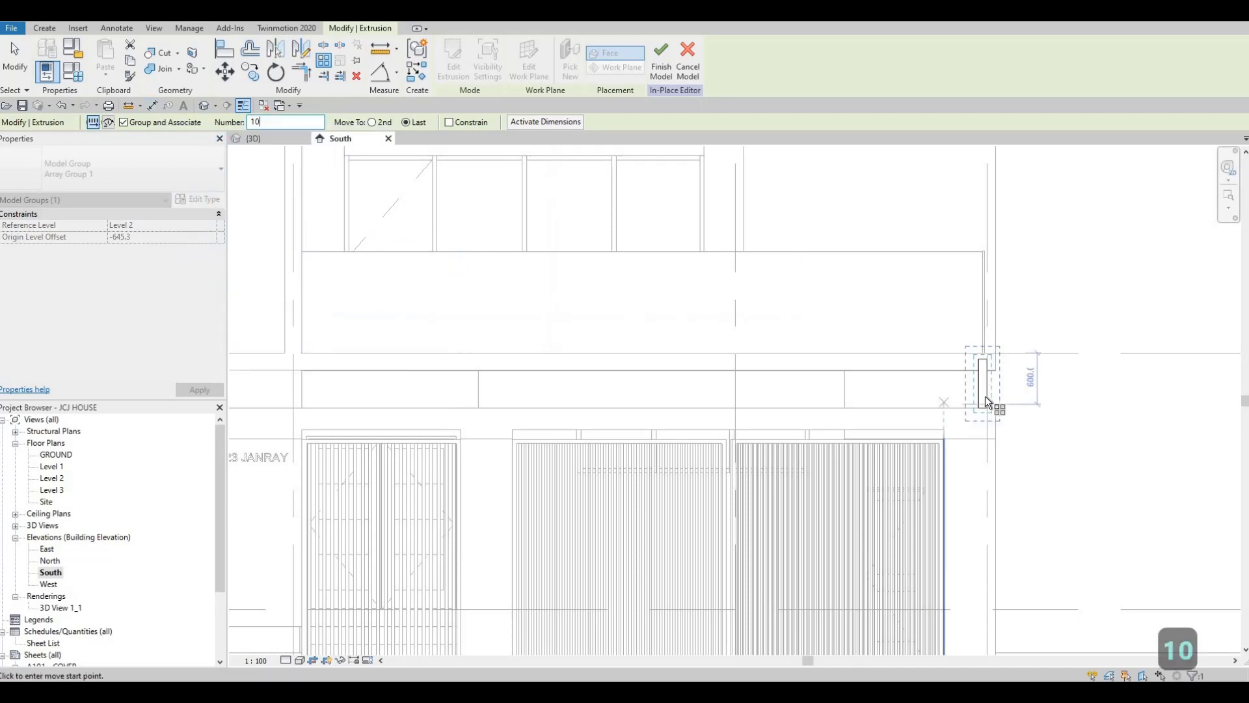
Place the array from the midpoint of the beam's bottom edge horizontally along the capping to grid 3
{"action": "scroll", "coordinate": [984, 400], "scroll_direction": "up", "scroll_amount": 2}
{"action": "scroll", "coordinate": [984, 413], "scroll_direction": "up", "scroll_amount": 2}
{"action": "left_click", "coordinate": [983, 412]}
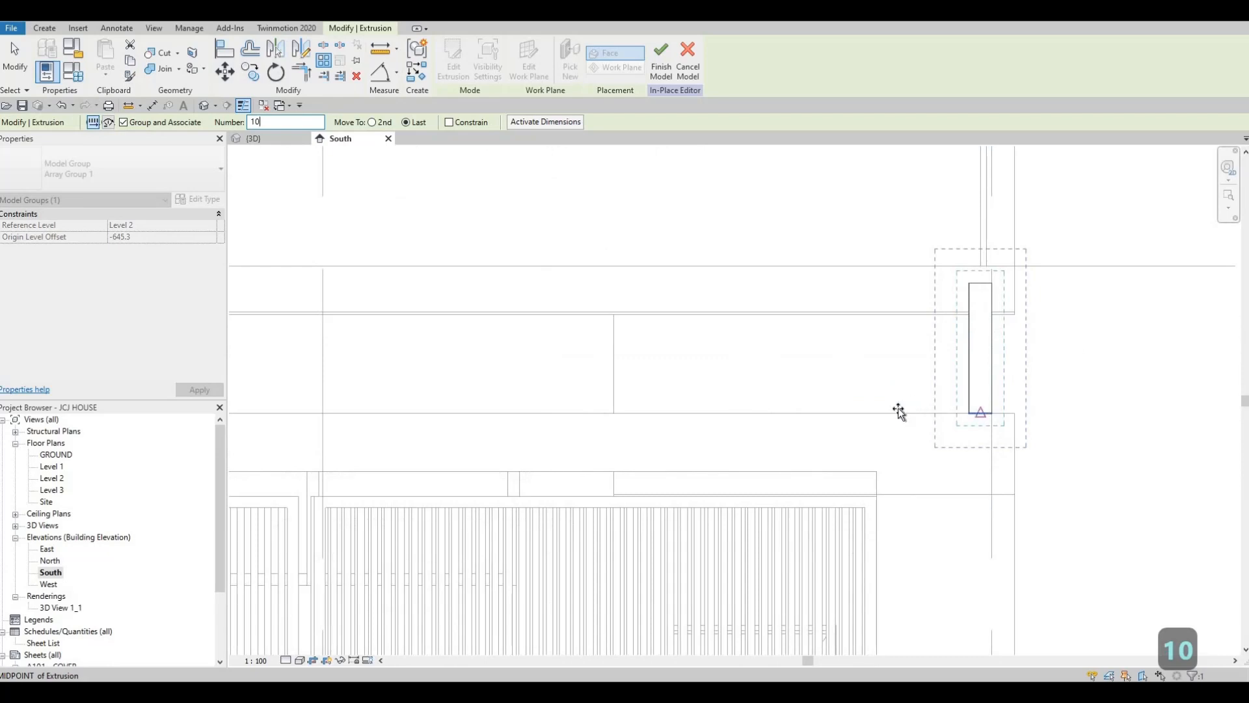
{"action": "scroll", "coordinate": [892, 407], "scroll_direction": "down", "scroll_amount": 4}
{"action": "middle_click_drag", "start_coordinate": [583, 430], "coordinate": [969, 436]}
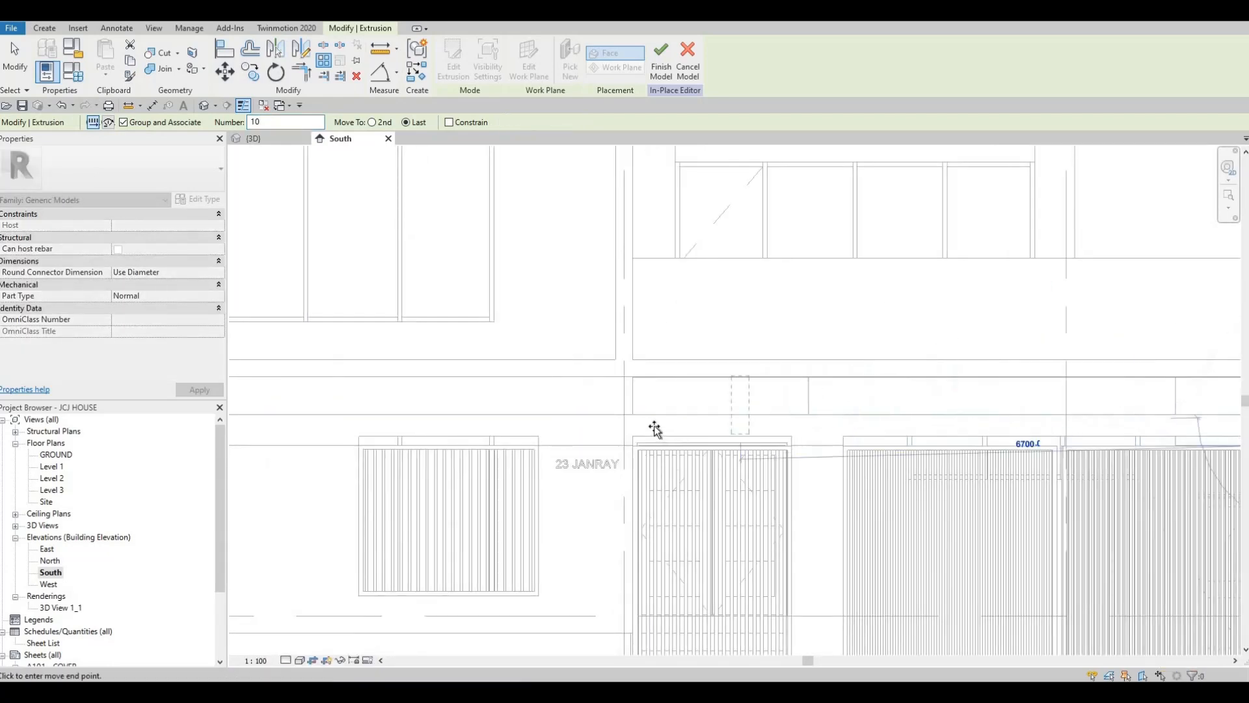
{"action": "scroll", "coordinate": [661, 429], "scroll_direction": "down", "scroll_amount": 1}
{"action": "middle_click_drag", "start_coordinate": [814, 417], "coordinate": [644, 418]}
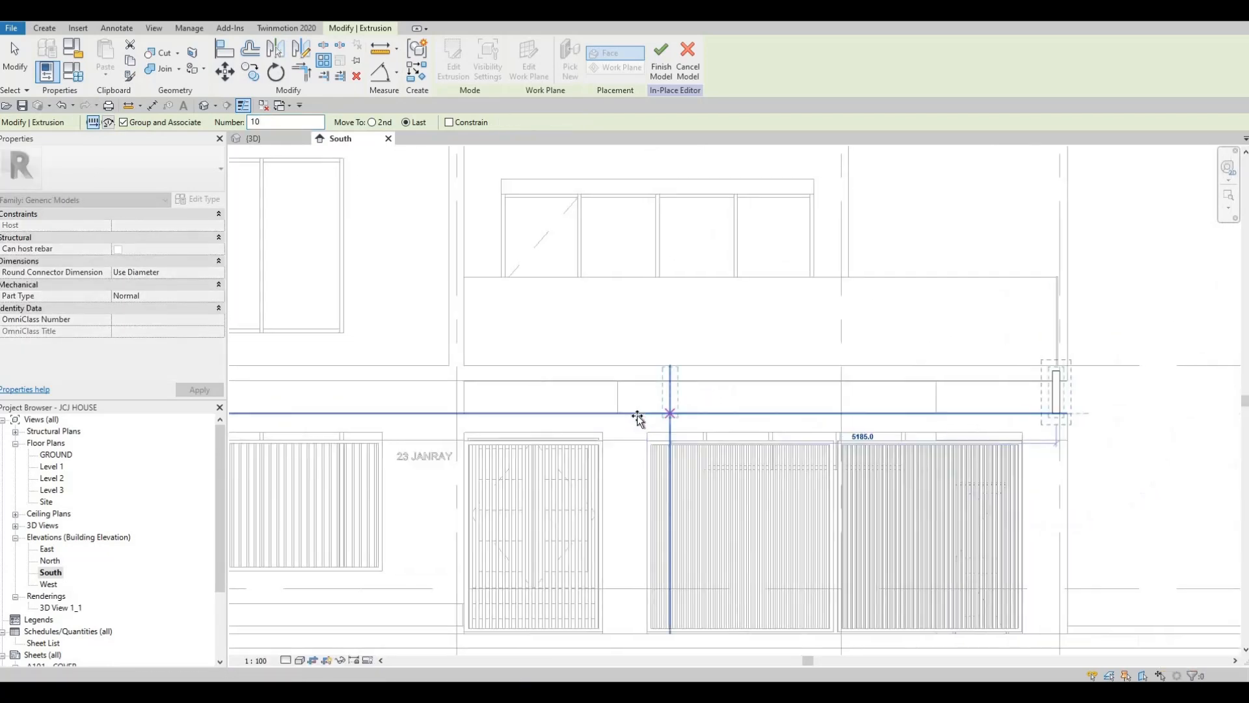
{"action": "scroll", "coordinate": [637, 418], "scroll_direction": "up", "scroll_amount": 2}
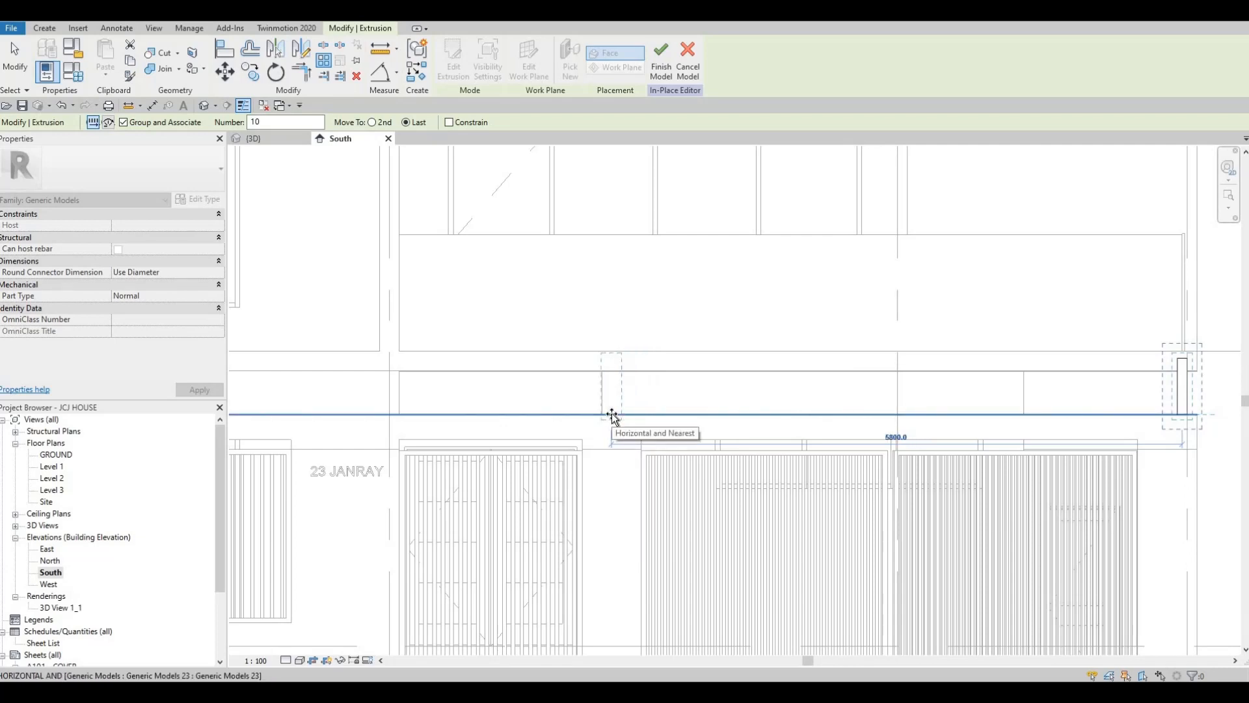
{"action": "middle_click_drag", "start_coordinate": [611, 414], "coordinate": [721, 386]}
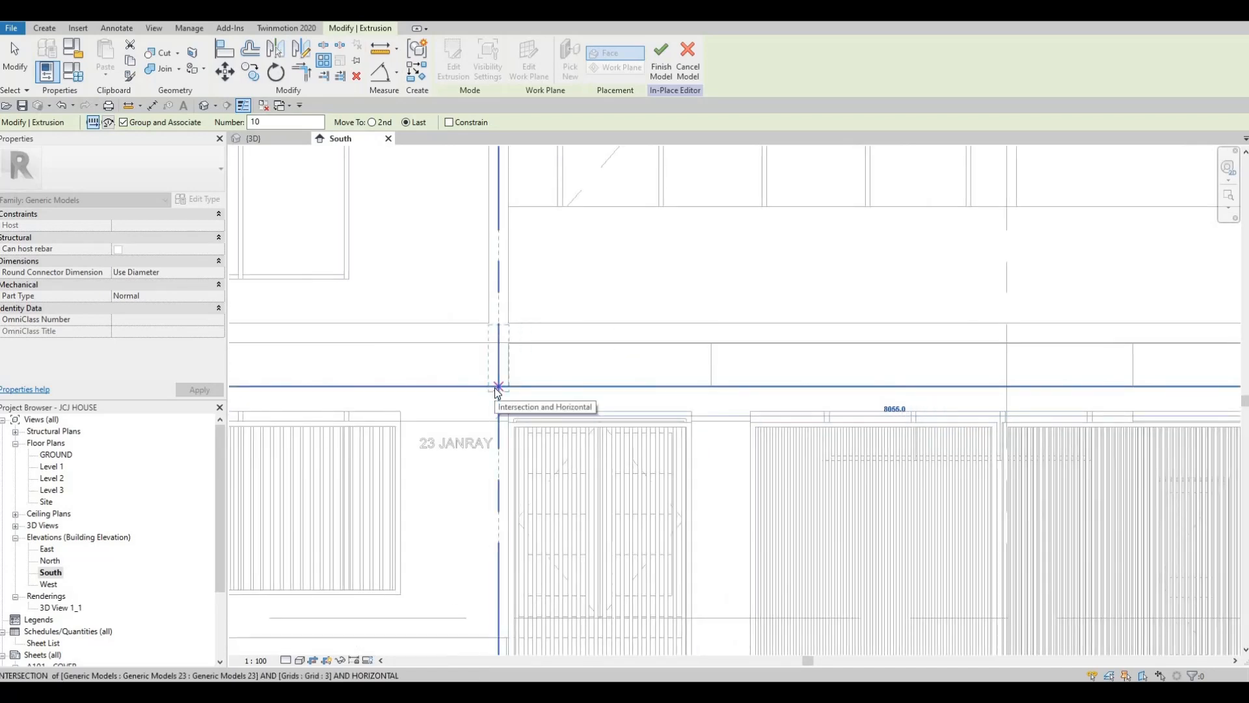
{"action": "left_click", "coordinate": [495, 388]}
{"action": "scroll", "coordinate": [703, 413], "scroll_direction": "down", "scroll_amount": 1}
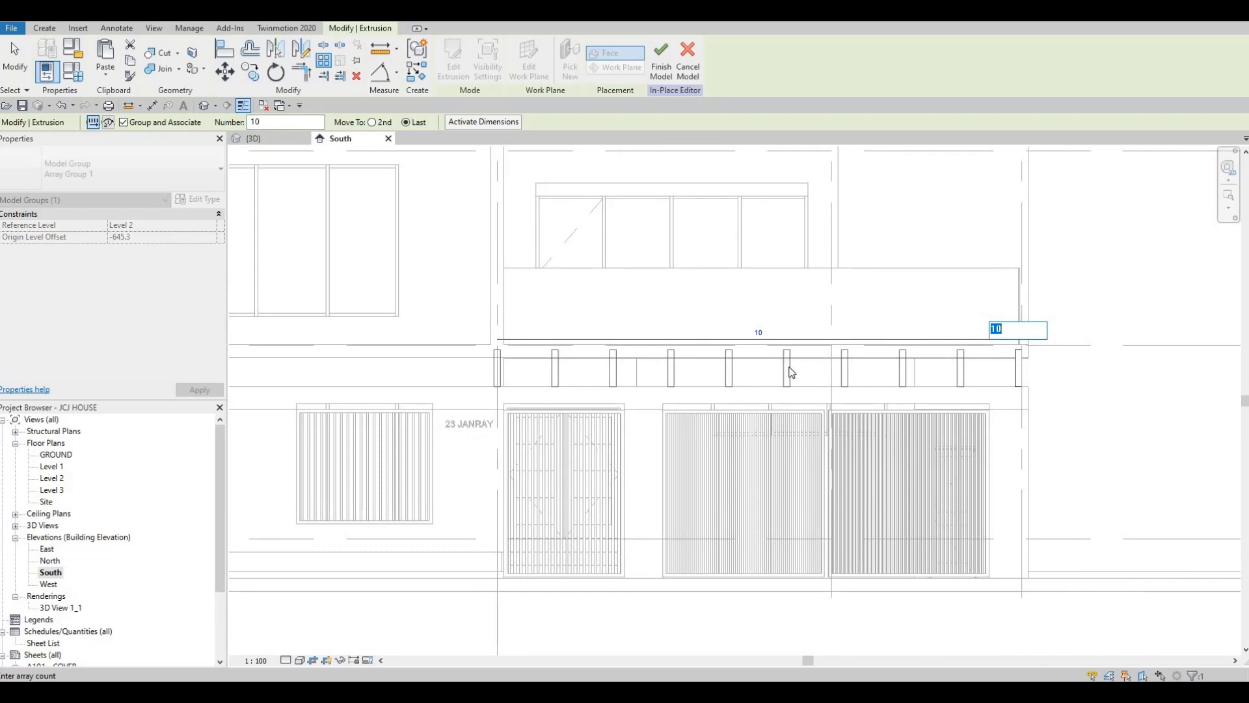
{"action": "key", "text": "Escape"}
{"action": "key", "text": "Escape"}
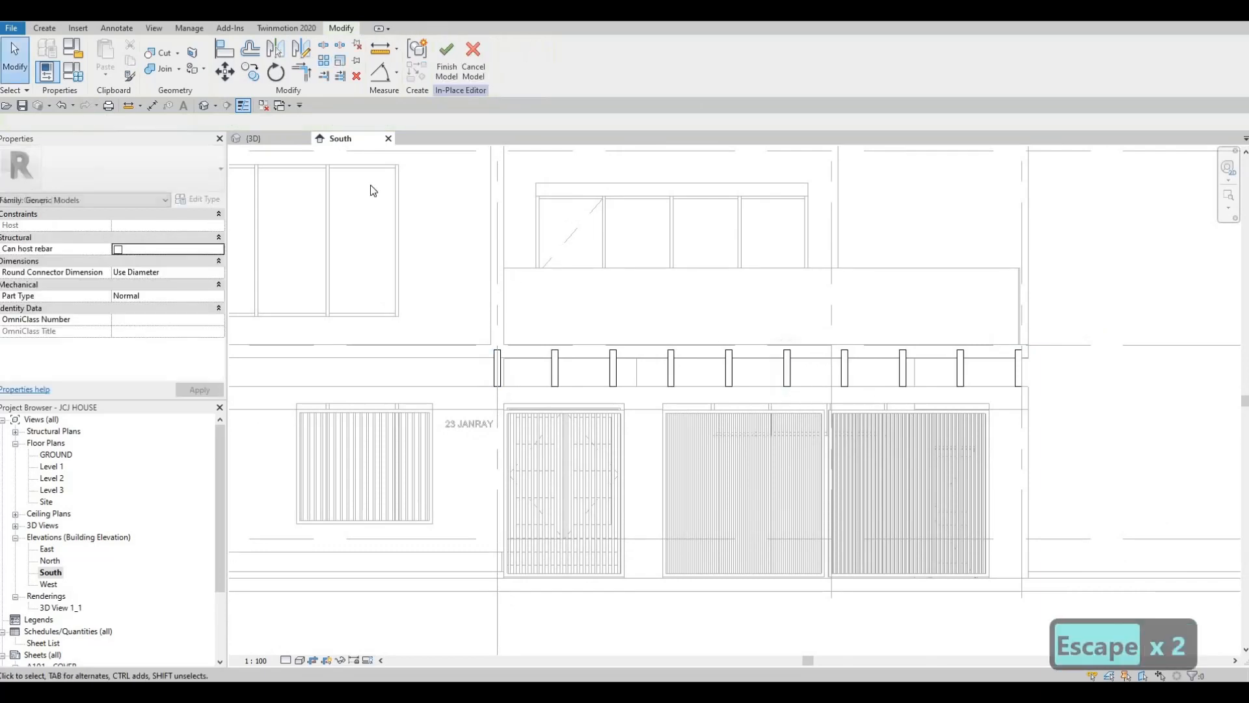
Raise the beam array's member count to 16 in the South elevation and check the beams in 3D
{"action": "left_click", "coordinate": [251, 139]}
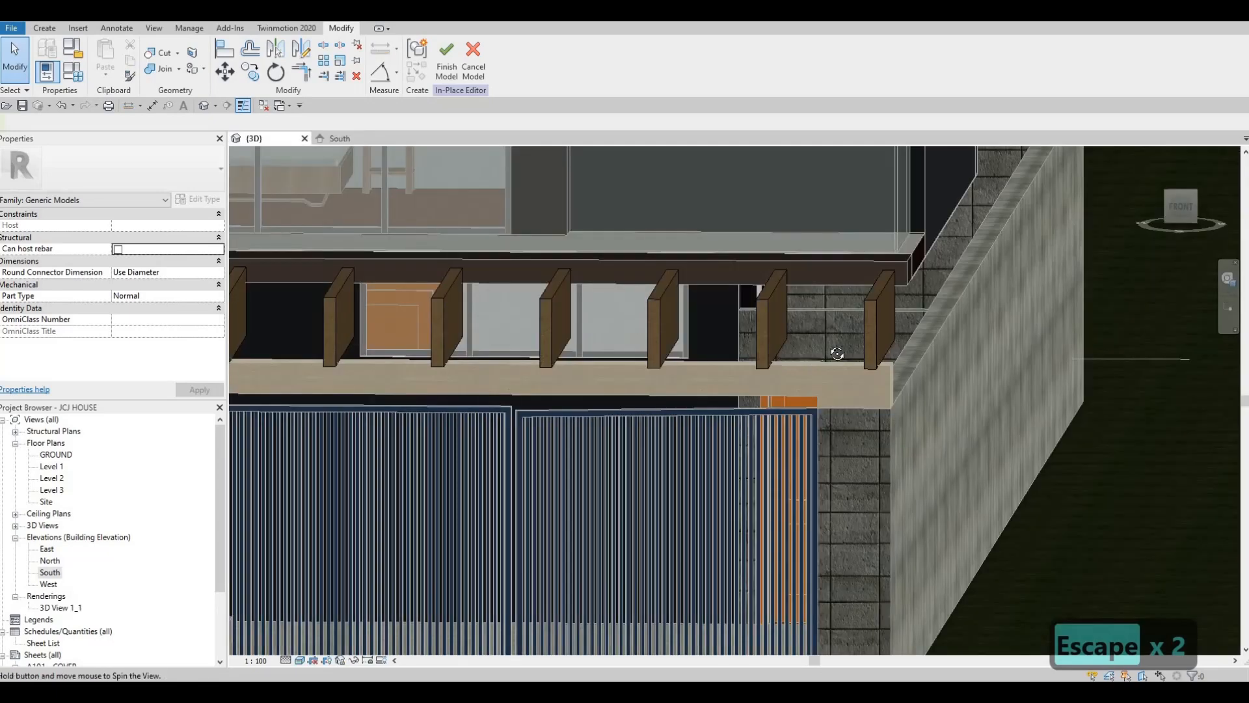
{"action": "middle_click_drag", "start_coordinate": [831, 351], "coordinate": [674, 365], "text": "shift"}
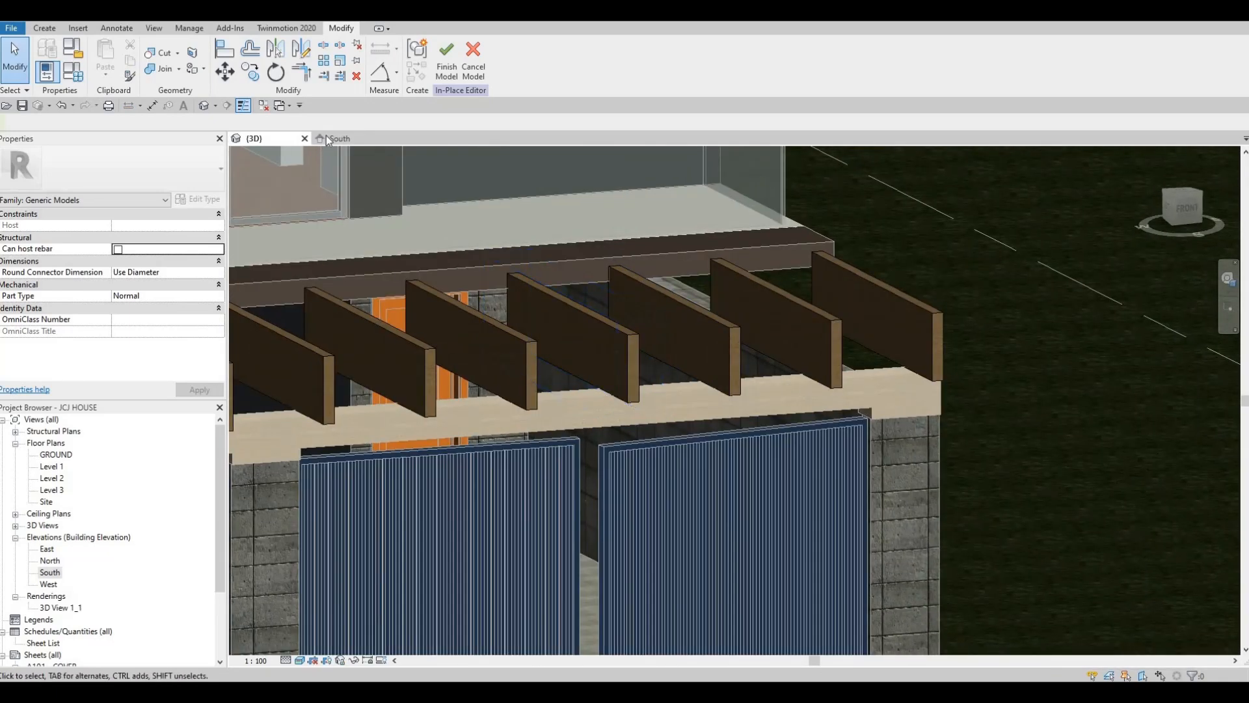
{"action": "left_click", "coordinate": [329, 139]}
{"action": "left_click", "coordinate": [670, 368]}
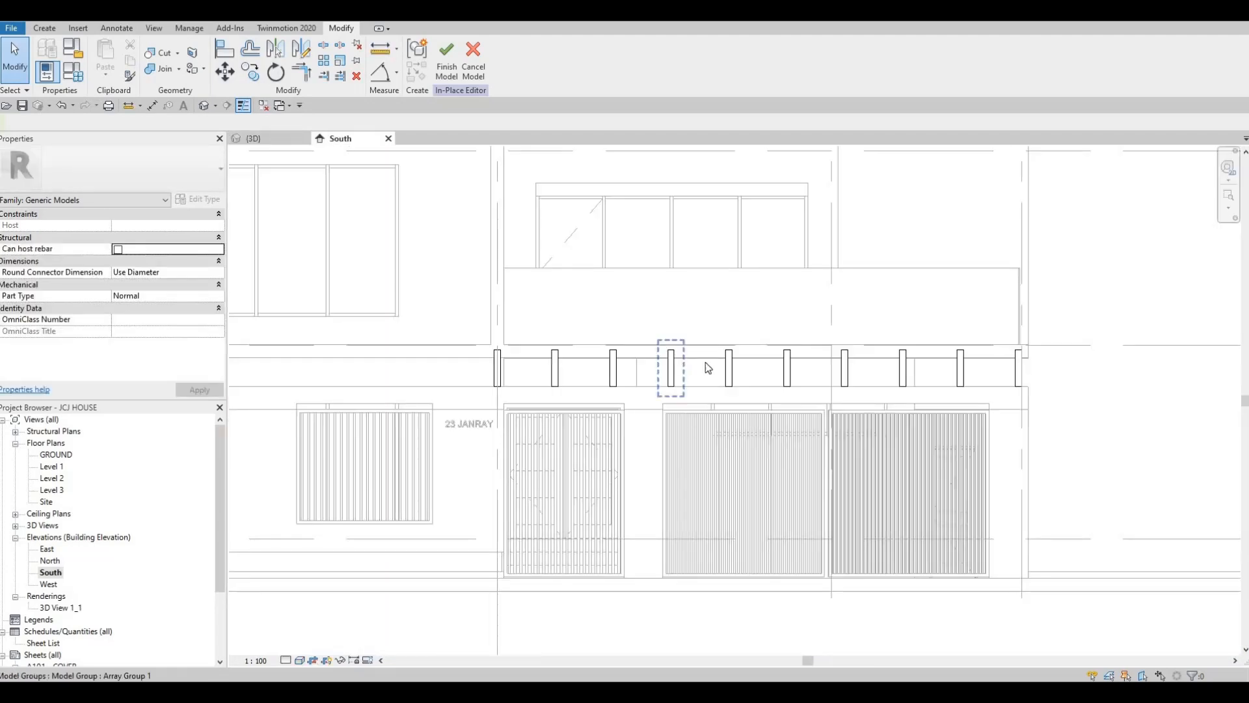
{"action": "left_click", "coordinate": [758, 333]}
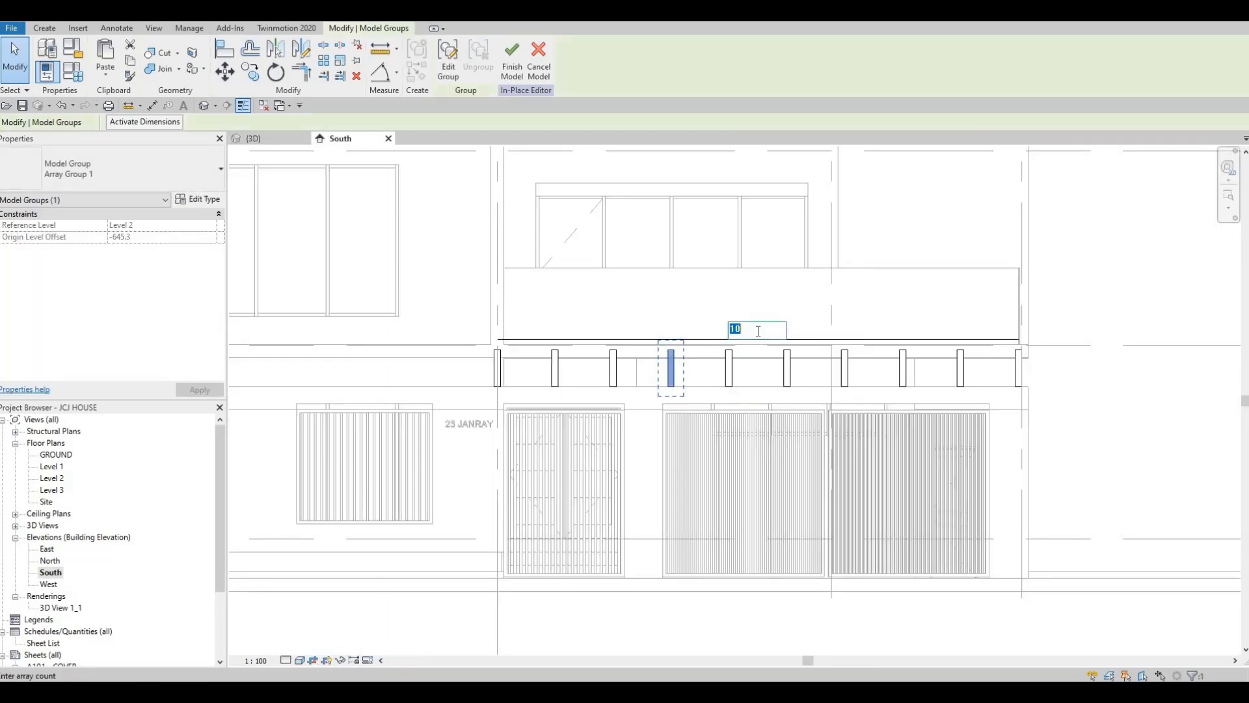
{"action": "type", "text": "16"}
{"action": "key", "text": "Return"}
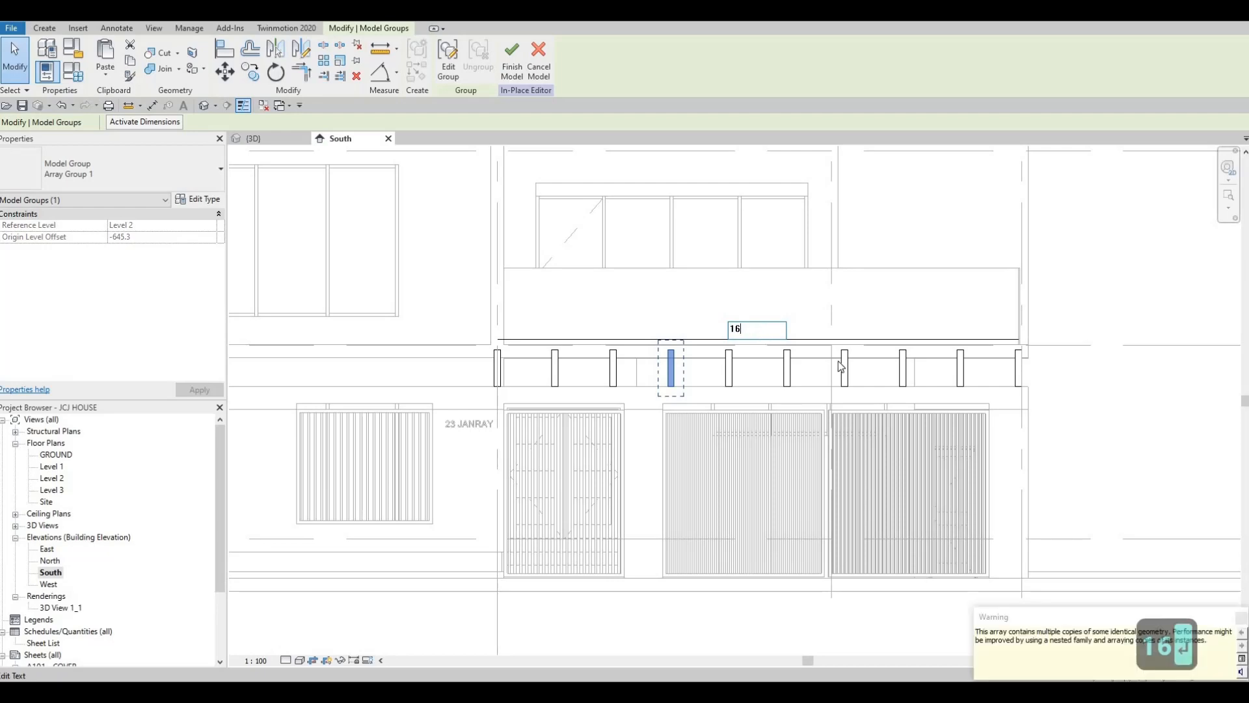
{"action": "key", "text": "Escape"}
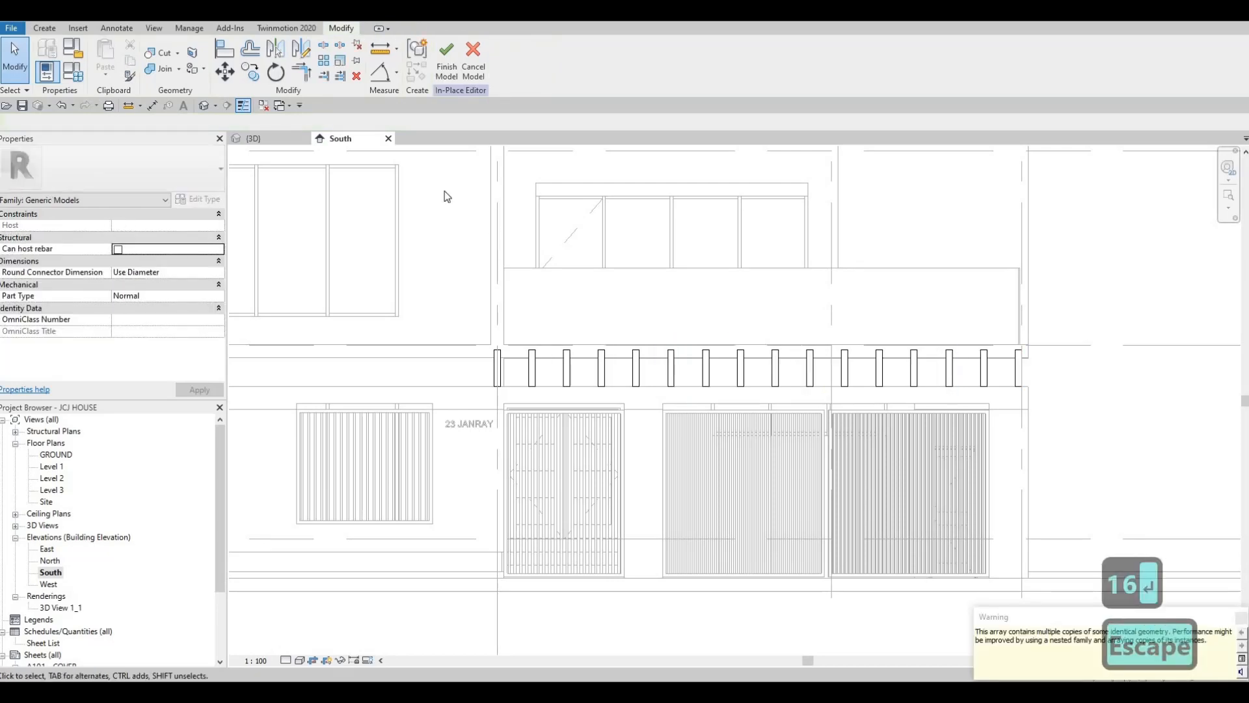
{"action": "left_click", "coordinate": [267, 138]}
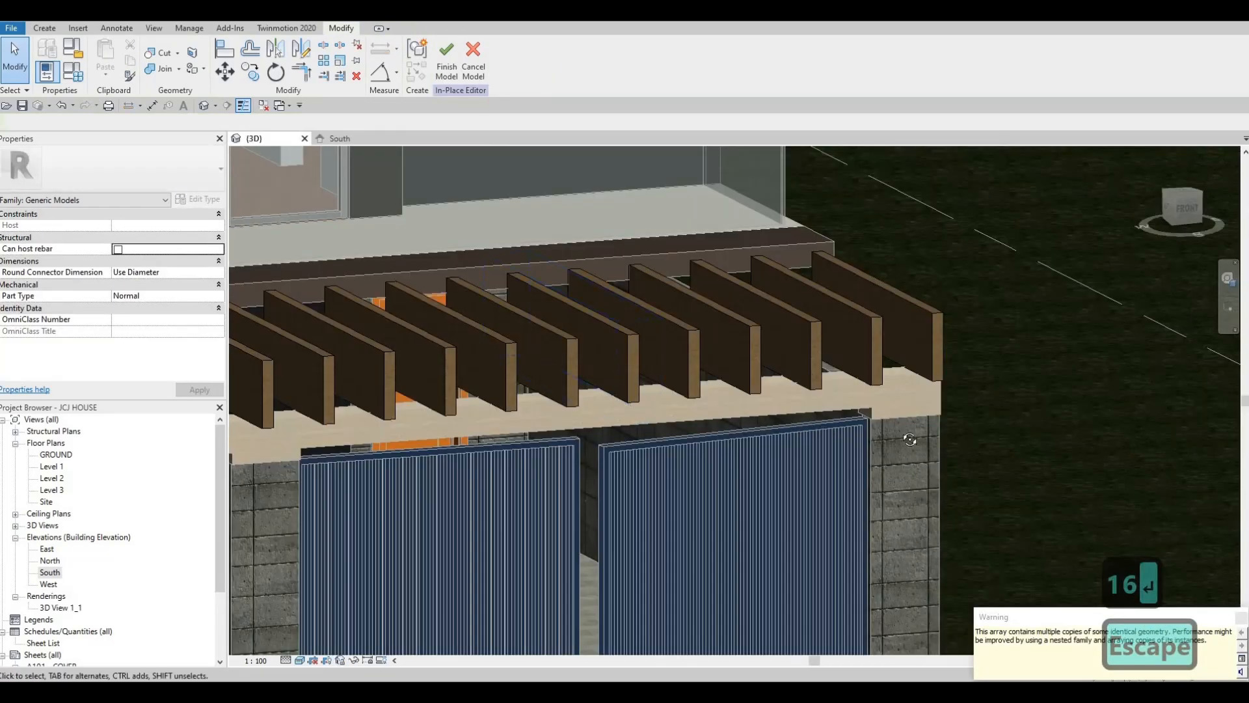
{"action": "middle_click_drag", "start_coordinate": [907, 432], "coordinate": [1084, 229], "text": "shift"}
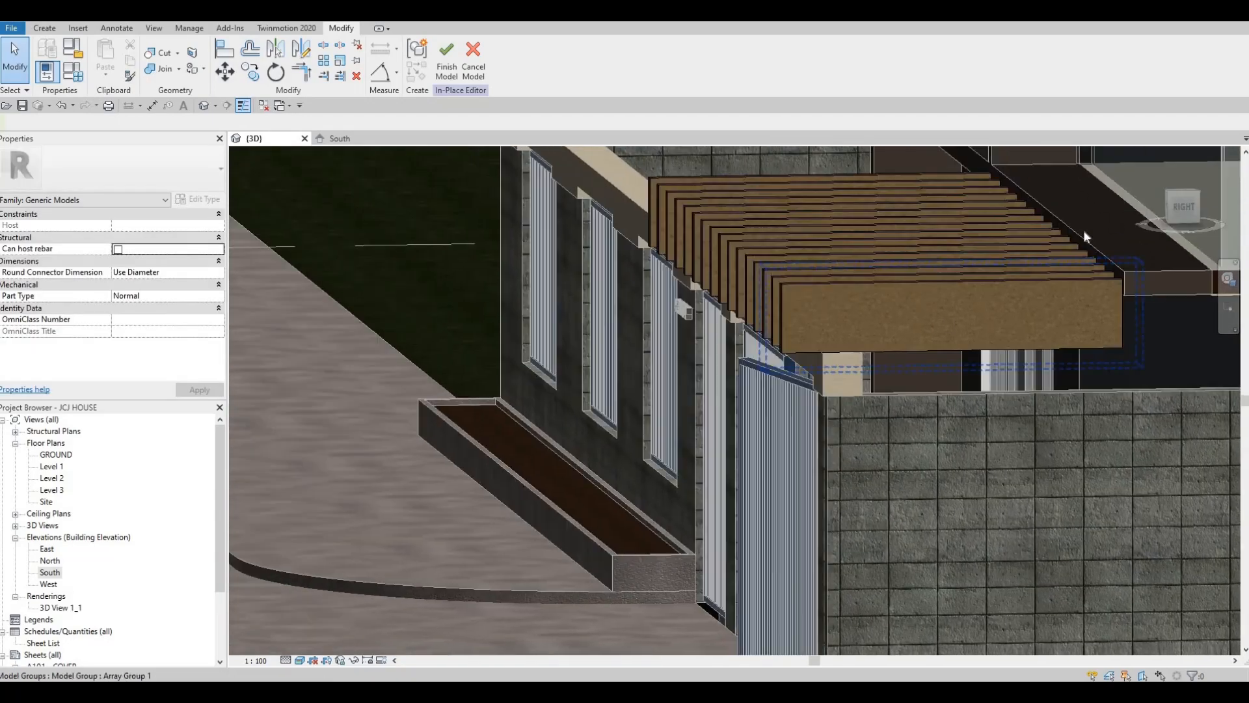
{"action": "middle_click_drag", "start_coordinate": [901, 254], "coordinate": [935, 288], "text": "shift"}
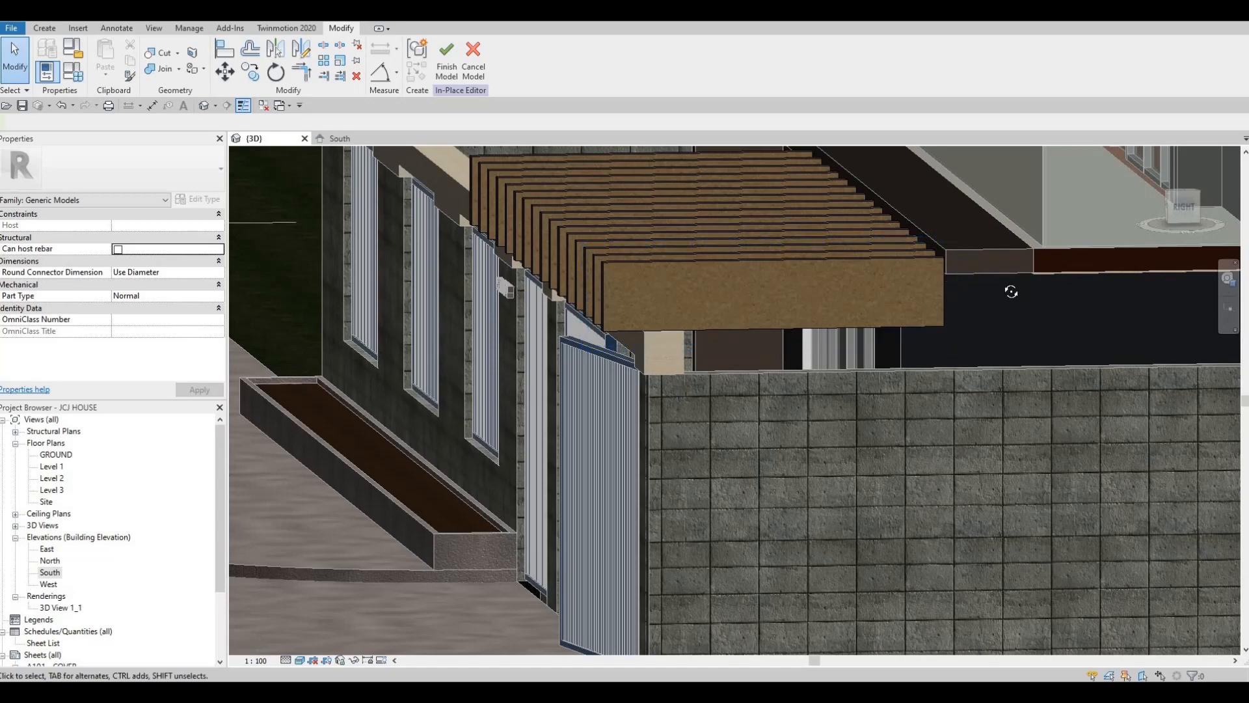
Start a void extrusion in the East elevation, using the side face of the pergola beam as the work plane
{"action": "mouse_move", "coordinate": [1037, 286]}
{"action": "middle_mouse_down", "text": "shift"}
{"action": "mouse_move", "coordinate": [769, 308]}
{"action": "mouse_move", "coordinate": [1015, 306]}
{"action": "mouse_move", "coordinate": [821, 324]}
{"action": "mouse_move", "coordinate": [836, 319]}
{"action": "mouse_move", "coordinate": [782, 339]}
{"action": "mouse_move", "coordinate": [791, 297]}
{"action": "mouse_move", "coordinate": [733, 331]}
{"action": "mouse_move", "coordinate": [425, 271]}
{"action": "middle_mouse_up", "text": "shift"}
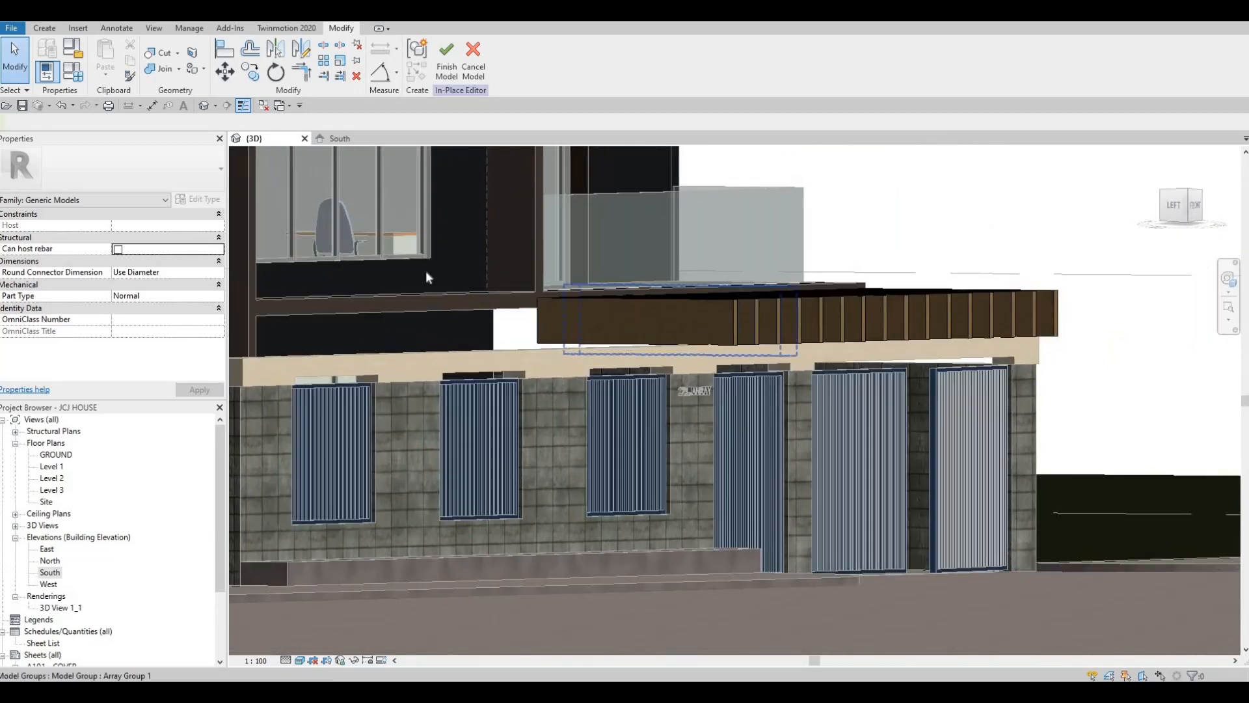
{"action": "double_click", "coordinate": [47, 549]}
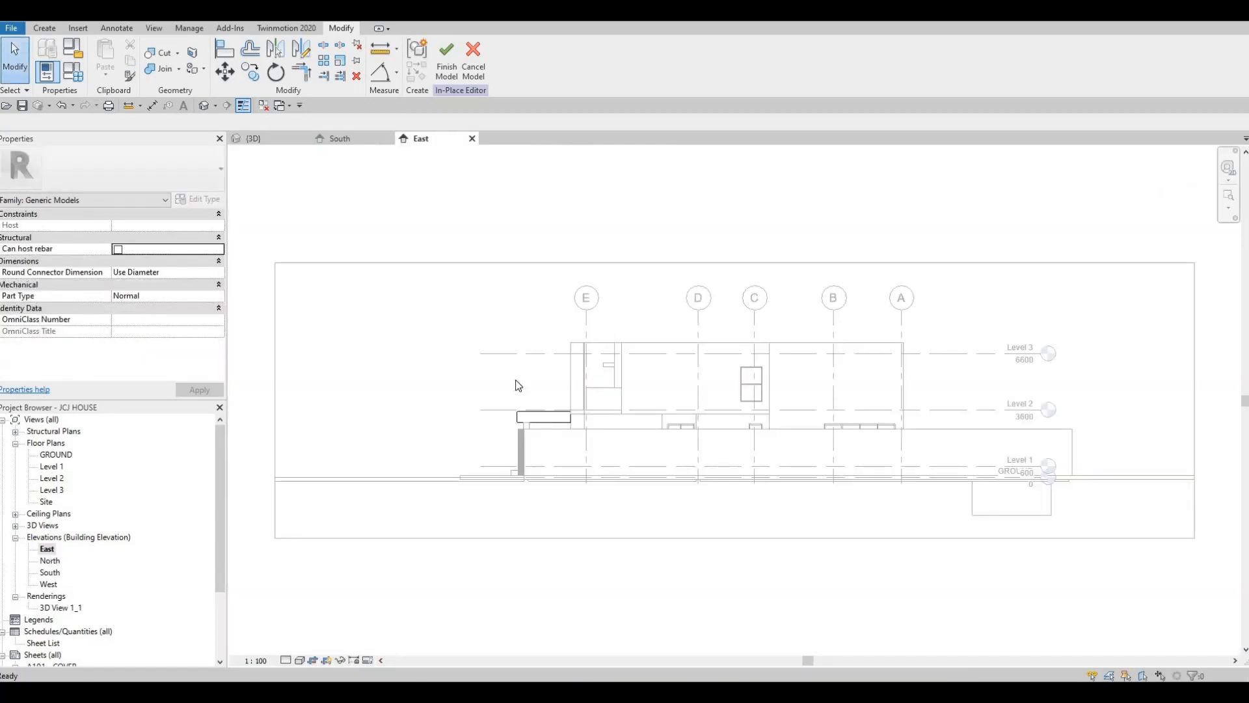
{"action": "scroll", "coordinate": [492, 463], "scroll_direction": "up", "scroll_amount": 5}
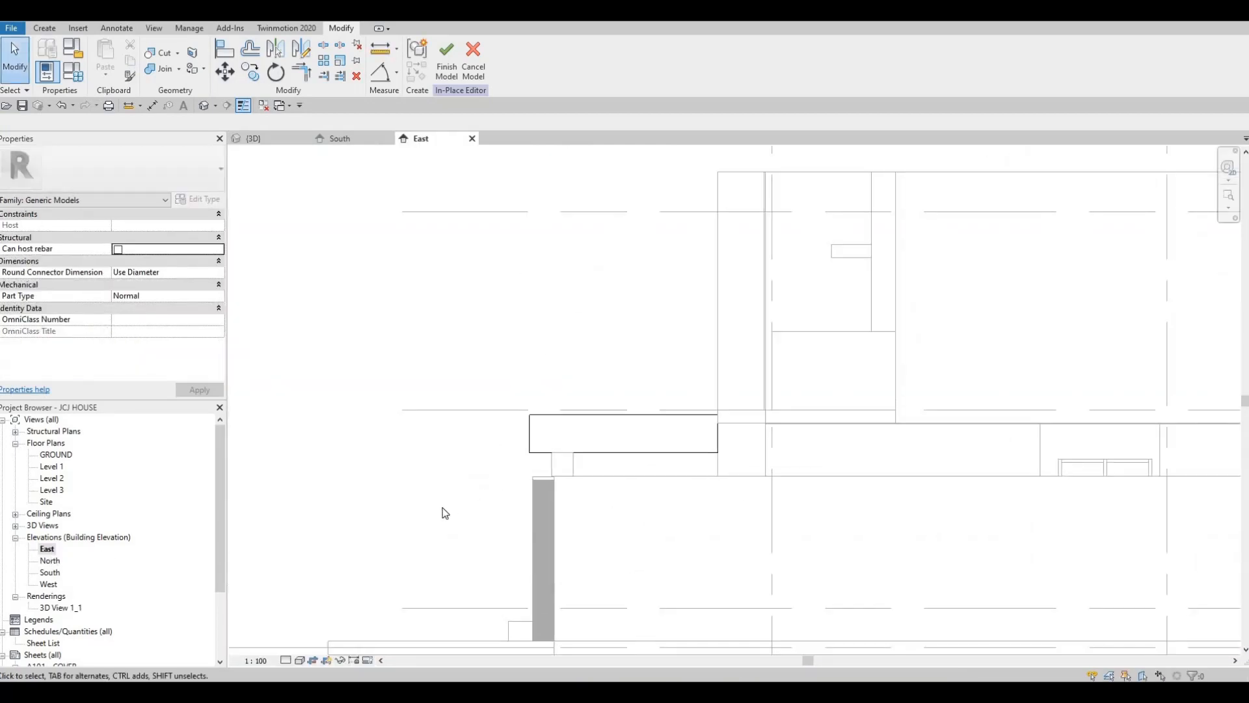
{"action": "scroll", "coordinate": [520, 447], "scroll_direction": "up", "scroll_amount": 2}
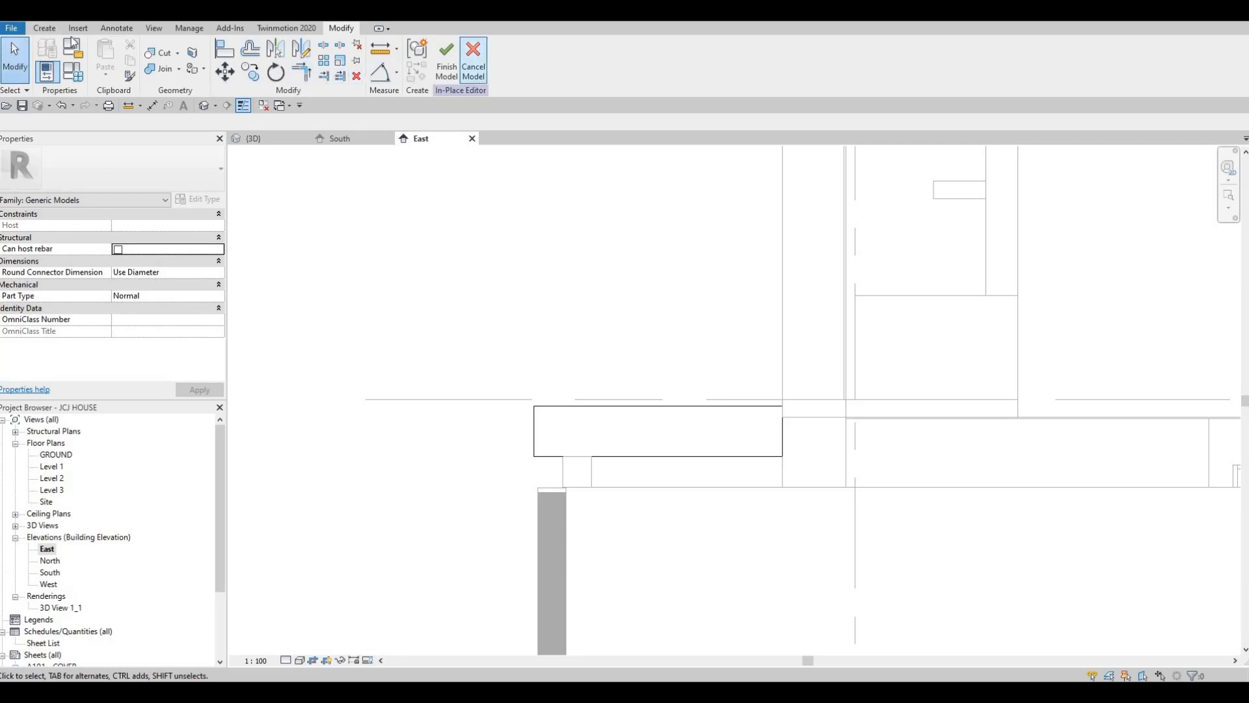
{"action": "left_click", "coordinate": [44, 28]}
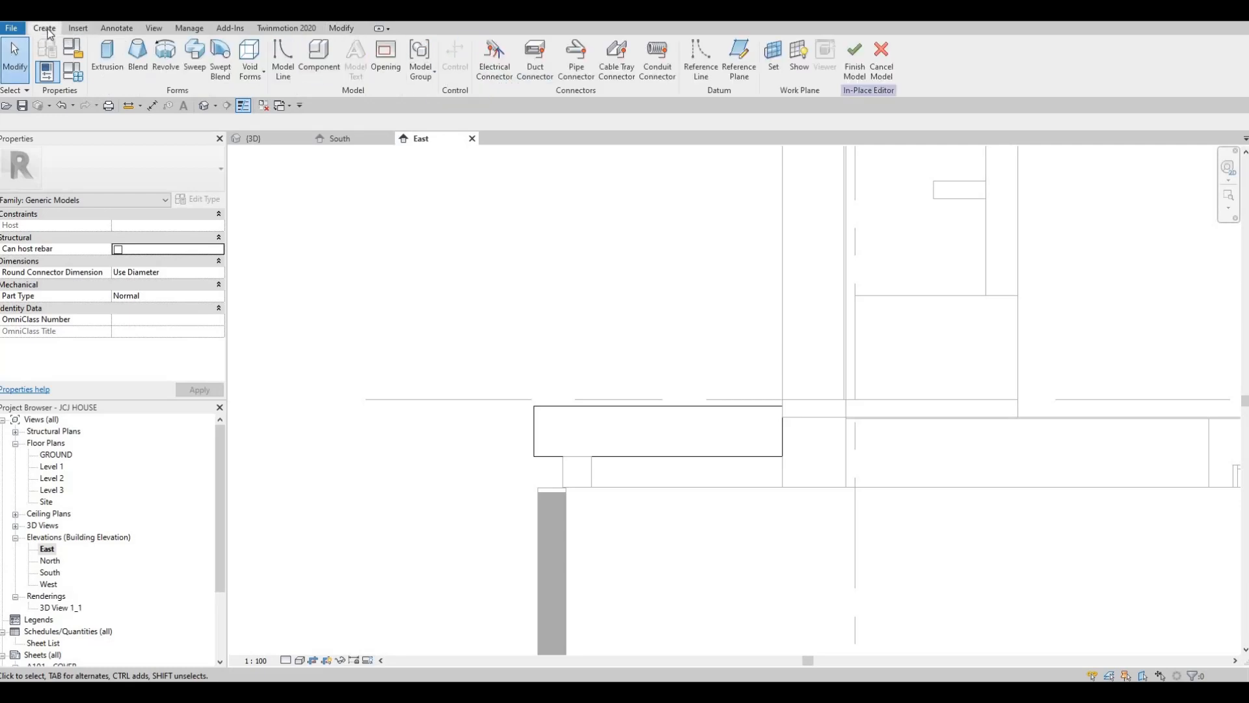
{"action": "left_click", "coordinate": [250, 62]}
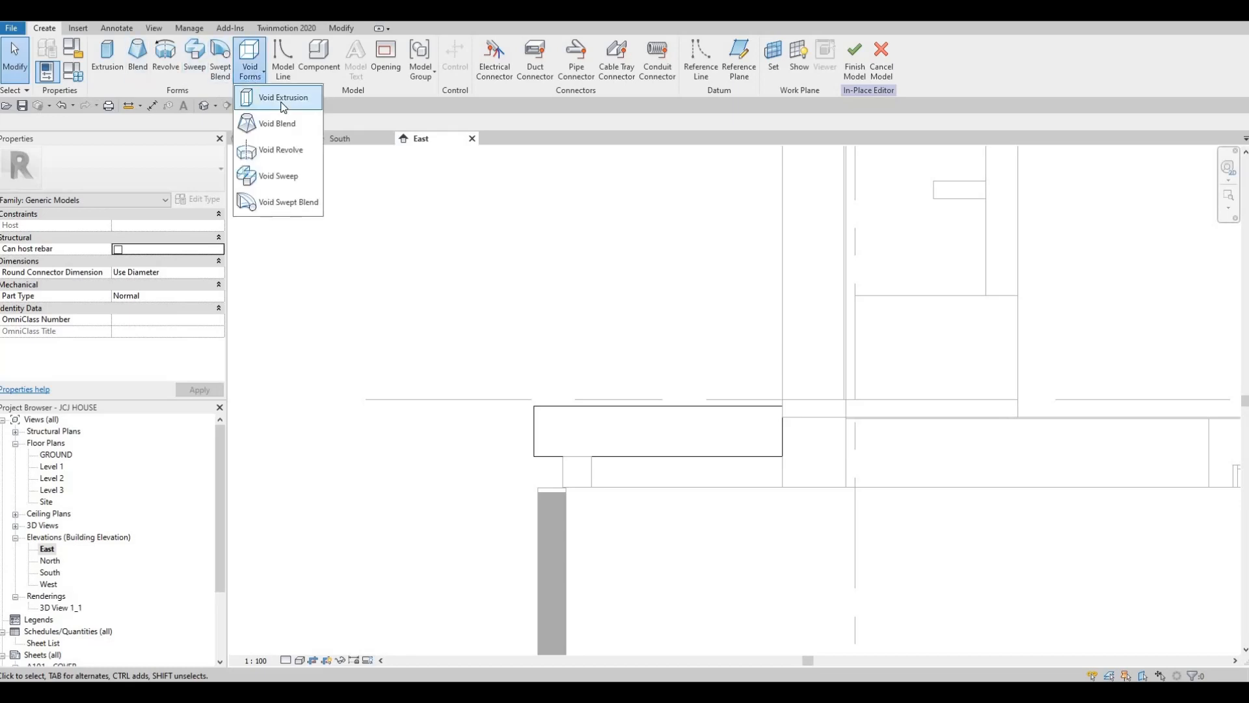
{"action": "left_click", "coordinate": [283, 101]}
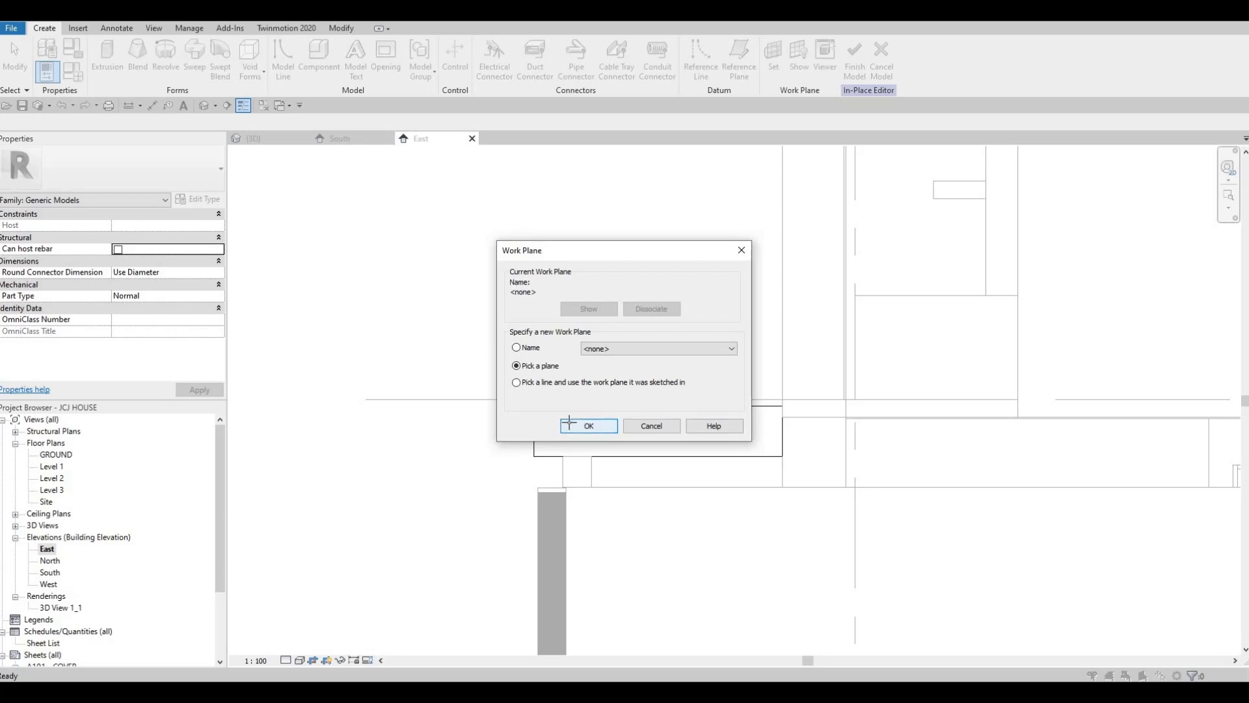
{"action": "left_click", "coordinate": [569, 425]}
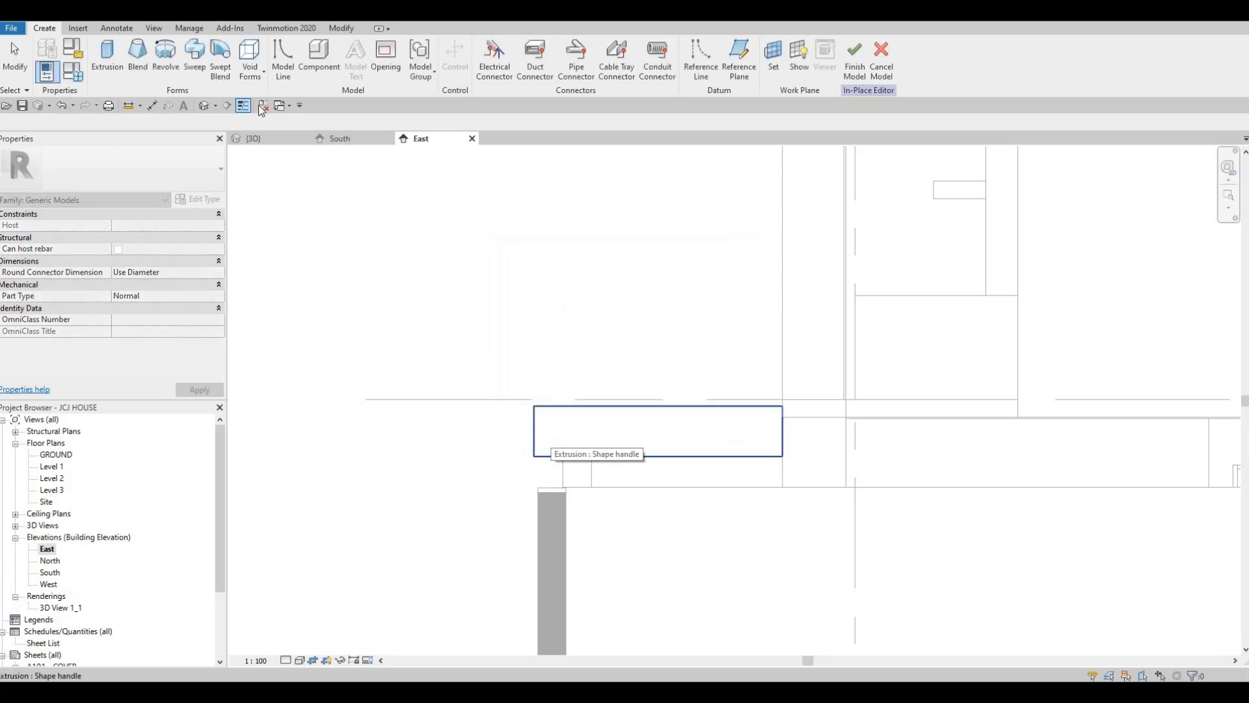
{"action": "left_click", "coordinate": [569, 425]}
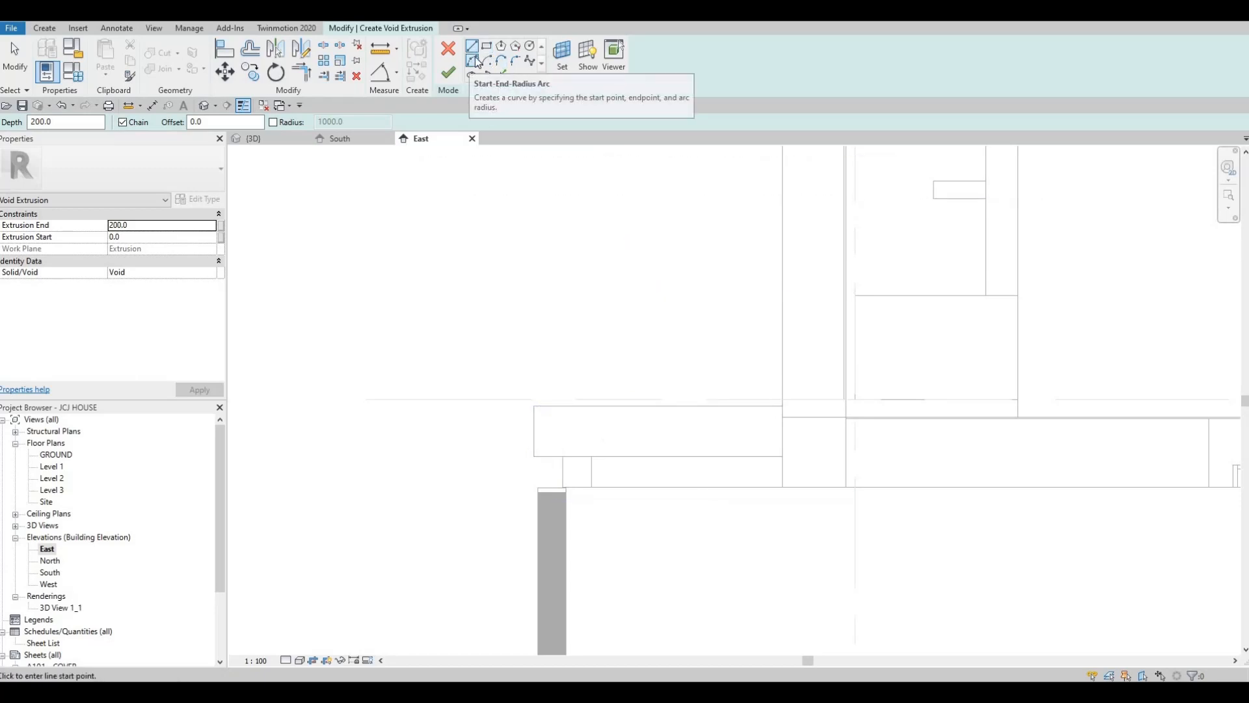
Sketch a rectangle about 332 by 572 over the beam's outer end, from its upper corner to its bottom edge
{"action": "left_click", "coordinate": [478, 62]}
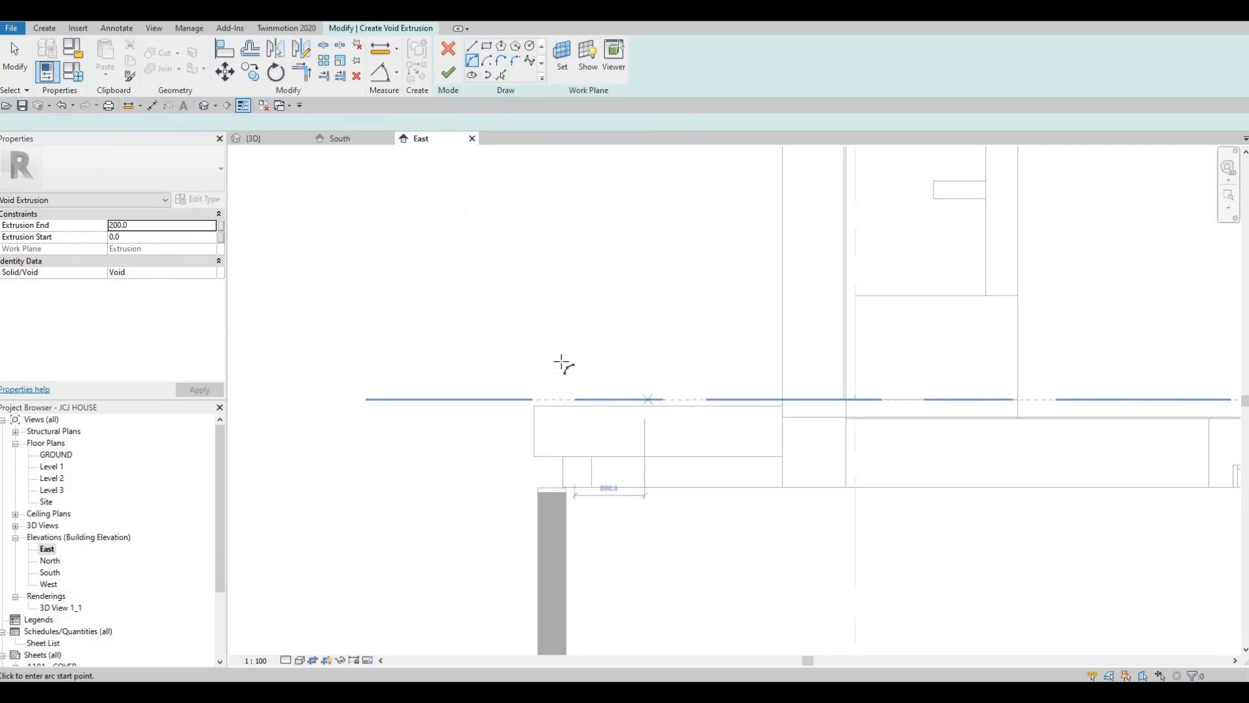
{"action": "scroll", "coordinate": [552, 366], "scroll_direction": "up", "scroll_amount": 2}
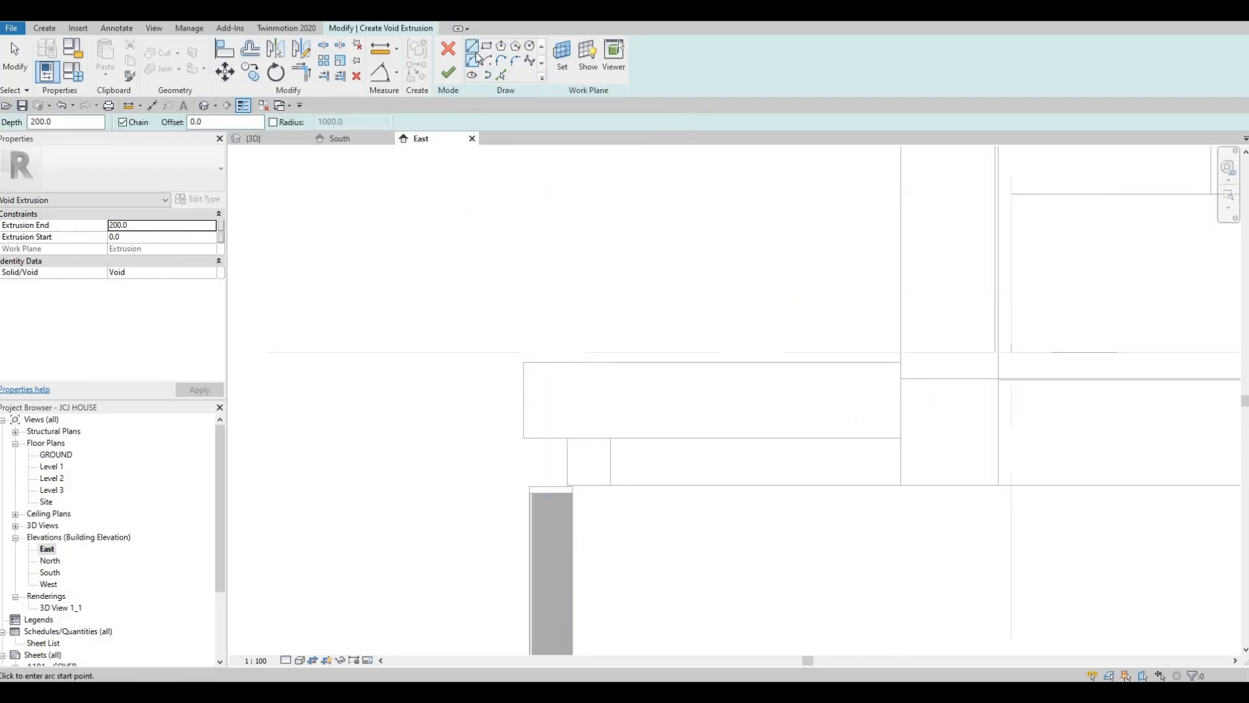
{"action": "left_click", "coordinate": [486, 46]}
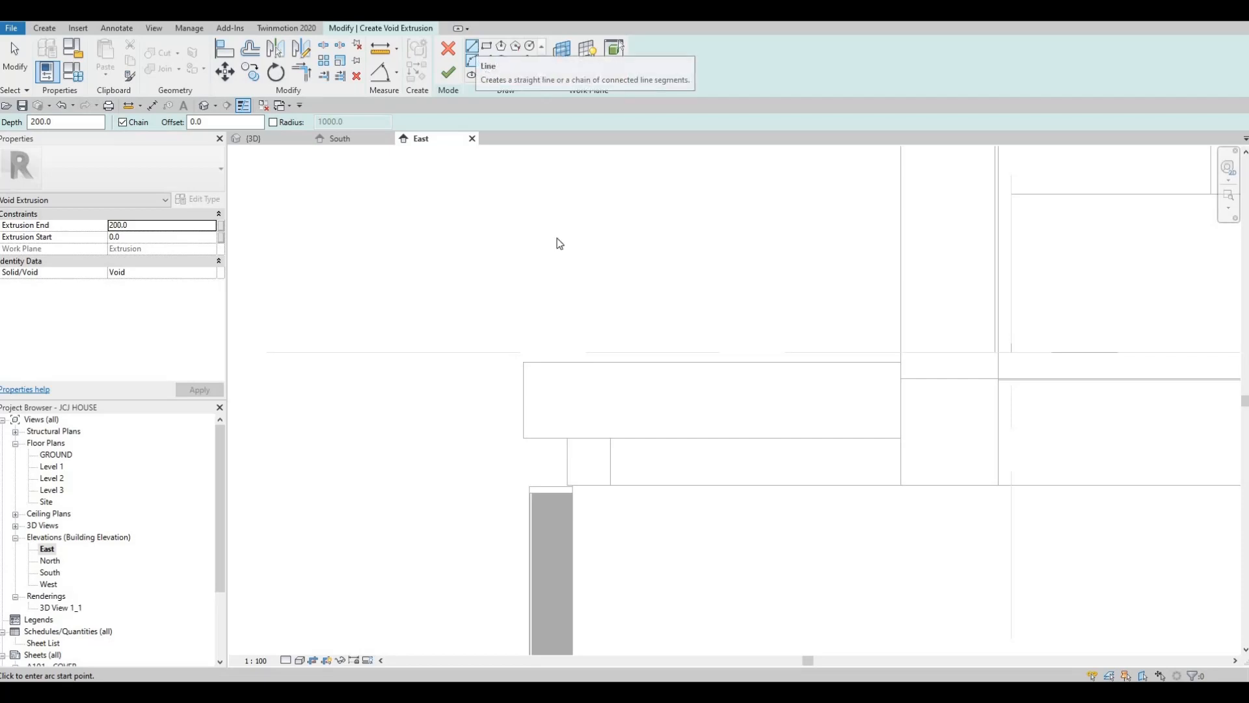
{"action": "left_click", "coordinate": [523, 362]}
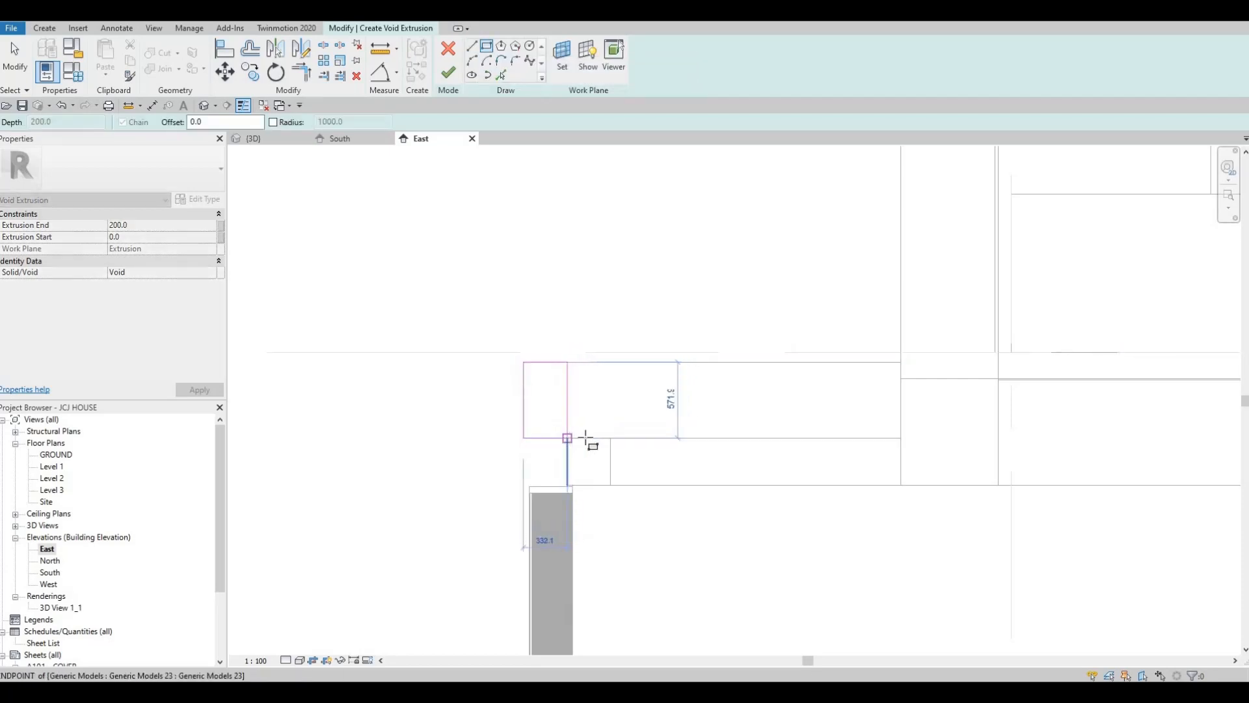
{"action": "left_click", "coordinate": [600, 395]}
{"action": "key", "text": "Escape"}
{"action": "key", "text": "Escape"}
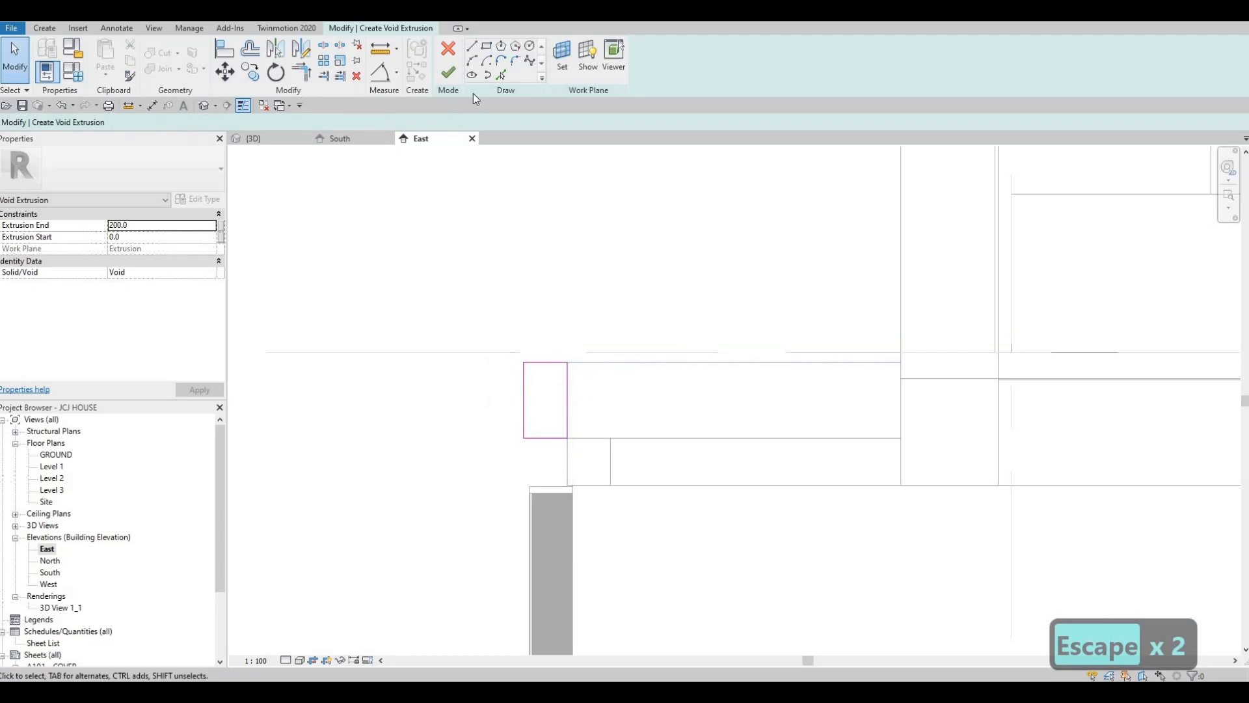
Nudge the rectangle's upper, outer and lower lines outward past the beam's end, making it about 372 by 632
{"action": "left_click", "coordinate": [539, 363]}
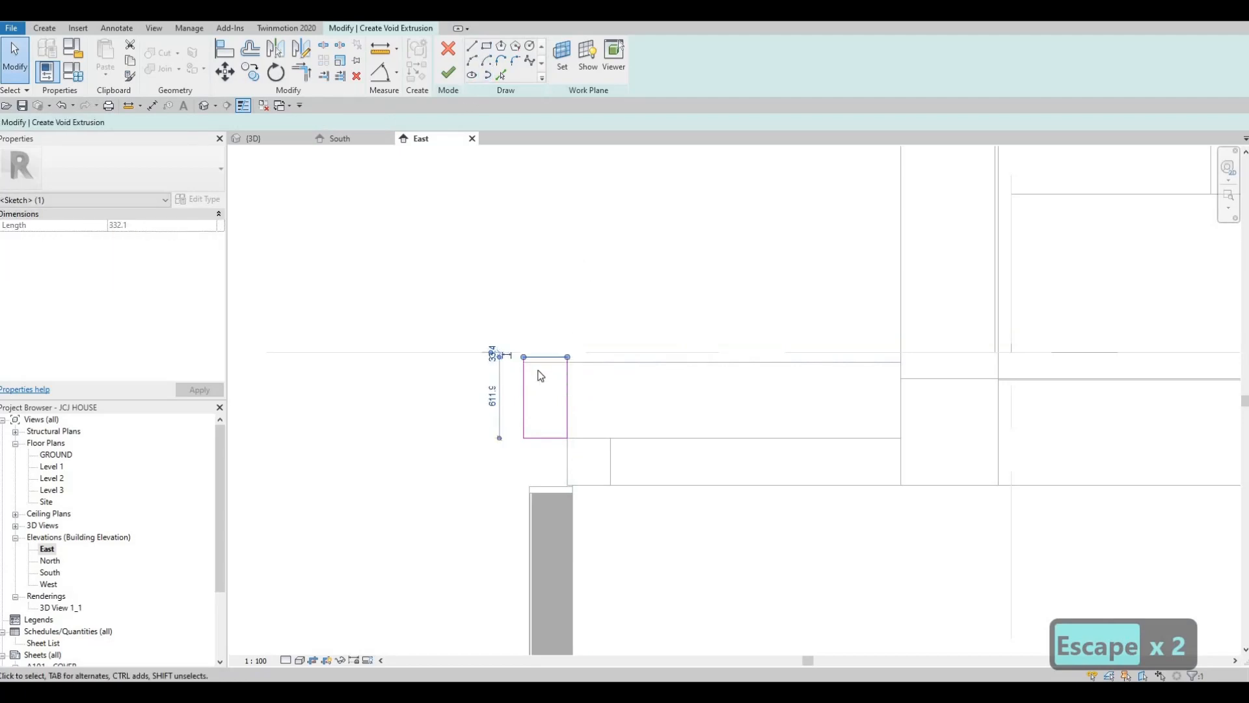
{"action": "key", "text": "Up"}
{"action": "key", "text": "Up"}
{"action": "key", "text": "Left"}
{"action": "key", "text": "Left"}
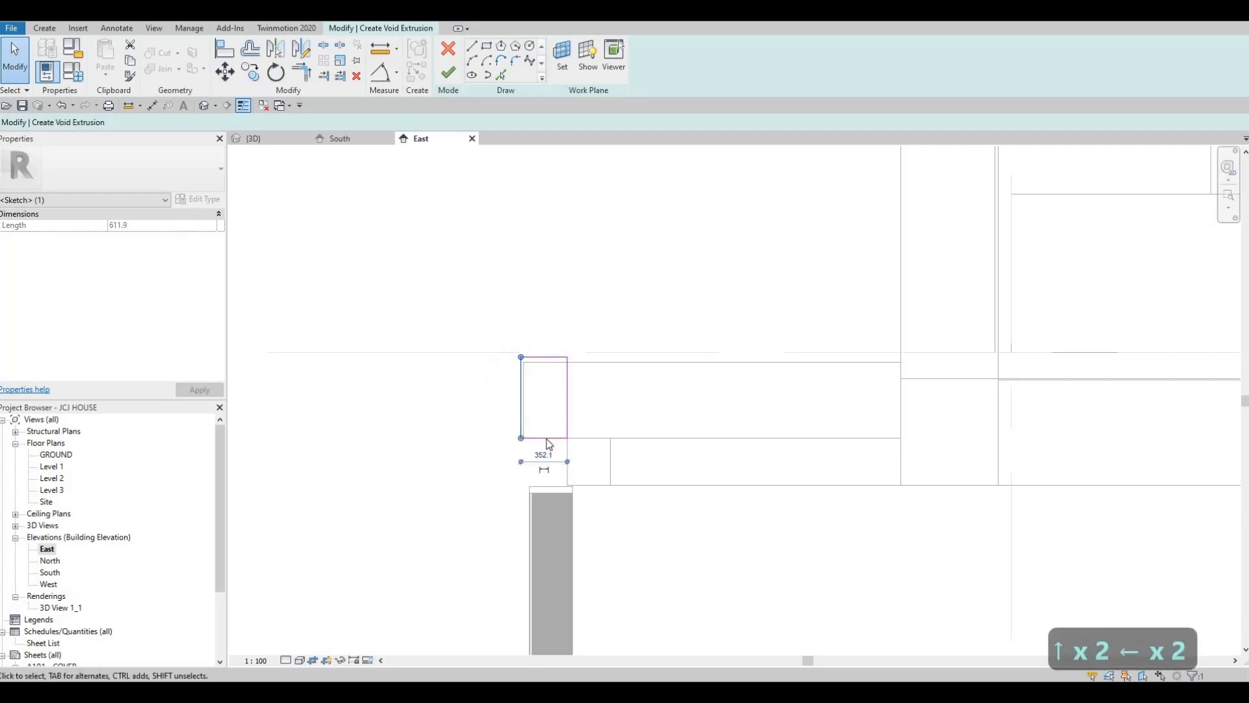
{"action": "key", "text": "Down"}
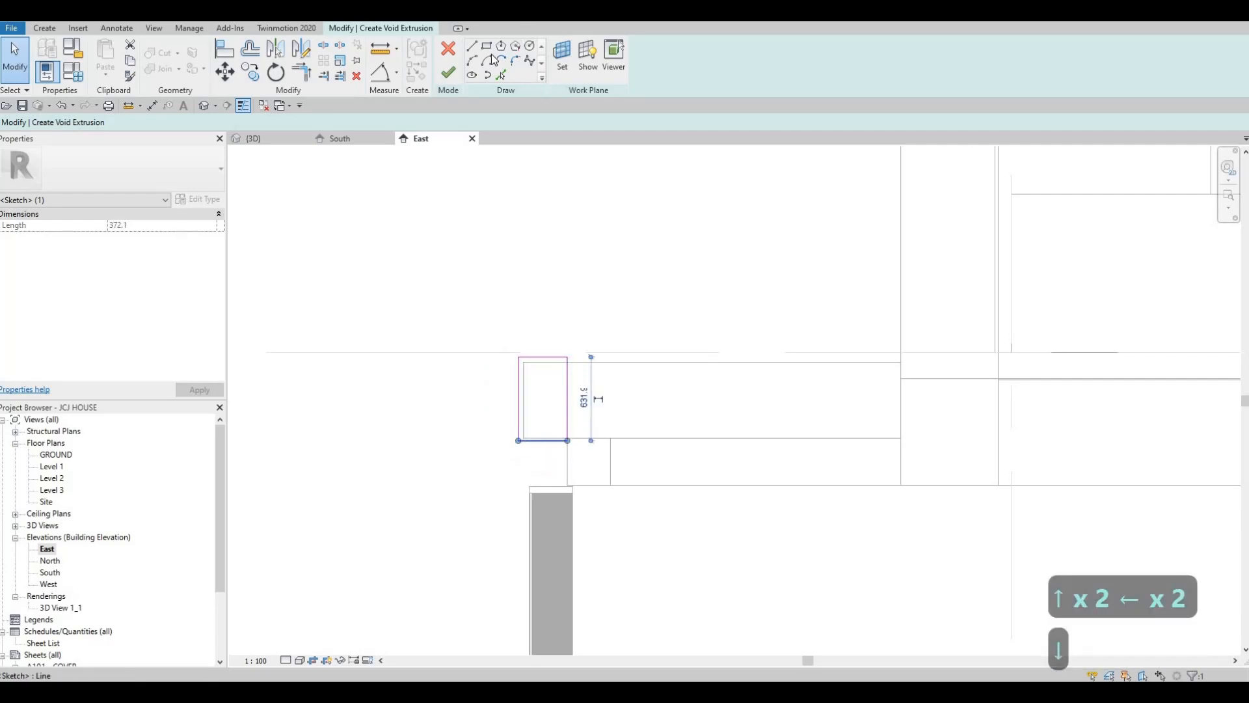
{"action": "left_click", "coordinate": [518, 357]}
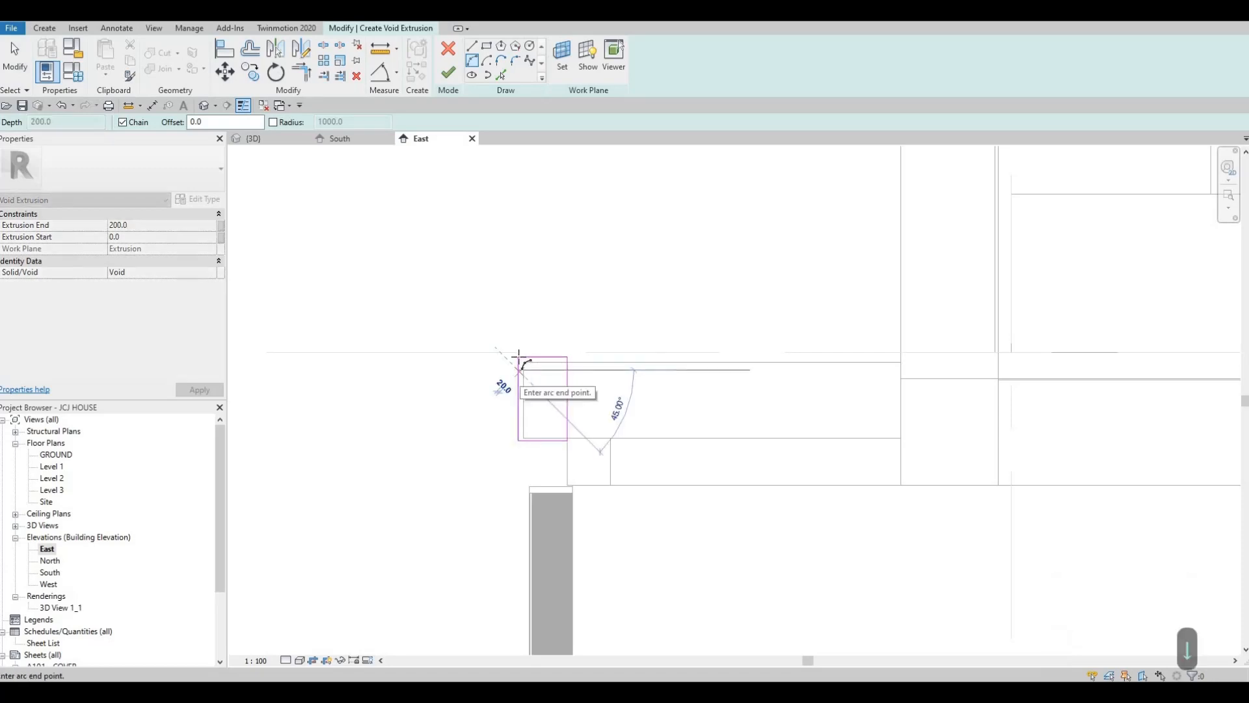
{"action": "scroll", "coordinate": [519, 358], "scroll_direction": "up", "scroll_amount": 2}
{"action": "key", "text": "Escape"}
{"action": "key", "text": "Escape"}
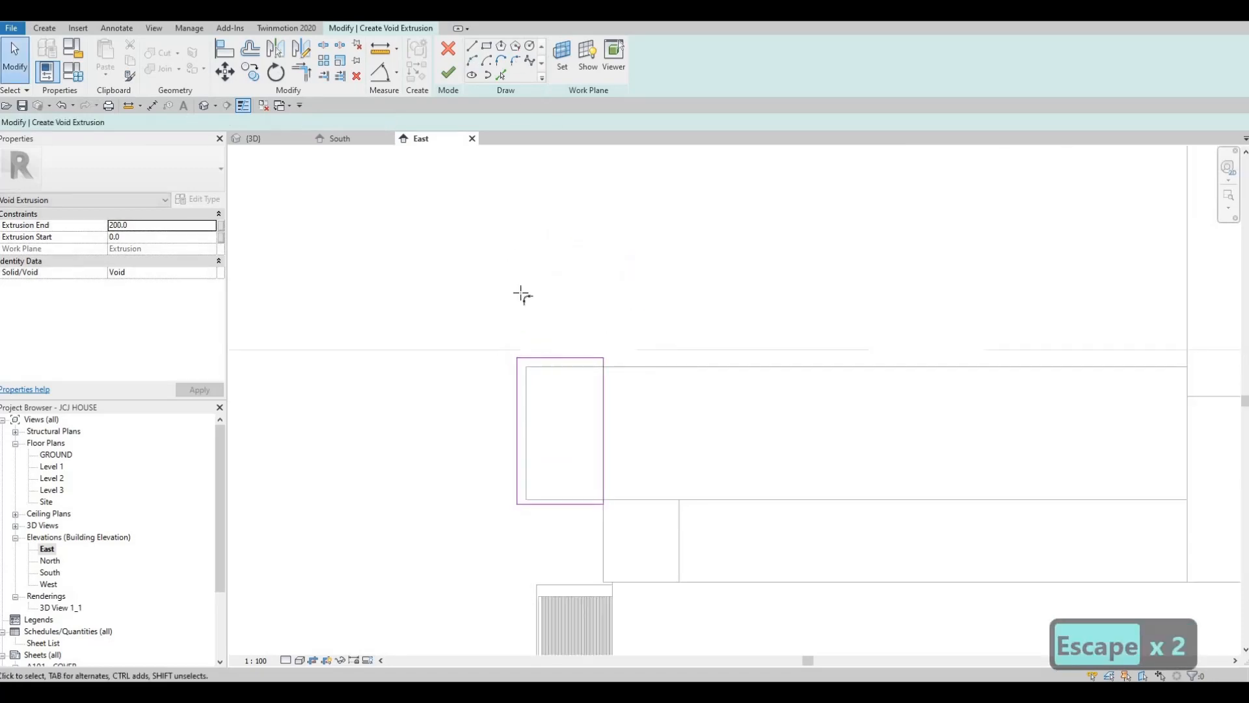
Round the rectangle's upper outer corner with a fillet arc of about 240 radius
{"action": "left_click", "coordinate": [543, 356]}
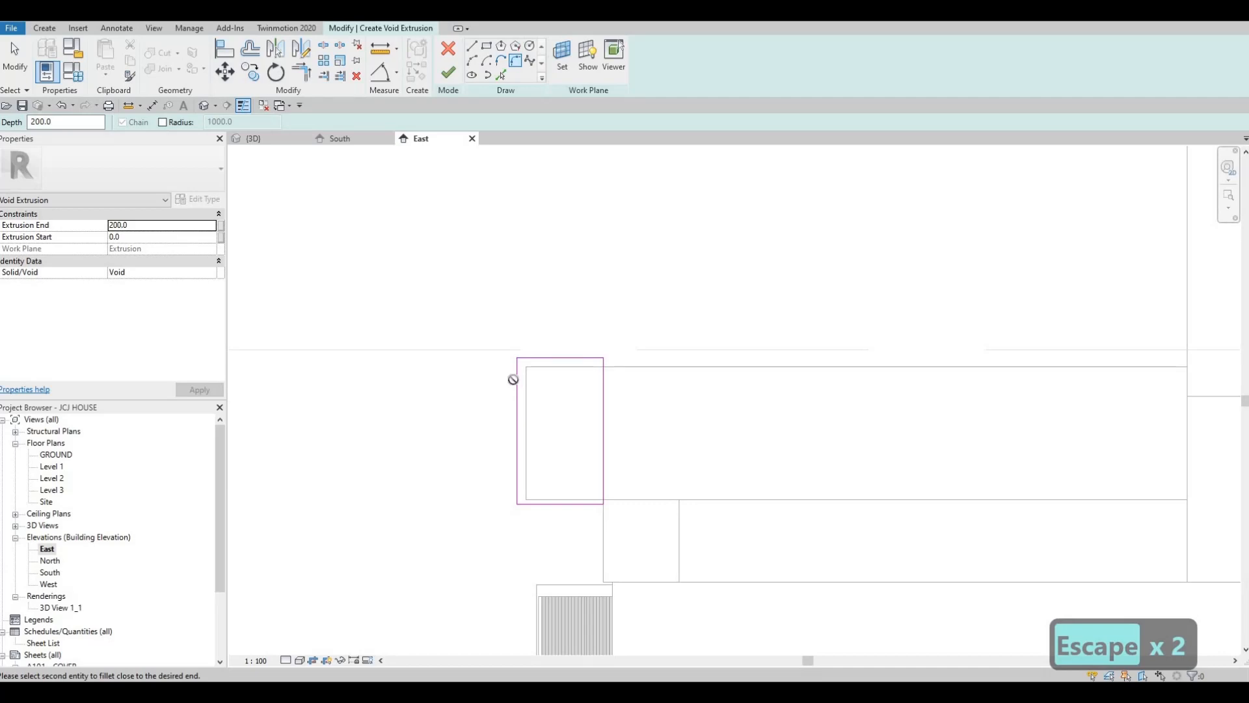
{"action": "left_click", "coordinate": [525, 383]}
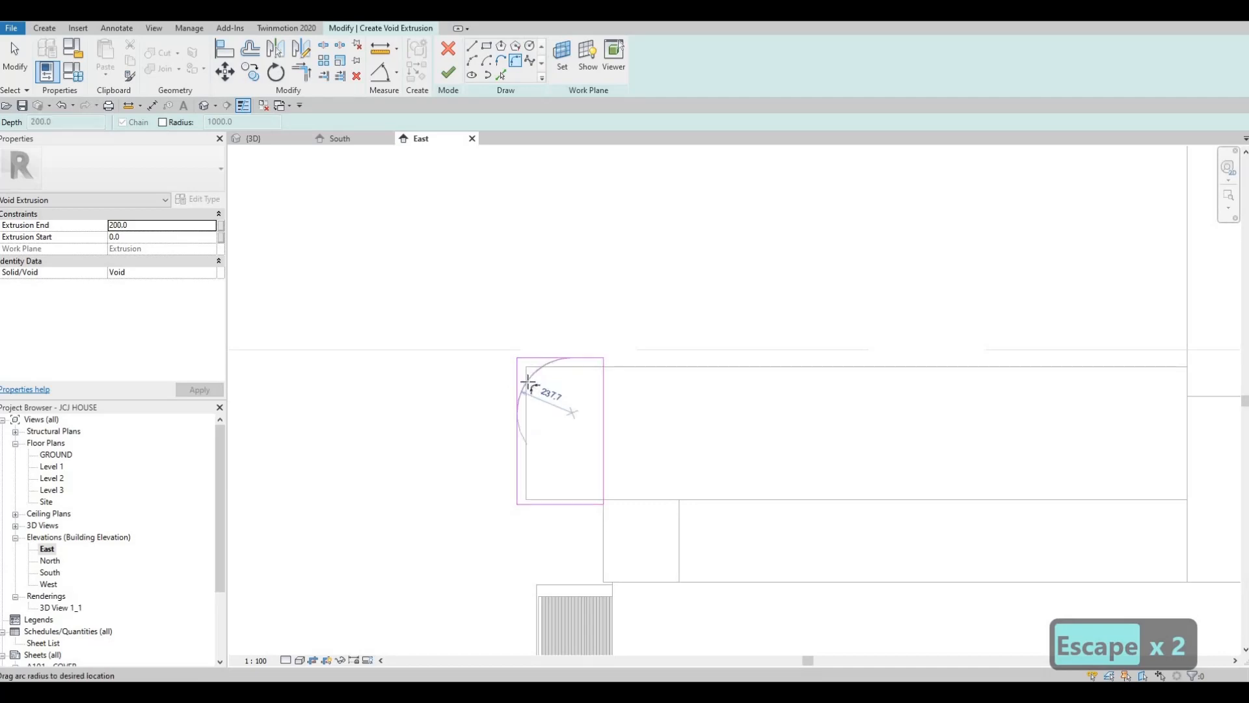
{"action": "left_click", "coordinate": [537, 434]}
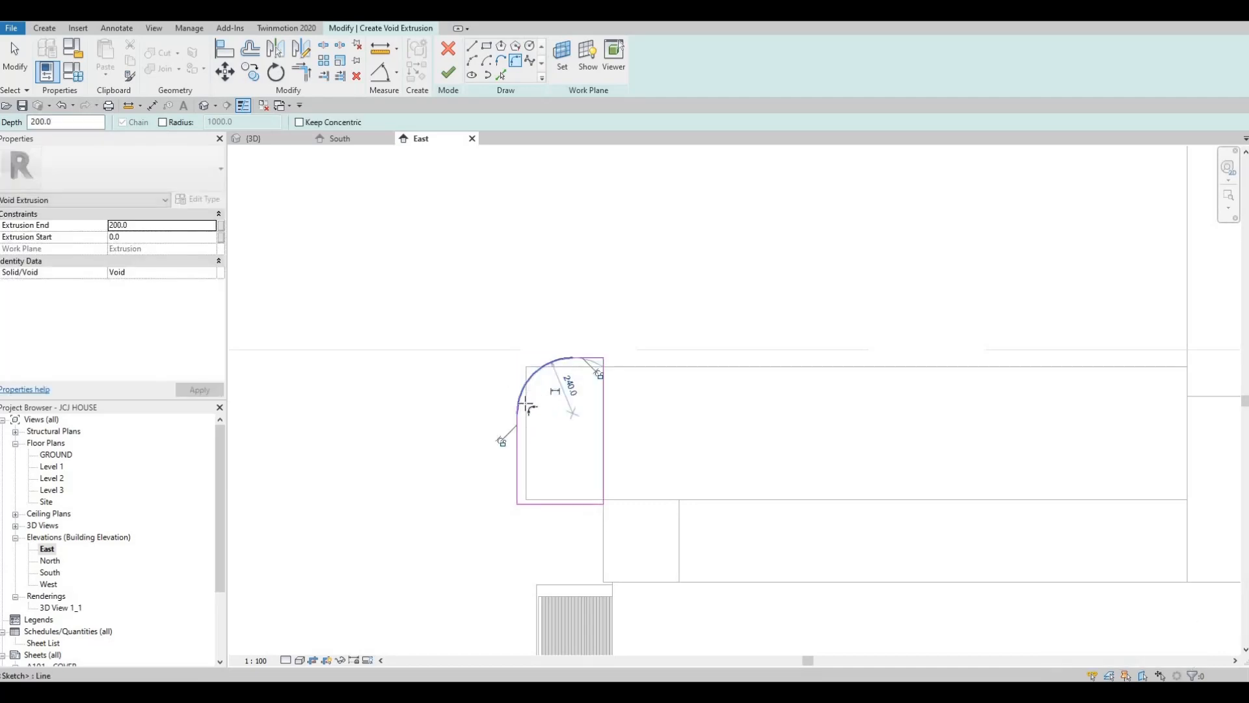
{"action": "key", "text": "l"}
{"action": "key", "text": "i"}
{"action": "left_click", "coordinate": [543, 460]}
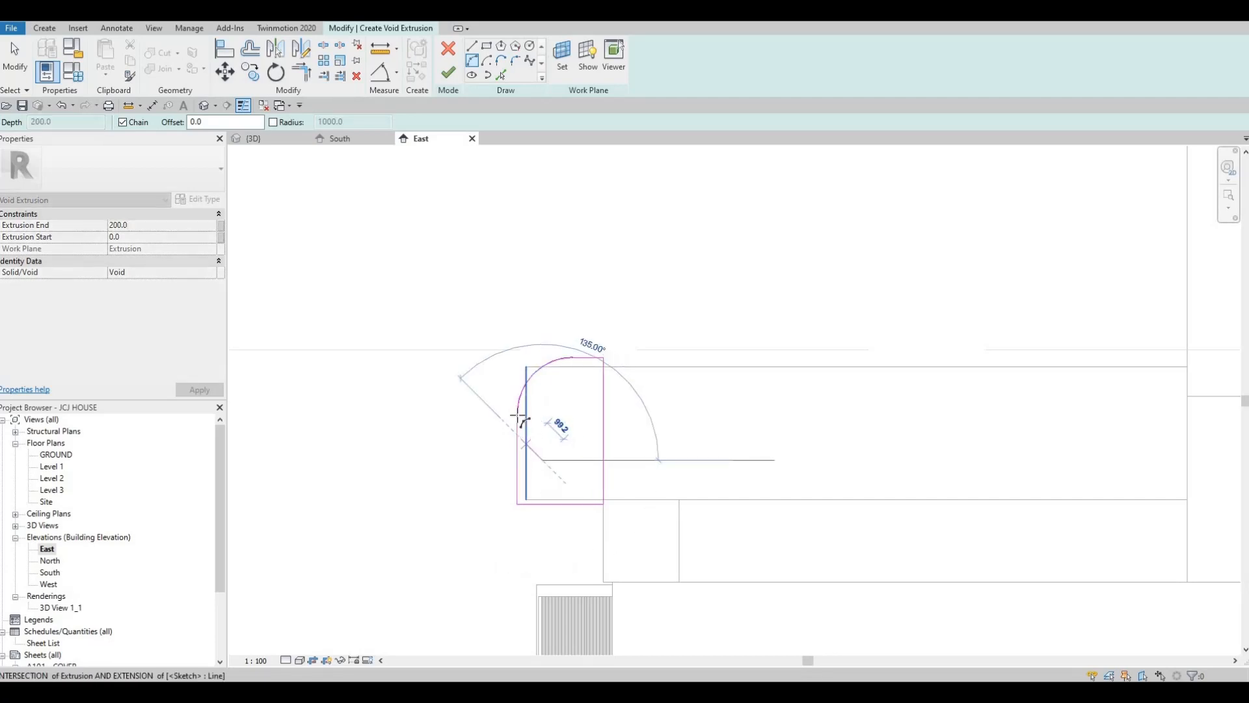
{"action": "key", "text": "Escape"}
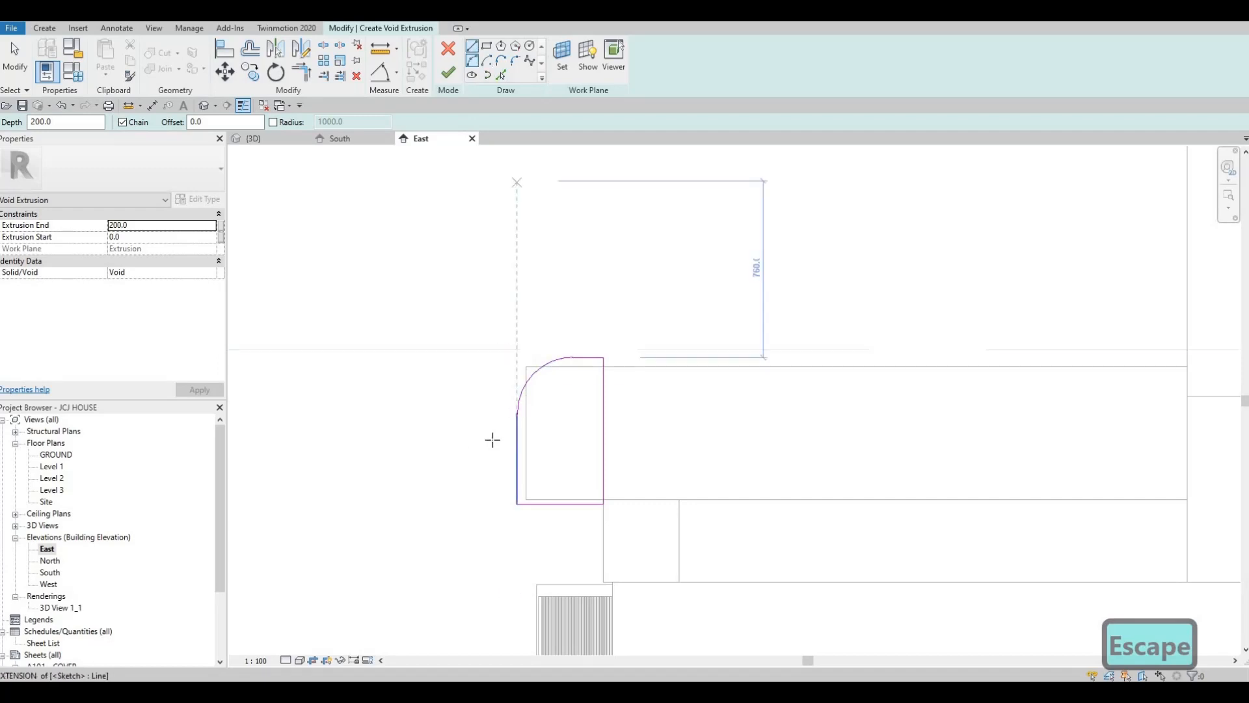
Draw chained lines from the fillet's lower end: an inward diagonal, a short vertical, and a diagonal about 199 long to the beam's bottom edge
{"action": "left_click", "coordinate": [537, 445]}
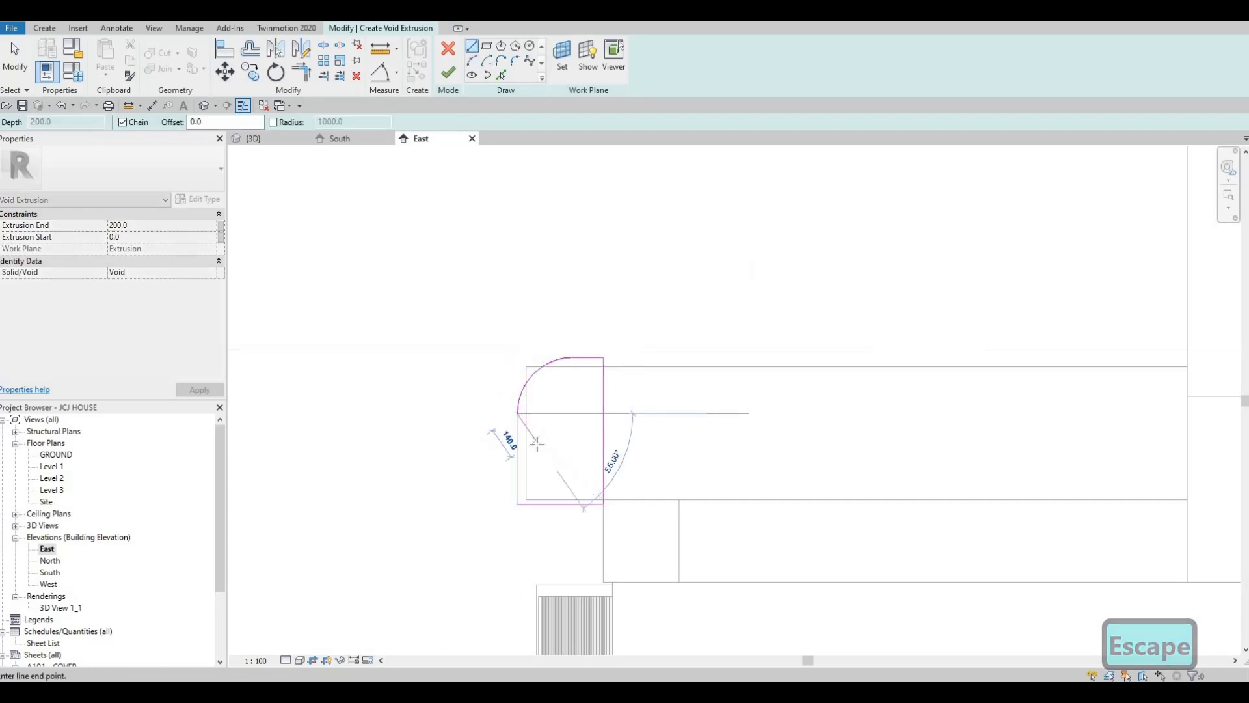
{"action": "left_click", "coordinate": [538, 444]}
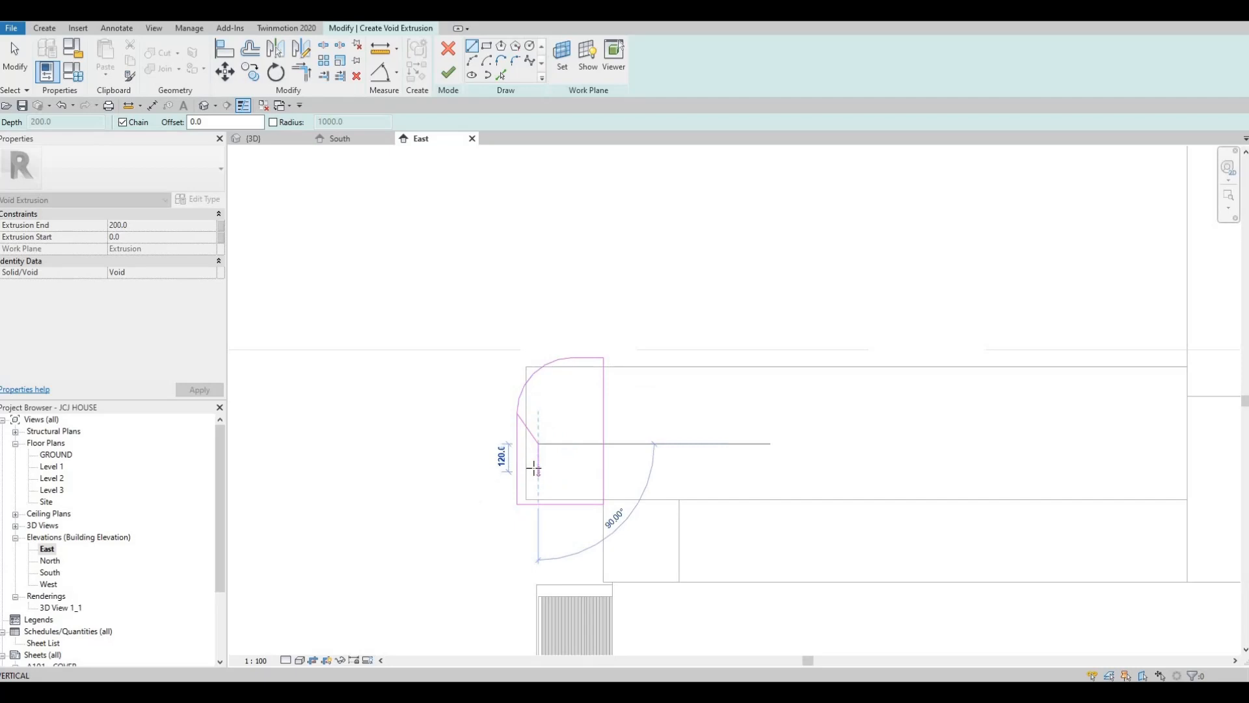
{"action": "left_click", "coordinate": [537, 467]}
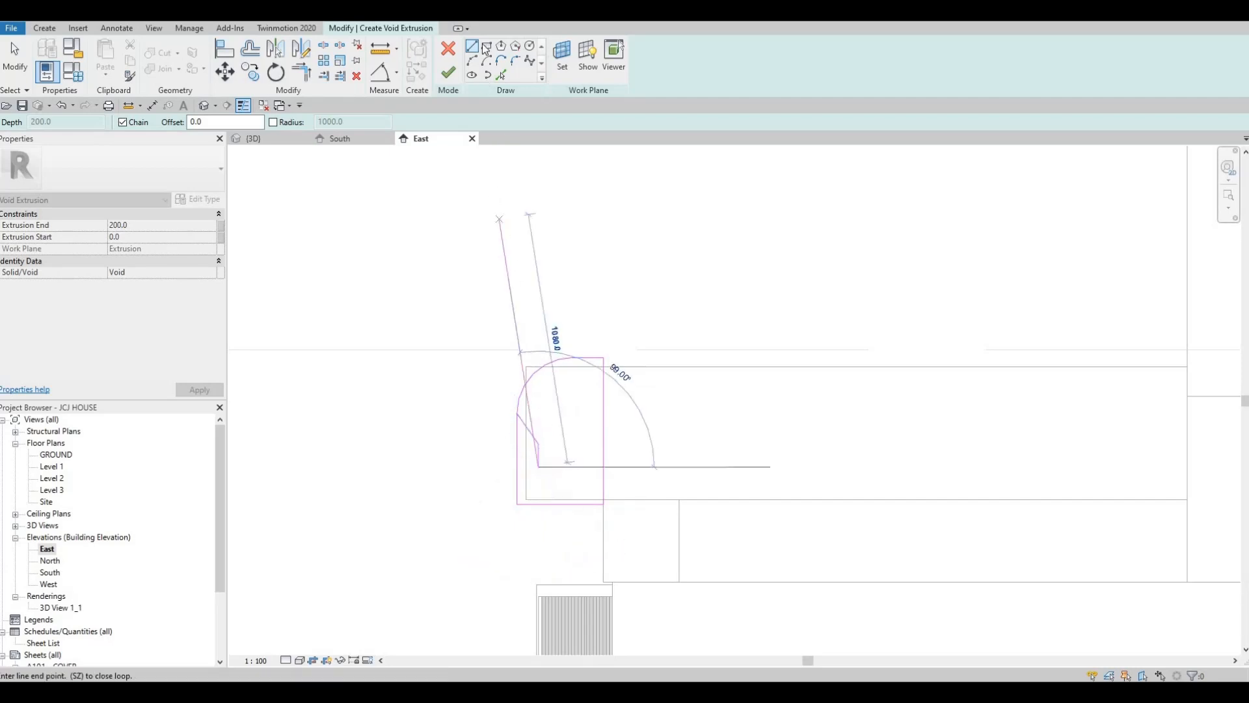
{"action": "left_click", "coordinate": [571, 499]}
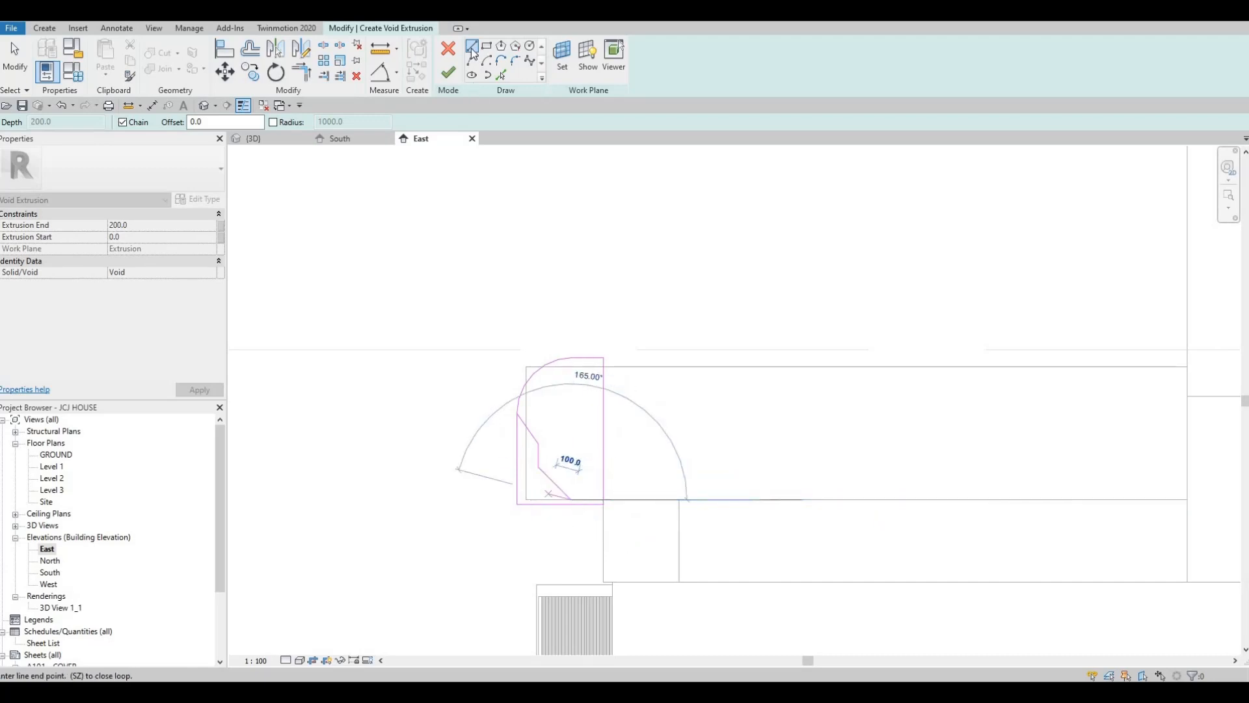
{"action": "key", "text": "Escape"}
{"action": "key", "text": "Escape"}
Draw a convex arc of about 140 radius between the lower diagonal's endpoints, then delete that diagonal line
{"action": "left_click", "coordinate": [571, 499]}
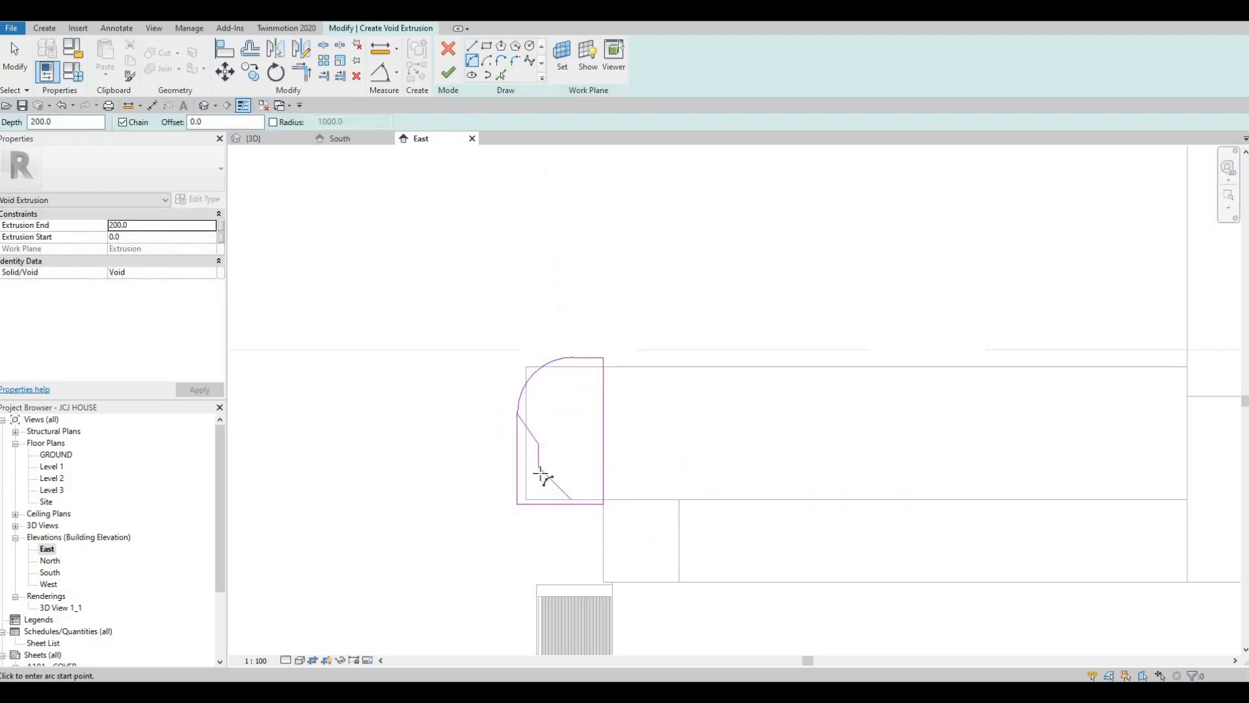
{"action": "left_click", "coordinate": [538, 467]}
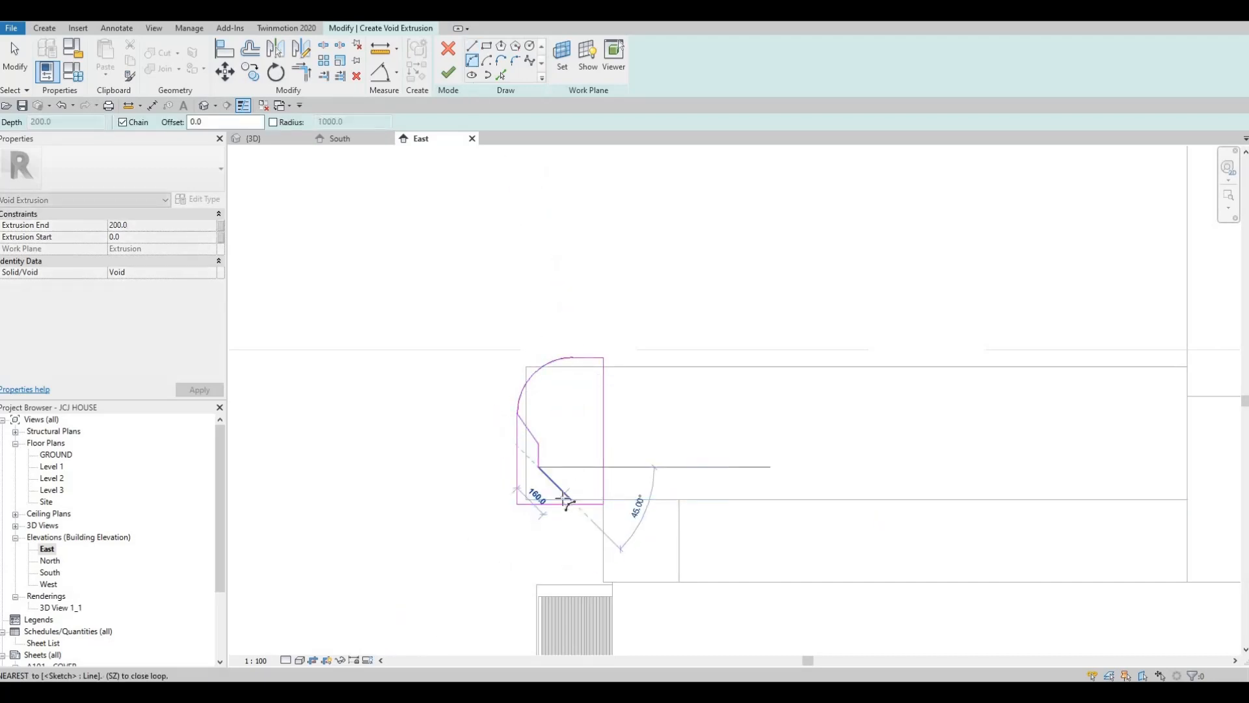
{"action": "left_click", "coordinate": [571, 499]}
{"action": "left_click", "coordinate": [563, 502]}
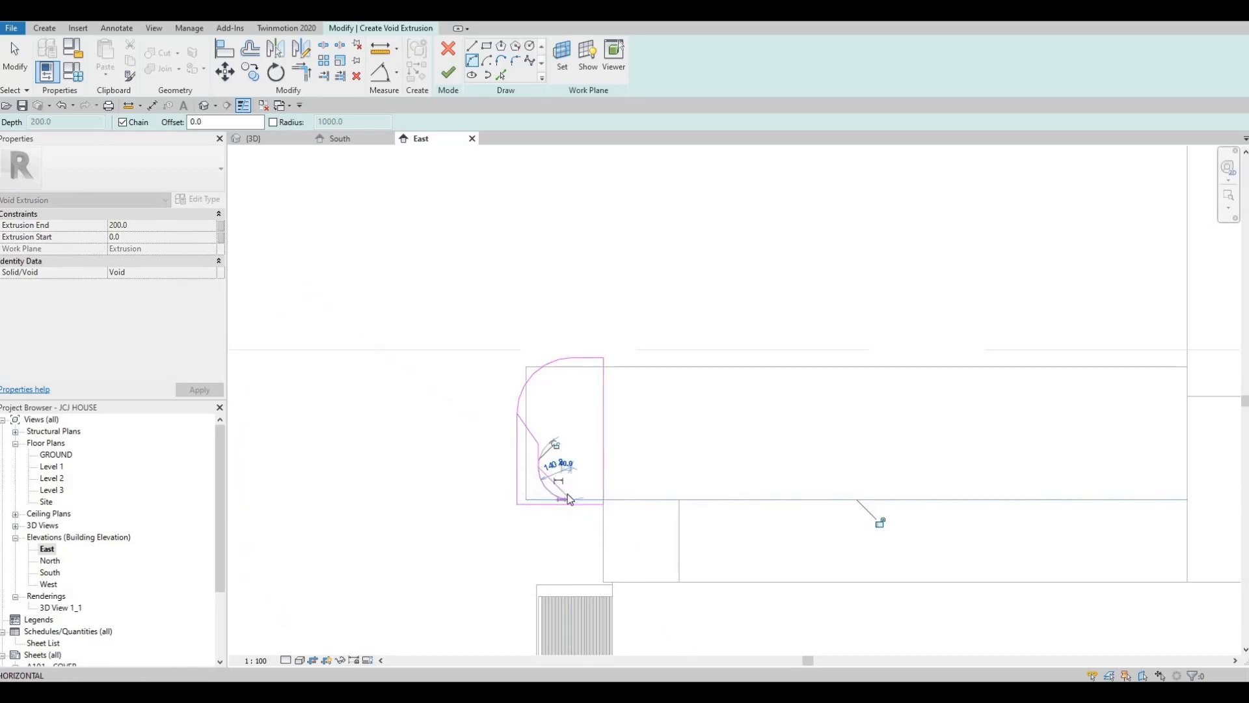
{"action": "key", "text": "Escape"}
{"action": "key", "text": "Escape"}
{"action": "left_click", "coordinate": [561, 486]}
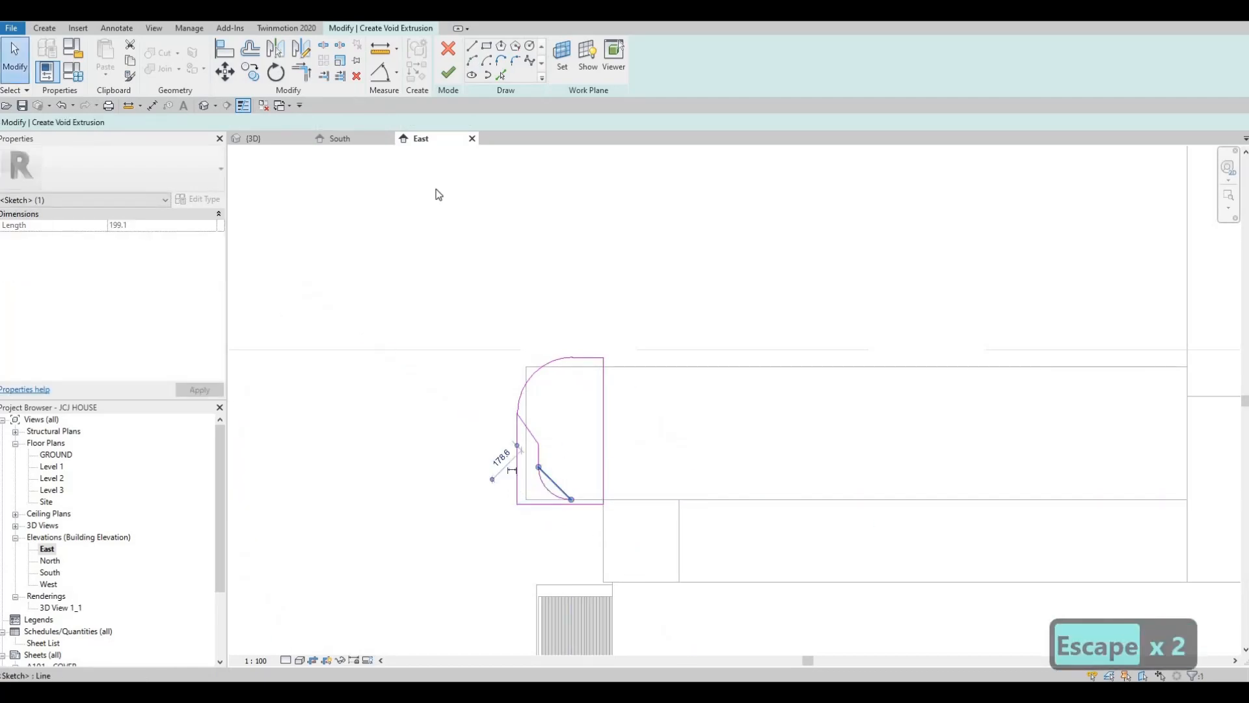
{"action": "key", "text": "Delete"}
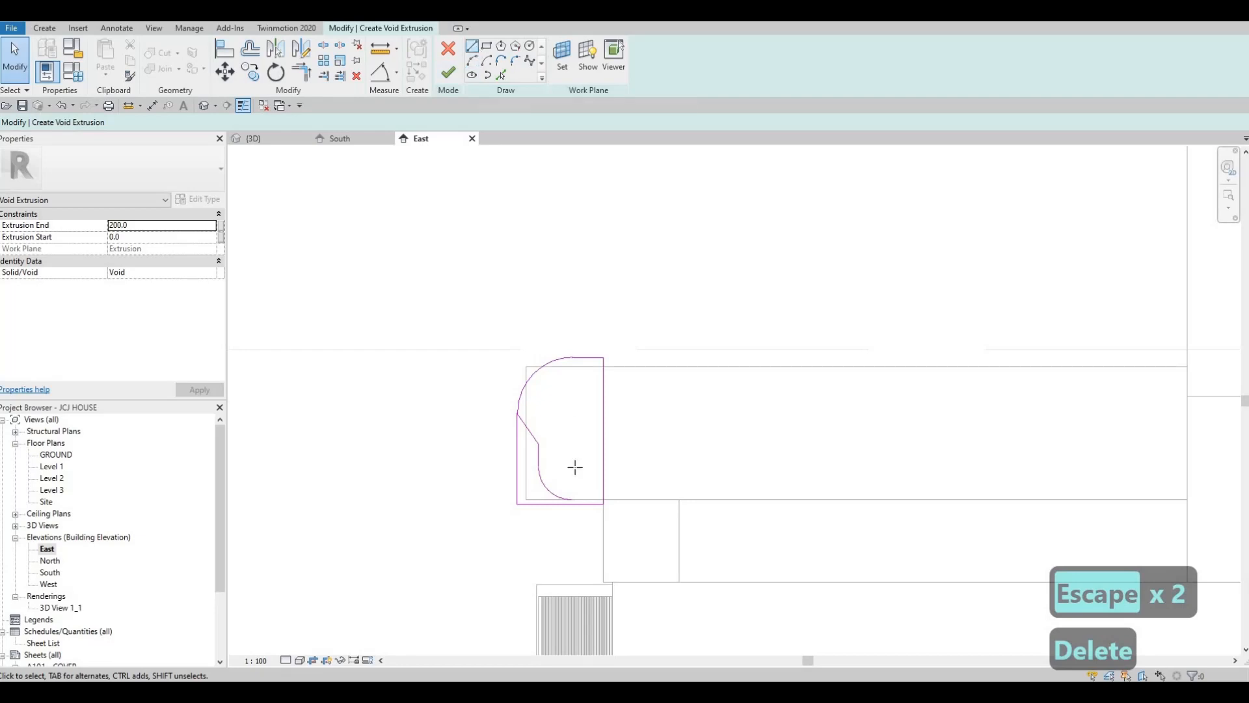
Draw a line from the lower arc's end to the rectangle's lower inner corner to close the inner outline
{"action": "key", "text": "l"}
{"action": "key", "text": "i"}
{"action": "scroll", "coordinate": [568, 499], "scroll_direction": "up", "scroll_amount": 2}
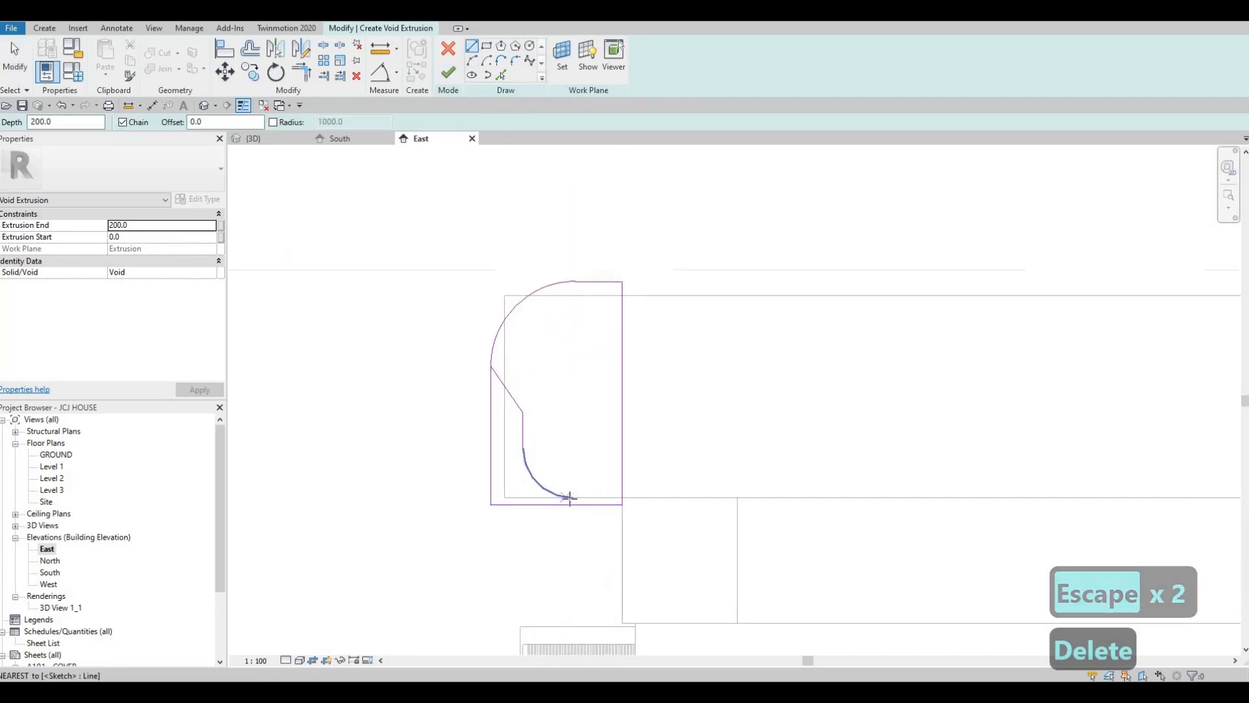
{"action": "left_click", "coordinate": [569, 498]}
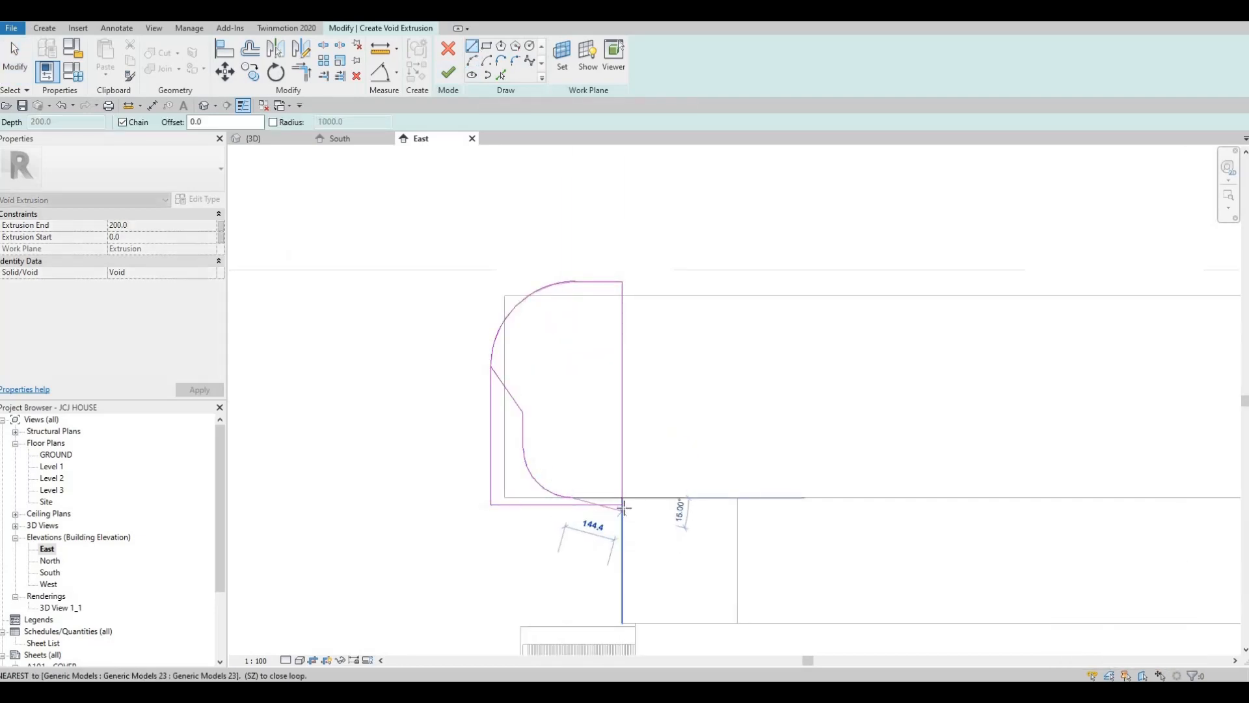
{"action": "key", "text": "Escape"}
{"action": "key", "text": "Escape"}
{"action": "key", "text": "Escape"}
{"action": "scroll", "coordinate": [504, 400], "scroll_direction": "down", "scroll_amount": 1}
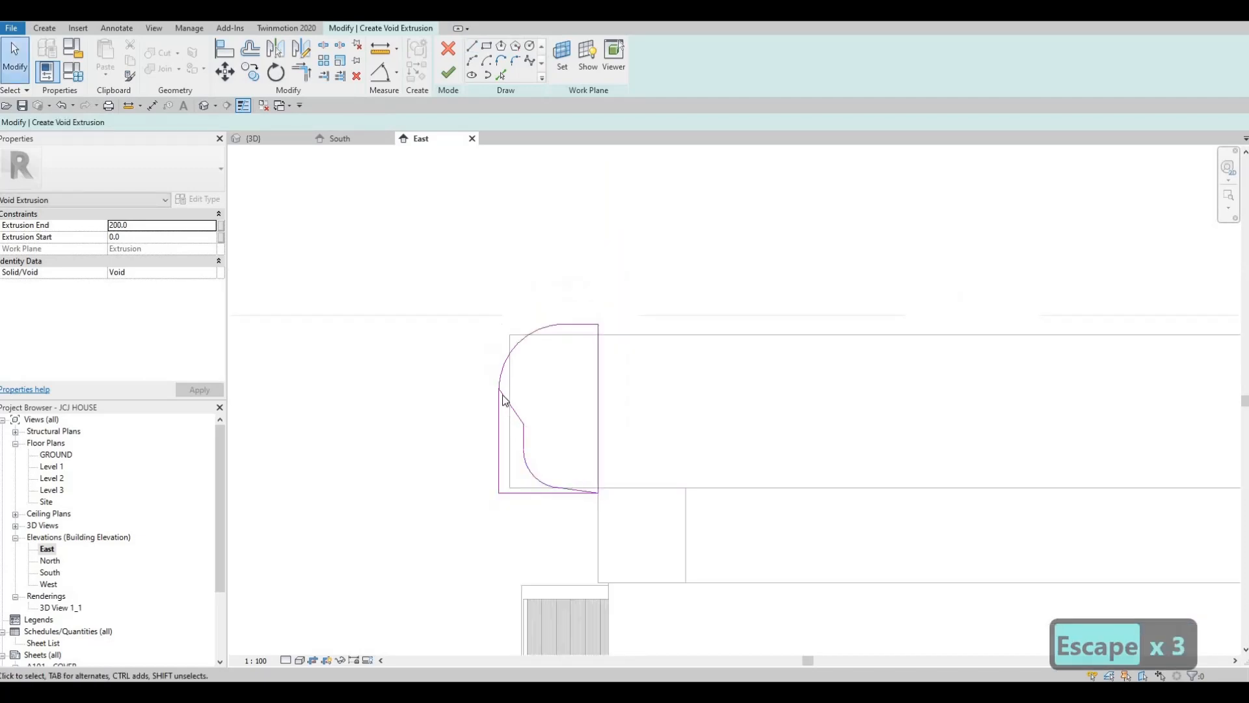
Trim the upper arc against the rectangle's outer line, then delete the rectangle's leftover outer vertical and lower horizontal lines
{"action": "scroll", "coordinate": [504, 400], "scroll_direction": "up", "scroll_amount": 1}
{"action": "key", "text": "t"}
{"action": "key", "text": "r"}
{"action": "left_click", "coordinate": [501, 368]}
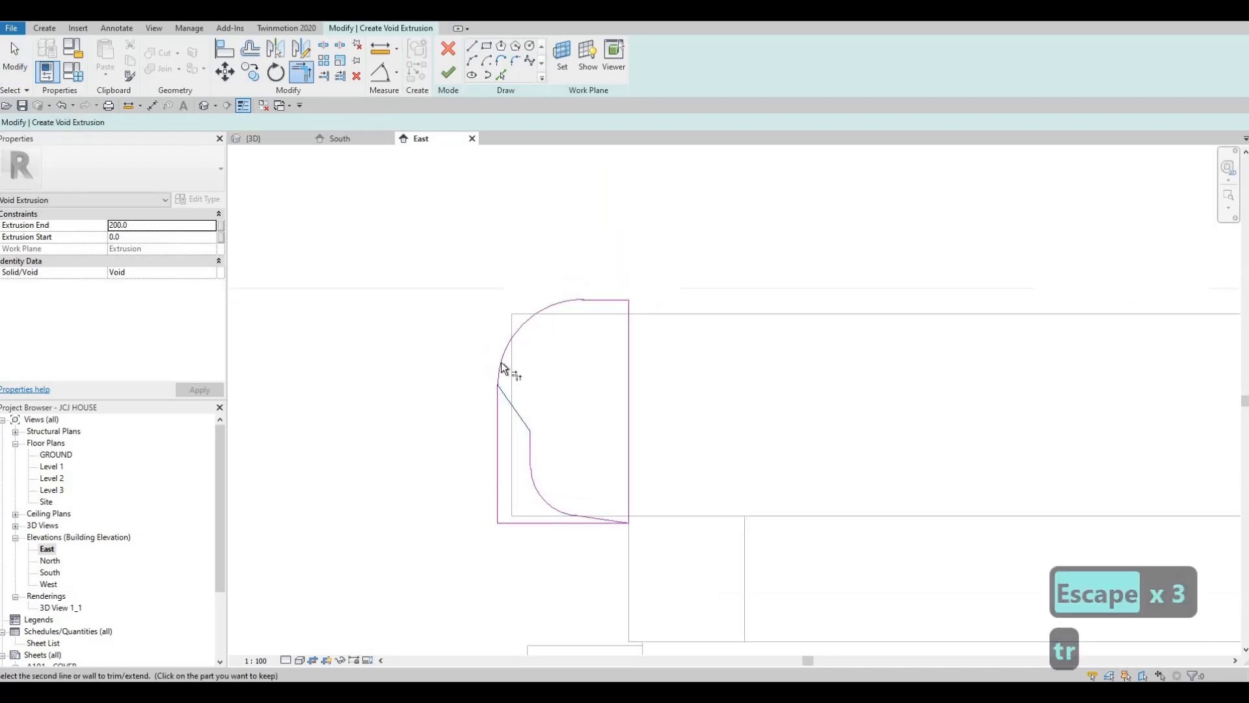
{"action": "left_click", "coordinate": [501, 383]}
{"action": "key", "text": "Escape"}
{"action": "key", "text": "Escape"}
{"action": "left_click", "coordinate": [498, 420]}
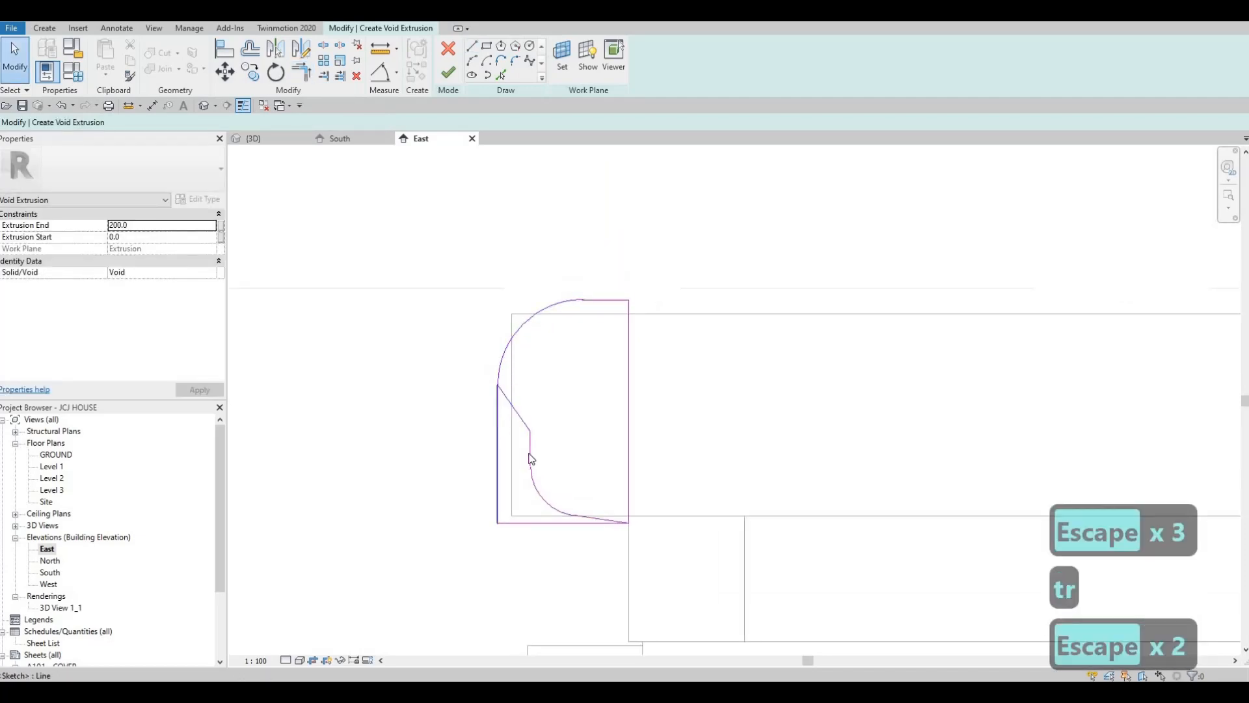
{"action": "key", "text": "Delete"}
{"action": "left_click", "coordinate": [559, 521]}
{"action": "key", "text": "Delete"}
{"action": "key", "text": "Delete"}
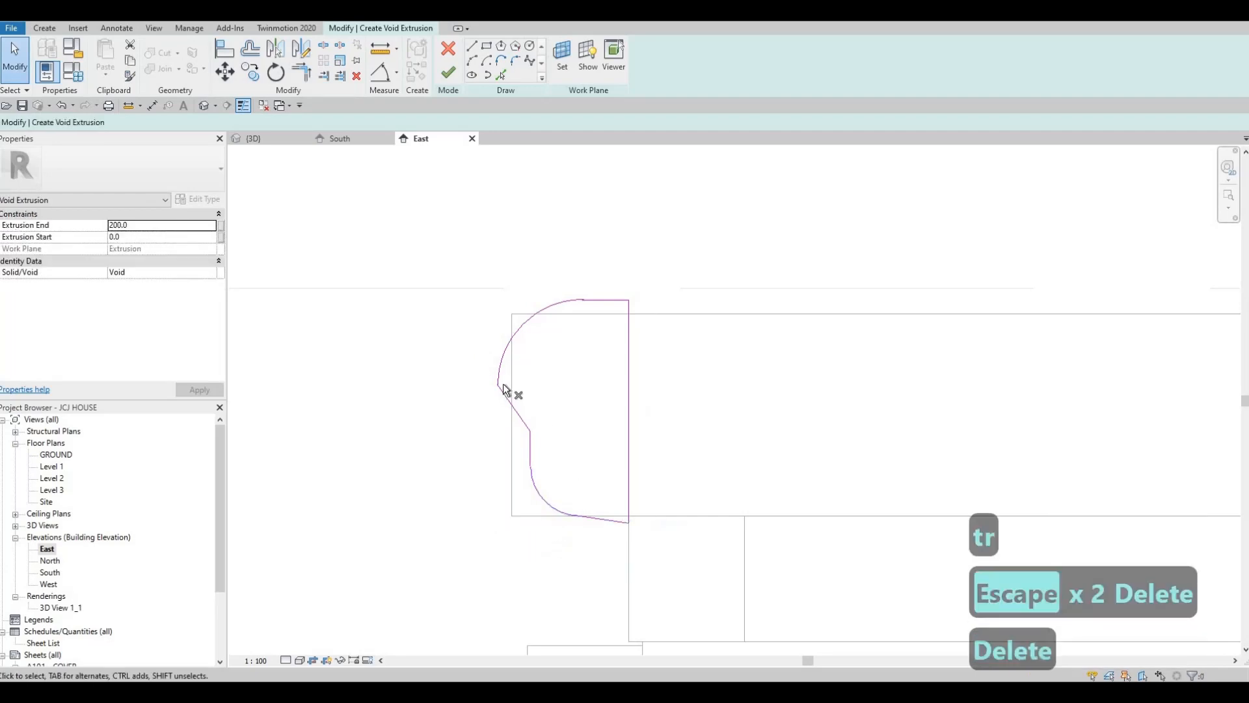
Finish the void extrusion and inspect the cut at the beam end in 3D before returning to the East elevation
{"action": "scroll", "coordinate": [540, 397], "scroll_direction": "down", "scroll_amount": 1}
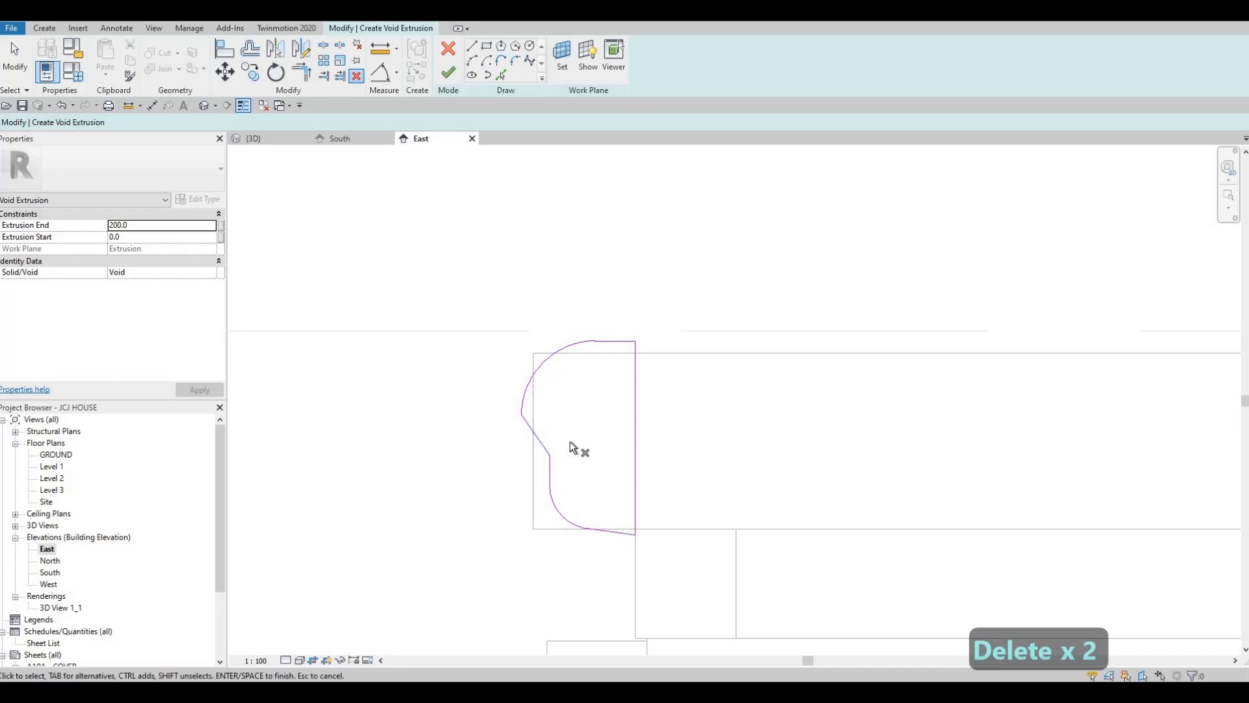
{"action": "scroll", "coordinate": [530, 357], "scroll_direction": "down", "scroll_amount": 3}
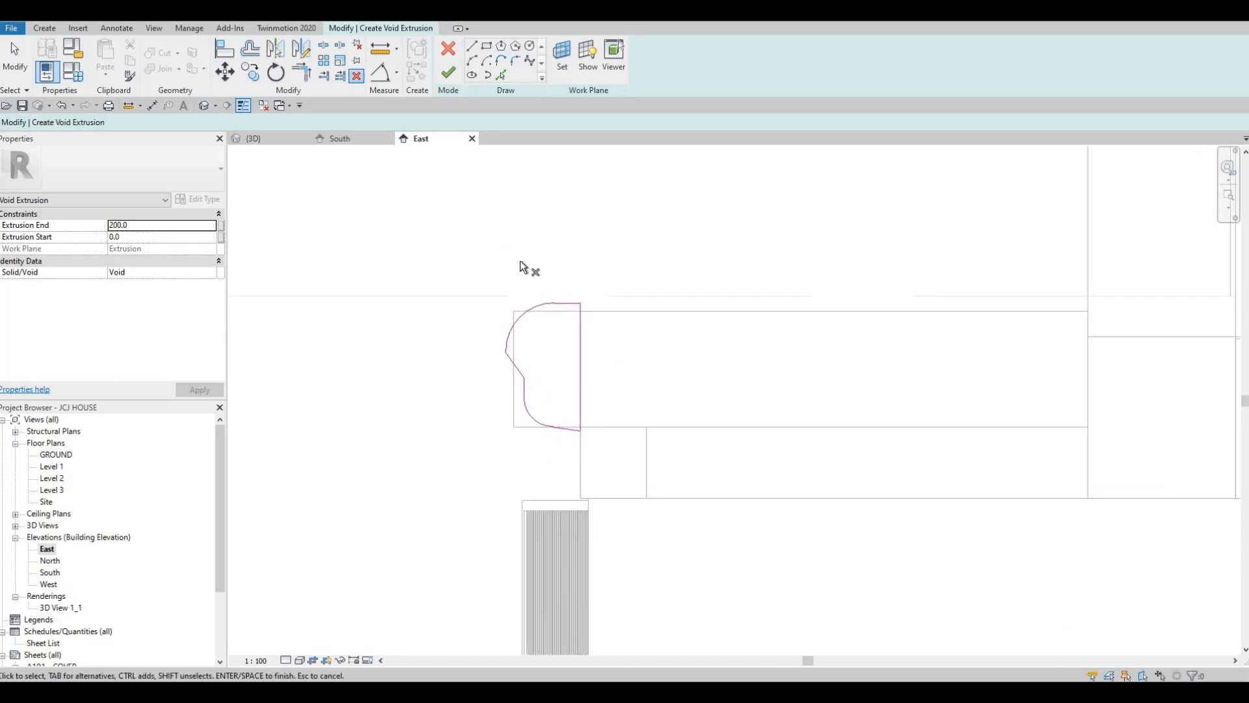
{"action": "left_click", "coordinate": [448, 77]}
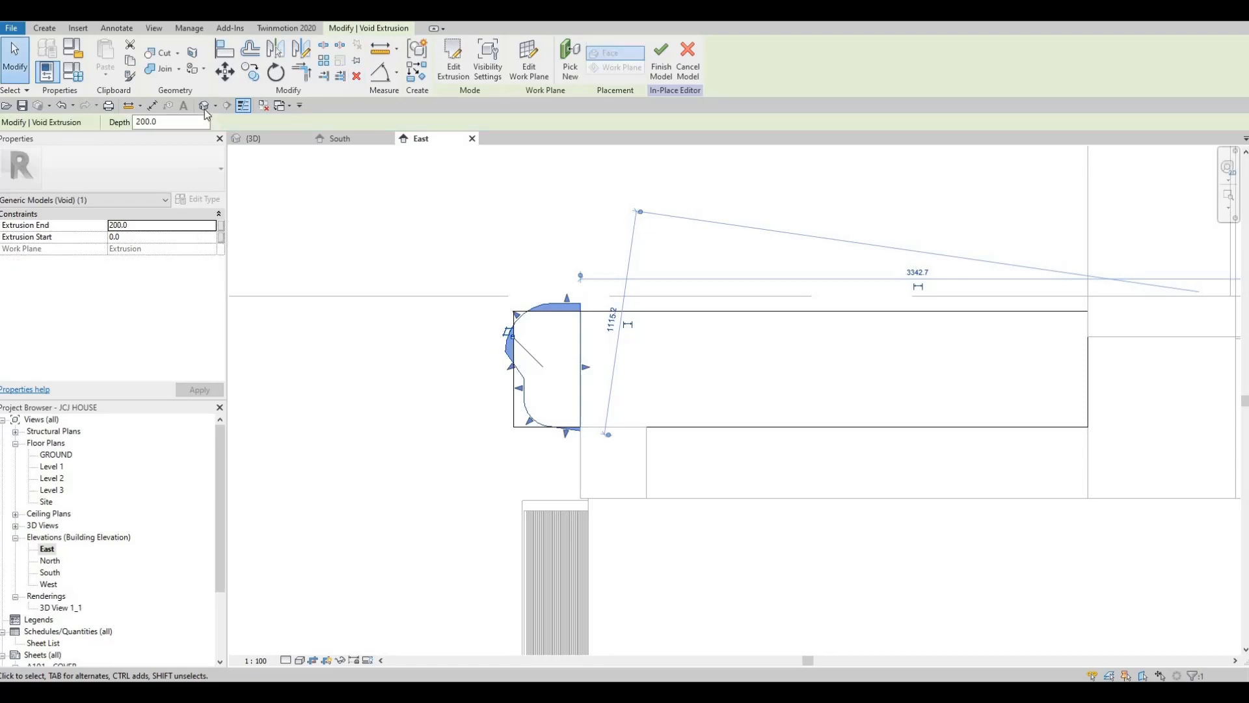
{"action": "scroll", "coordinate": [763, 408], "scroll_direction": "up", "scroll_amount": 2}
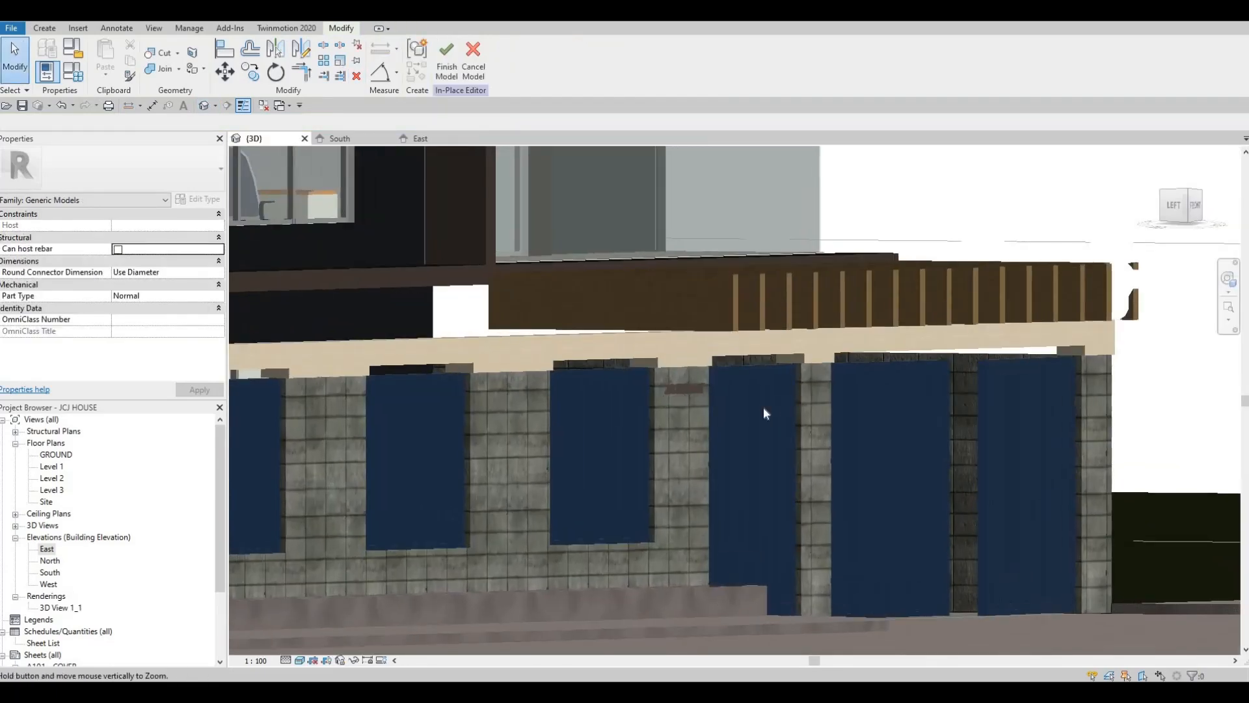
{"action": "scroll", "coordinate": [756, 419], "scroll_direction": "down", "scroll_amount": 3}
{"action": "middle_click_drag", "start_coordinate": [646, 477], "coordinate": [795, 322], "text": "shift"}
{"action": "scroll", "coordinate": [891, 362], "scroll_direction": "up", "scroll_amount": 2}
{"action": "scroll", "coordinate": [874, 361], "scroll_direction": "up", "scroll_amount": 4}
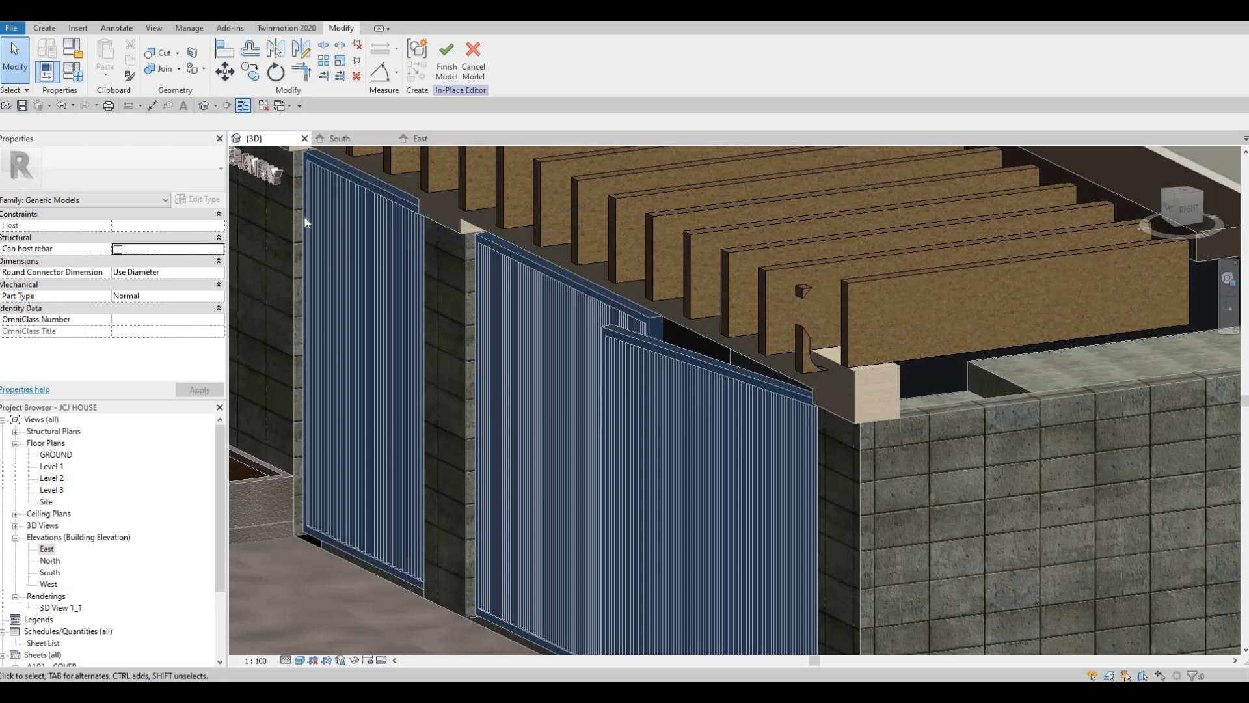
{"action": "left_click", "coordinate": [422, 138]}
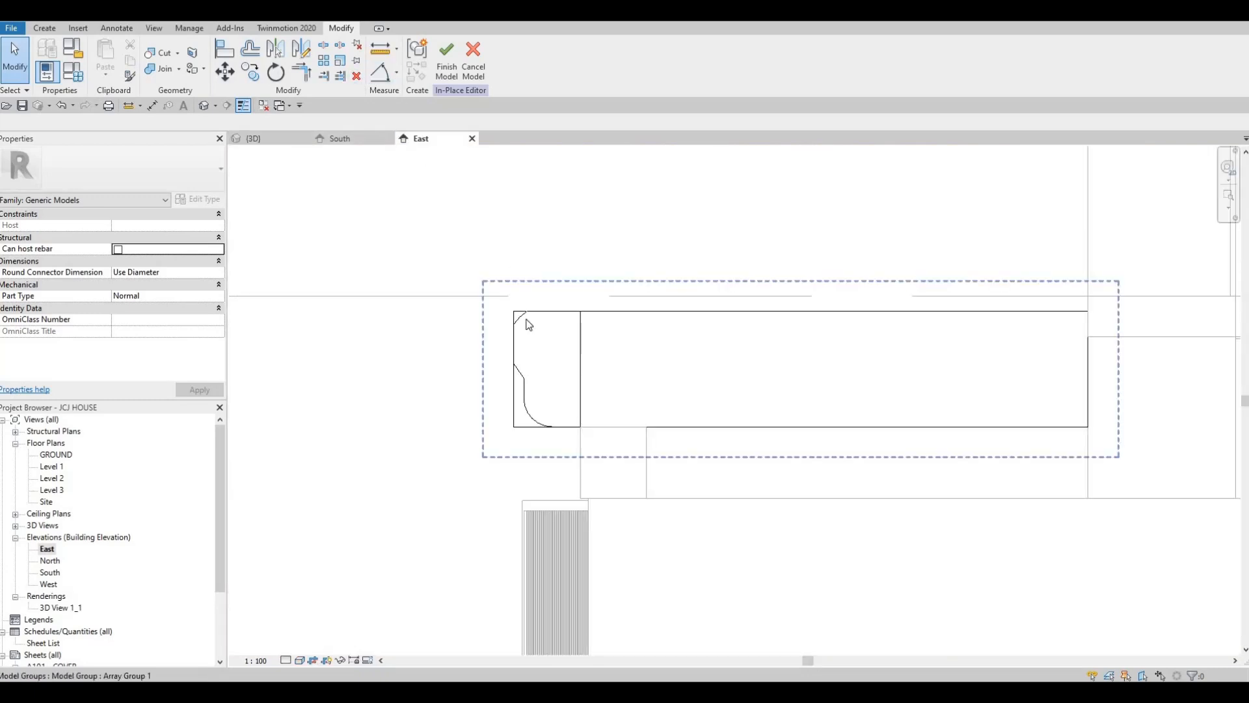
{"action": "key", "text": "Escape"}
{"action": "key", "text": "Escape"}
{"action": "key", "text": "Tab"}
{"action": "key", "text": "Caps_Lock"}
{"action": "left_click", "coordinate": [524, 325]}
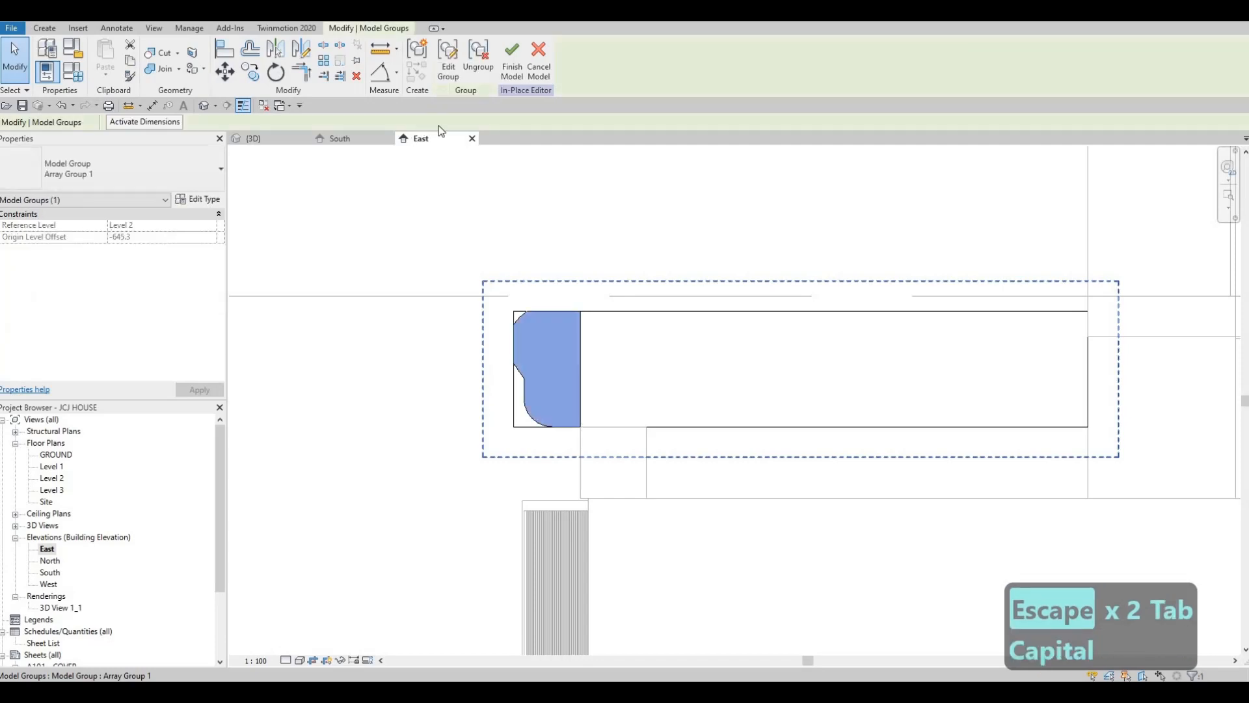
{"action": "left_click", "coordinate": [442, 77]}
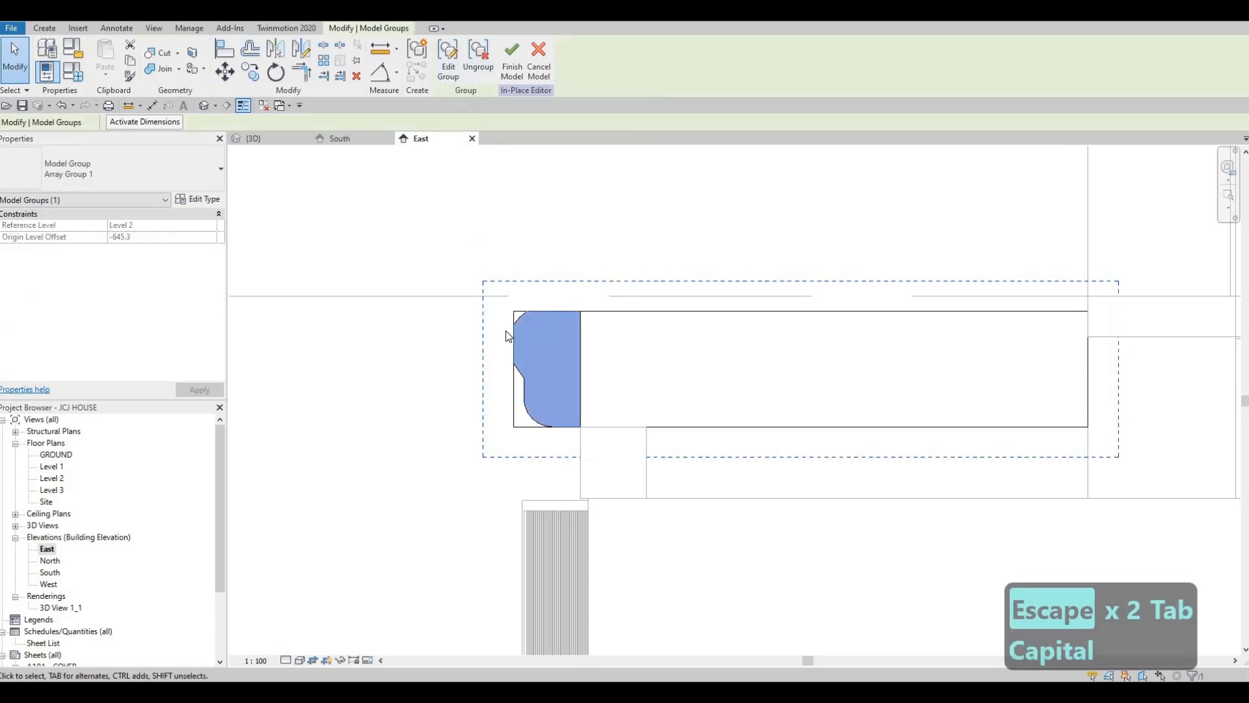
{"action": "key", "text": "Escape"}
{"action": "key", "text": "Escape"}
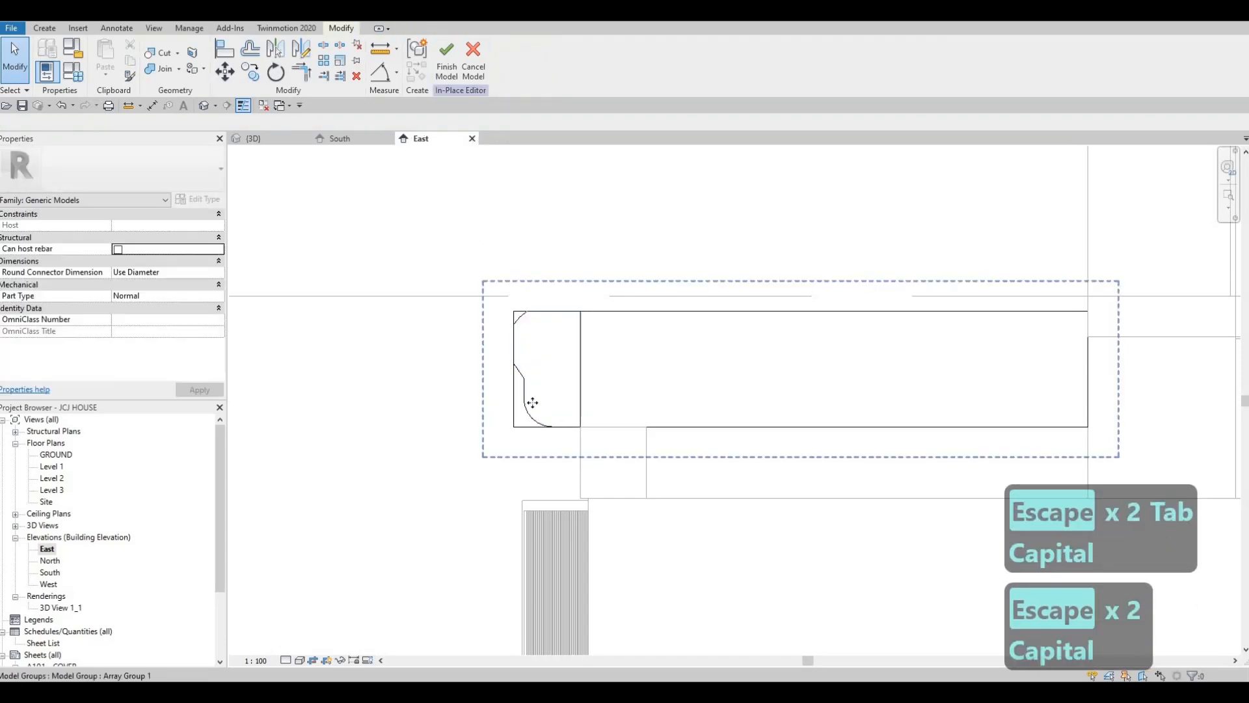
{"action": "left_click", "coordinate": [525, 404]}
{"action": "key", "text": "Escape"}
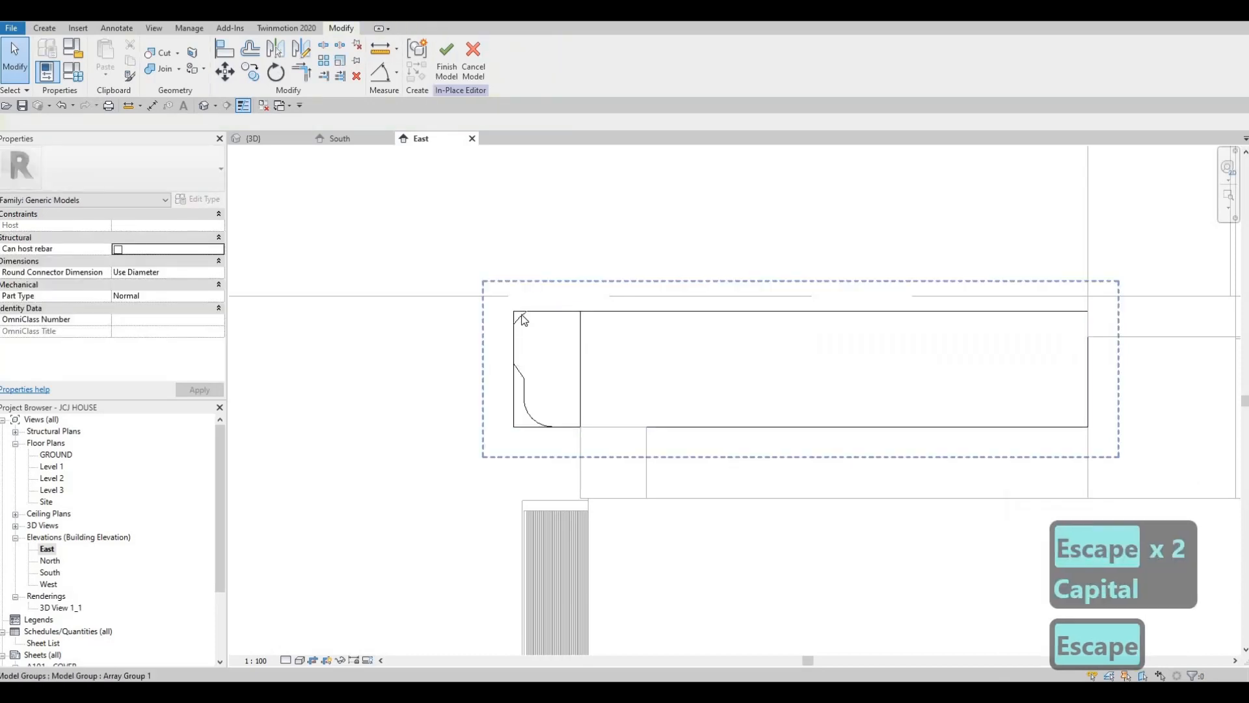
Select the void extrusion at the beam end and open its profile sketch for editing
{"action": "key", "text": "Tab"}
{"action": "left_click", "coordinate": [524, 371]}
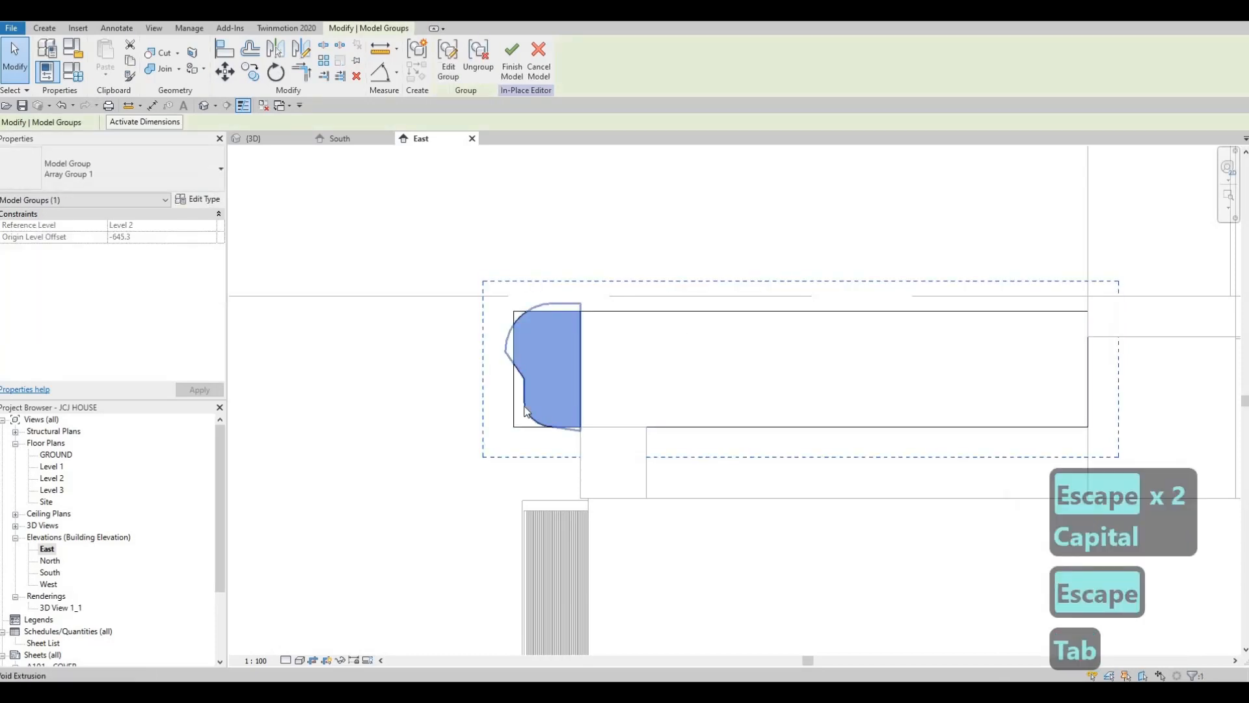
{"action": "left_click", "coordinate": [526, 406]}
{"action": "left_click", "coordinate": [449, 58]}
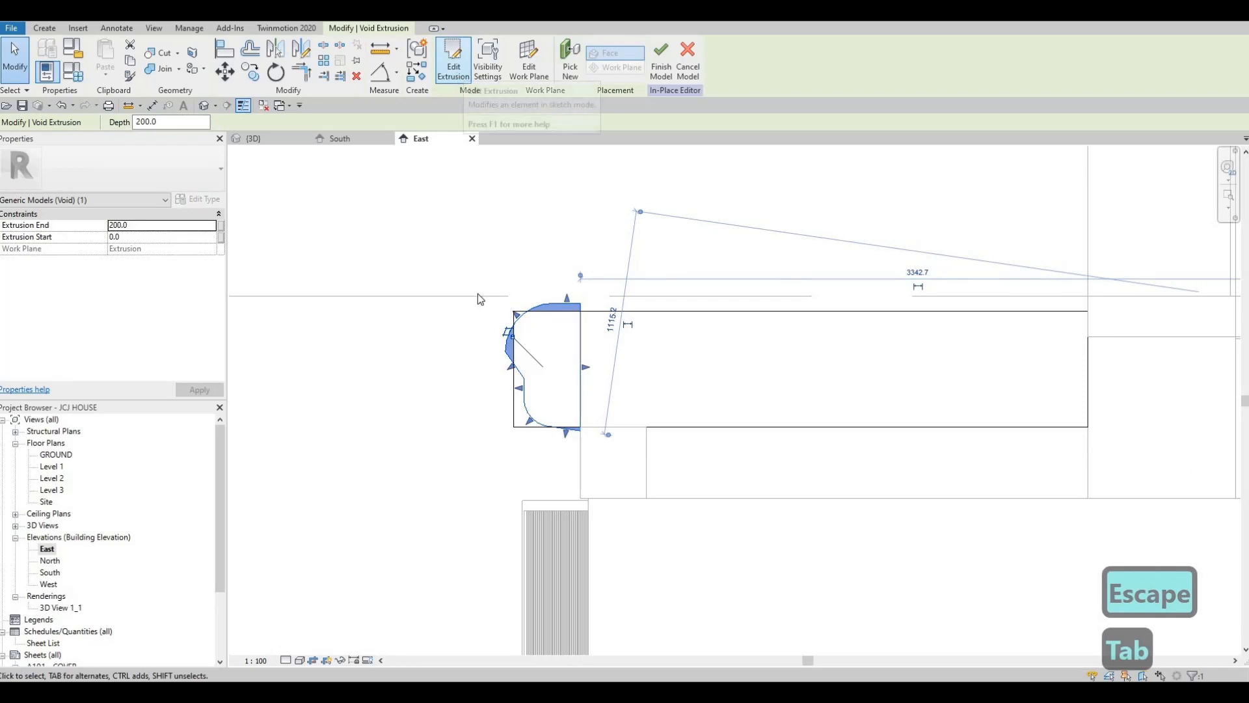
Delete the upper arc and the whole remaining chain of profile lines from the void sketch
{"action": "scroll", "coordinate": [538, 304], "scroll_direction": "up", "scroll_amount": 2}
{"action": "left_click", "coordinate": [537, 302]}
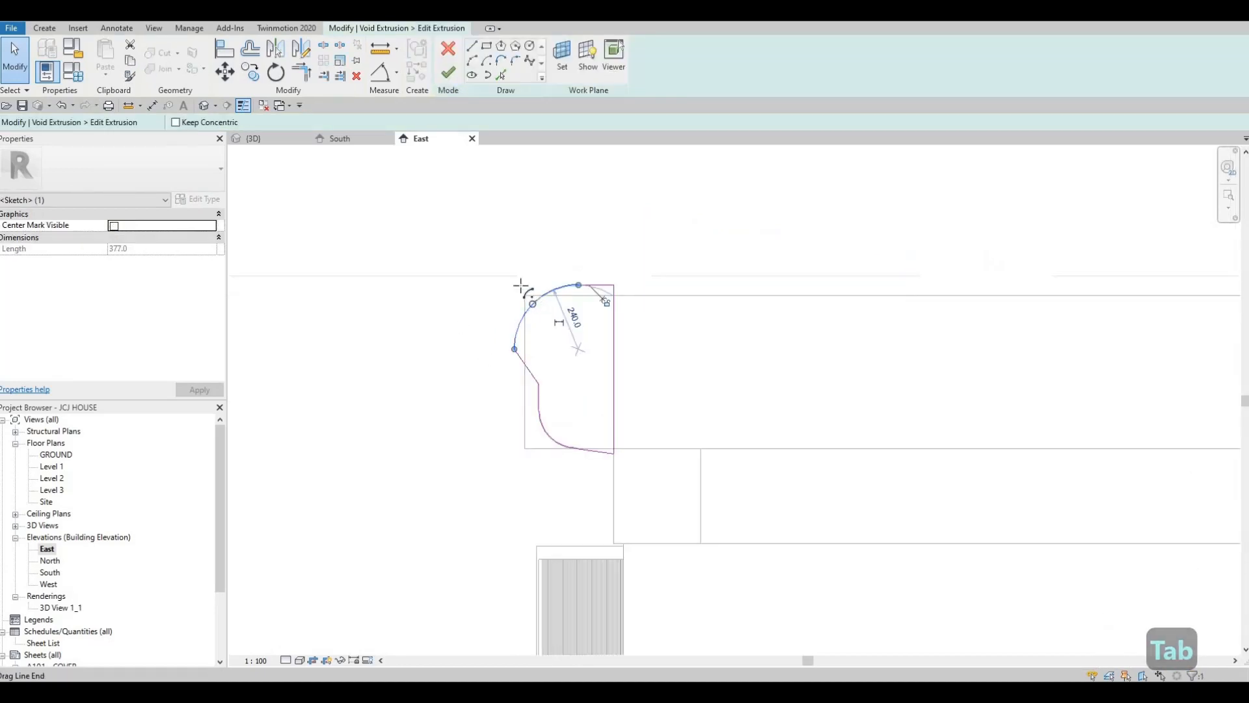
{"action": "left_click_drag", "start_coordinate": [522, 287], "coordinate": [559, 306]}
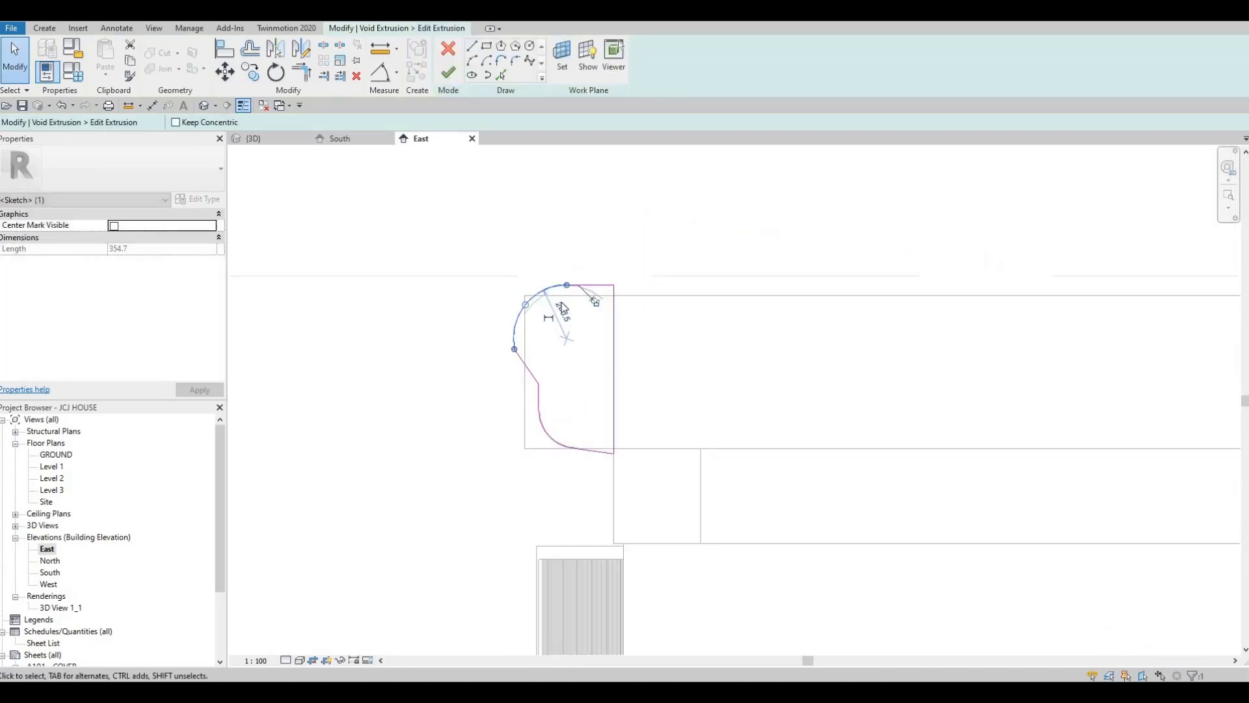
{"action": "key", "text": "Delete"}
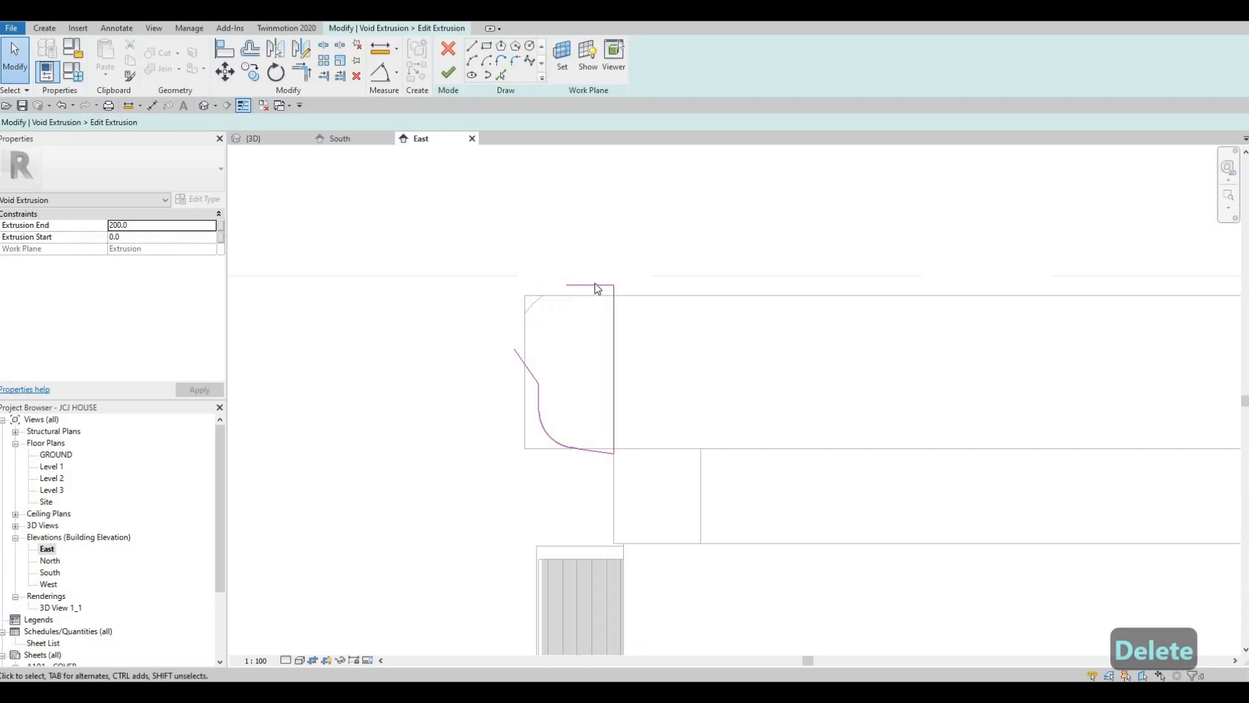
{"action": "key", "text": "Tab"}
{"action": "left_click", "coordinate": [597, 289]}
{"action": "key", "text": "Delete"}
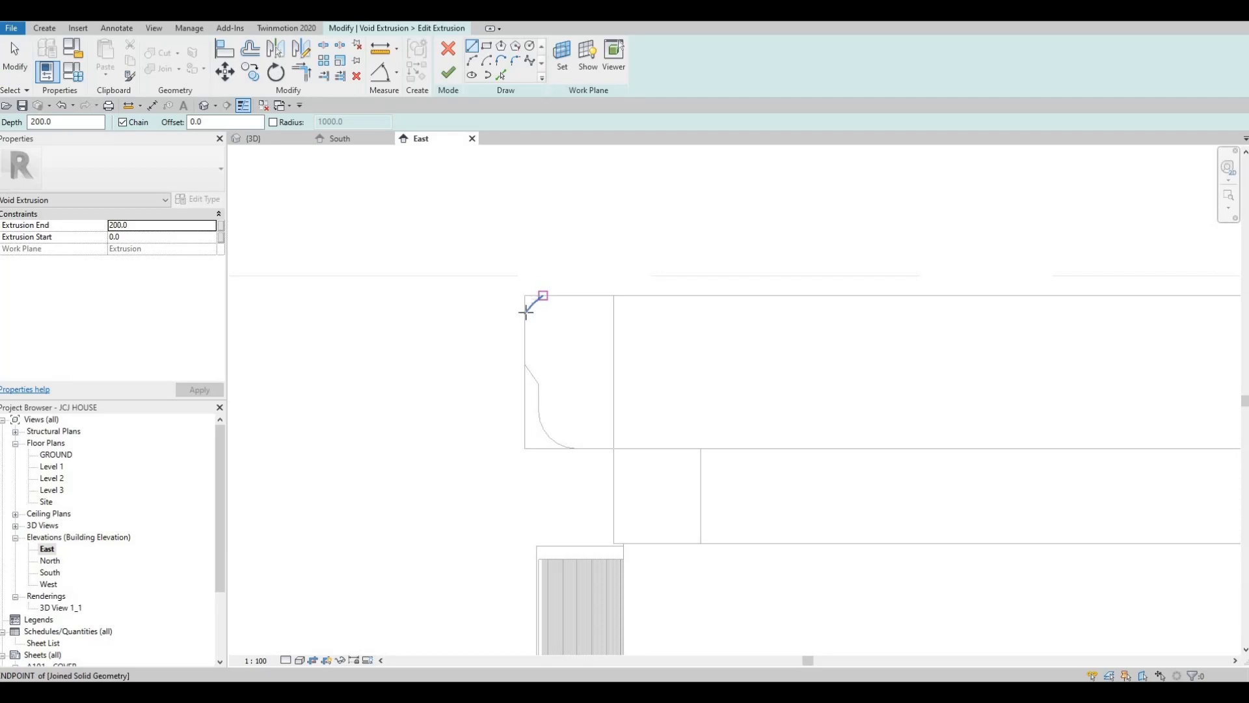
Draw a 45° diagonal about 100 long inward from the beam's end face and a short vertical below it, deleting the extra lower diagonal
{"action": "left_click", "coordinate": [540, 334]}
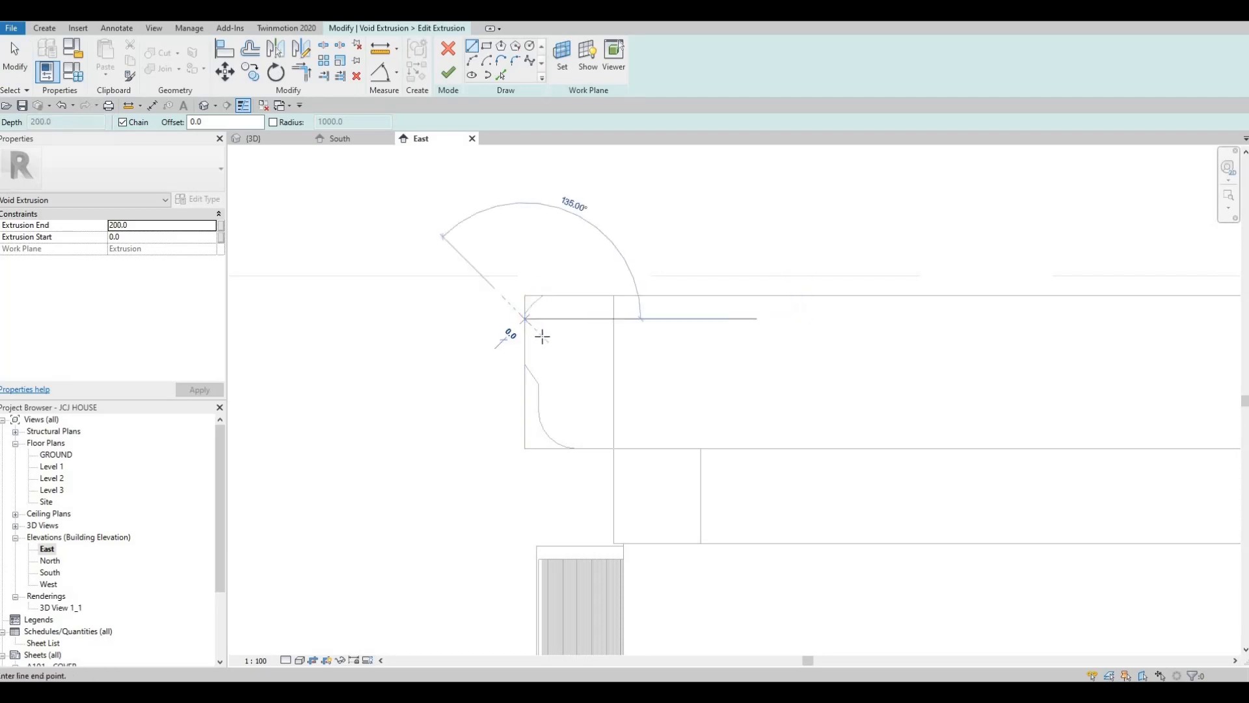
{"action": "left_click", "coordinate": [544, 370]}
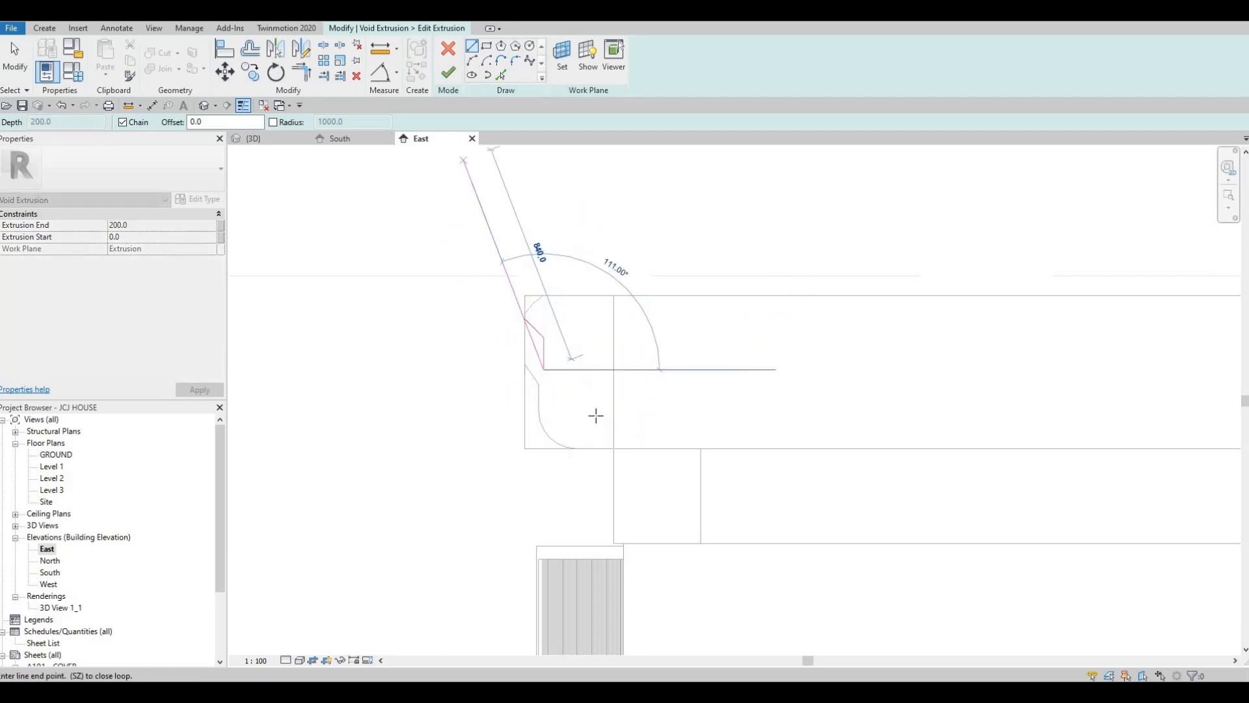
{"action": "left_click", "coordinate": [577, 403]}
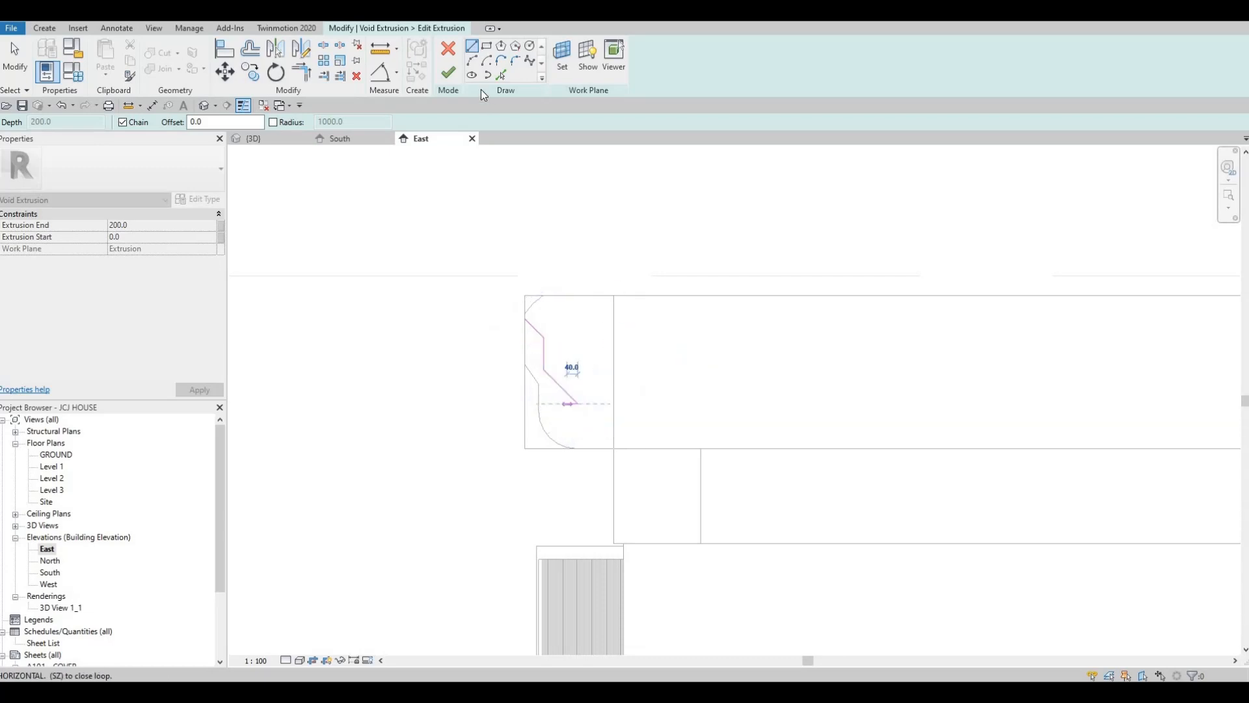
{"action": "key", "text": "Escape"}
{"action": "key", "text": "Escape"}
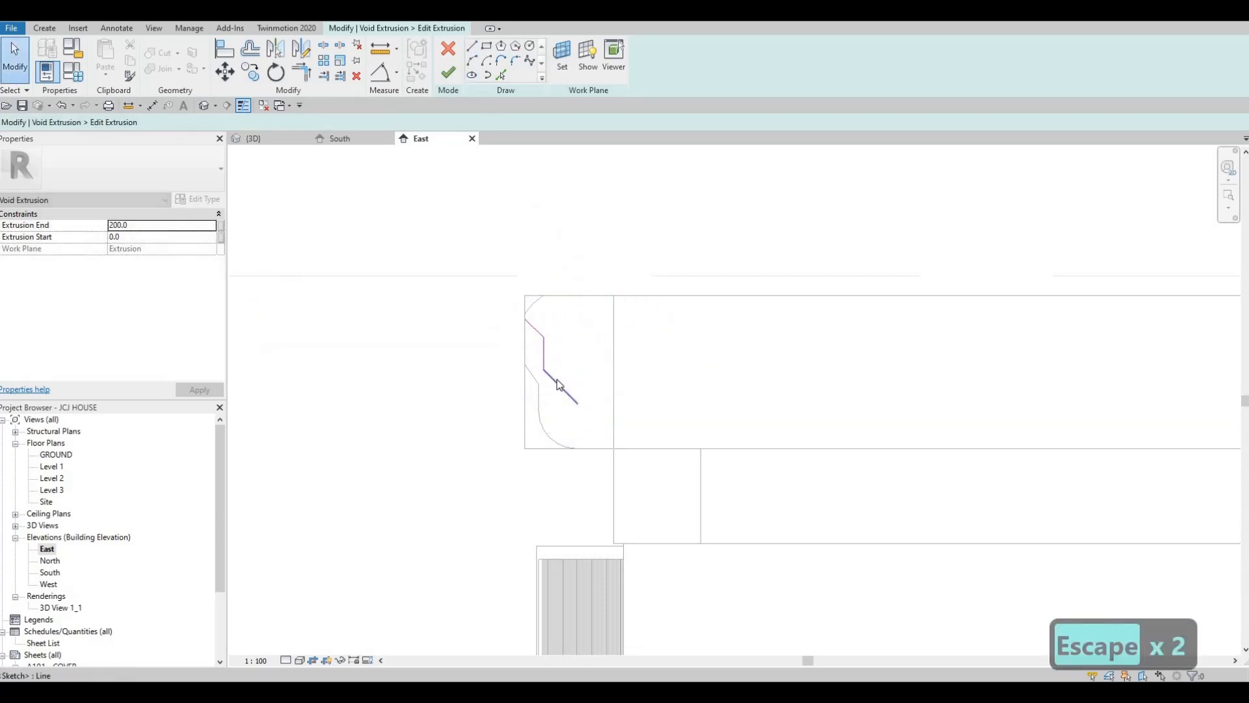
{"action": "key", "text": "Delete"}
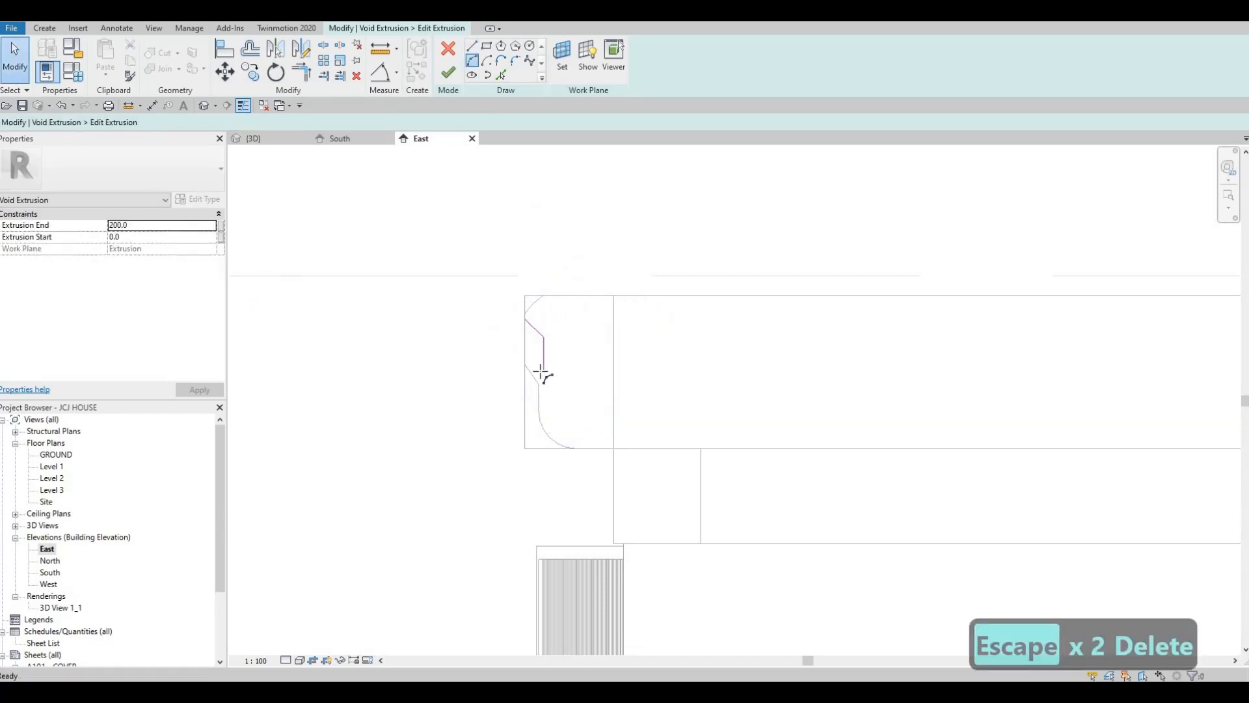
Continue the profile with an arc from the vertical's lower end, a small horizontal-and-vertical step, and a diagonal about 114 long to the beam's lower edge
{"action": "left_click", "coordinate": [544, 370]}
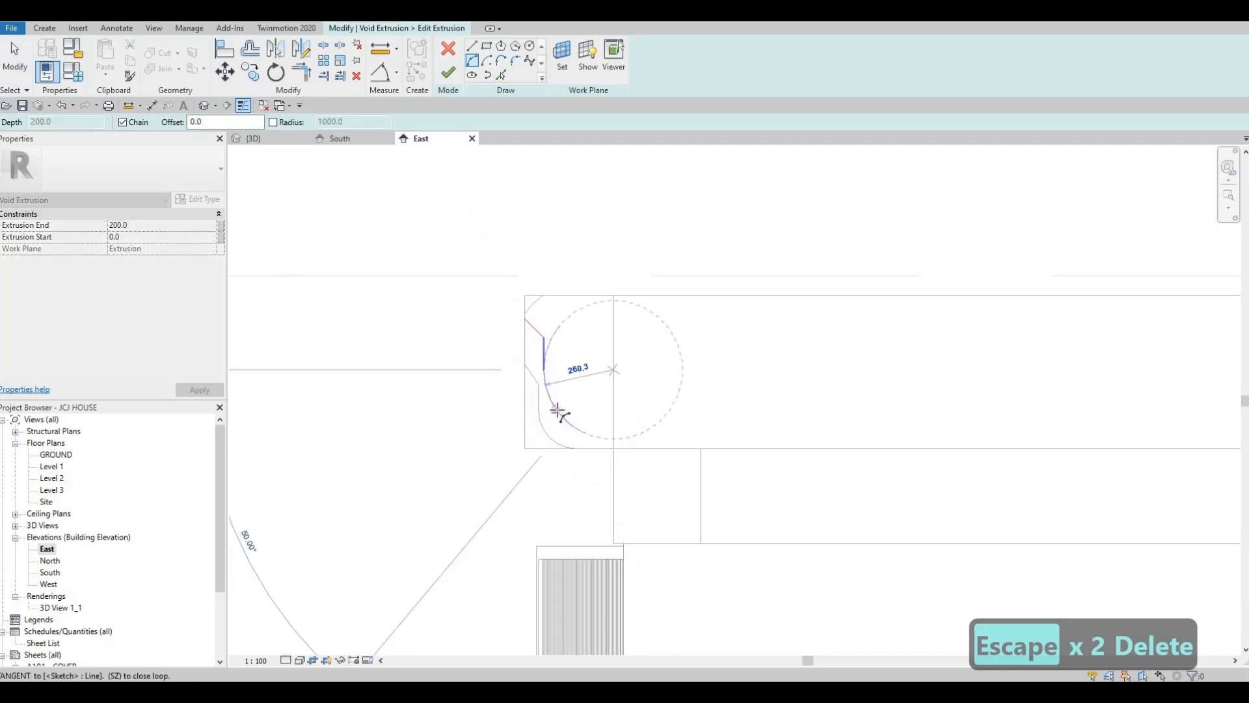
{"action": "left_click", "coordinate": [472, 48]}
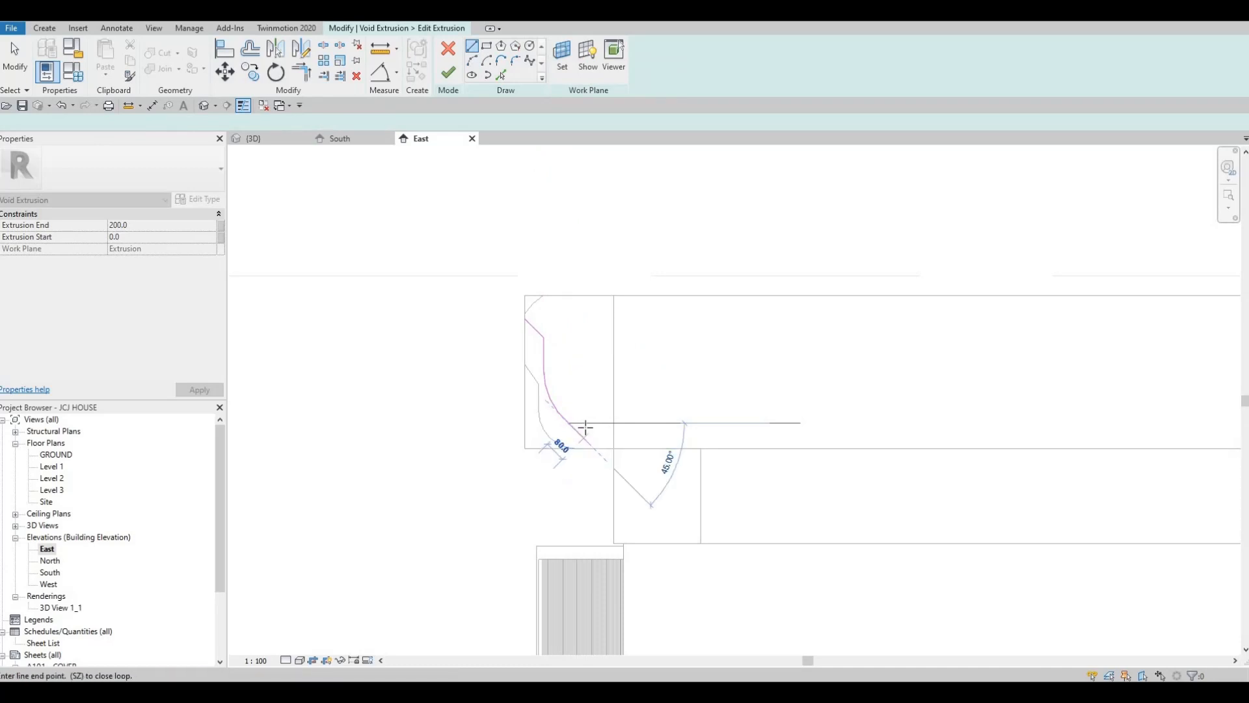
{"action": "left_click", "coordinate": [584, 436]}
{"action": "left_click", "coordinate": [599, 444]}
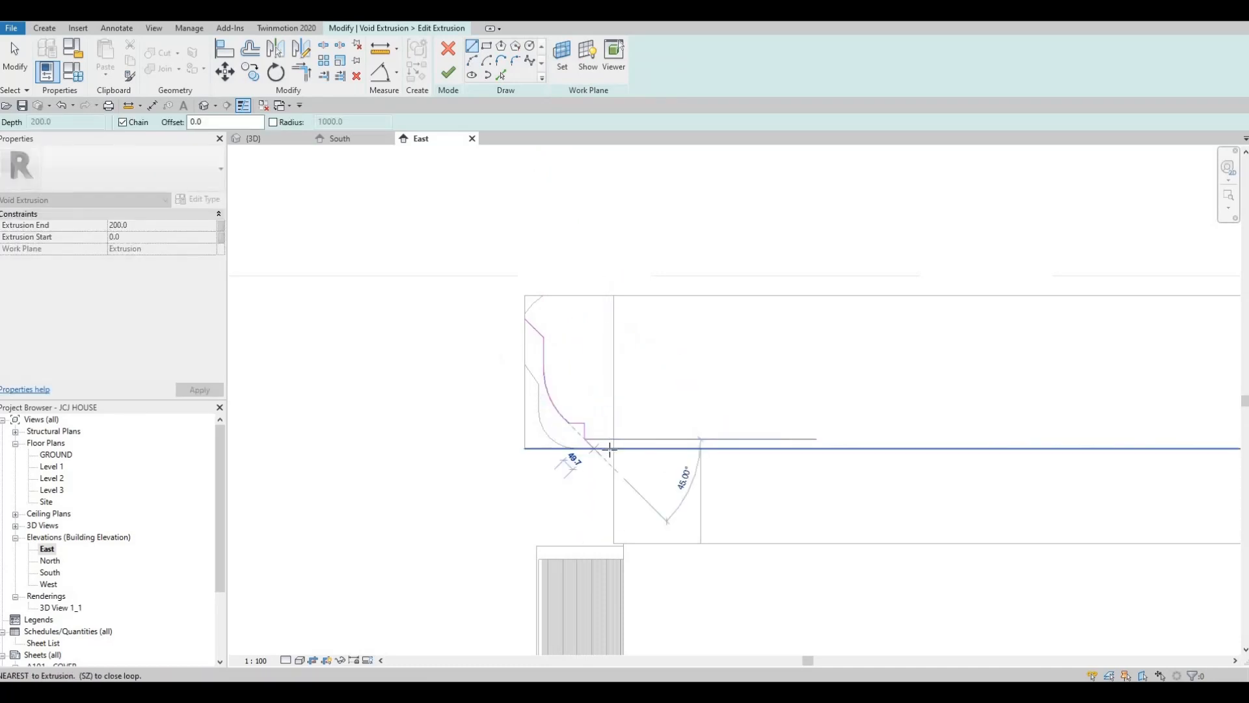
{"action": "left_click", "coordinate": [612, 449]}
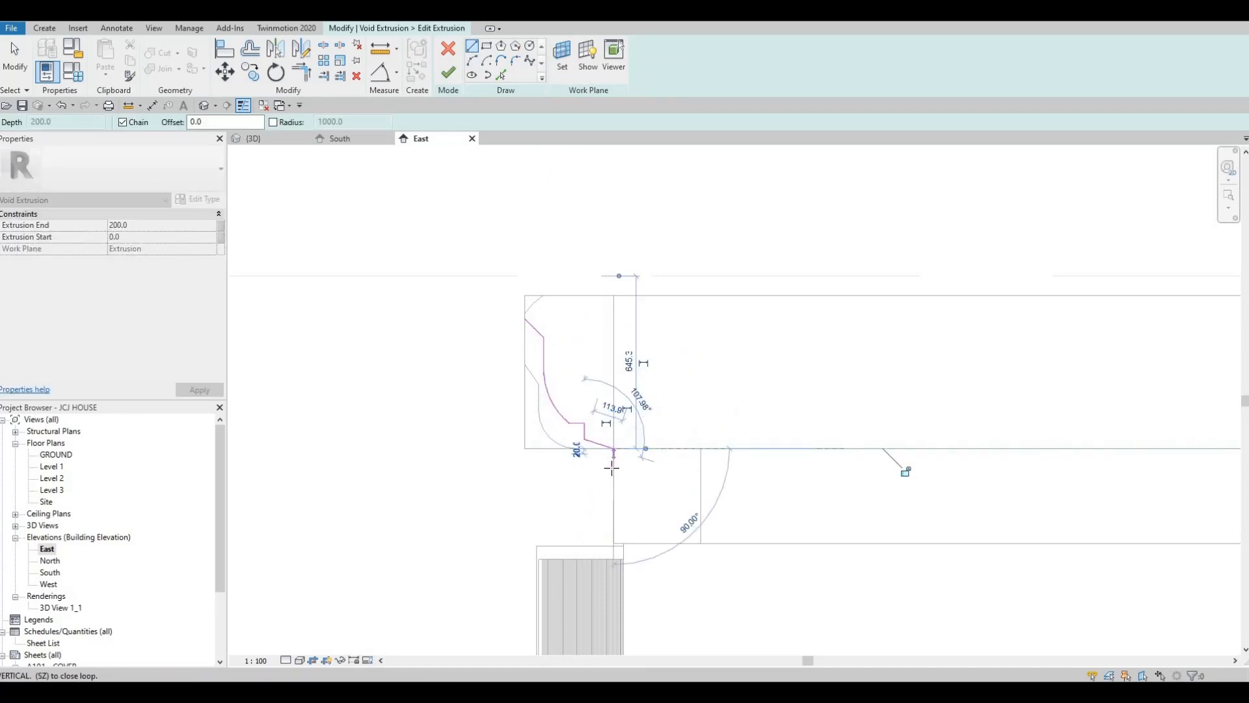
Close the profile with lines running below and outside the beam end, about 560 high on the outer side, and finish the void edit
{"action": "left_click", "coordinate": [612, 470]}
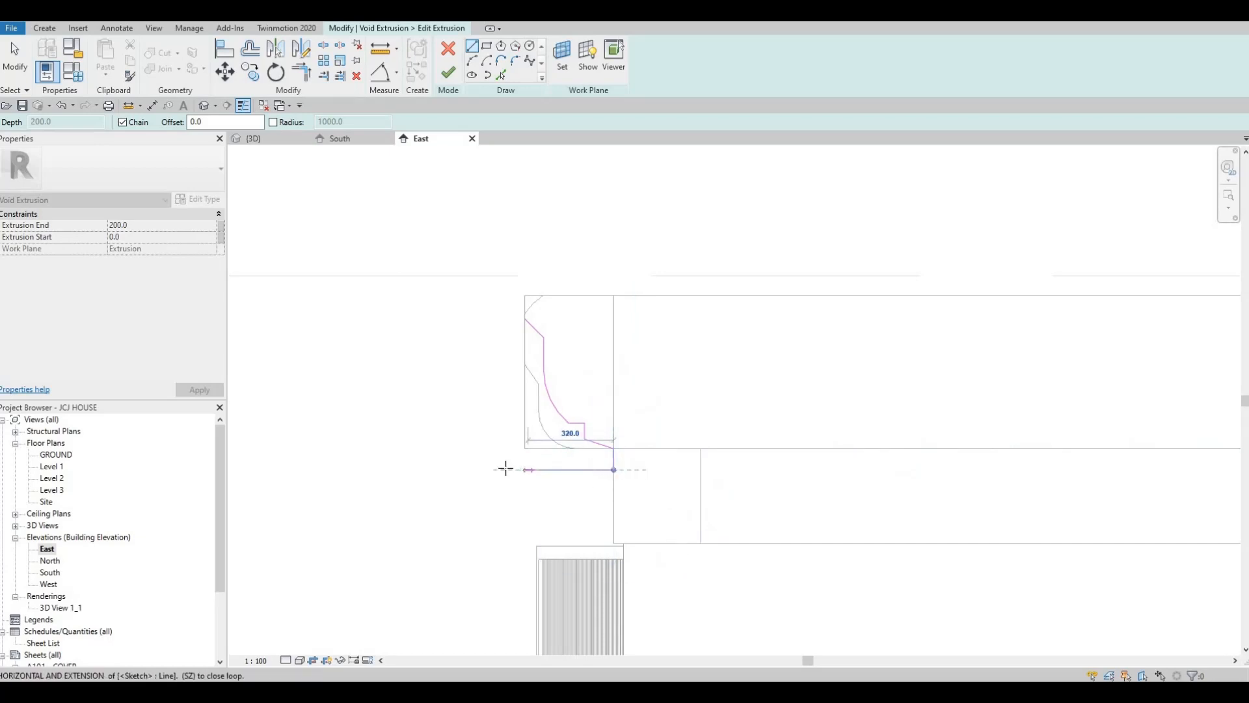
{"action": "left_click", "coordinate": [508, 470]}
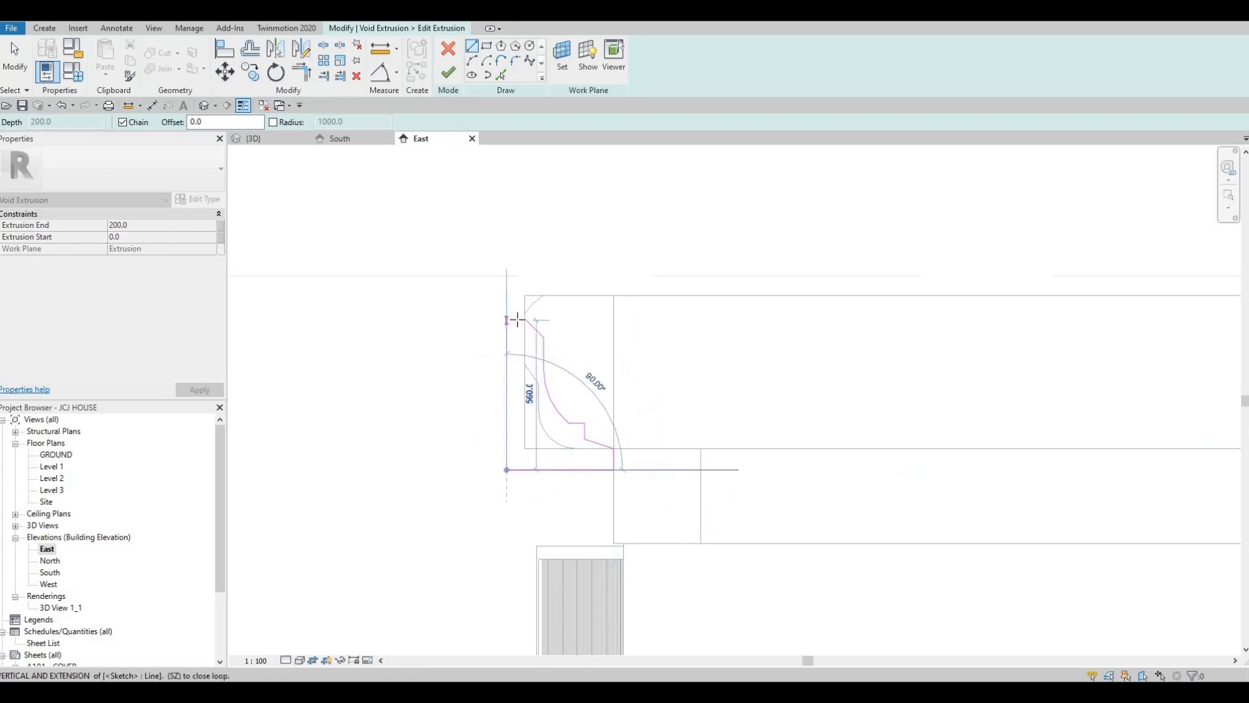
{"action": "left_click", "coordinate": [510, 320]}
{"action": "left_click", "coordinate": [524, 320]}
{"action": "key", "text": "Escape"}
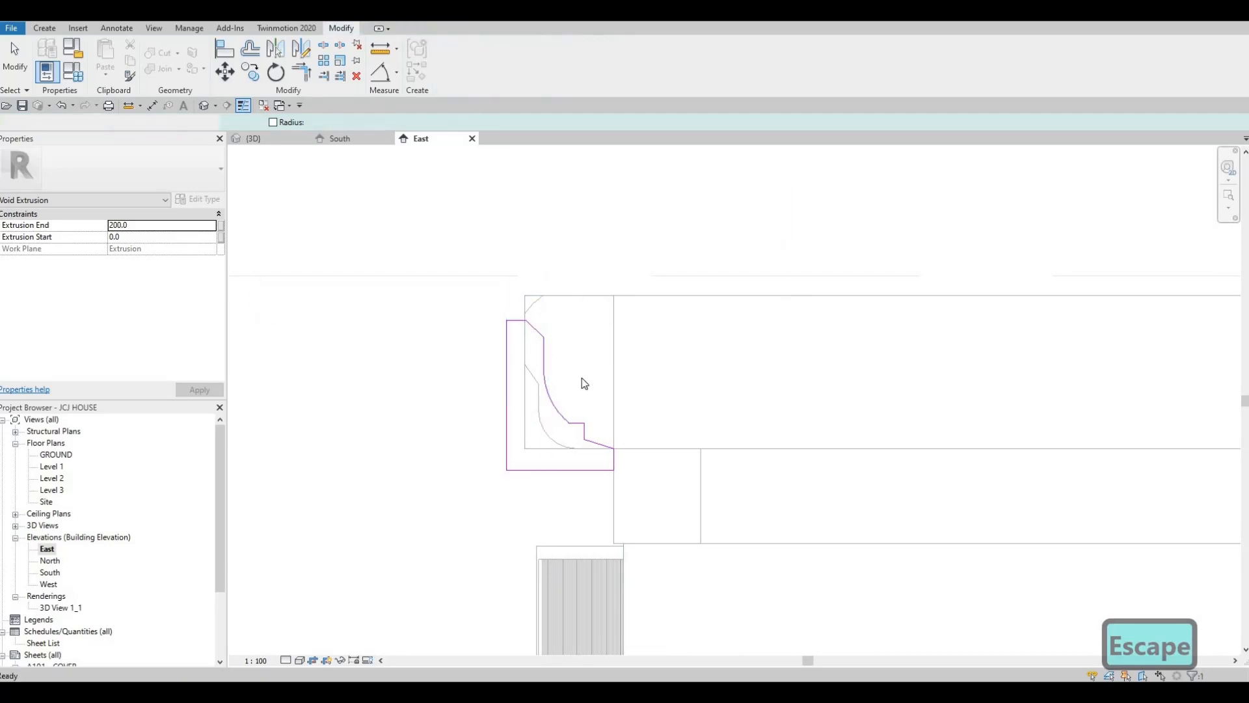
Inspect the reshaped end of the outermost beam in the 3D view
{"action": "left_click", "coordinate": [205, 106]}
{"action": "scroll", "coordinate": [1006, 411], "scroll_direction": "down", "scroll_amount": 2}
{"action": "middle_click_drag", "start_coordinate": [1036, 368], "coordinate": [1010, 361], "text": "shift"}
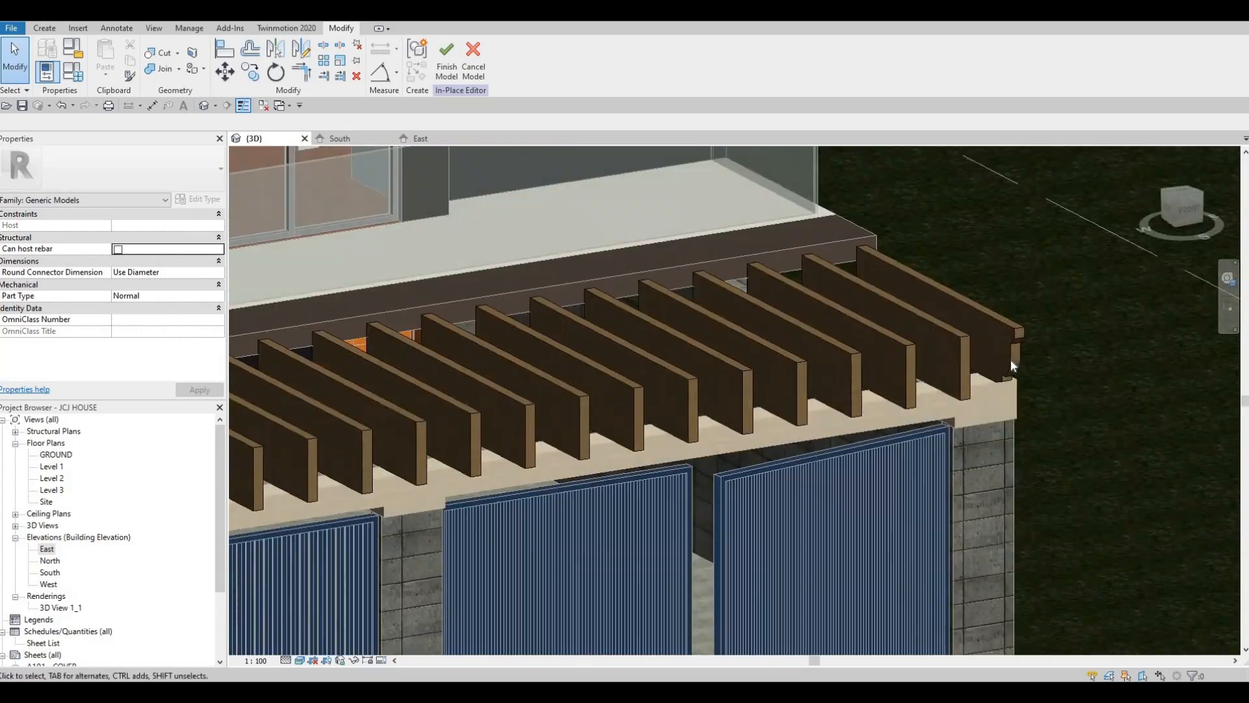
Select the void extrusion at the outermost beam's end and stretch it along the beam row to a depth of about 3195
{"action": "left_click", "coordinate": [1010, 358]}
{"action": "key", "text": "Escape"}
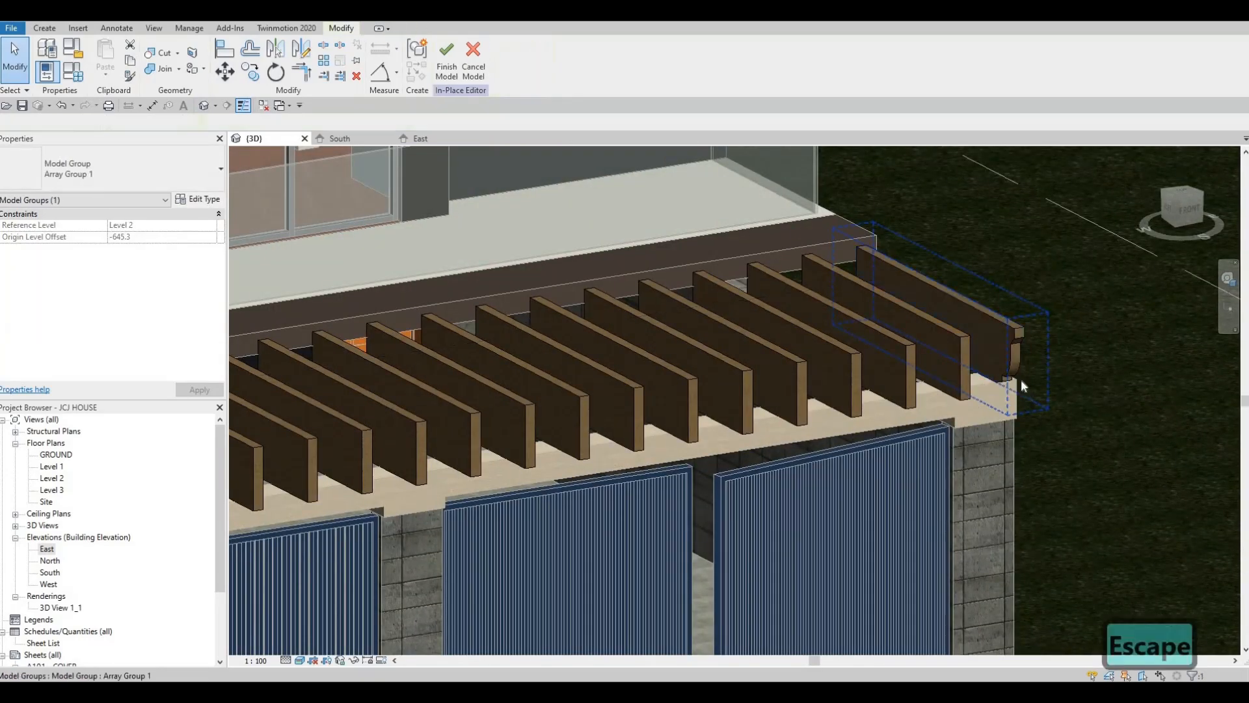
{"action": "key", "text": "Escape"}
{"action": "key", "text": "Caps_Lock"}
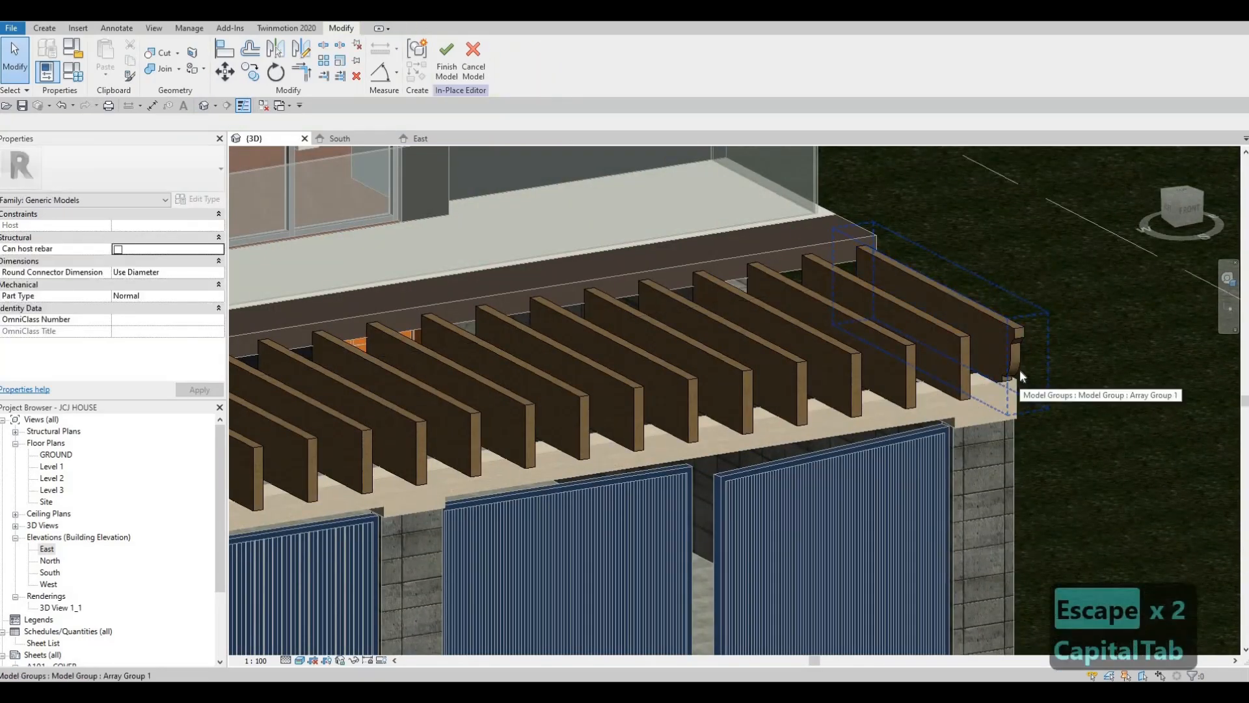
{"action": "key", "text": "Caps_Lock"}
{"action": "key", "text": "Tab"}
{"action": "scroll", "coordinate": [1013, 379], "scroll_direction": "up", "scroll_amount": 1}
{"action": "left_click", "coordinate": [1012, 379]}
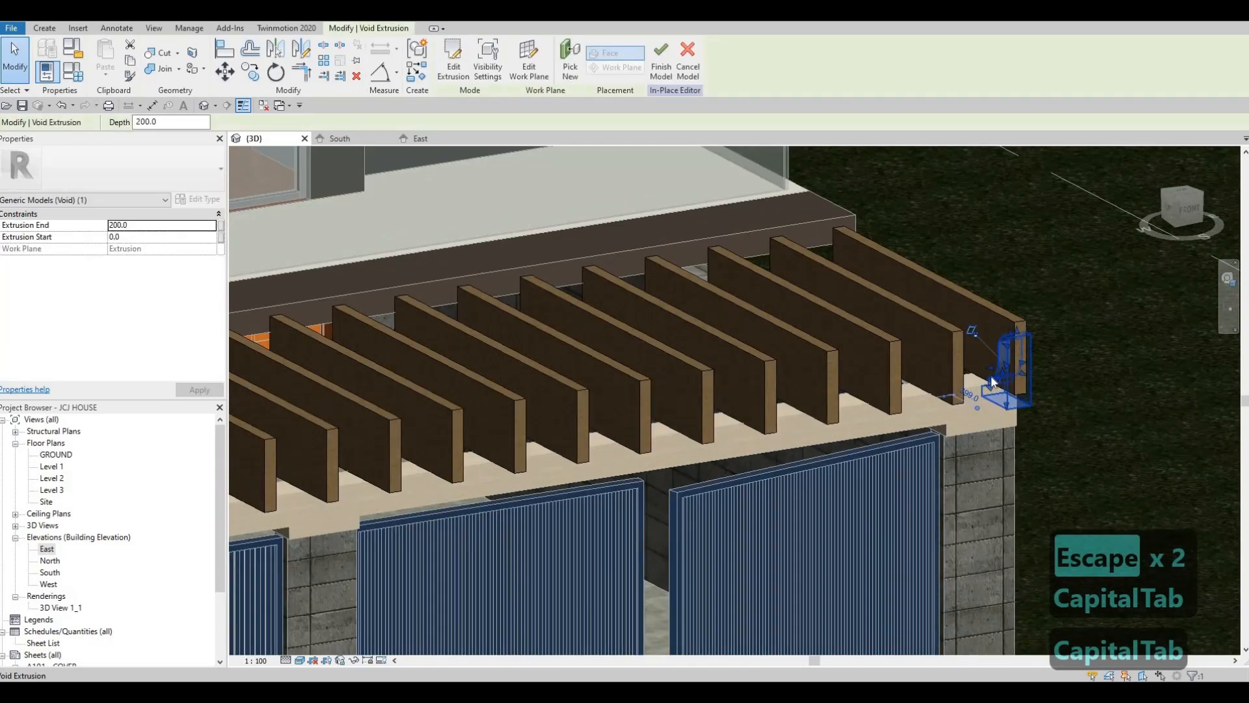
{"action": "scroll", "coordinate": [1006, 380], "scroll_direction": "down", "scroll_amount": 1}
{"action": "scroll", "coordinate": [980, 389], "scroll_direction": "up", "scroll_amount": 1}
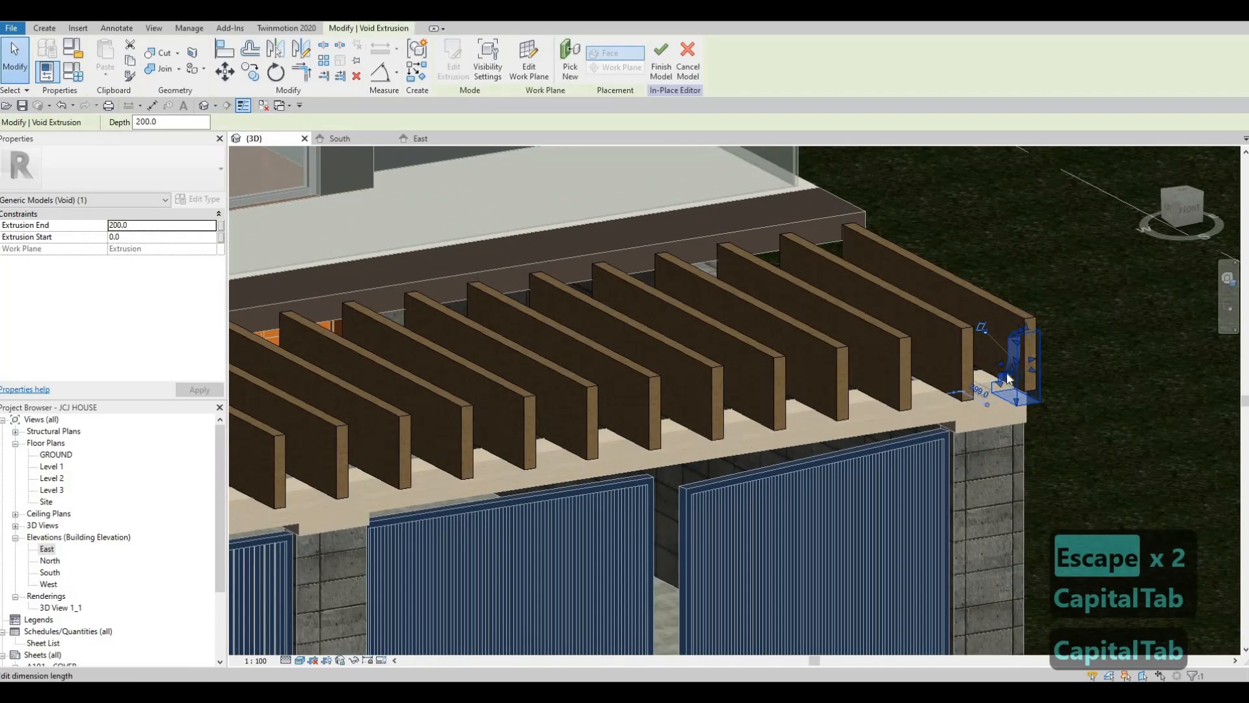
{"action": "mouse_move", "coordinate": [996, 388]}
{"action": "middle_mouse_down", "text": "shift"}
{"action": "mouse_move", "coordinate": [954, 385]}
{"action": "mouse_move", "coordinate": [1003, 366]}
{"action": "middle_mouse_up", "text": "shift"}
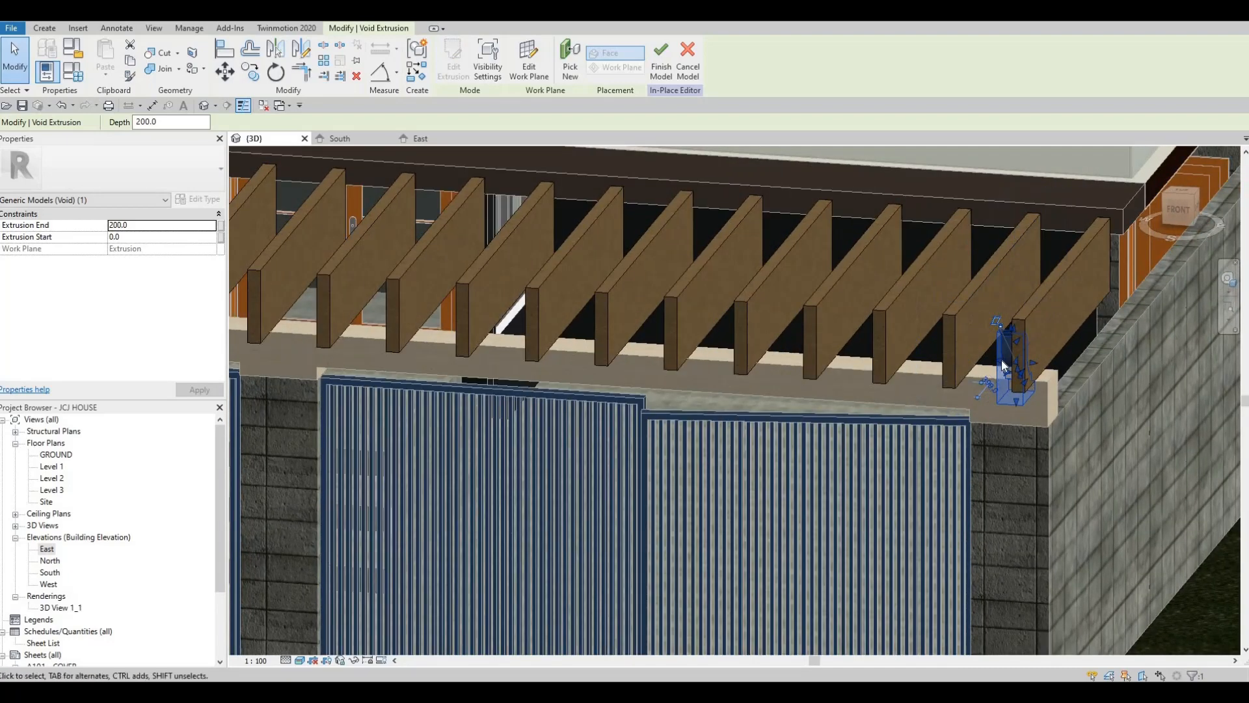
{"action": "left_click_drag", "start_coordinate": [896, 358], "coordinate": [606, 365]}
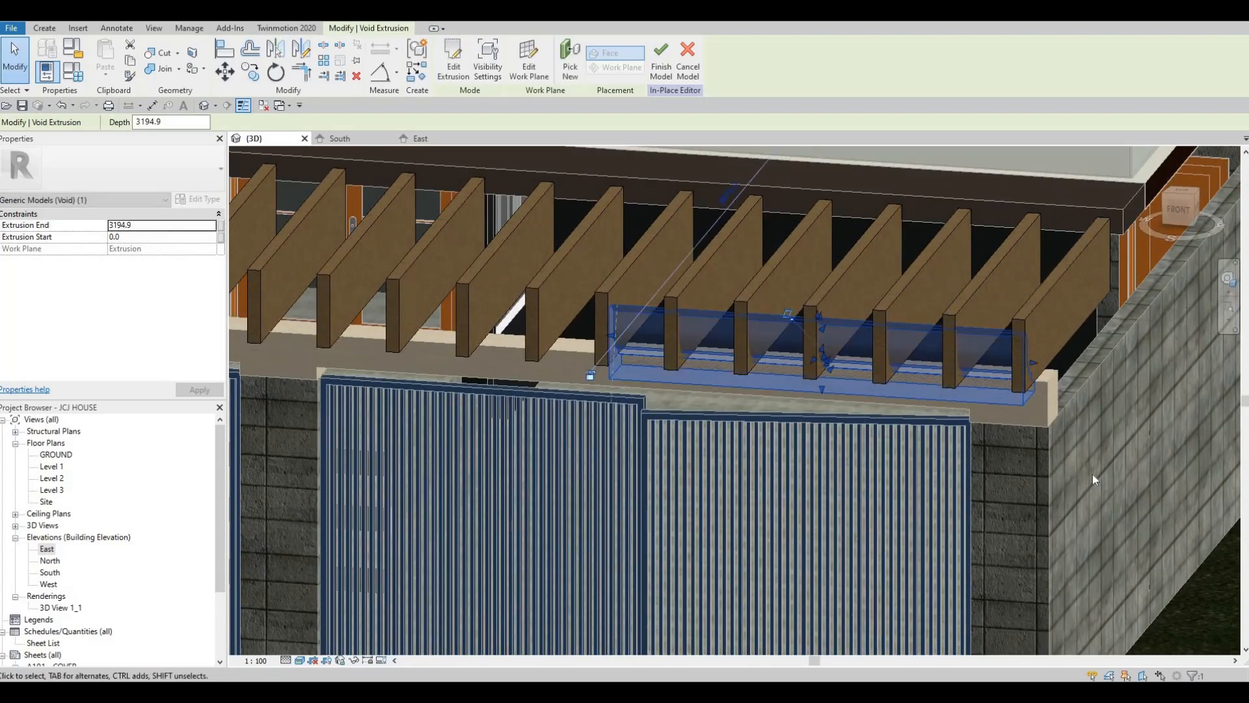
Stretch the void along all the pergola beams to an extrusion end of 8155 and extend its start to -100
{"action": "middle_click_drag", "start_coordinate": [642, 393], "coordinate": [1021, 425]}
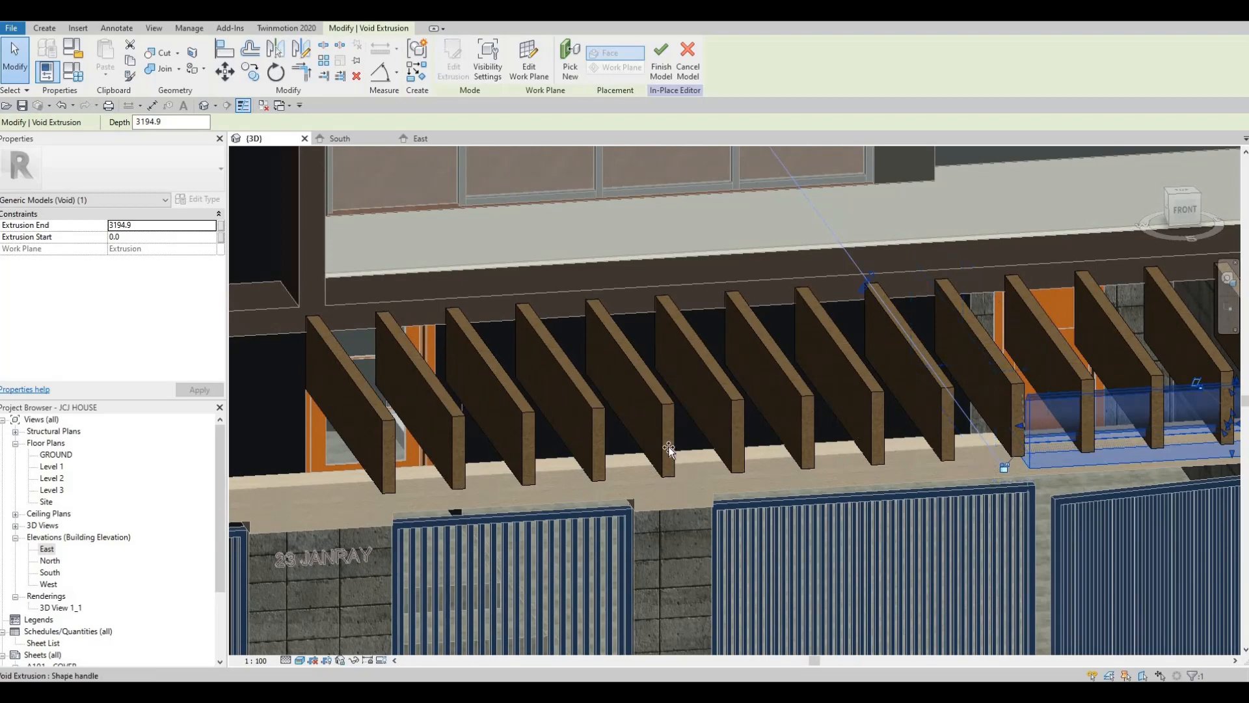
{"action": "left_click_drag", "start_coordinate": [387, 455], "coordinate": [475, 474]}
{"action": "scroll", "coordinate": [478, 479], "scroll_direction": "down", "scroll_amount": 3}
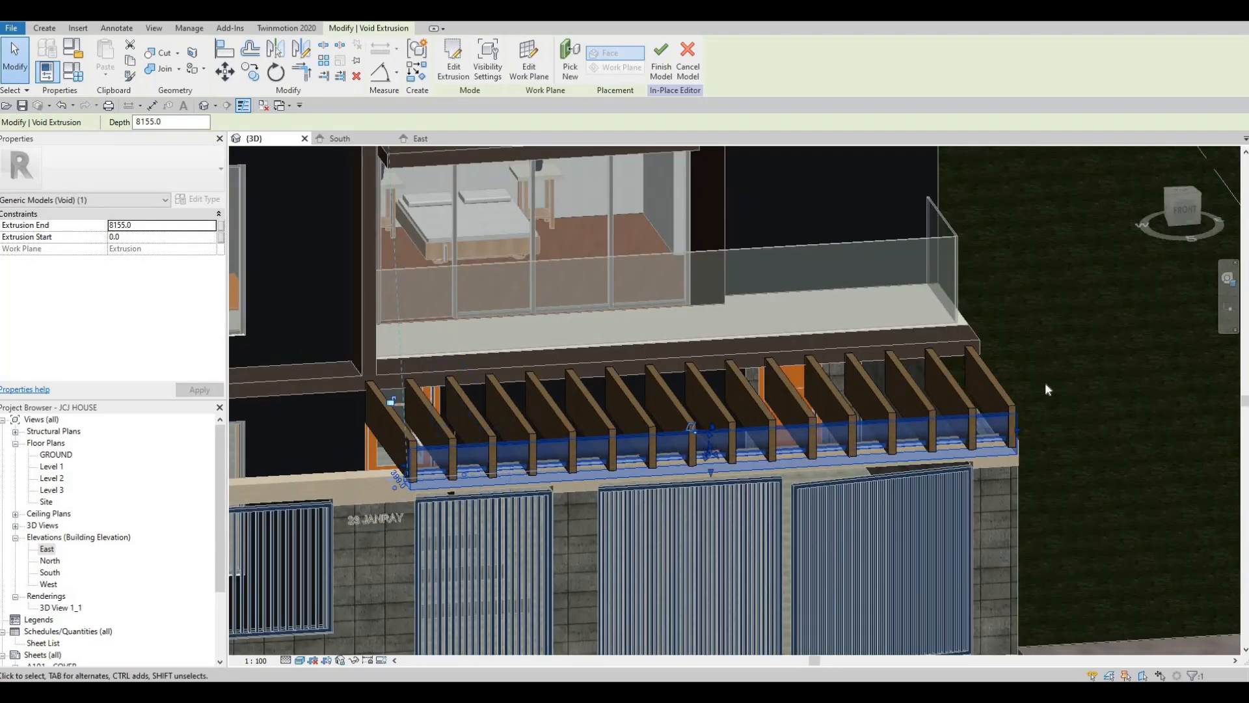
{"action": "scroll", "coordinate": [1001, 461], "scroll_direction": "up", "scroll_amount": 5}
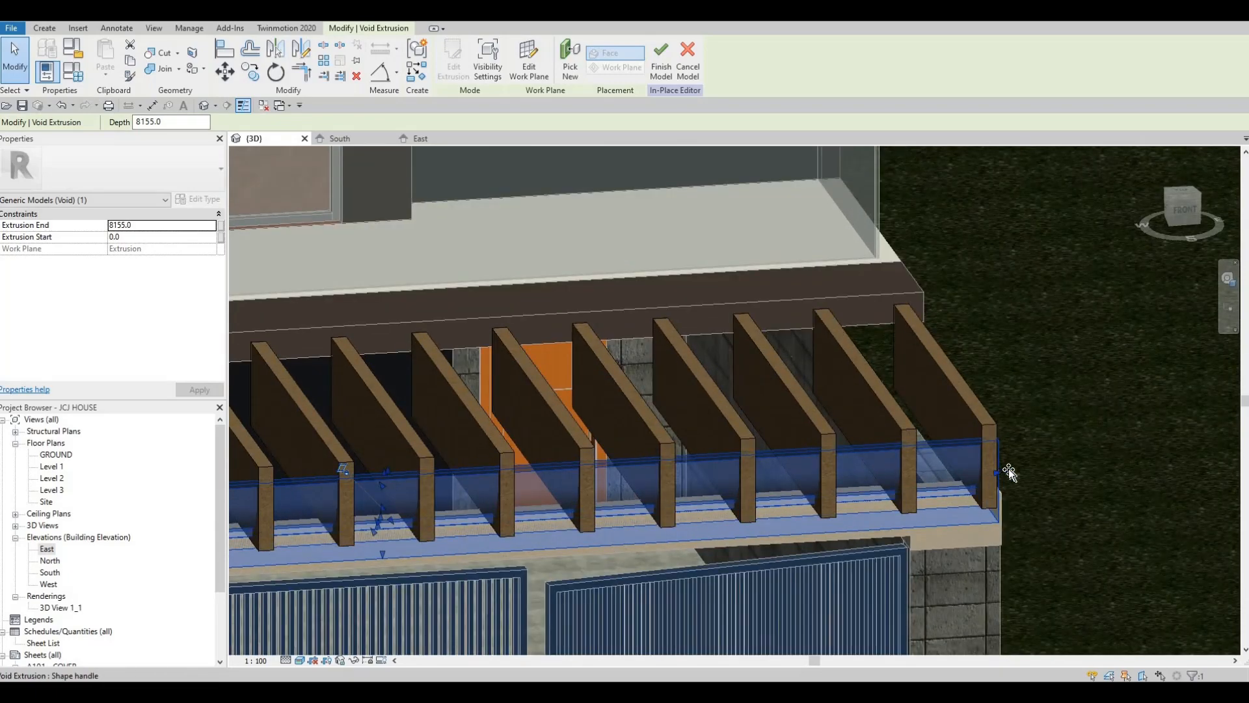
{"action": "left_click_drag", "start_coordinate": [1009, 473], "coordinate": [1023, 473]}
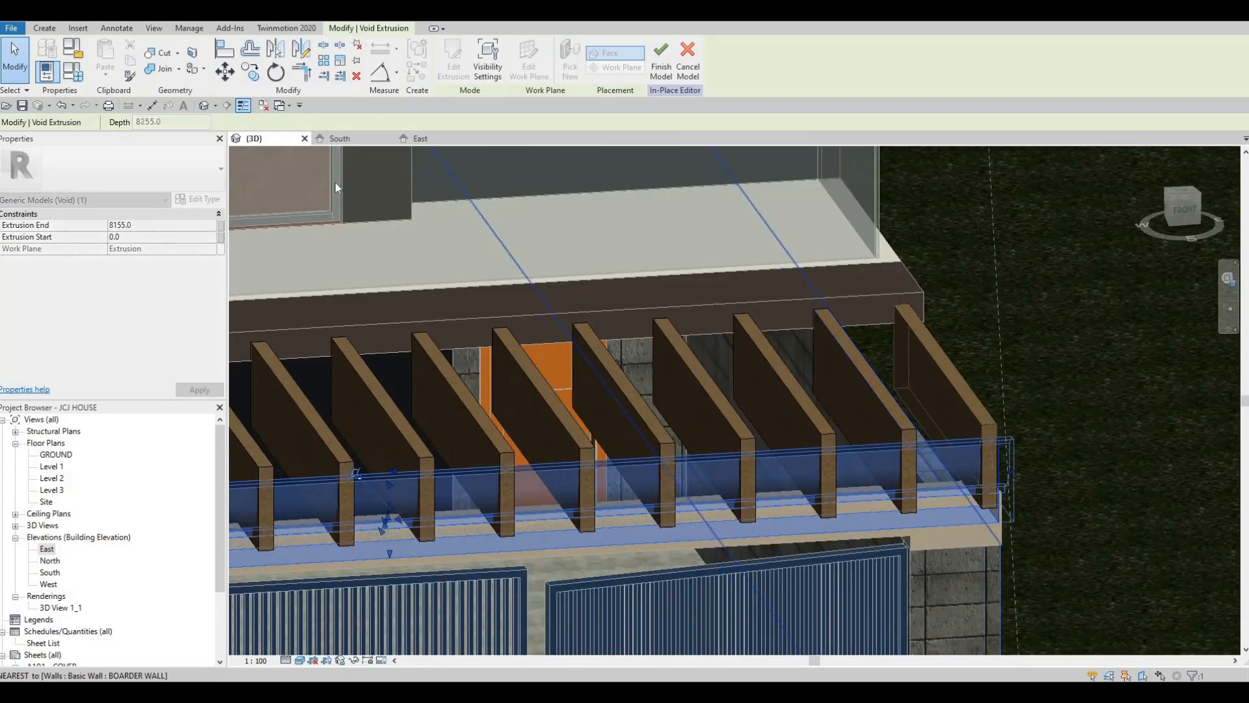
Cut the void extrusion from the seven beams next to the already shaped outermost one, working inward beam by beam
{"action": "left_click", "coordinate": [165, 52]}
{"action": "scroll", "coordinate": [789, 449], "scroll_direction": "down", "scroll_amount": 5}
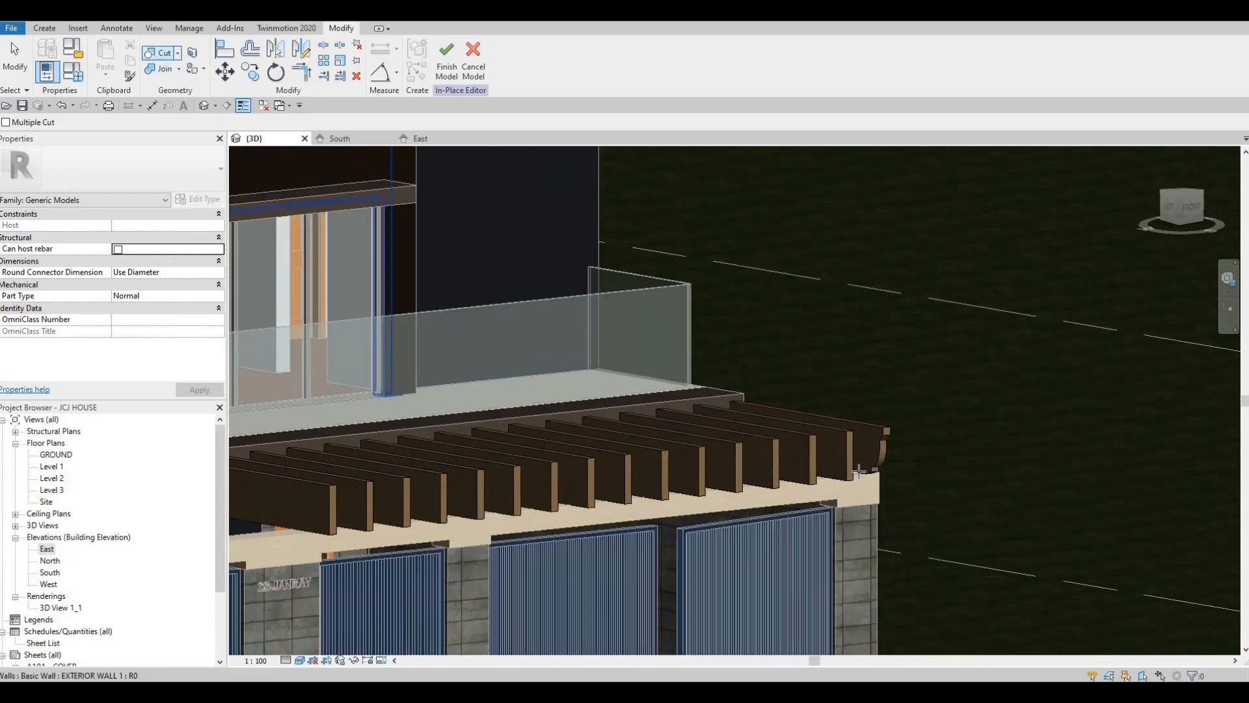
{"action": "left_click", "coordinate": [883, 468]}
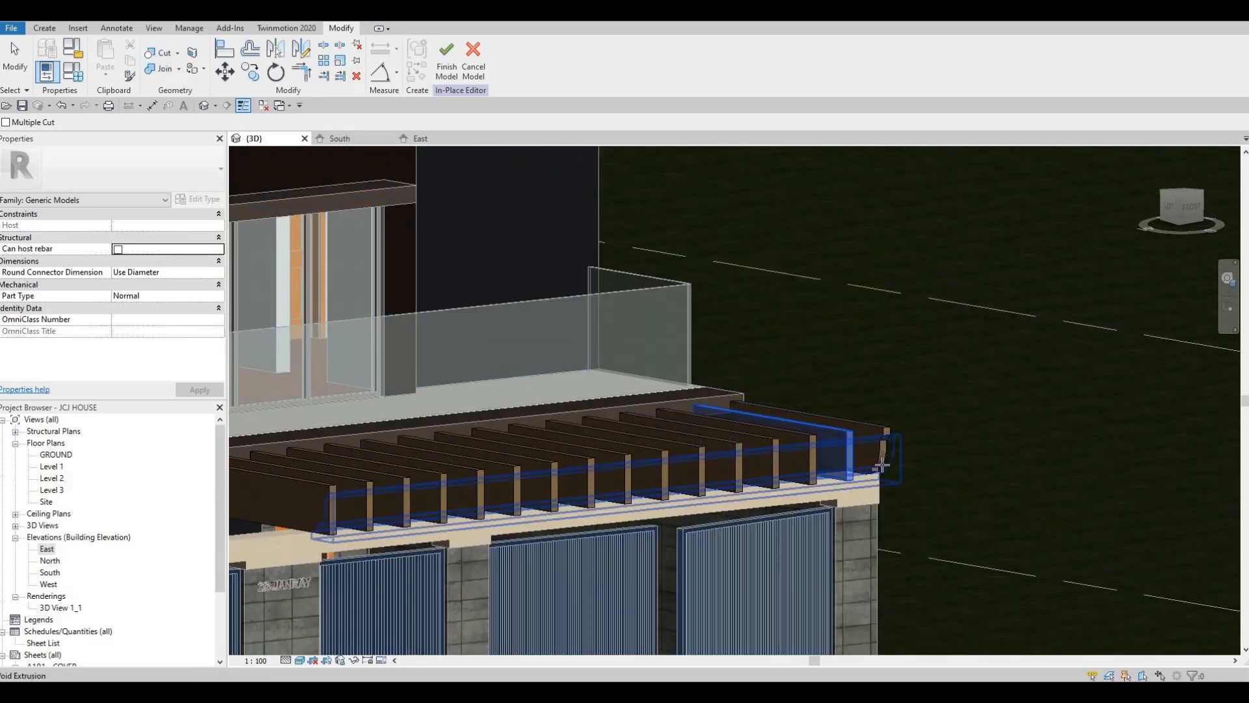
{"action": "left_click", "coordinate": [810, 475]}
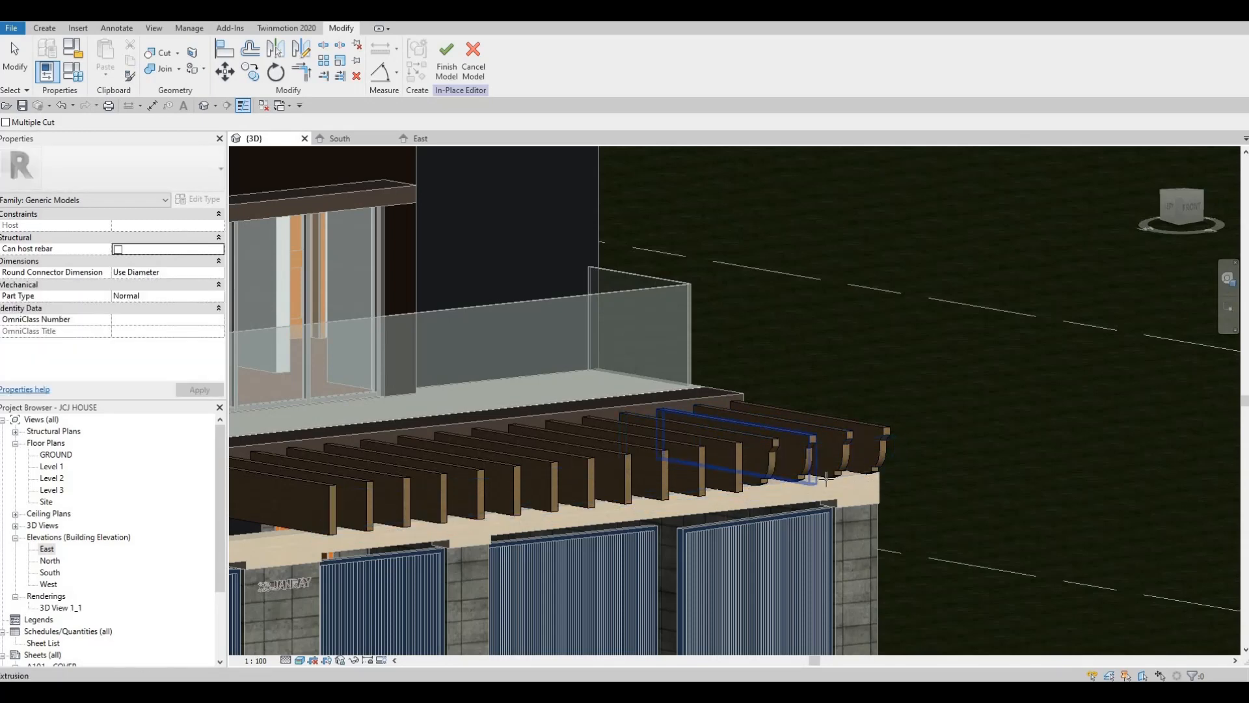
{"action": "scroll", "coordinate": [827, 480], "scroll_direction": "up", "scroll_amount": 3}
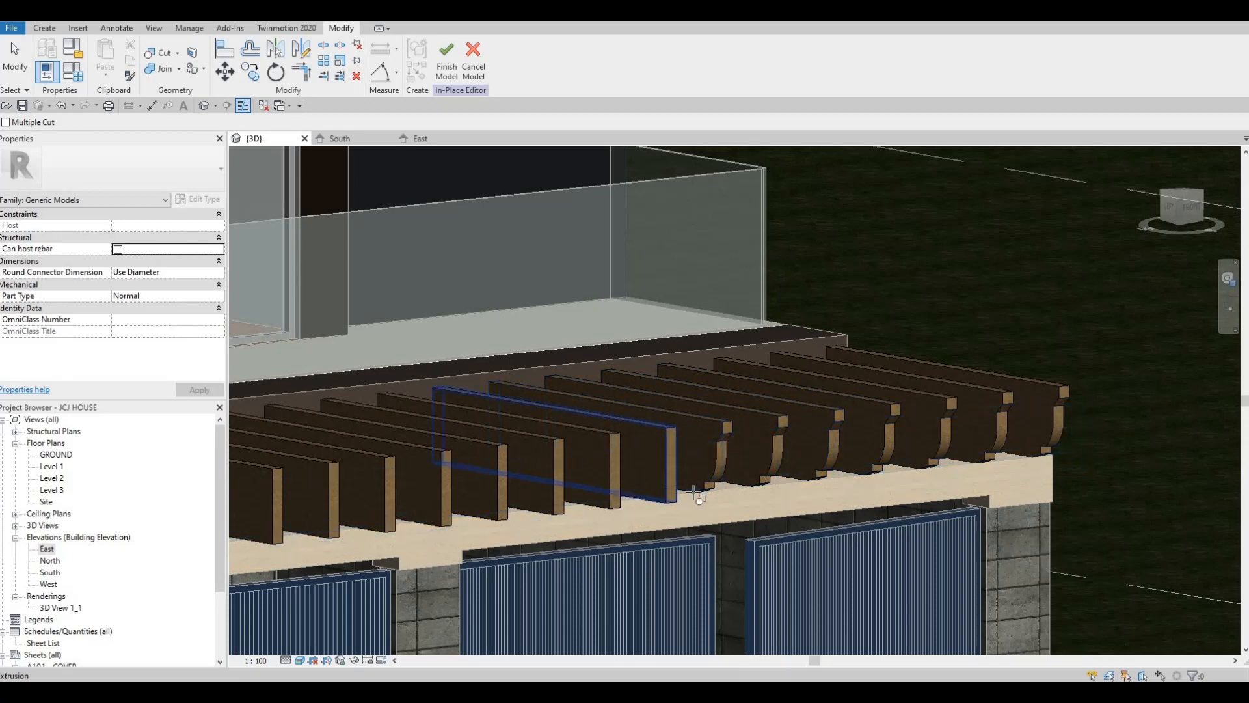
{"action": "left_click", "coordinate": [695, 493]}
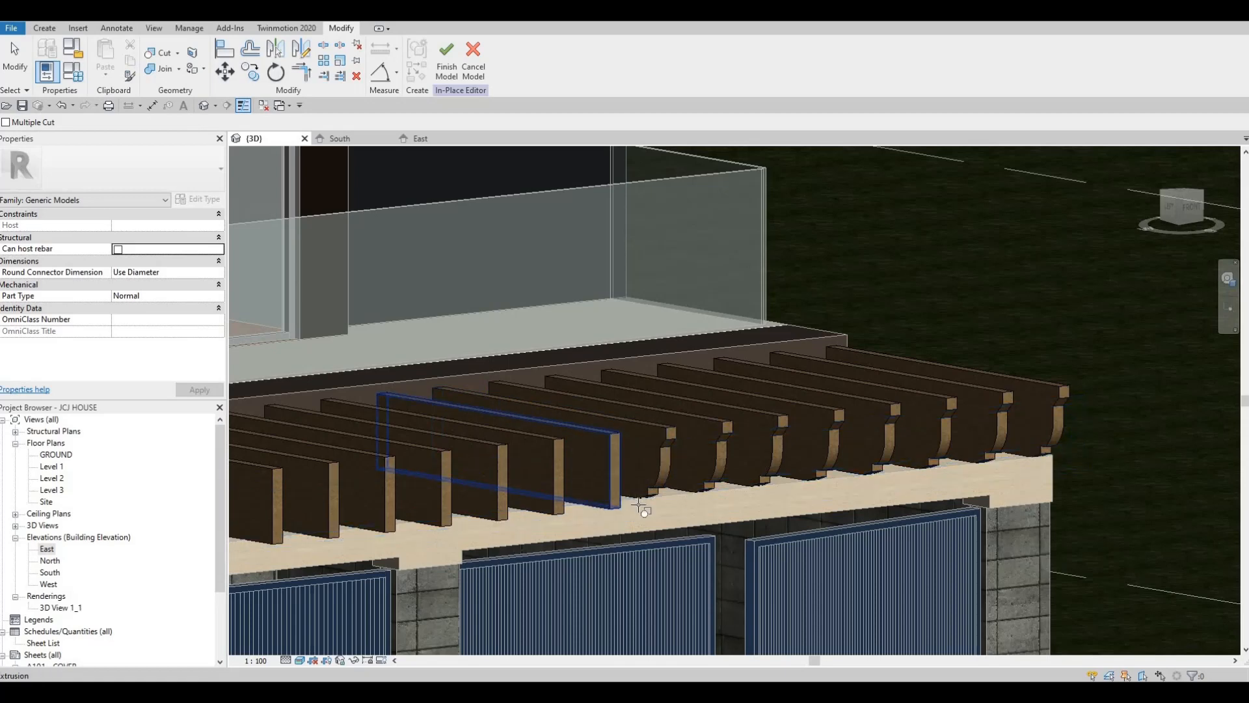
Cut the void extrusion from the remaining seven beams up to the far end of the pergola and exit the Cut tool
{"action": "left_click", "coordinate": [642, 497]}
{"action": "middle_click_drag", "start_coordinate": [642, 497], "coordinate": [912, 388]}
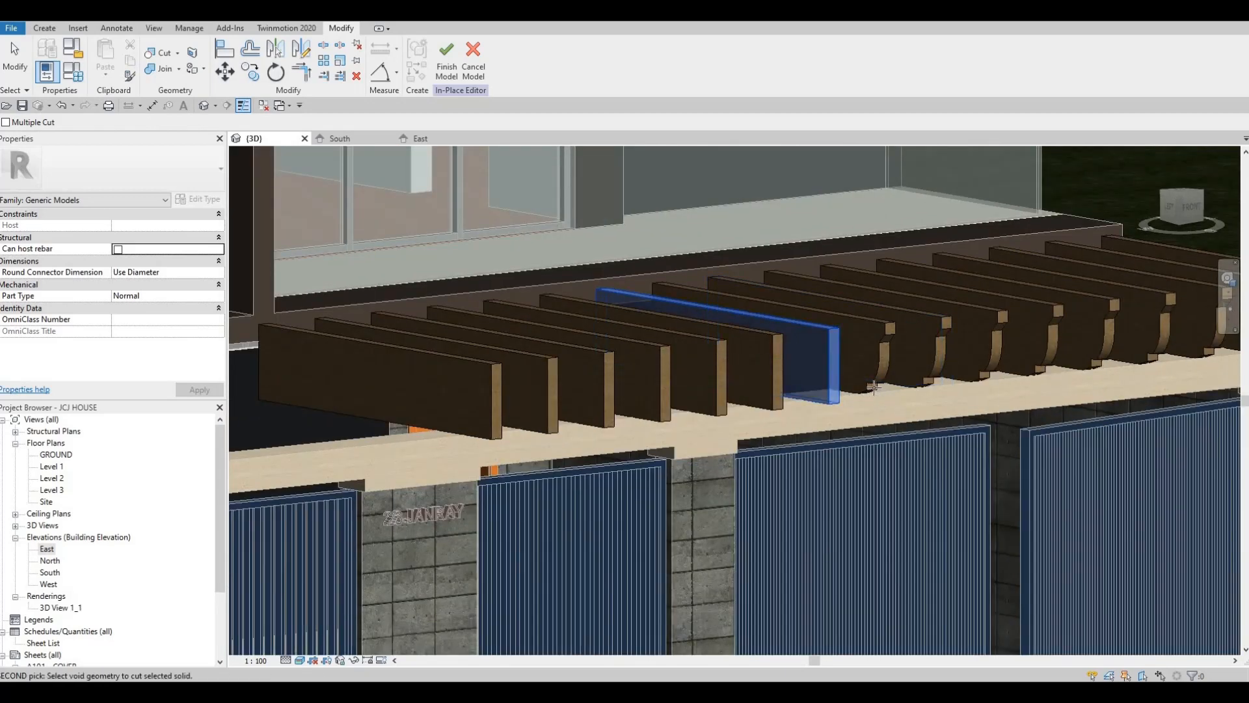
{"action": "left_click", "coordinate": [813, 394]}
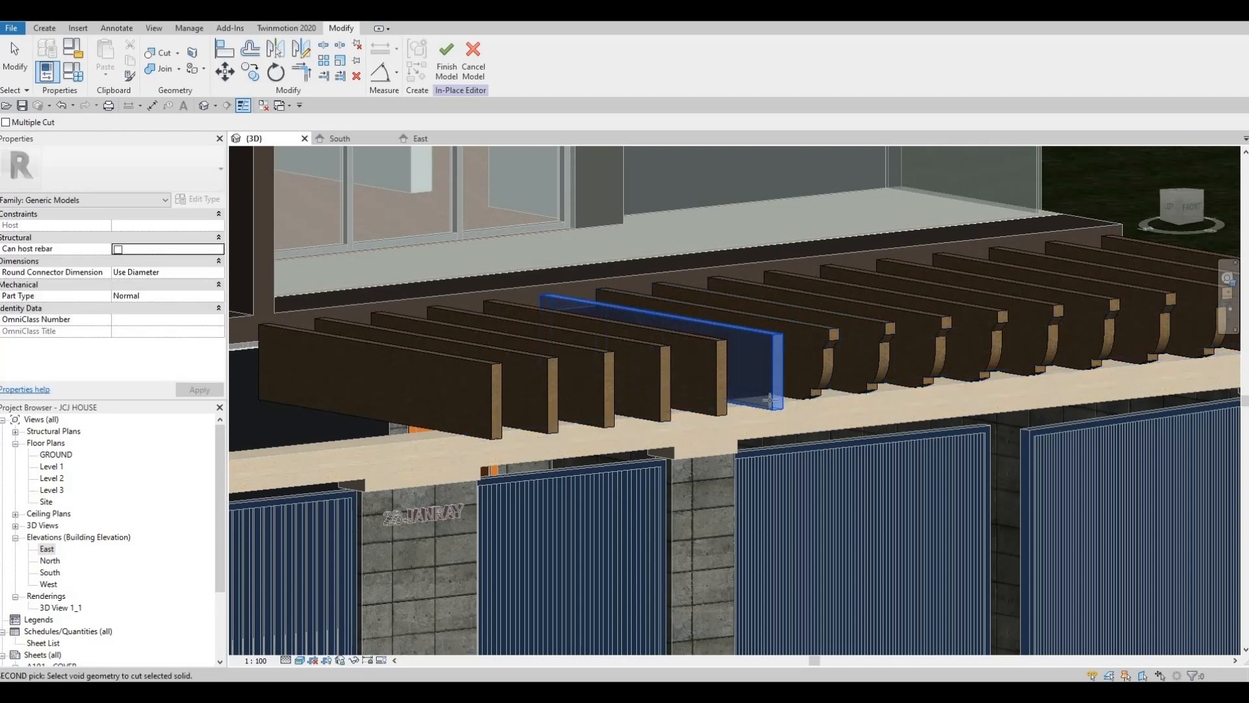
{"action": "left_click", "coordinate": [769, 399]}
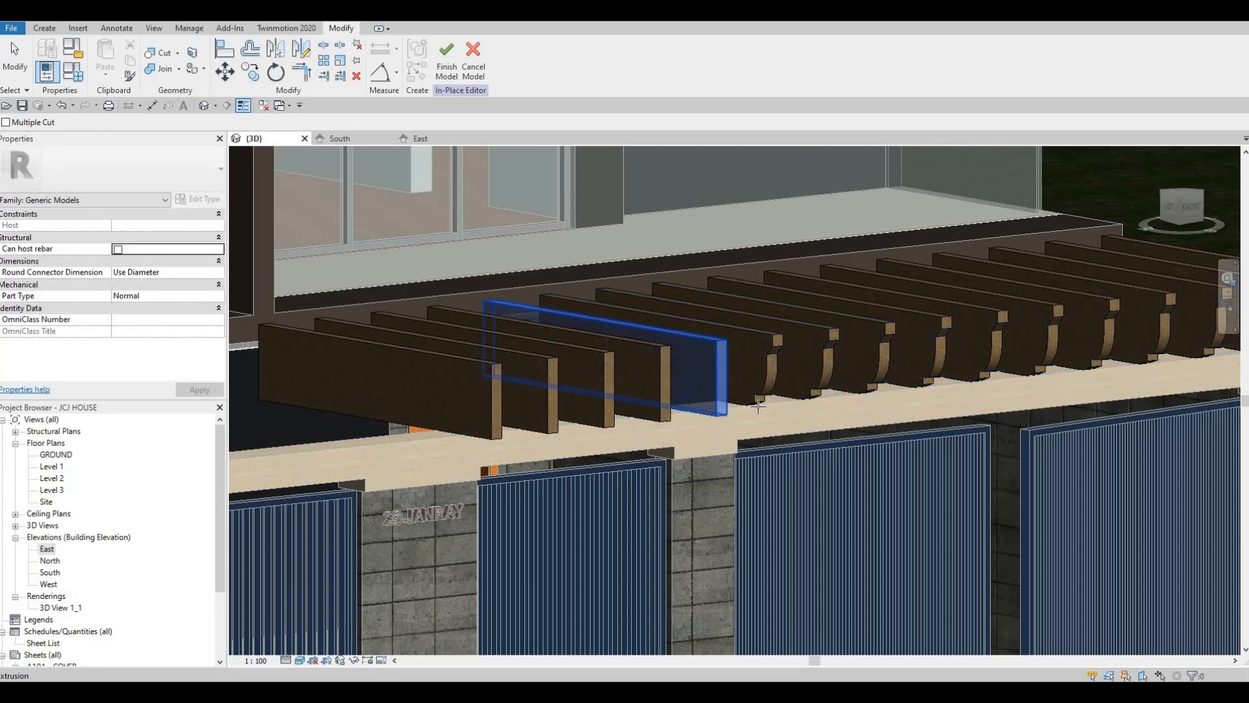
{"action": "left_click", "coordinate": [683, 415]}
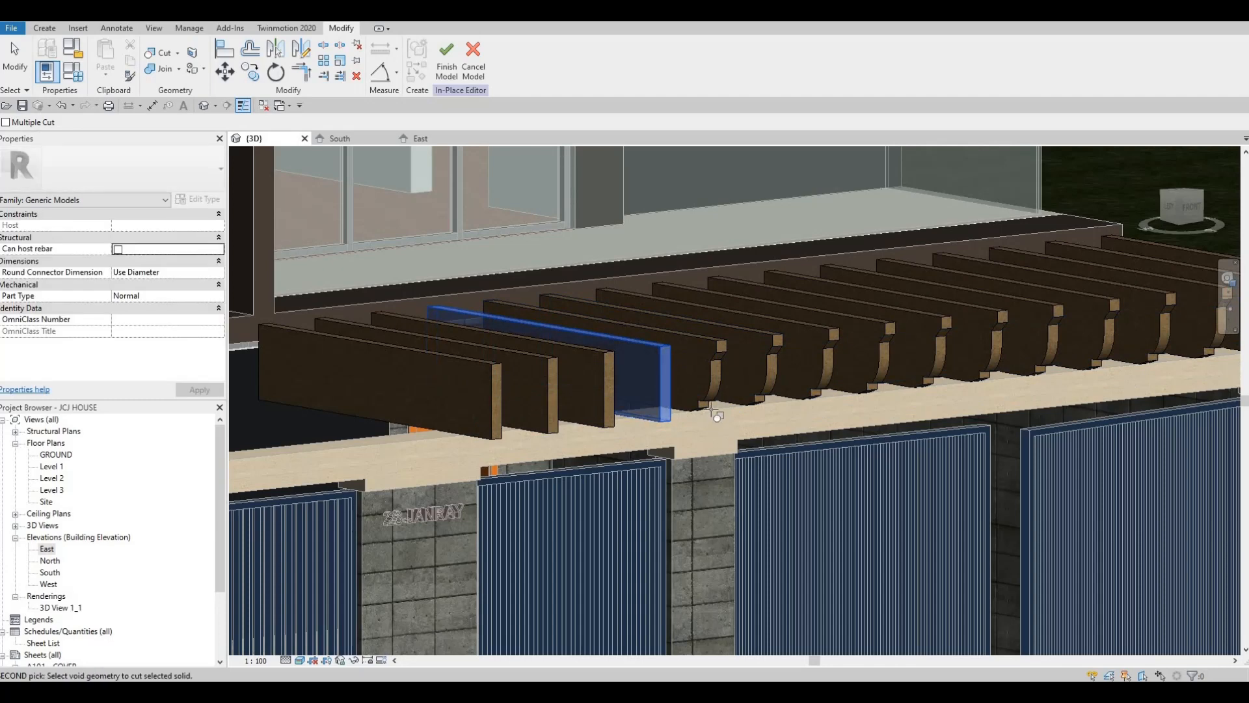
{"action": "left_click", "coordinate": [644, 414]}
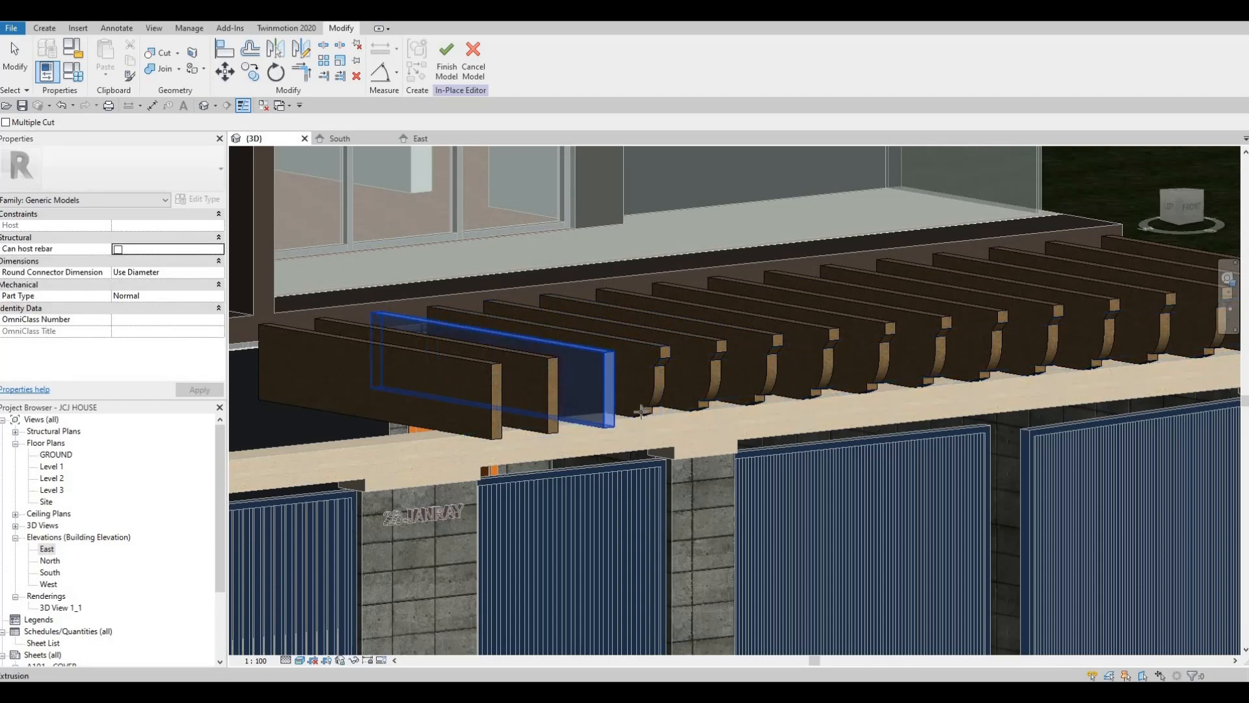
{"action": "left_click", "coordinate": [641, 411]}
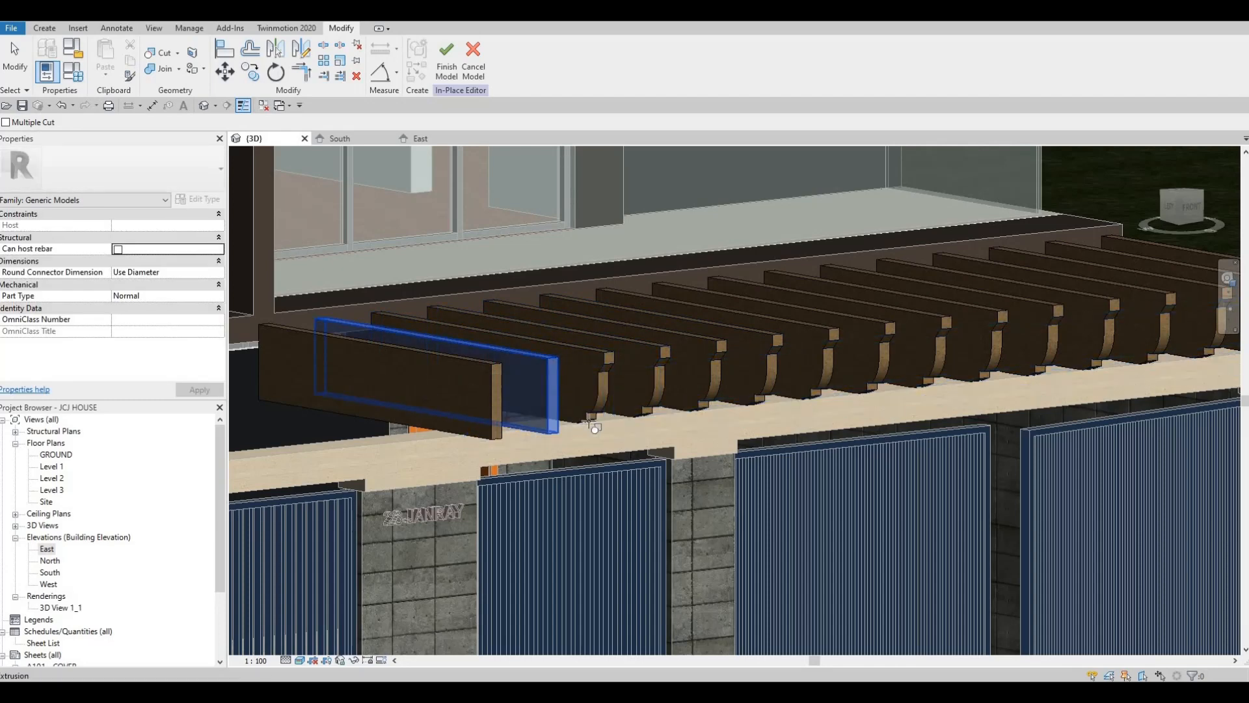
{"action": "left_click", "coordinate": [505, 422]}
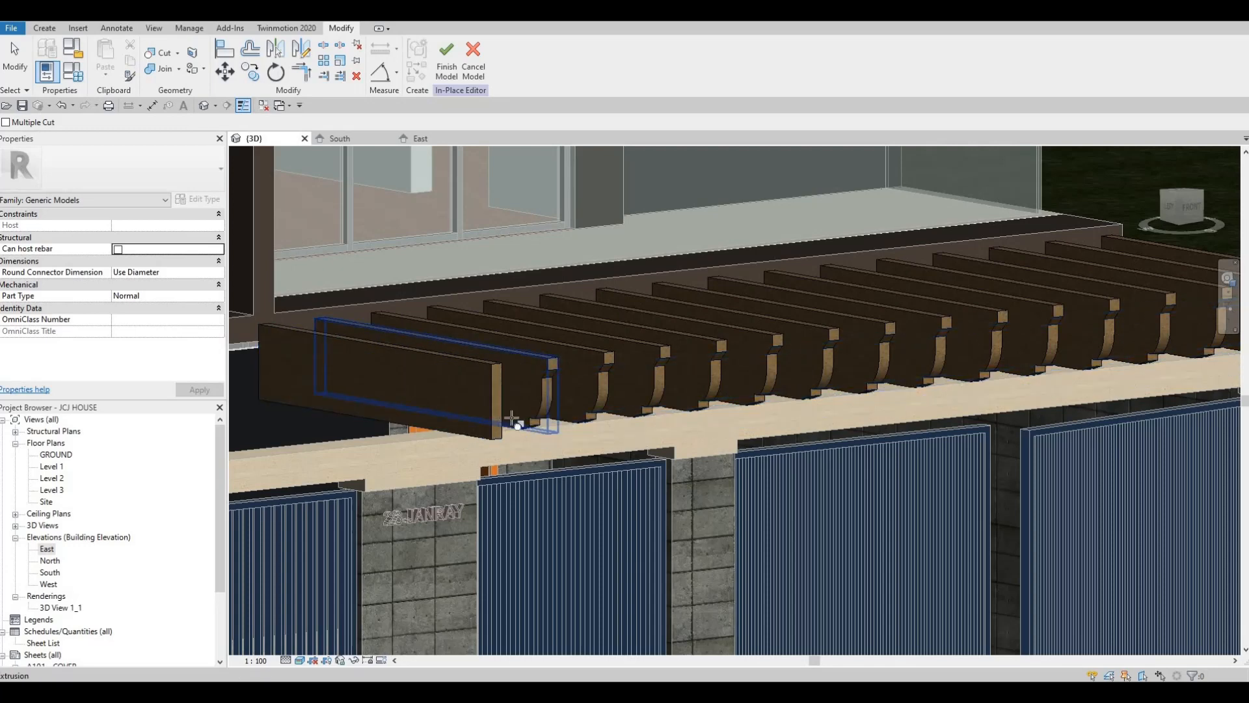
{"action": "left_click", "coordinate": [533, 423]}
{"action": "key", "text": "Escape"}
{"action": "key", "text": "Escape"}
Review the cut beam ends from the side and front of the house and finish the in-place pergola model
{"action": "scroll", "coordinate": [534, 392], "scroll_direction": "down", "scroll_amount": 5}
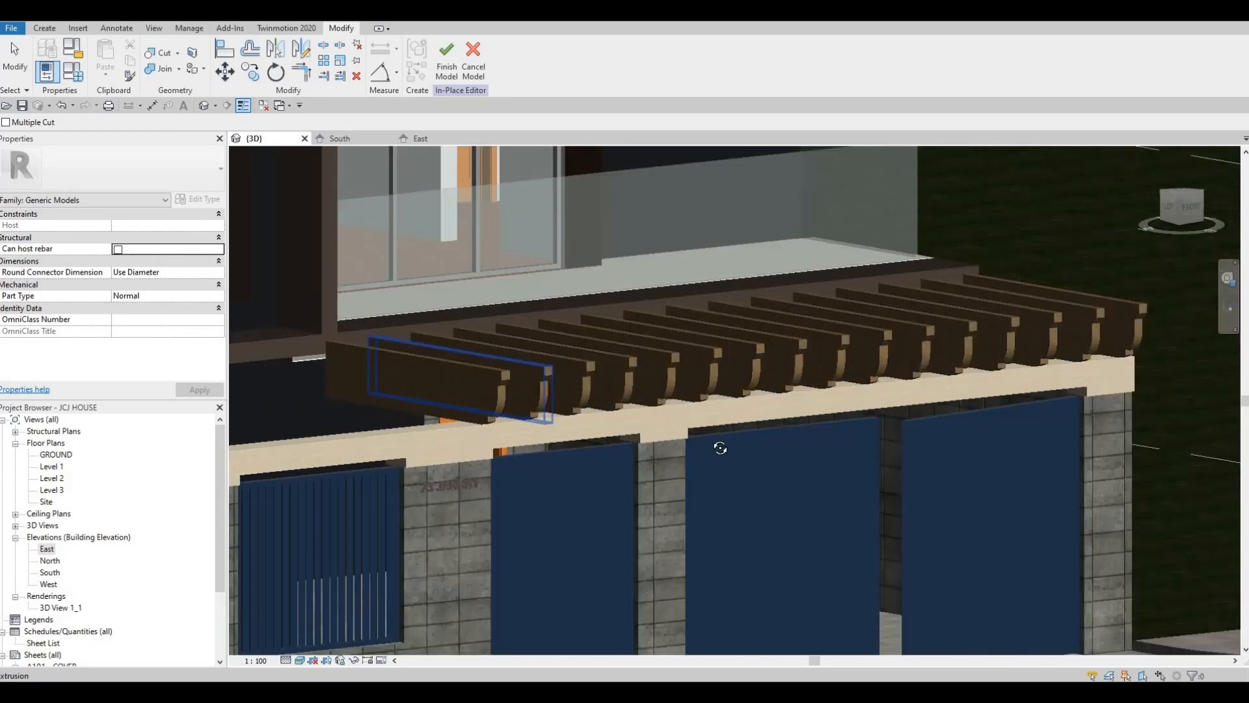
{"action": "middle_click_drag", "start_coordinate": [790, 431], "coordinate": [900, 389], "text": "shift"}
{"action": "scroll", "coordinate": [900, 389], "scroll_direction": "up", "scroll_amount": 5}
{"action": "key", "text": "Escape"}
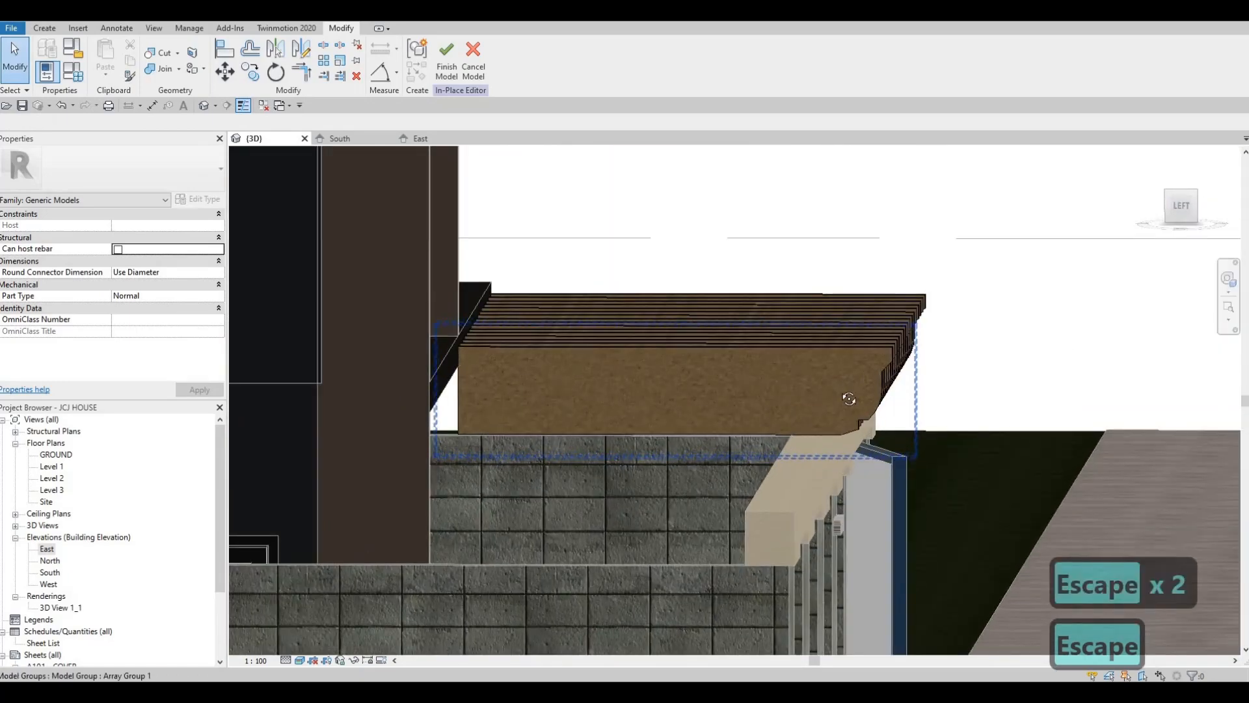
{"action": "middle_click_drag", "start_coordinate": [656, 424], "coordinate": [742, 423], "text": "shift"}
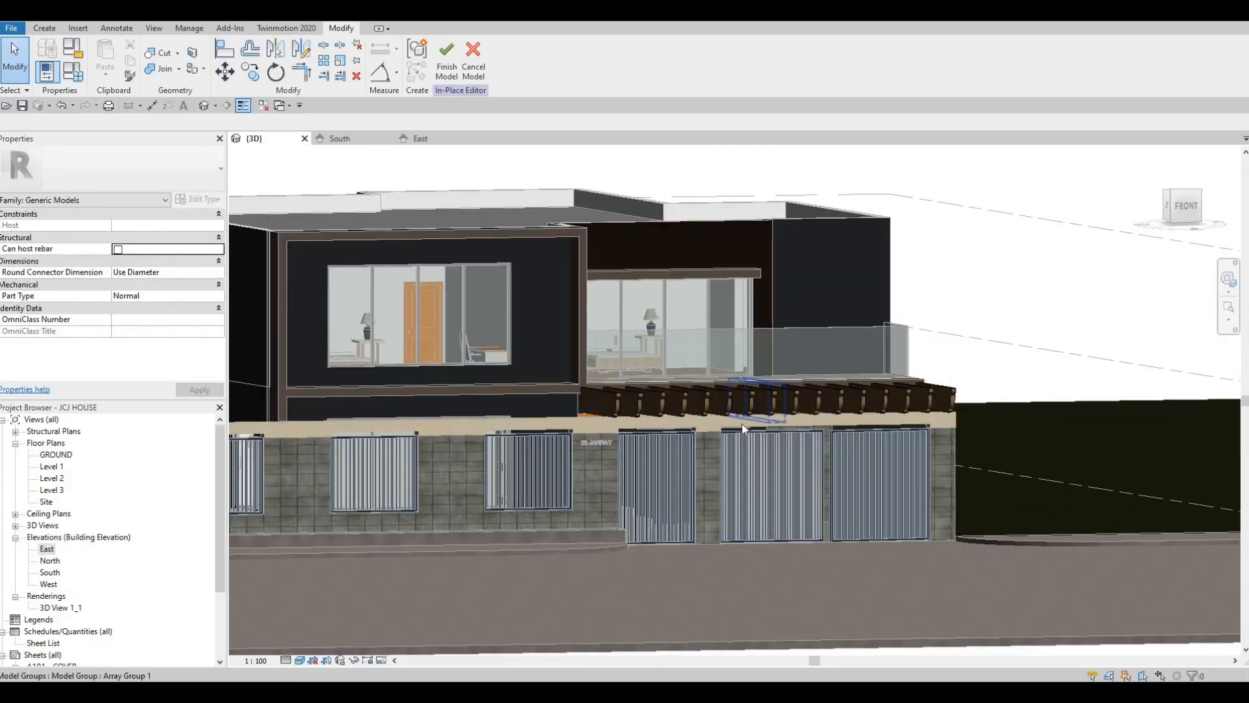
{"action": "middle_click_drag", "start_coordinate": [669, 353], "coordinate": [677, 377], "text": "shift"}
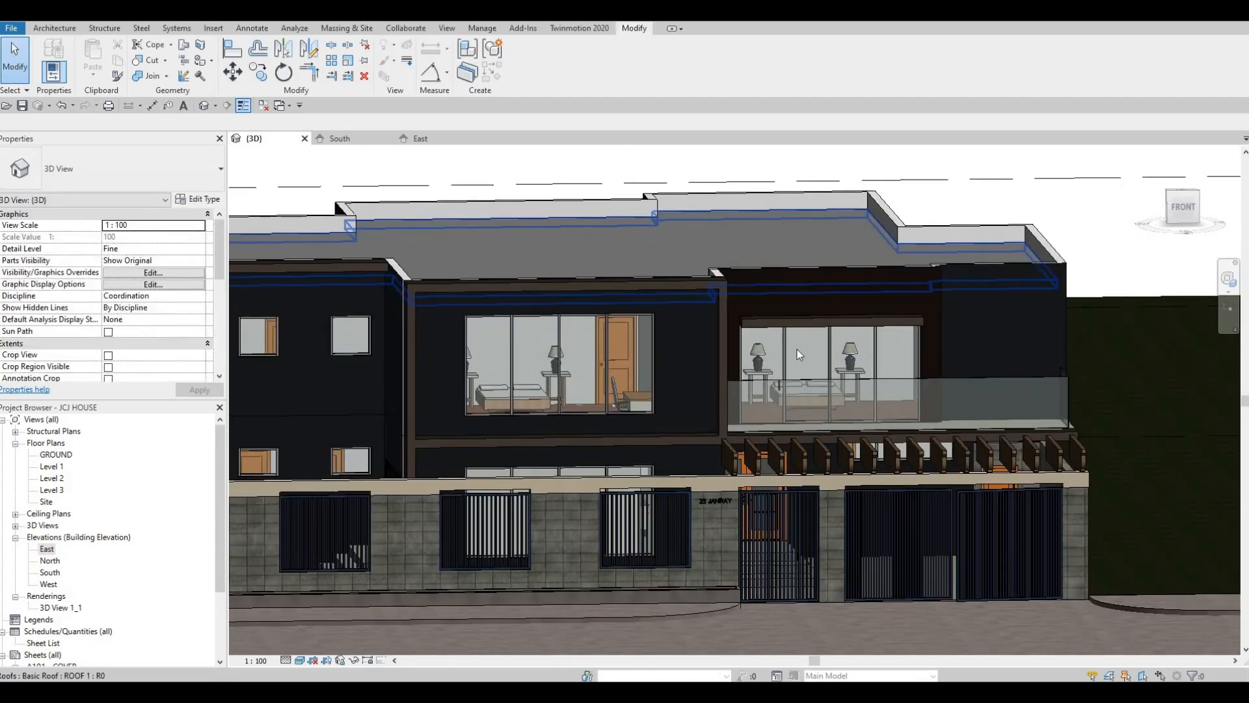
Switch to Google Drive and download the pot light face base square family from the All Extra Families folder
{"action": "scroll", "coordinate": [696, 353], "scroll_direction": "up", "scroll_amount": 5}
{"action": "scroll", "coordinate": [677, 363], "scroll_direction": "down", "scroll_amount": 5}
{"action": "scroll", "coordinate": [544, 405], "scroll_direction": "up", "scroll_amount": 3}
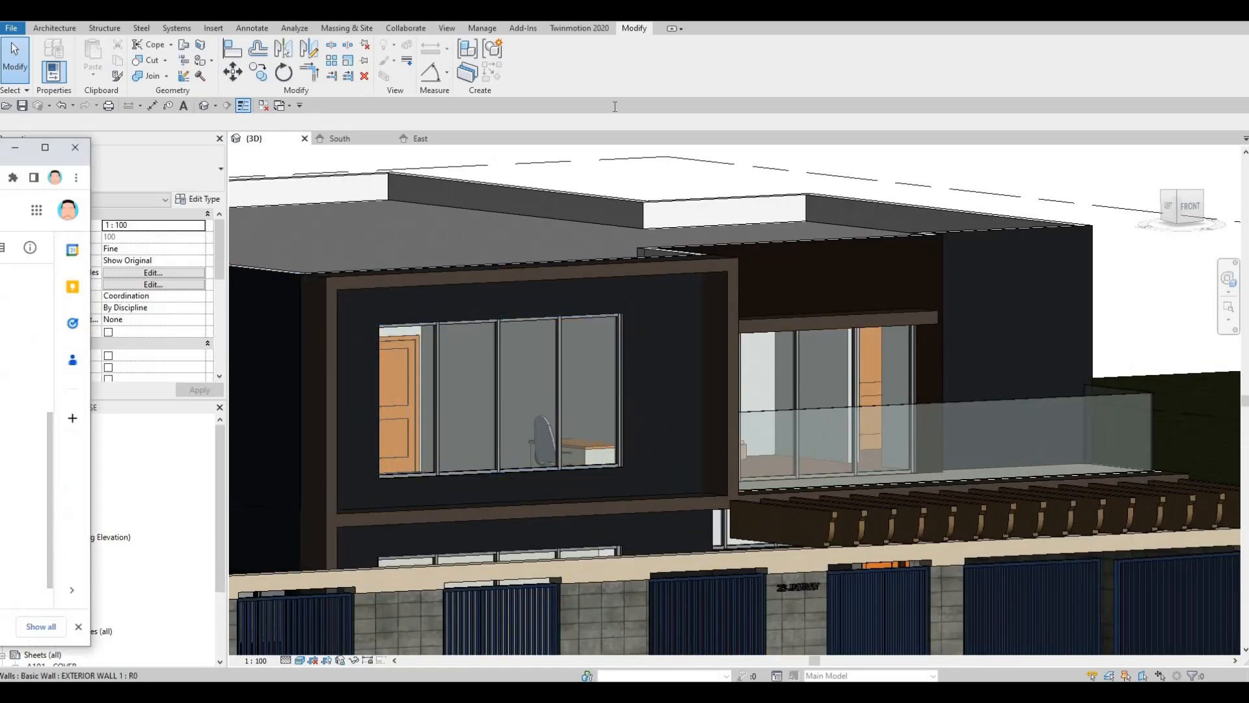
{"action": "left_click_drag", "start_coordinate": [0, 286], "coordinate": [579, 220]}
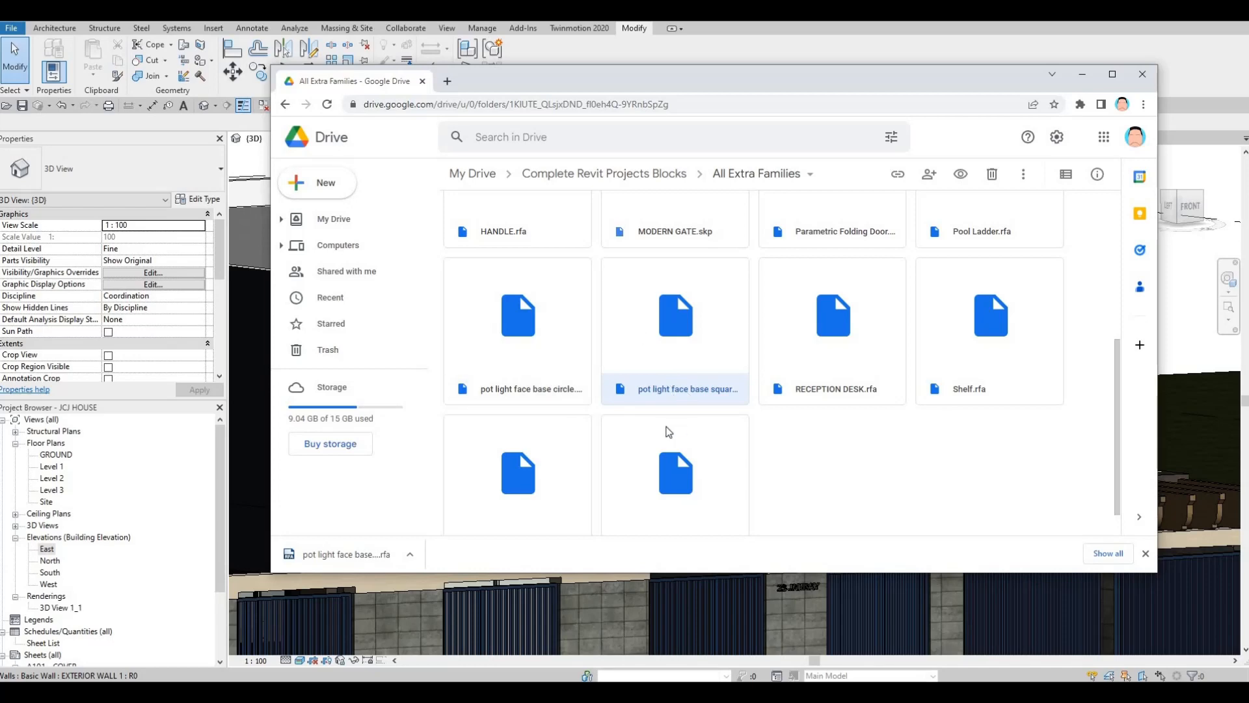
{"action": "scroll", "coordinate": [687, 423], "scroll_direction": "up", "scroll_amount": 2}
{"action": "scroll", "coordinate": [697, 392], "scroll_direction": "down", "scroll_amount": 2}
Load the pot light face base square family from the Downloads folder into the Revit project
{"action": "key", "text": "alt+Tab"}
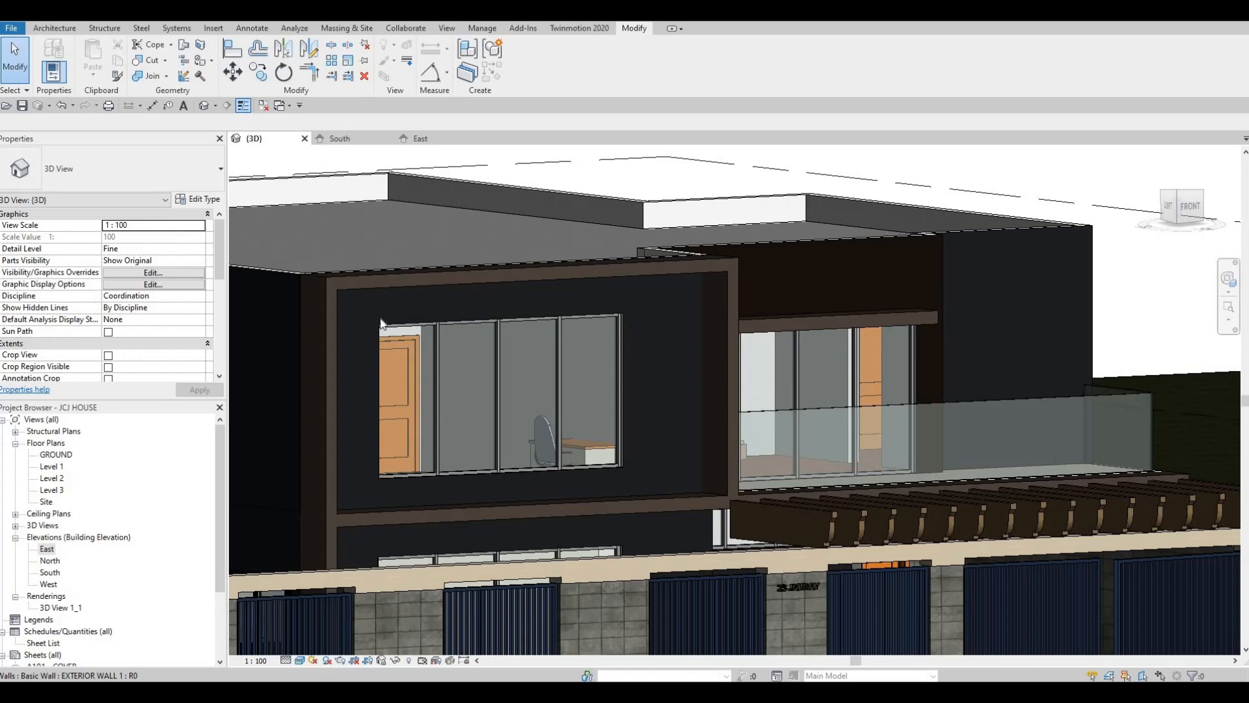
{"action": "key", "text": "alt+Tab"}
{"action": "left_click_drag", "start_coordinate": [304, 322], "coordinate": [1119, 362]}
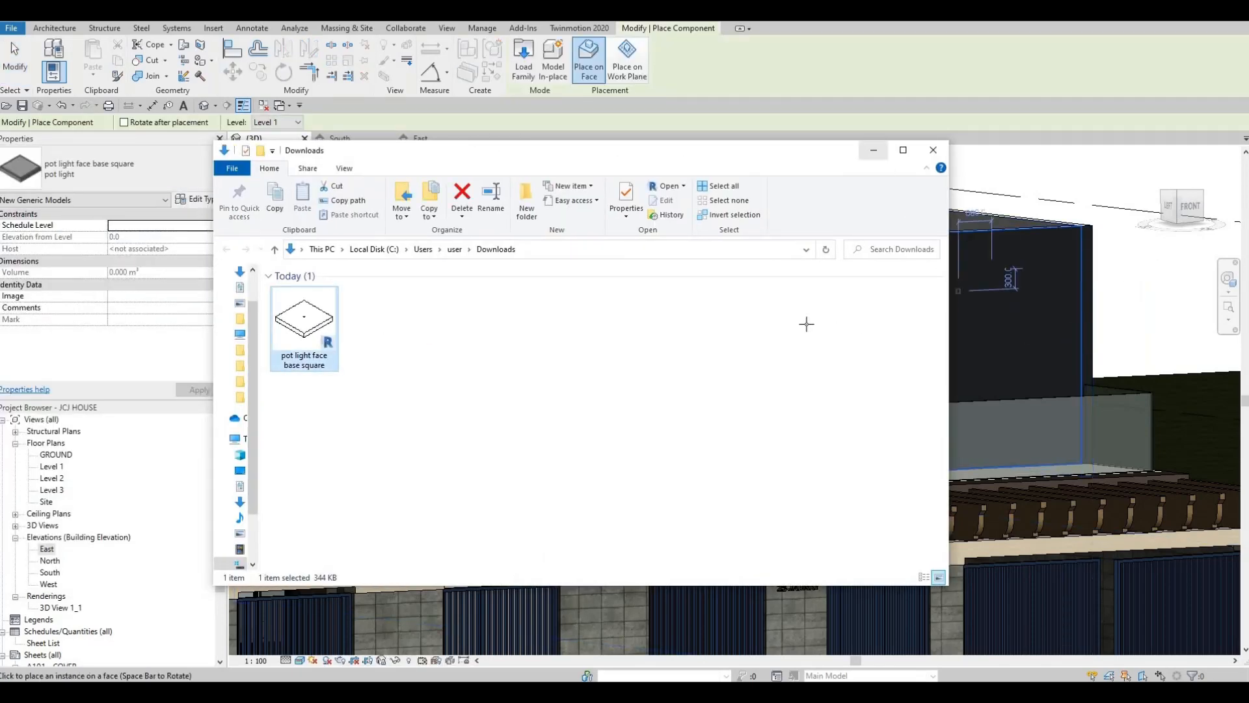
{"action": "key", "text": "alt+Tab"}
Place a square pot light on the underside of the canopy above the balcony's sliding glass door
{"action": "scroll", "coordinate": [929, 306], "scroll_direction": "up", "scroll_amount": 5}
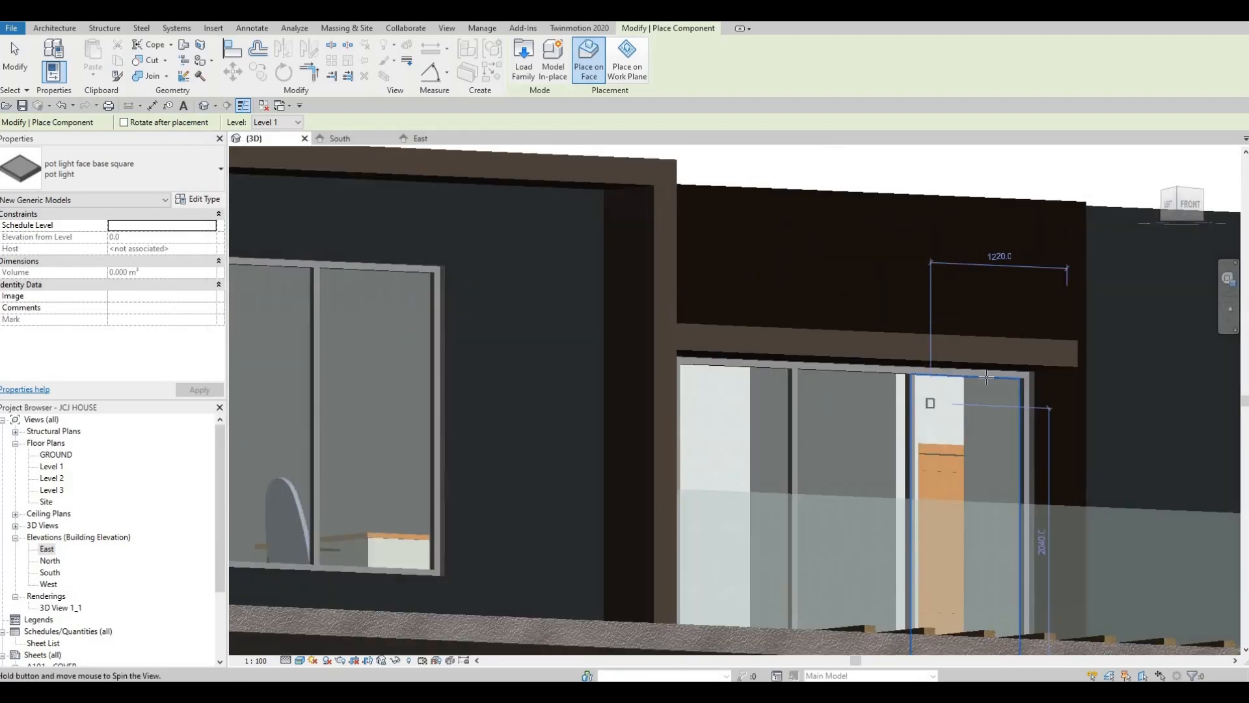
{"action": "scroll", "coordinate": [1051, 342], "scroll_direction": "up", "scroll_amount": 5}
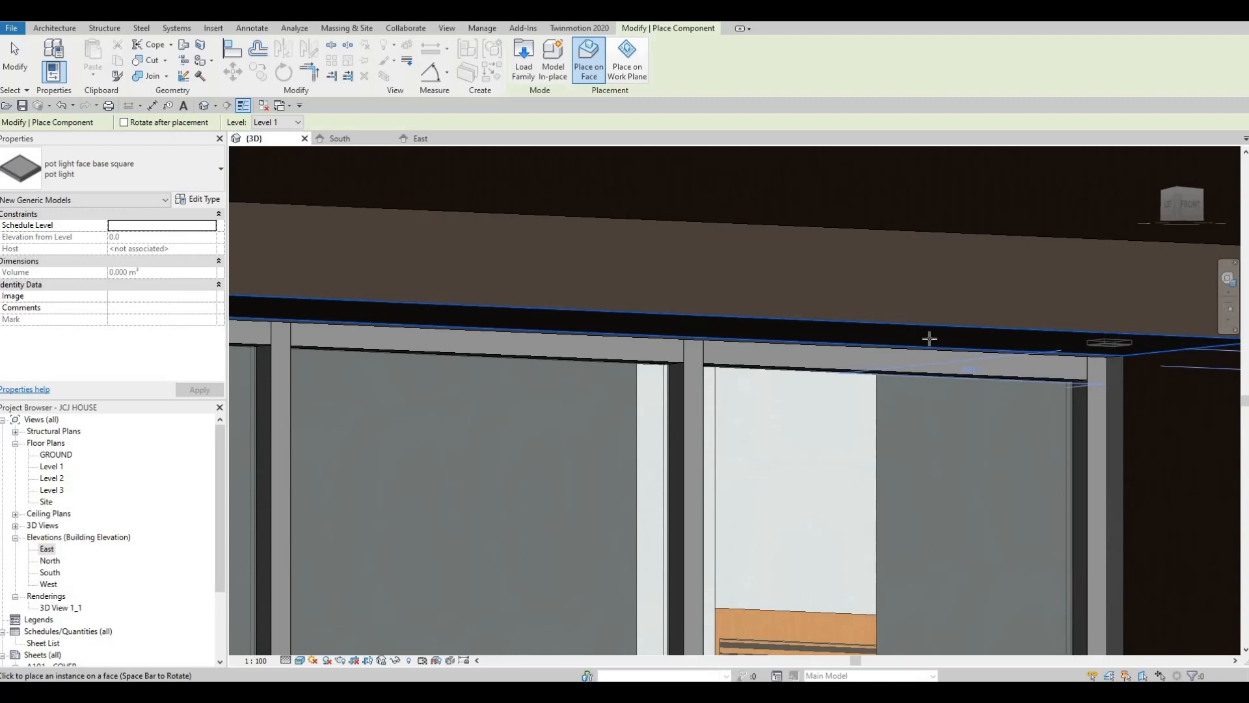
{"action": "scroll", "coordinate": [898, 345], "scroll_direction": "down", "scroll_amount": 4}
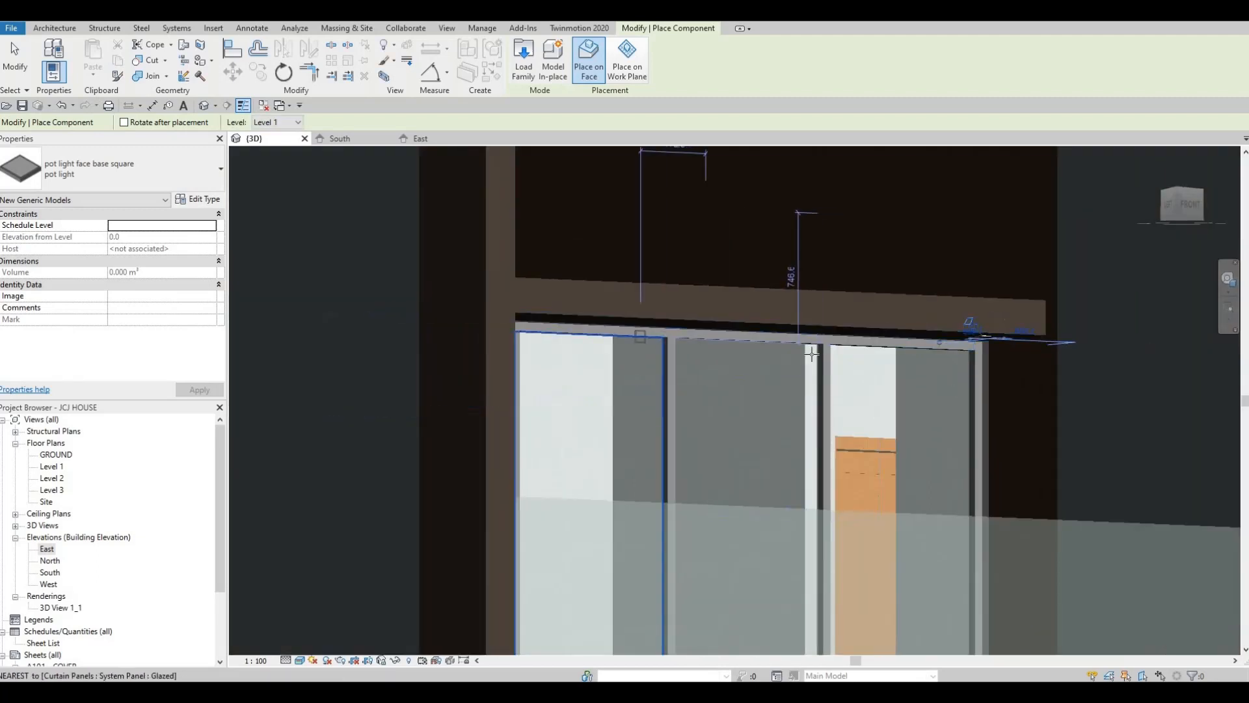
Place another square pot light on the underside of the projecting frame above the upper-floor bedroom window
{"action": "middle_click_drag", "start_coordinate": [453, 225], "coordinate": [846, 324]}
{"action": "scroll", "coordinate": [846, 324], "scroll_direction": "down", "scroll_amount": 2}
{"action": "scroll", "coordinate": [778, 235], "scroll_direction": "up", "scroll_amount": 4}
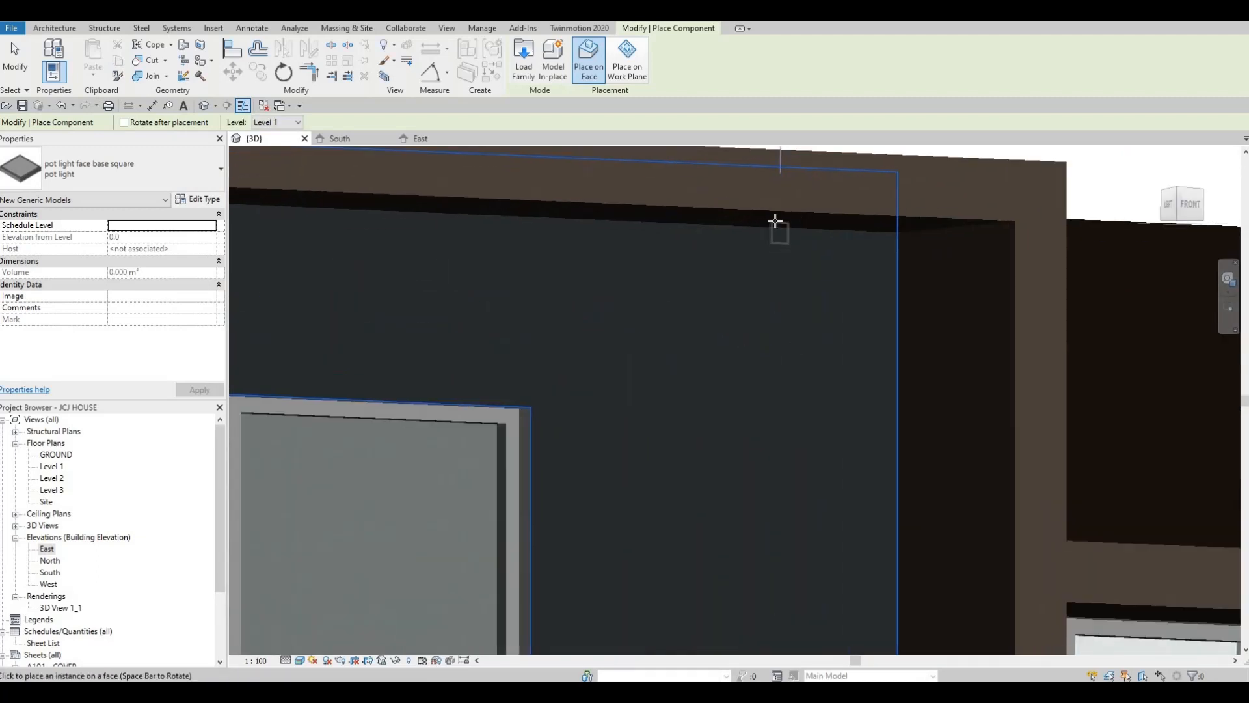
{"action": "scroll", "coordinate": [821, 336], "scroll_direction": "down", "scroll_amount": 6}
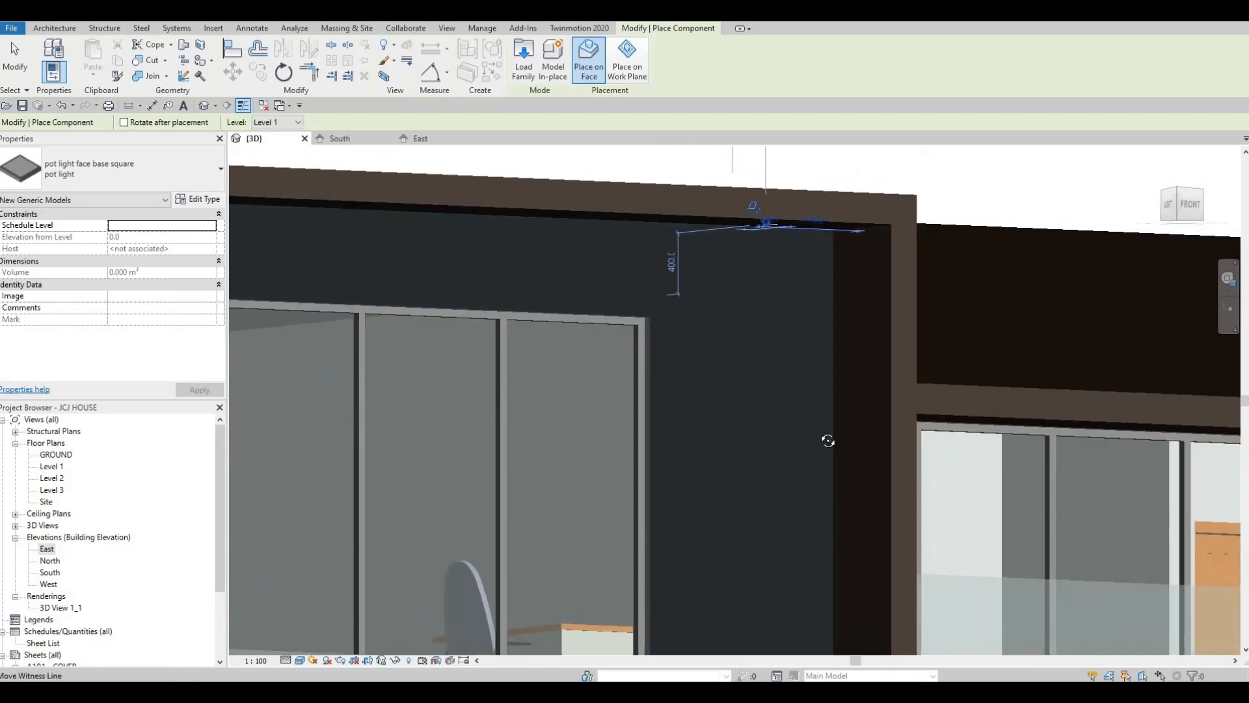
Place a square pot light on the underside of the lower frame band above the front ground-floor window
{"action": "scroll", "coordinate": [764, 519], "scroll_direction": "up", "scroll_amount": 6}
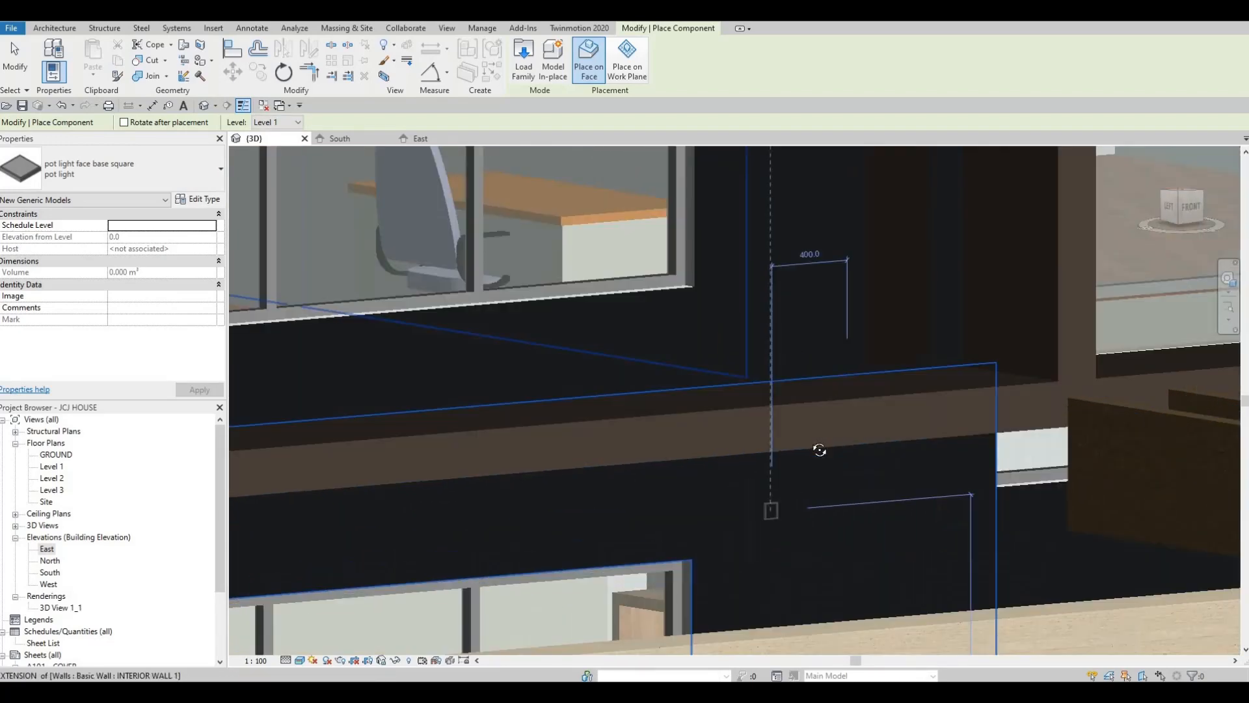
{"action": "scroll", "coordinate": [805, 436], "scroll_direction": "down", "scroll_amount": 1}
{"action": "scroll", "coordinate": [803, 429], "scroll_direction": "up", "scroll_amount": 4}
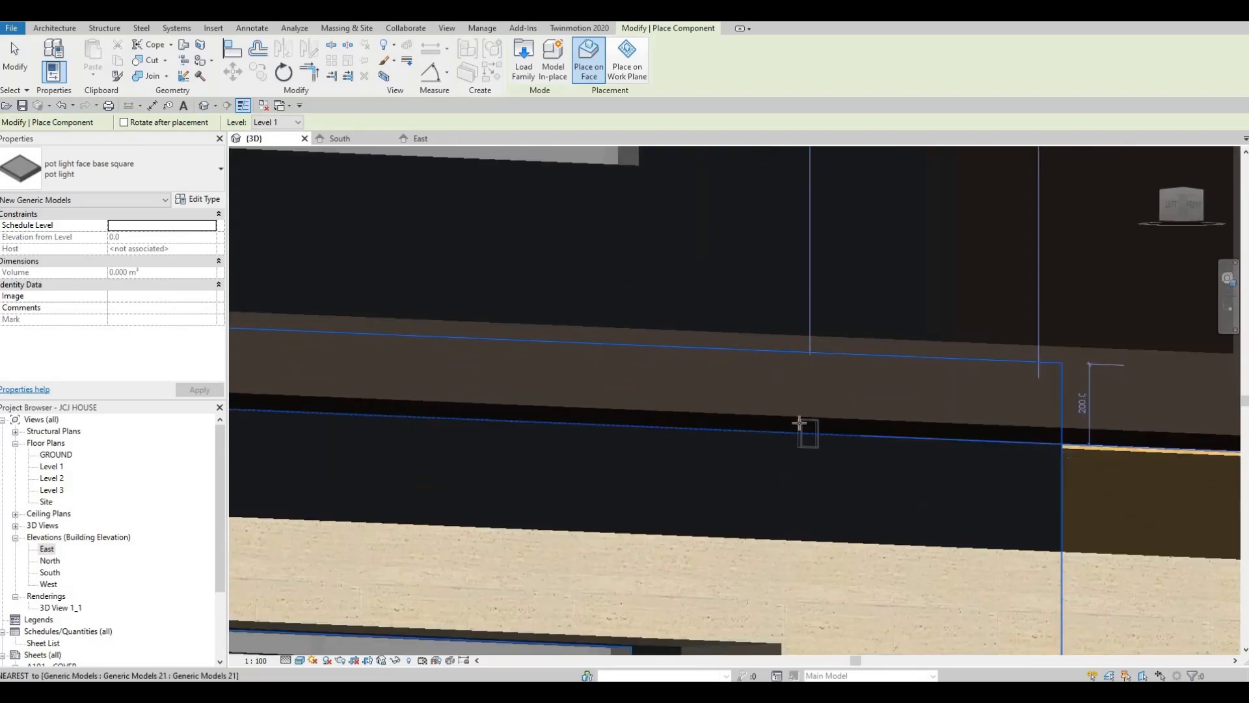
{"action": "scroll", "coordinate": [767, 454], "scroll_direction": "down", "scroll_amount": 6}
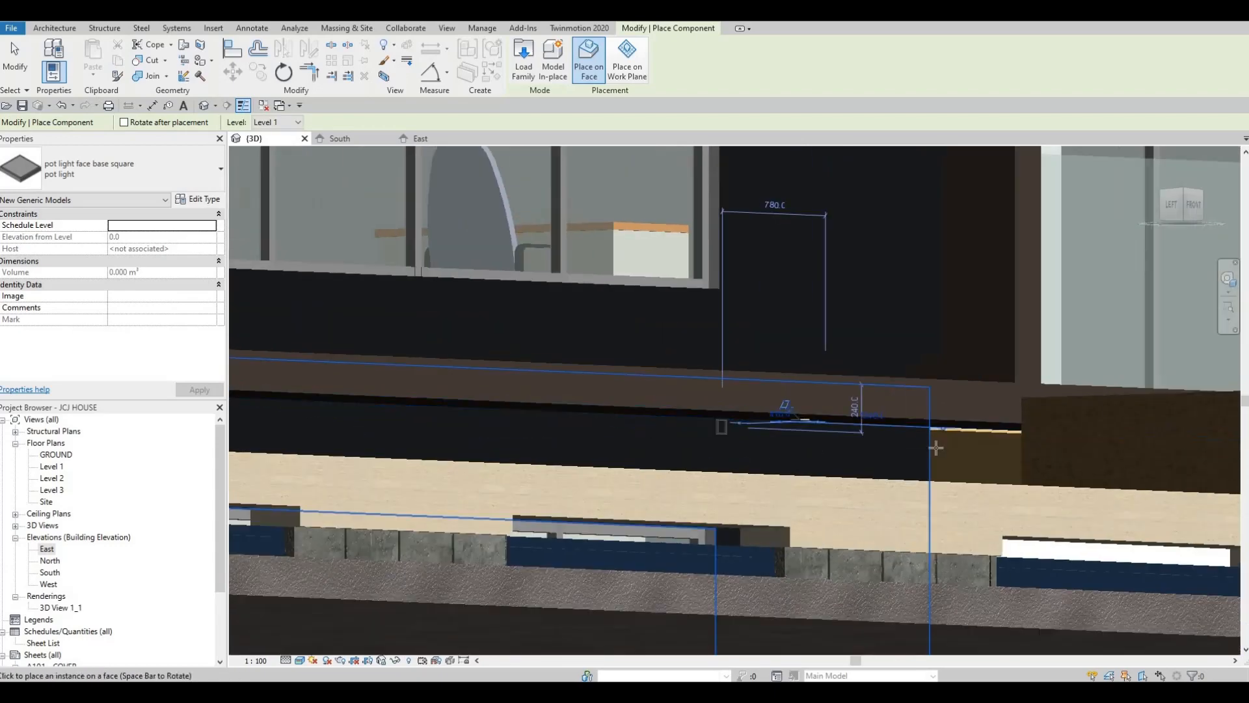
Place a square pot light on the underside of the projecting frame at the top of the set-back side wing
{"action": "scroll", "coordinate": [582, 253], "scroll_direction": "up", "scroll_amount": 6}
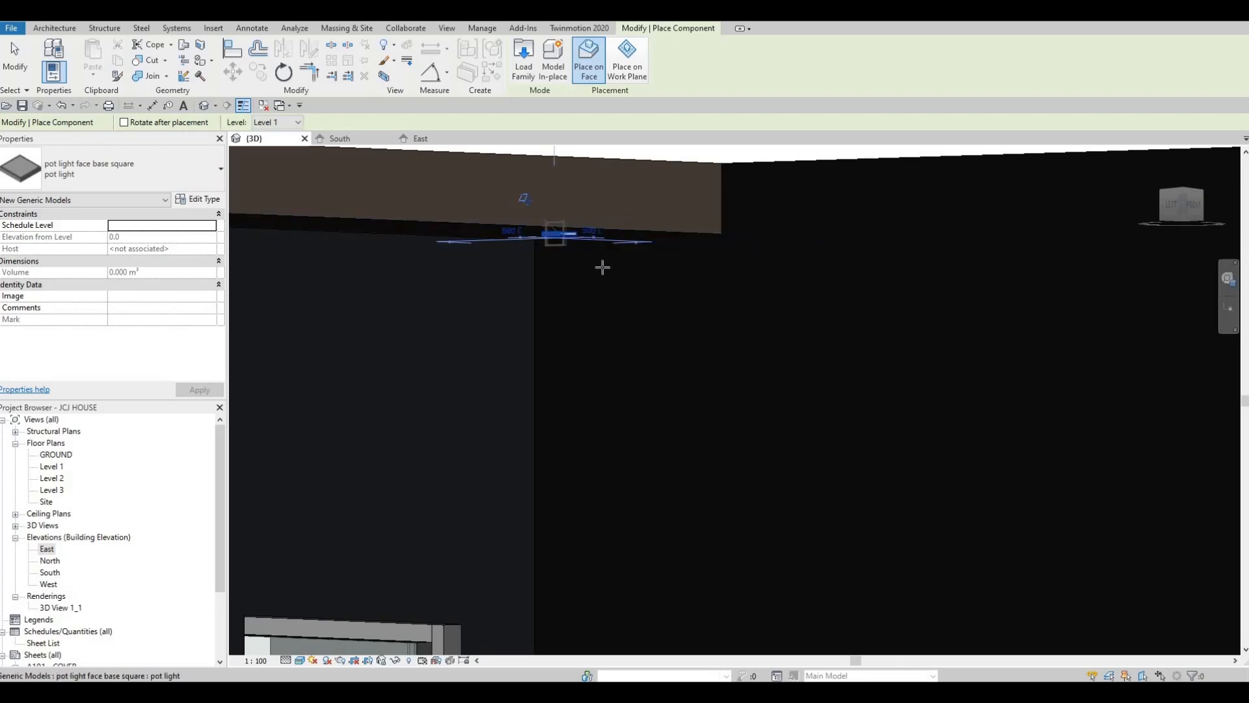
{"action": "scroll", "coordinate": [602, 268], "scroll_direction": "down", "scroll_amount": 4}
{"action": "scroll", "coordinate": [650, 259], "scroll_direction": "up", "scroll_amount": 5}
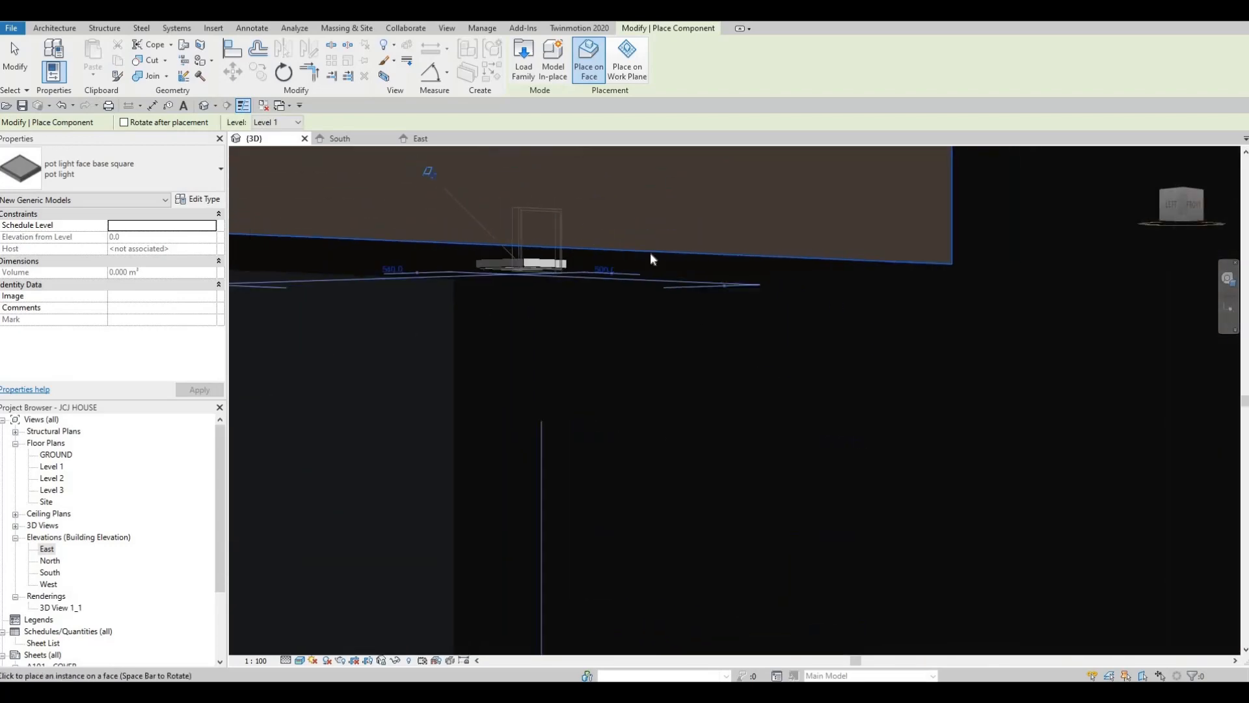
{"action": "scroll", "coordinate": [650, 258], "scroll_direction": "down", "scroll_amount": 5}
Place a square pot light on the underside of the overhanging upper floor beside the pergola and end the placement
{"action": "scroll", "coordinate": [848, 362], "scroll_direction": "up", "scroll_amount": 1}
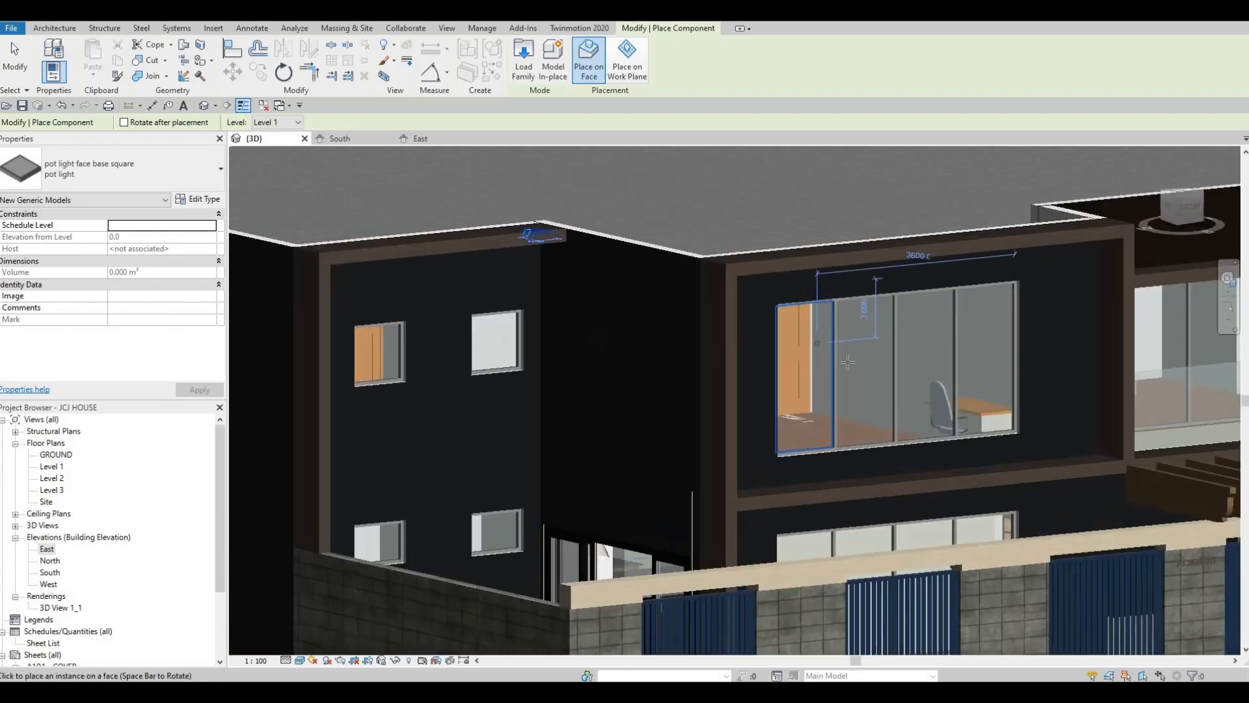
{"action": "scroll", "coordinate": [848, 362], "scroll_direction": "down", "scroll_amount": 3}
{"action": "scroll", "coordinate": [635, 353], "scroll_direction": "up", "scroll_amount": 5}
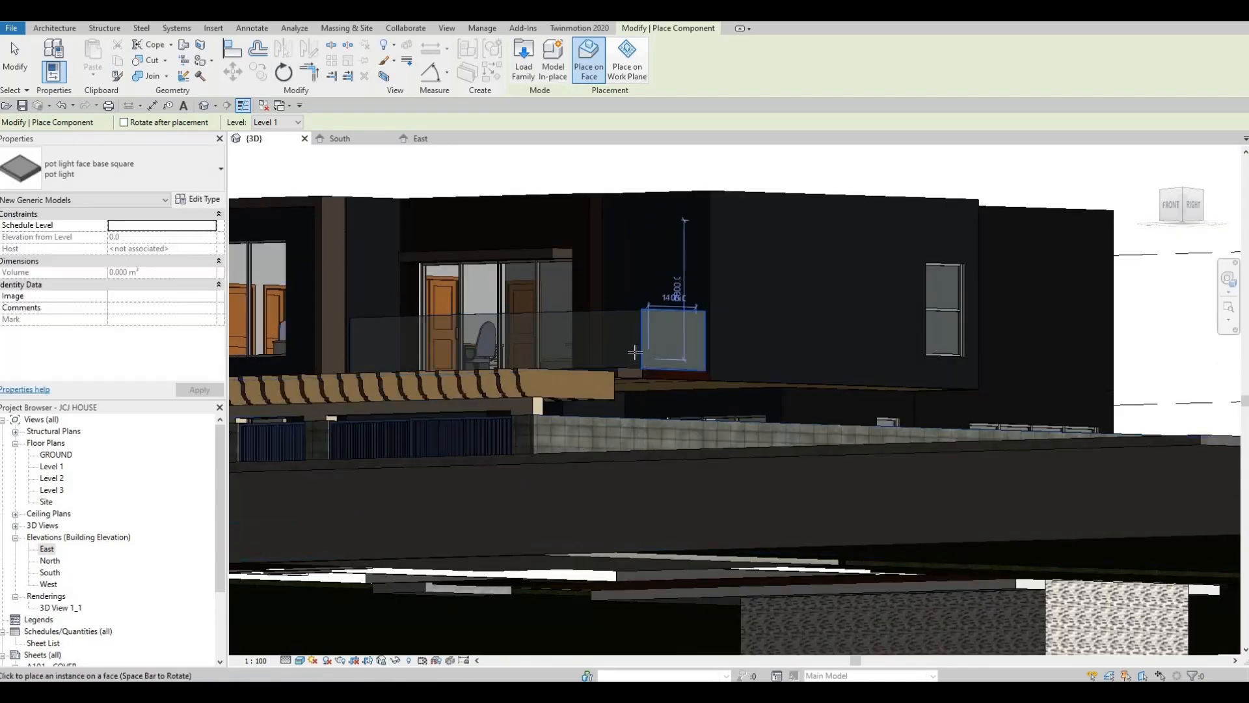
{"action": "middle_click_drag", "start_coordinate": [635, 352], "coordinate": [681, 408], "text": "shift"}
{"action": "middle_click_drag", "start_coordinate": [764, 438], "coordinate": [722, 232], "text": "shift"}
{"action": "scroll", "coordinate": [768, 423], "scroll_direction": "up", "scroll_amount": 3}
{"action": "scroll", "coordinate": [774, 434], "scroll_direction": "up", "scroll_amount": 3}
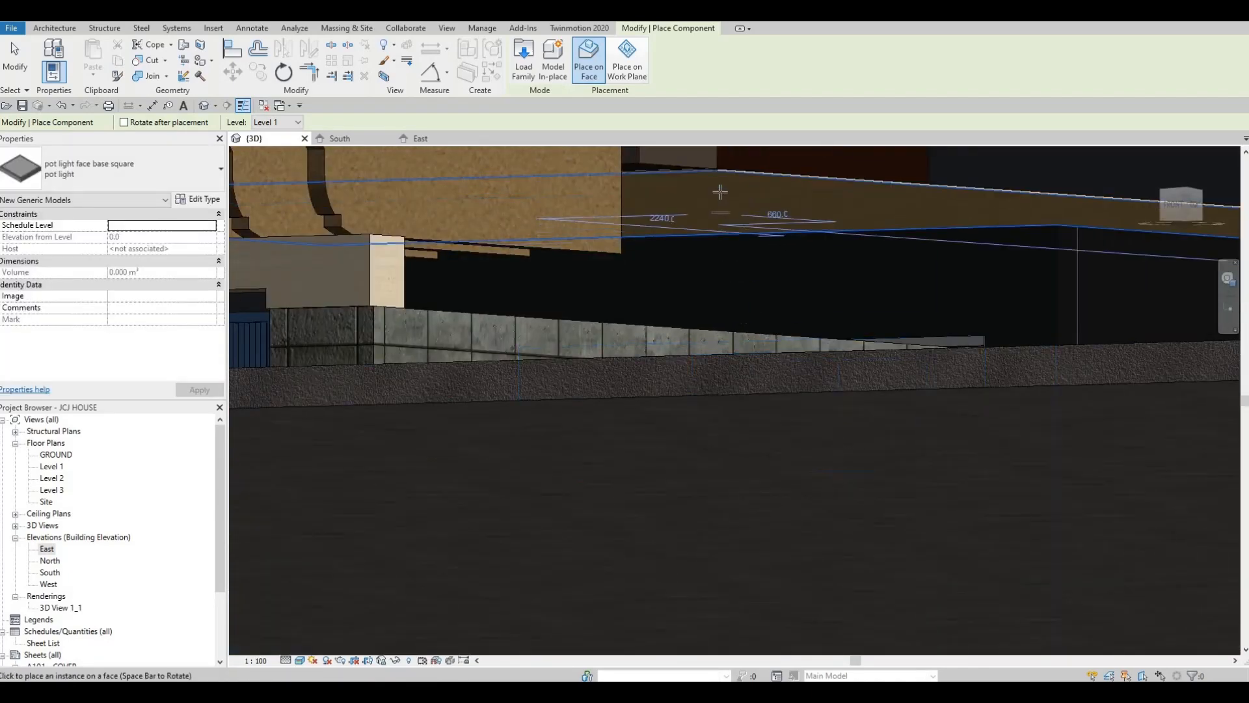
{"action": "scroll", "coordinate": [716, 177], "scroll_direction": "up", "scroll_amount": 3}
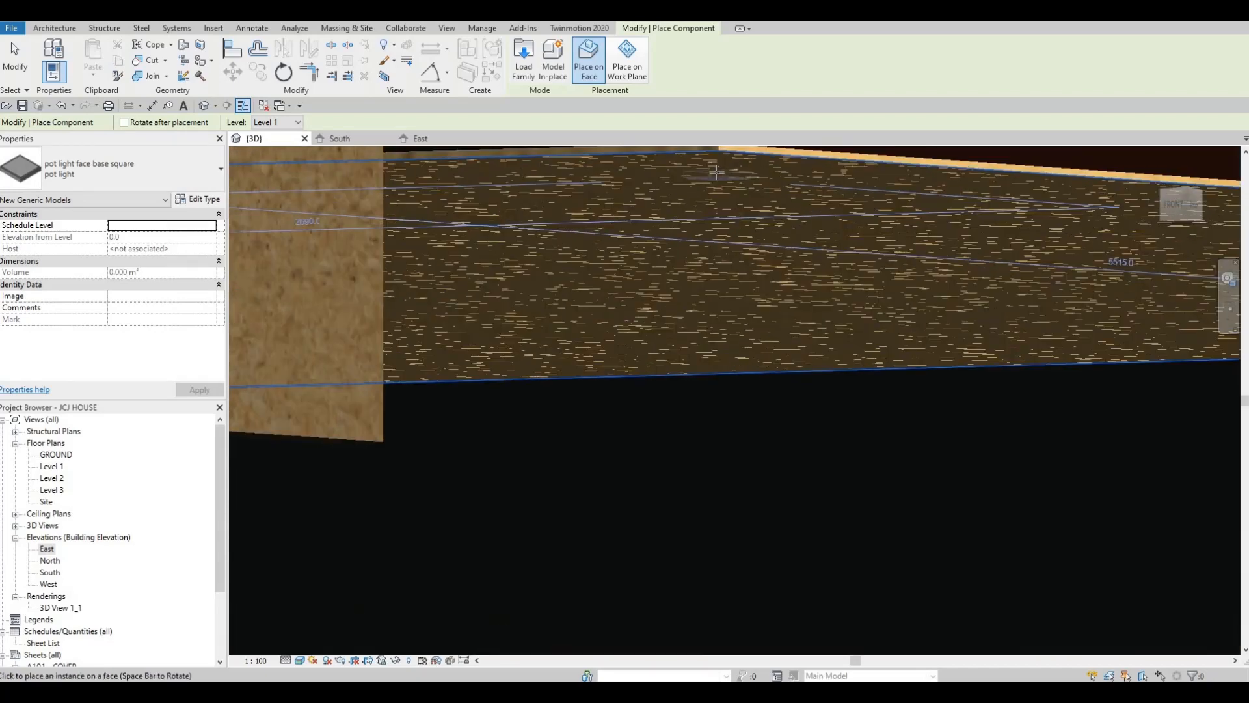
{"action": "middle_click_drag", "start_coordinate": [712, 173], "coordinate": [725, 296], "text": "shift"}
{"action": "key", "text": "Escape"}
{"action": "key", "text": "Escape"}
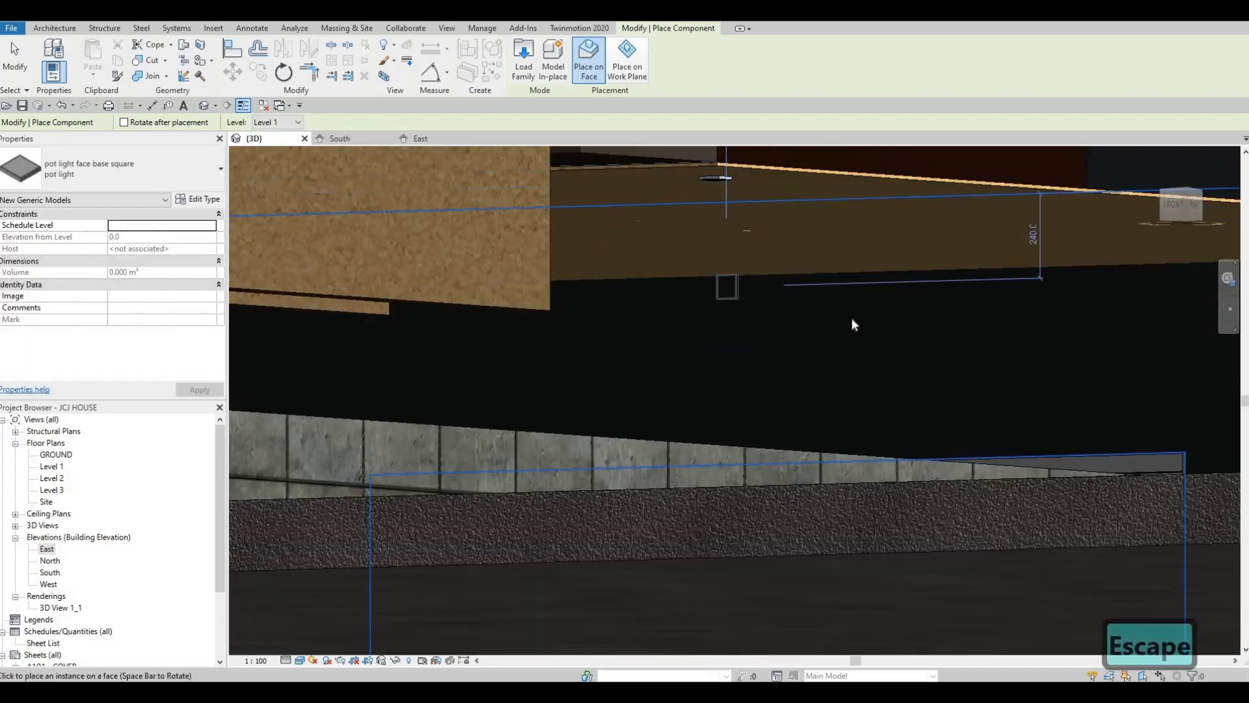
{"action": "scroll", "coordinate": [848, 318], "scroll_direction": "down", "scroll_amount": 2}
{"action": "middle_click_drag", "start_coordinate": [848, 317], "coordinate": [942, 376], "text": "shift"}
{"action": "scroll", "coordinate": [942, 374], "scroll_direction": "down", "scroll_amount": 5}
{"action": "middle_click_drag", "start_coordinate": [868, 350], "coordinate": [468, 269], "text": "shift"}
{"action": "scroll", "coordinate": [844, 351], "scroll_direction": "up", "scroll_amount": 6}
{"action": "scroll", "coordinate": [745, 229], "scroll_direction": "up", "scroll_amount": 5}
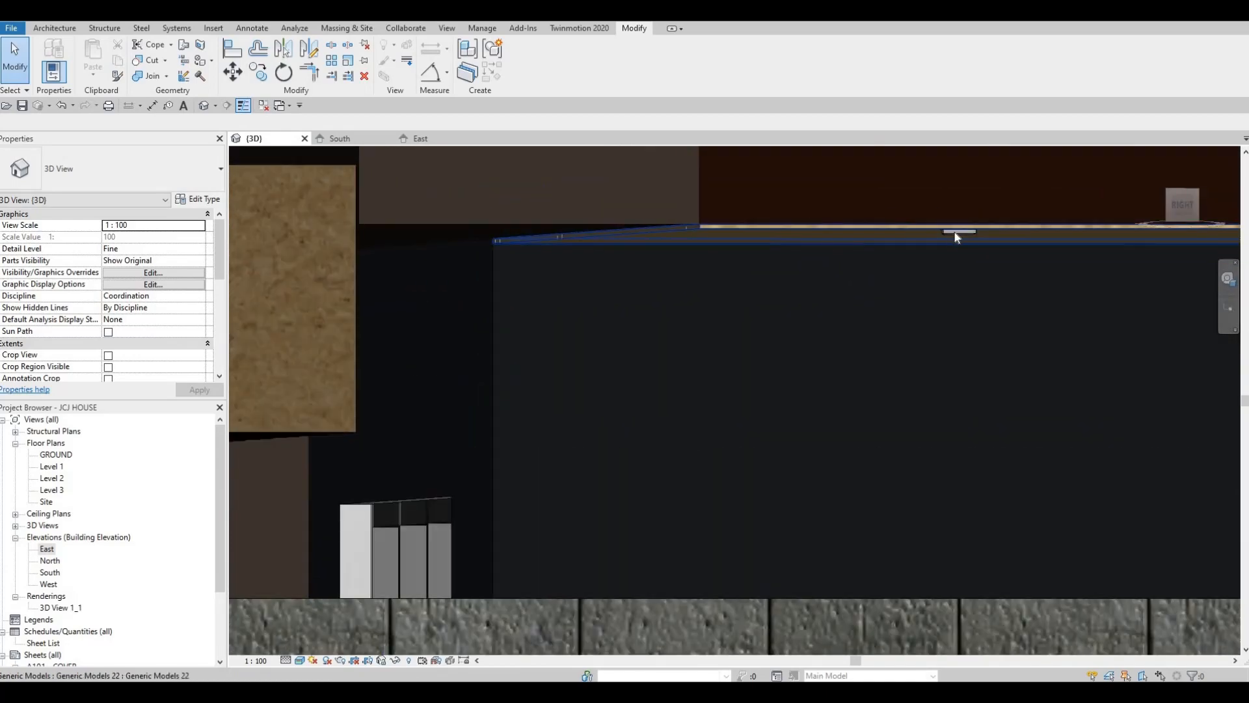
{"action": "left_click", "coordinate": [968, 235]}
{"action": "key", "text": "Escape"}
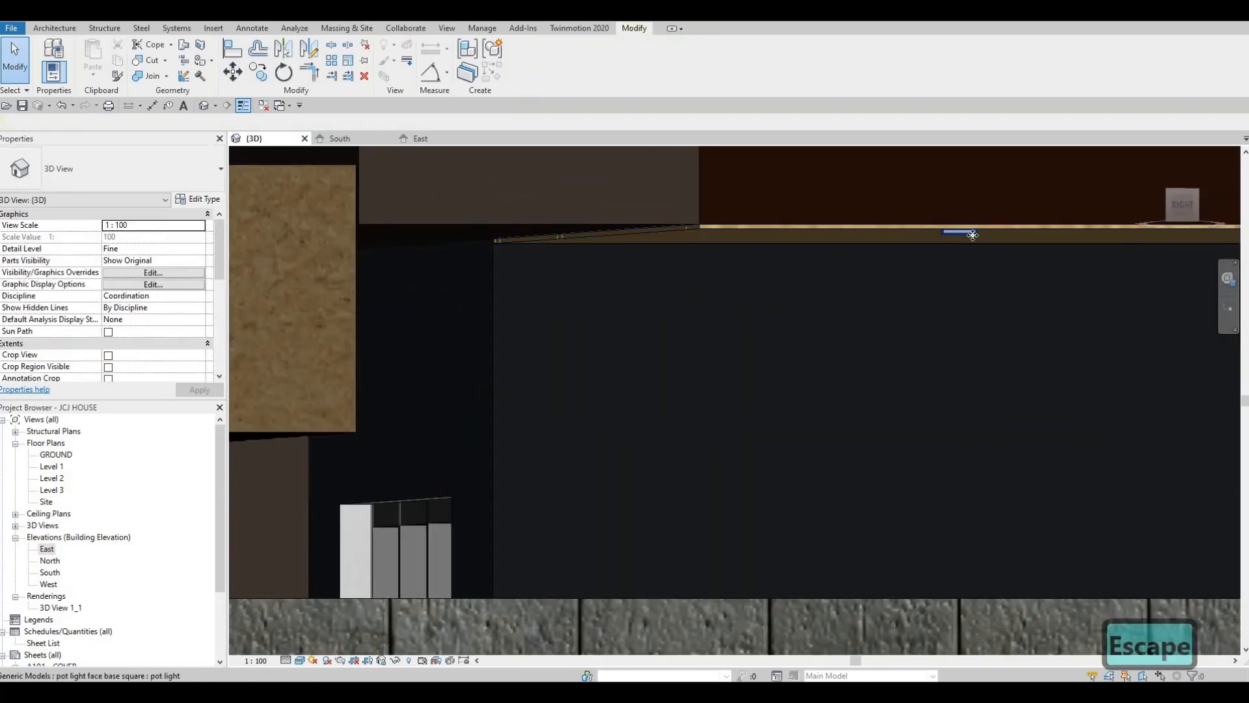
{"action": "left_click", "coordinate": [970, 233]}
{"action": "key", "text": "c"}
{"action": "key", "text": "s"}
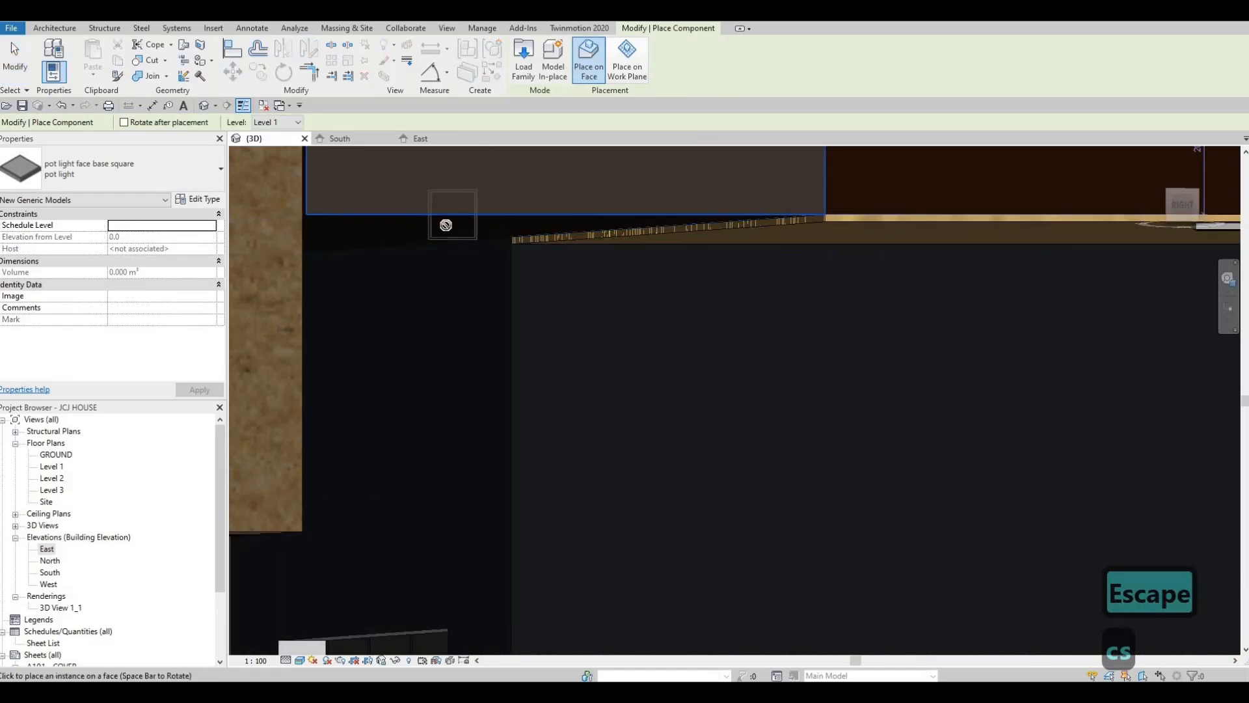
{"action": "key", "text": "Escape"}
{"action": "key", "text": "Escape"}
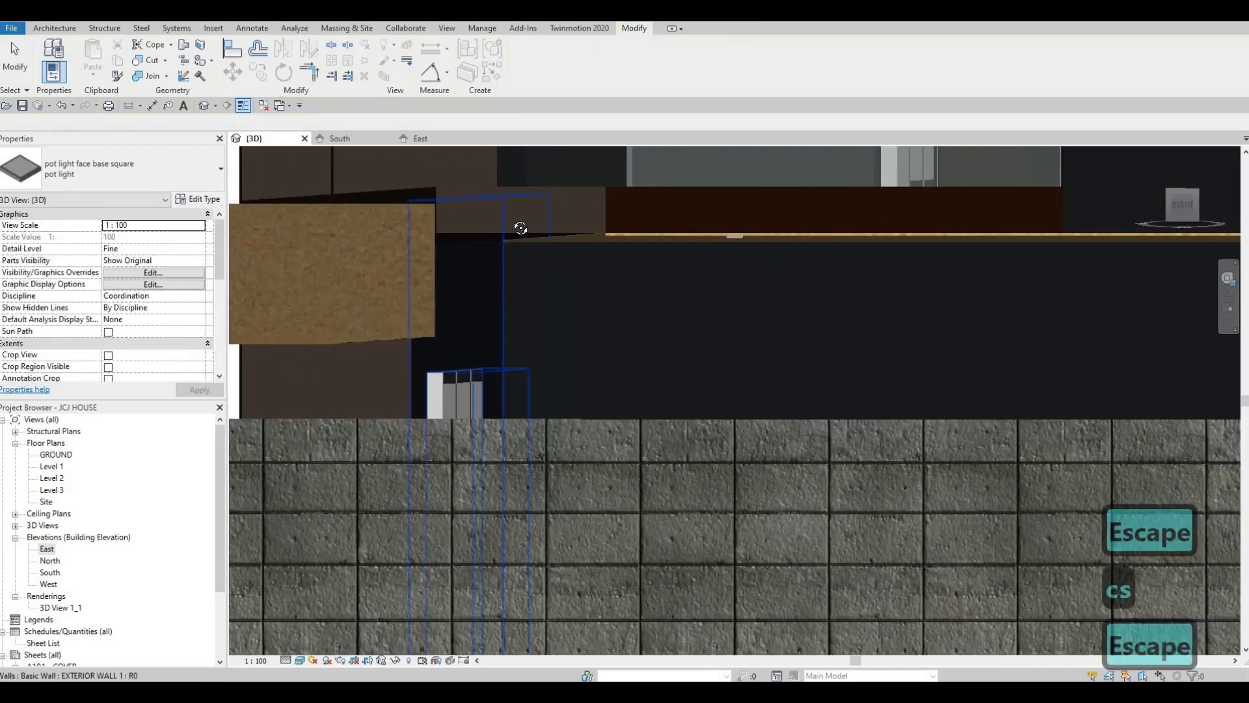
Open the Level 1 ceiling plan
{"action": "middle_click_drag", "start_coordinate": [516, 259], "coordinate": [670, 360], "text": "shift"}
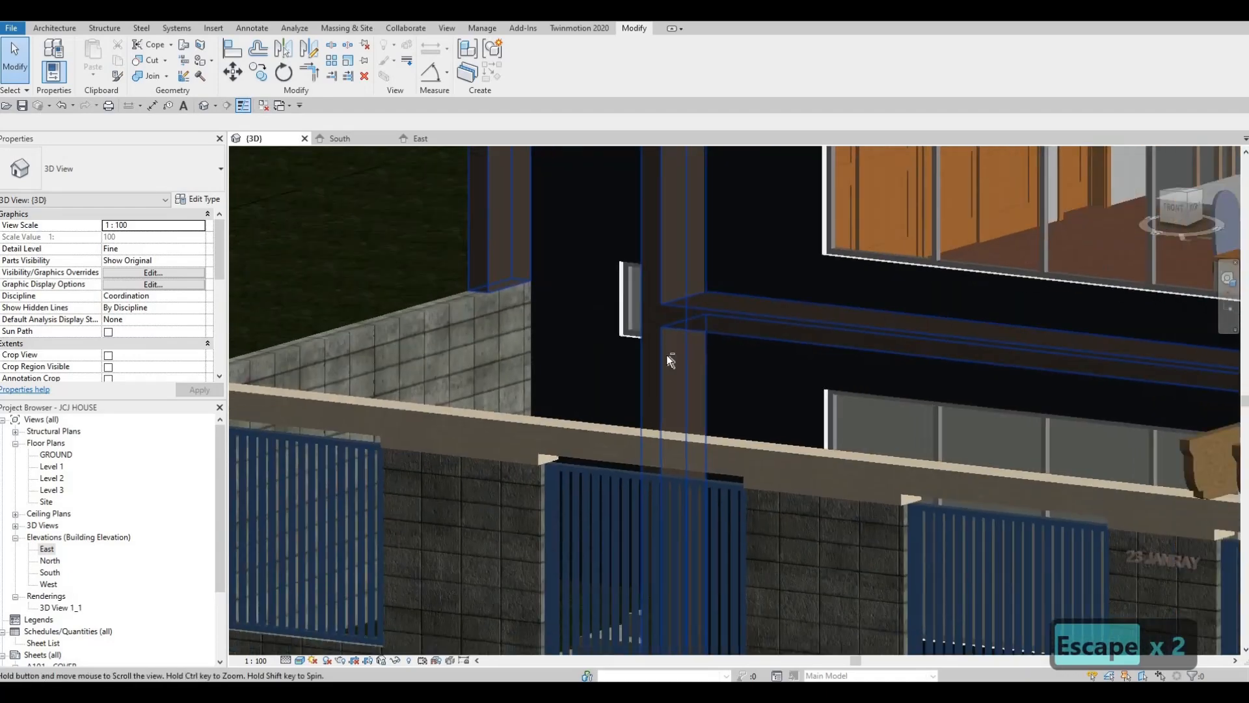
{"action": "scroll", "coordinate": [669, 360], "scroll_direction": "down", "scroll_amount": 3}
{"action": "middle_click_drag", "start_coordinate": [325, 468], "coordinate": [449, 455], "text": "shift"}
{"action": "middle_click_drag", "start_coordinate": [728, 423], "coordinate": [391, 469]}
{"action": "scroll", "coordinate": [392, 469], "scroll_direction": "down", "scroll_amount": 1}
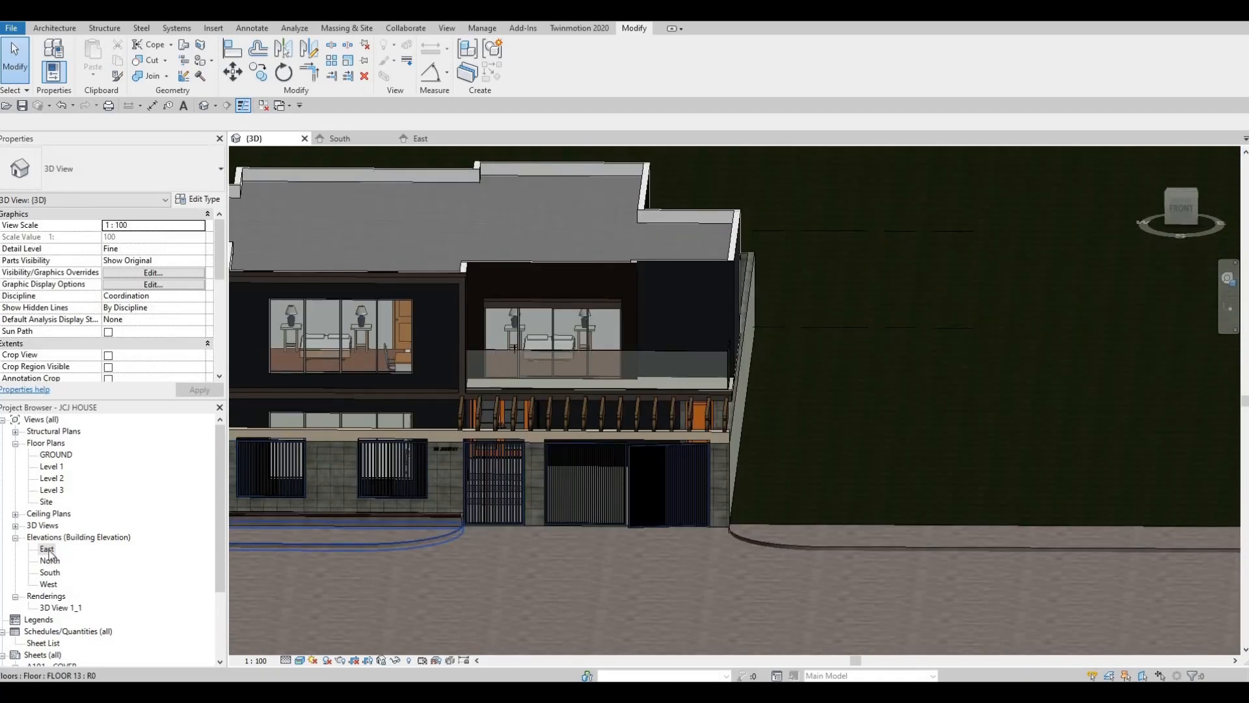
{"action": "double_click", "coordinate": [52, 467]}
{"action": "scroll", "coordinate": [728, 462], "scroll_direction": "up", "scroll_amount": 5}
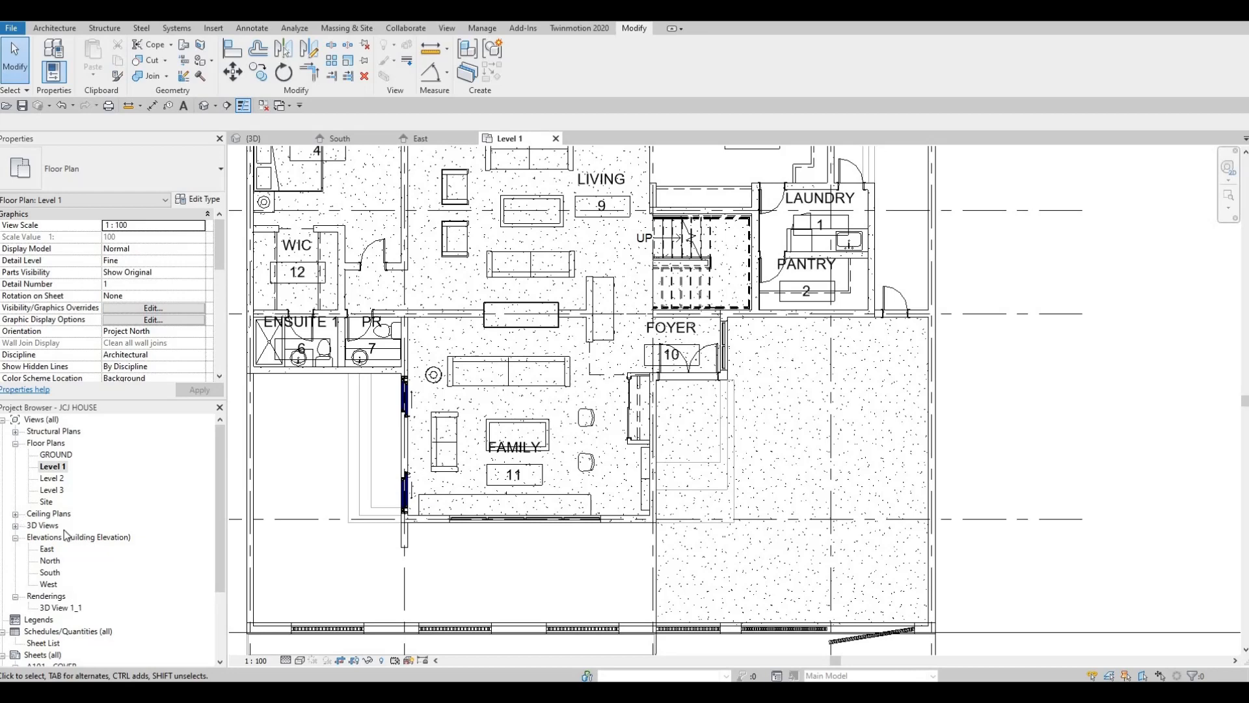
{"action": "left_click", "coordinate": [15, 514]}
{"action": "double_click", "coordinate": [57, 538]}
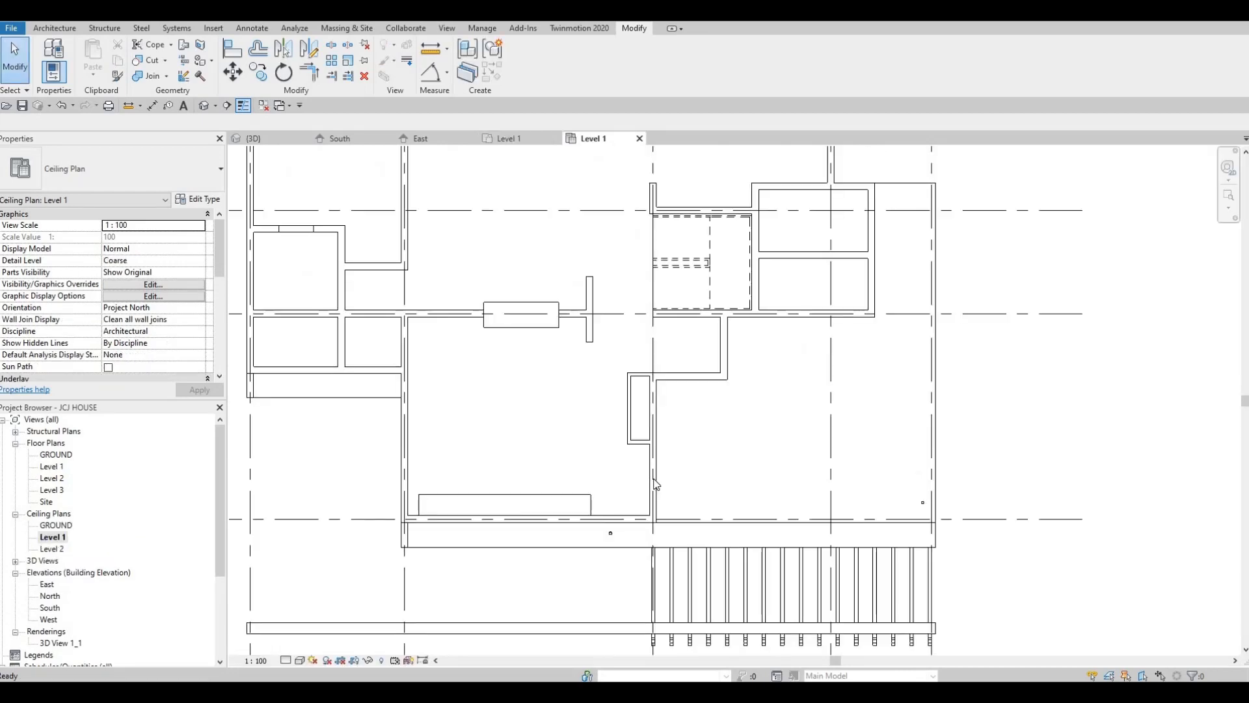
Examine where the placed pot lights sit along the front of the house in the Level 1 ceiling plan
{"action": "middle_click_drag", "start_coordinate": [761, 471], "coordinate": [823, 457]}
{"action": "scroll", "coordinate": [823, 457], "scroll_direction": "down", "scroll_amount": 1}
{"action": "key", "text": "Escape"}
{"action": "middle_click_drag", "start_coordinate": [639, 513], "coordinate": [604, 504]}
{"action": "scroll", "coordinate": [604, 505], "scroll_direction": "down", "scroll_amount": 1}
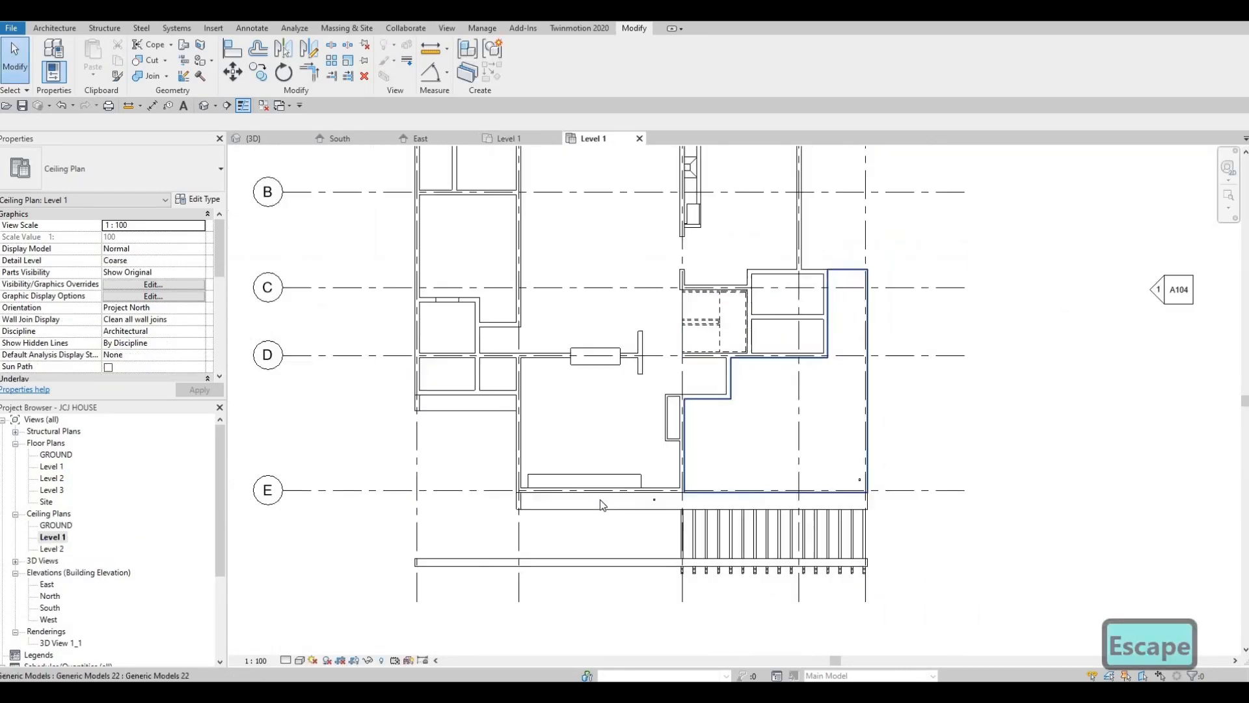
{"action": "scroll", "coordinate": [643, 507], "scroll_direction": "up", "scroll_amount": 2}
{"action": "scroll", "coordinate": [705, 499], "scroll_direction": "down", "scroll_amount": 1}
{"action": "scroll", "coordinate": [719, 490], "scroll_direction": "up", "scroll_amount": 3}
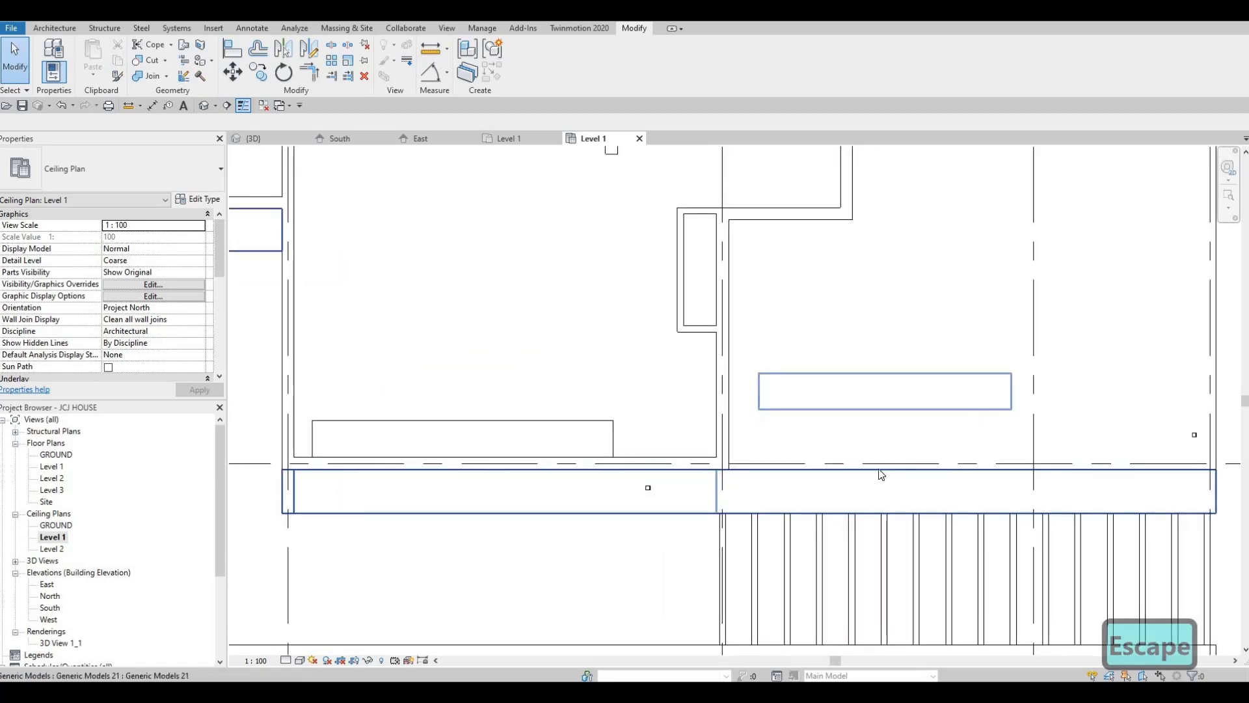
{"action": "middle_click_drag", "start_coordinate": [719, 485], "coordinate": [728, 485]}
{"action": "scroll", "coordinate": [728, 485], "scroll_direction": "down", "scroll_amount": 1}
{"action": "key", "text": "Escape"}
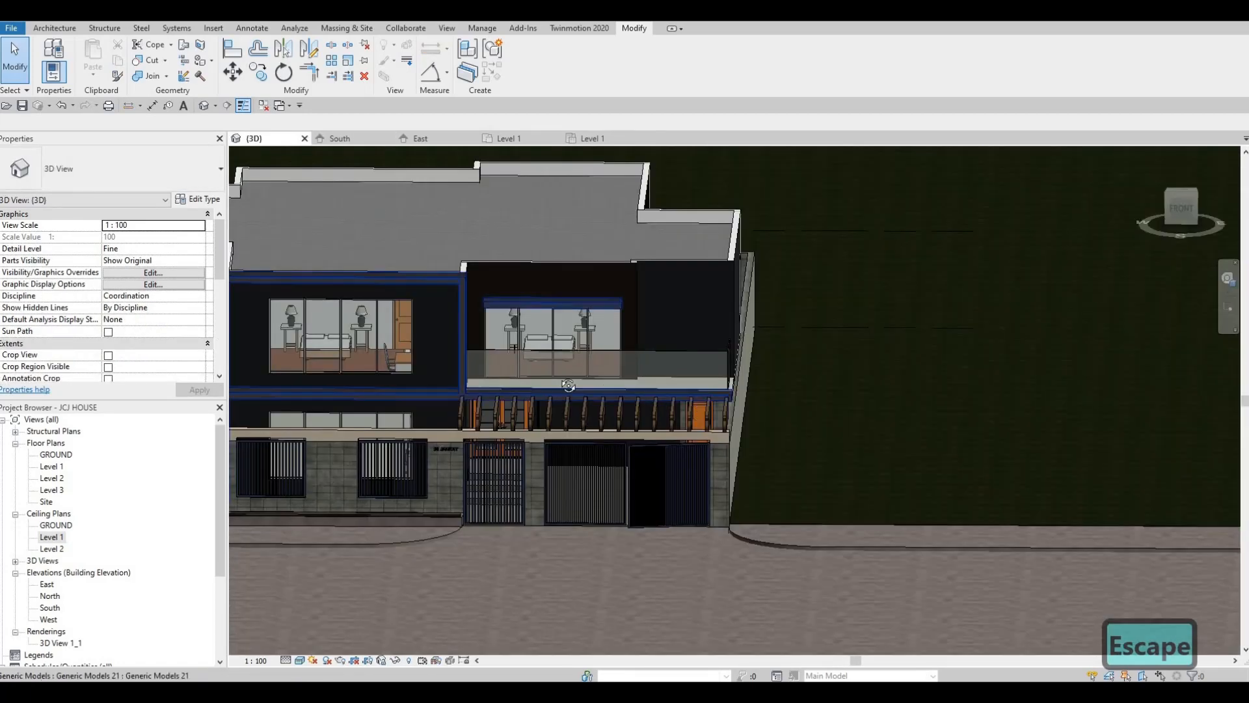
Select the pot light under the lower front frame in the 3D view and locate it in the Level 1 ceiling plan
{"action": "middle_click_drag", "start_coordinate": [568, 388], "coordinate": [384, 351], "text": "shift"}
{"action": "middle_click_drag", "start_coordinate": [391, 448], "coordinate": [825, 490]}
{"action": "scroll", "coordinate": [572, 361], "scroll_direction": "up", "scroll_amount": 5}
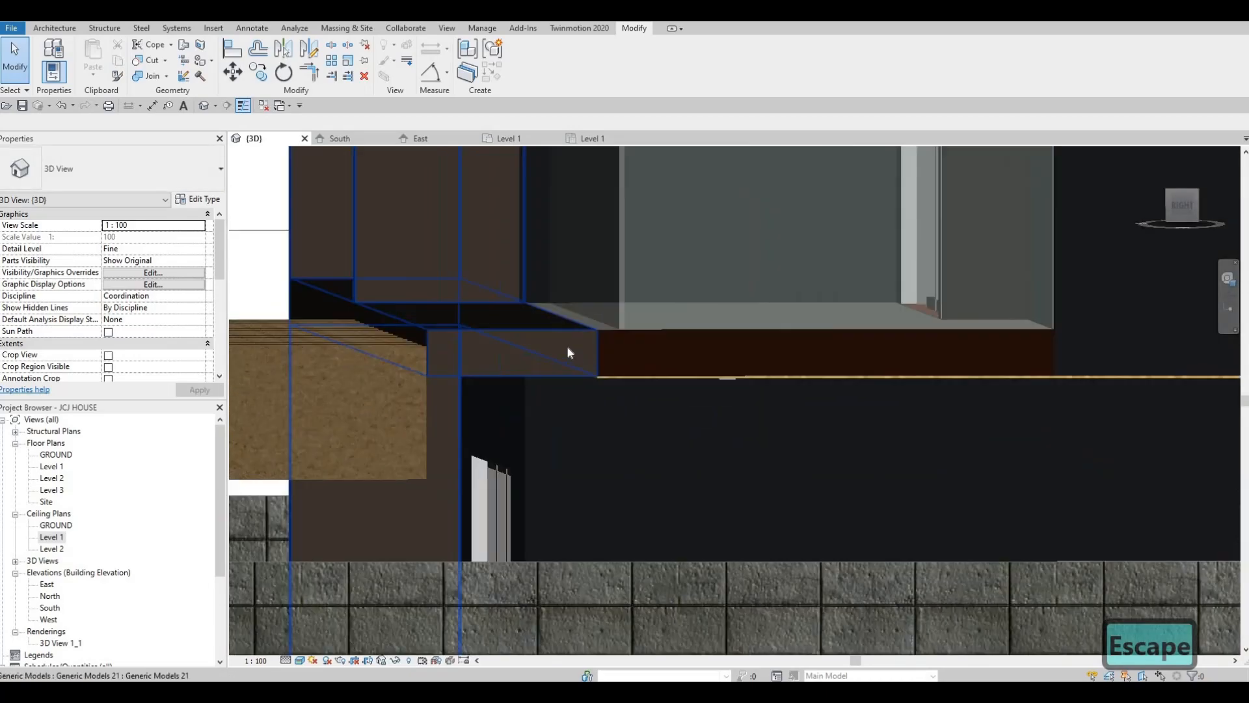
{"action": "scroll", "coordinate": [443, 257], "scroll_direction": "up", "scroll_amount": 3}
{"action": "left_click", "coordinate": [437, 261]}
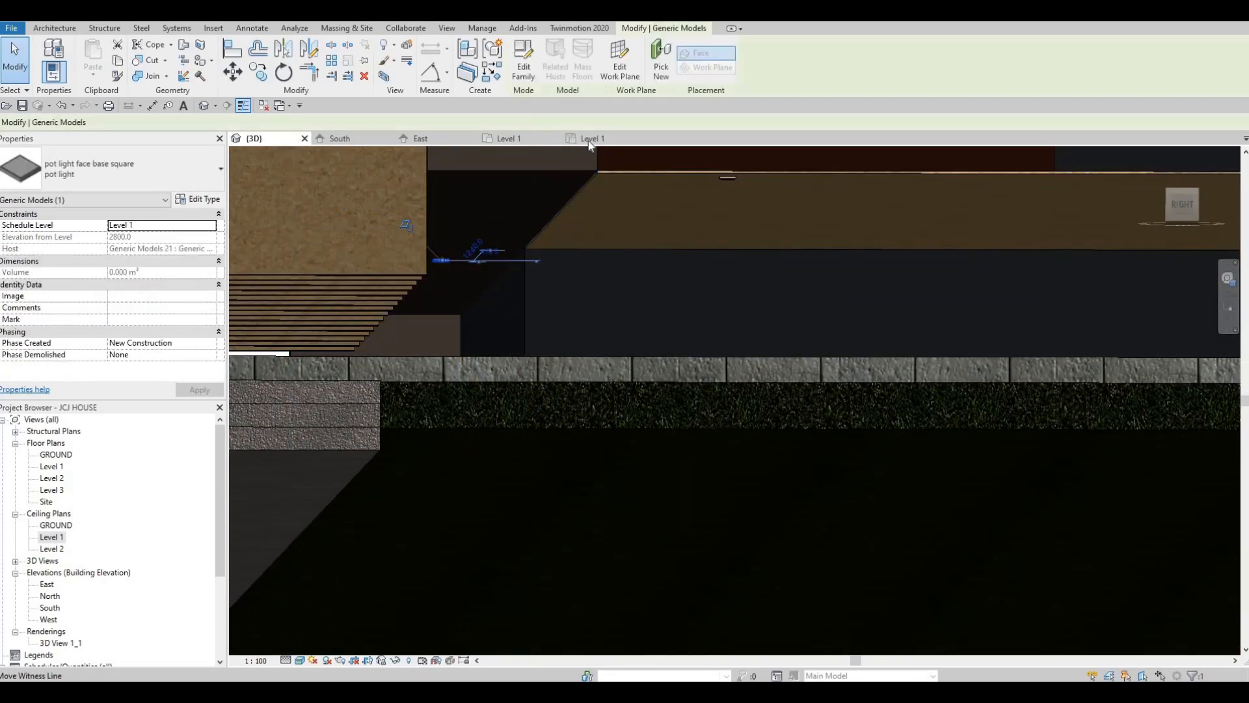
{"action": "left_click", "coordinate": [594, 139]}
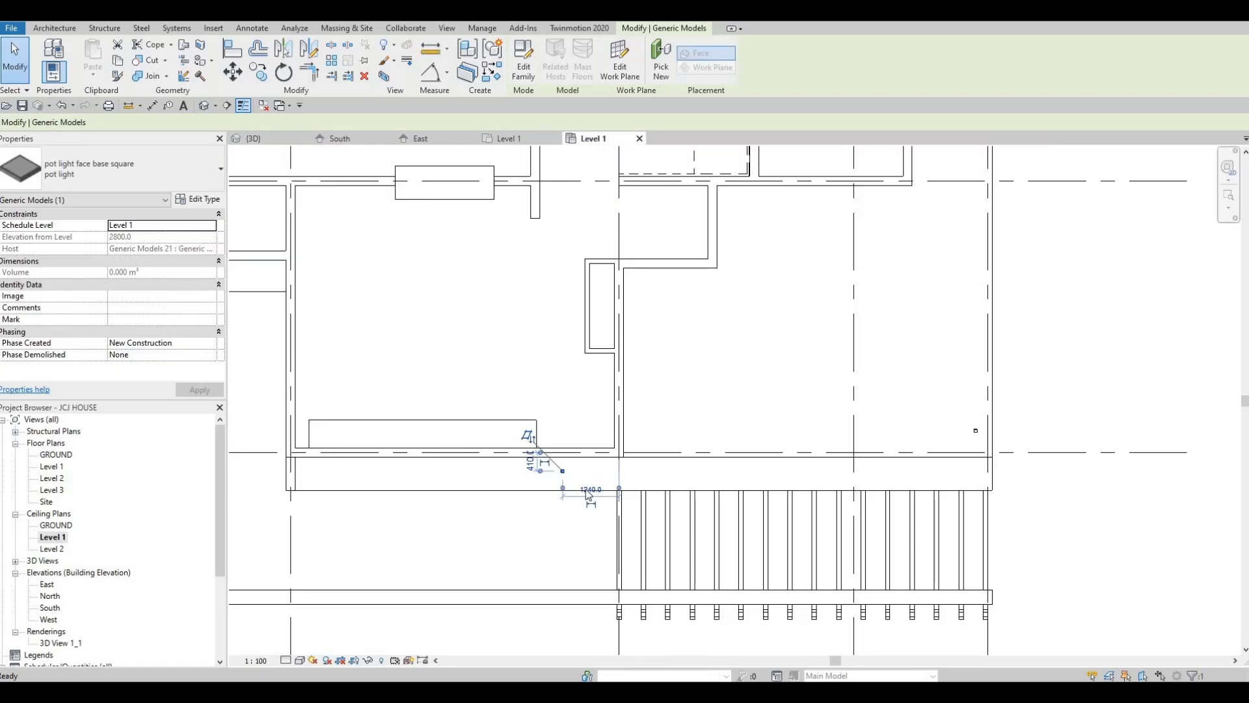
{"action": "scroll", "coordinate": [518, 495], "scroll_direction": "up", "scroll_amount": 4}
{"action": "key", "text": "Escape"}
{"action": "key", "text": "Escape"}
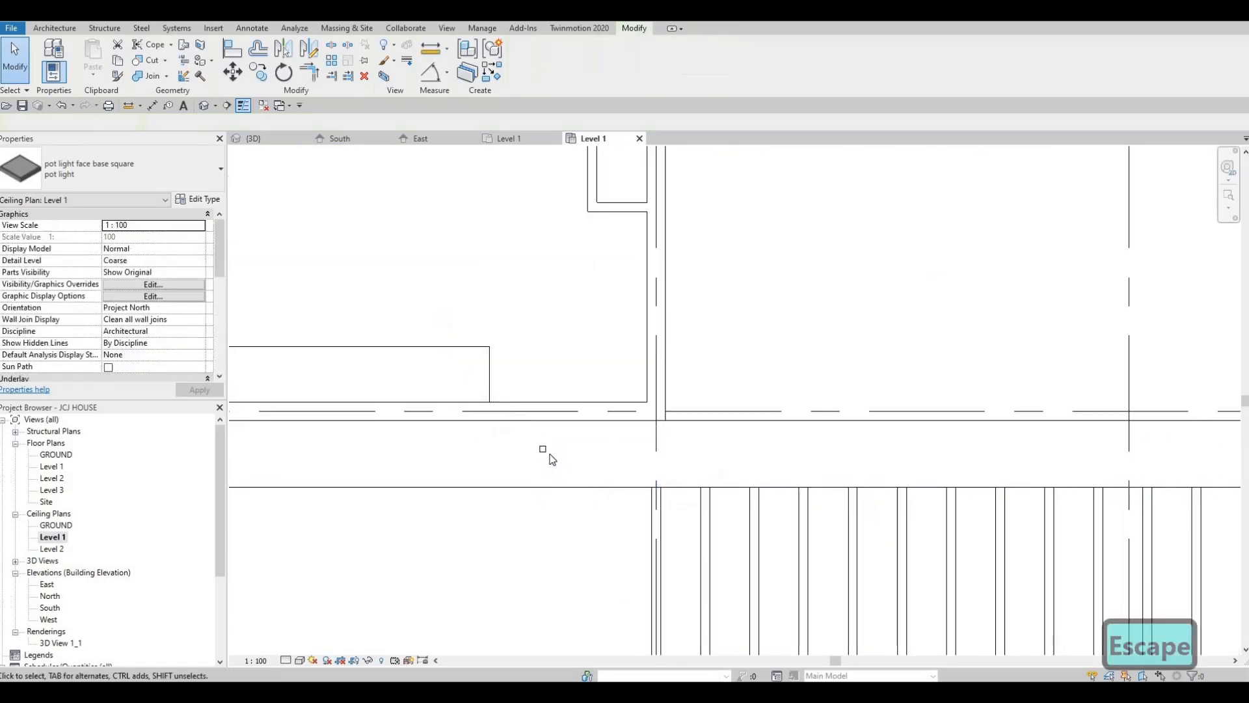
Examine the front frame strip and the side wing's frame strip around the pot lights in the ceiling plan
{"action": "scroll", "coordinate": [581, 470], "scroll_direction": "down", "scroll_amount": 3}
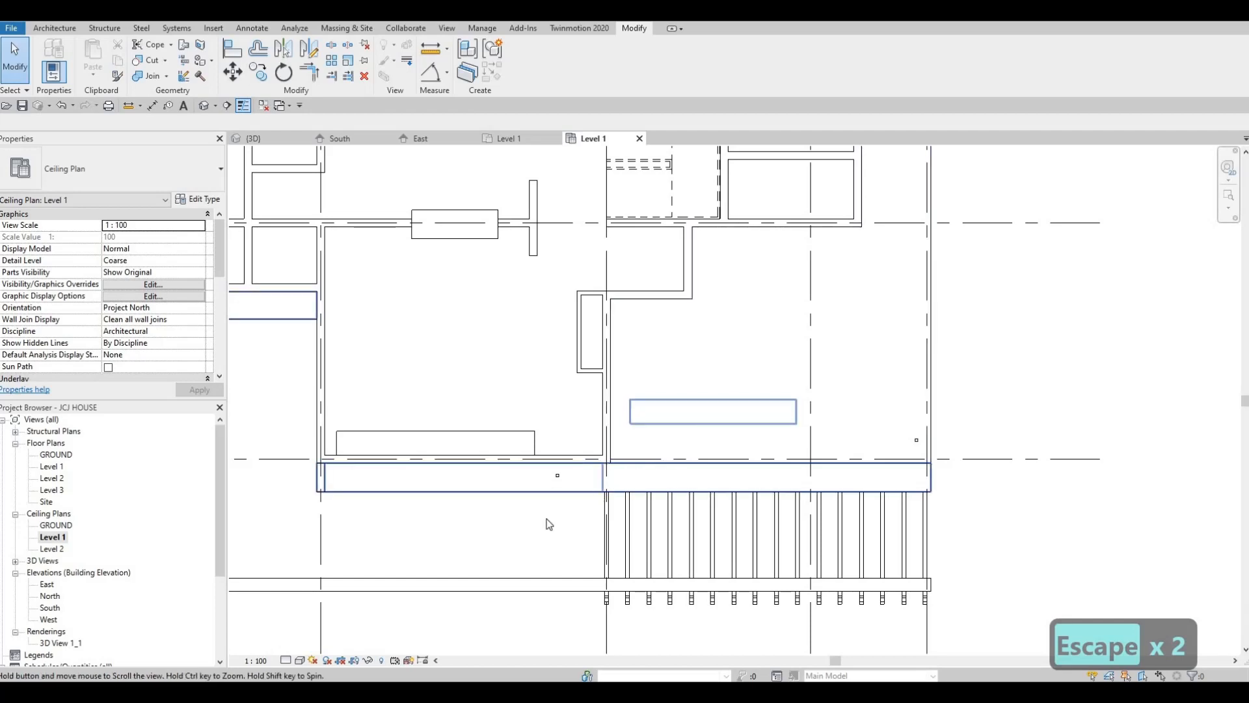
{"action": "middle_click_drag", "start_coordinate": [530, 495], "coordinate": [603, 488]}
{"action": "scroll", "coordinate": [430, 376], "scroll_direction": "down", "scroll_amount": 2}
{"action": "middle_click_drag", "start_coordinate": [431, 375], "coordinate": [474, 421]}
{"action": "scroll", "coordinate": [402, 387], "scroll_direction": "down", "scroll_amount": 1}
{"action": "key", "text": "Escape"}
{"action": "scroll", "coordinate": [469, 416], "scroll_direction": "up", "scroll_amount": 2}
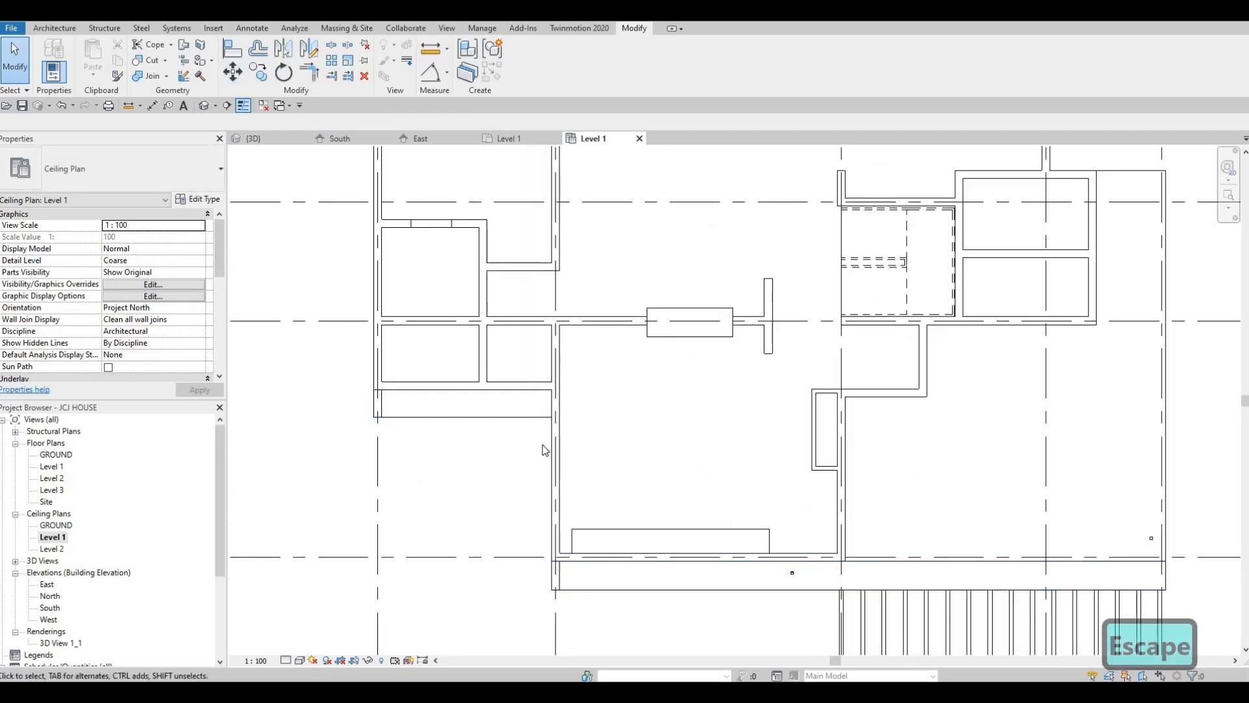
{"action": "middle_click_drag", "start_coordinate": [663, 462], "coordinate": [560, 476]}
{"action": "scroll", "coordinate": [561, 477], "scroll_direction": "down", "scroll_amount": 3}
{"action": "middle_click_drag", "start_coordinate": [623, 570], "coordinate": [564, 563]}
{"action": "scroll", "coordinate": [564, 568], "scroll_direction": "down", "scroll_amount": 1}
{"action": "key", "text": "Escape"}
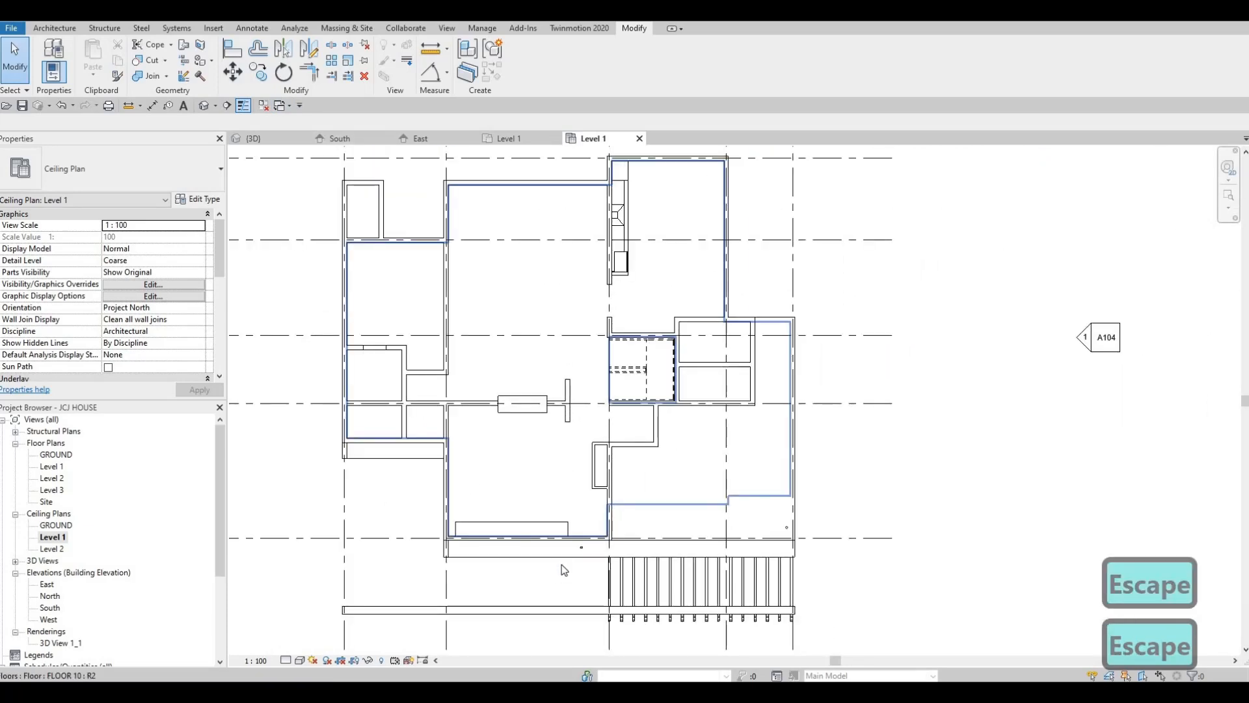
{"action": "scroll", "coordinate": [587, 520], "scroll_direction": "up", "scroll_amount": 3}
{"action": "scroll", "coordinate": [723, 566], "scroll_direction": "up", "scroll_amount": 6}
{"action": "middle_click_drag", "start_coordinate": [689, 554], "coordinate": [864, 533]}
{"action": "scroll", "coordinate": [776, 514], "scroll_direction": "up", "scroll_amount": 1}
{"action": "middle_click_drag", "start_coordinate": [776, 514], "coordinate": [919, 480]}
{"action": "scroll", "coordinate": [919, 480], "scroll_direction": "down", "scroll_amount": 3}
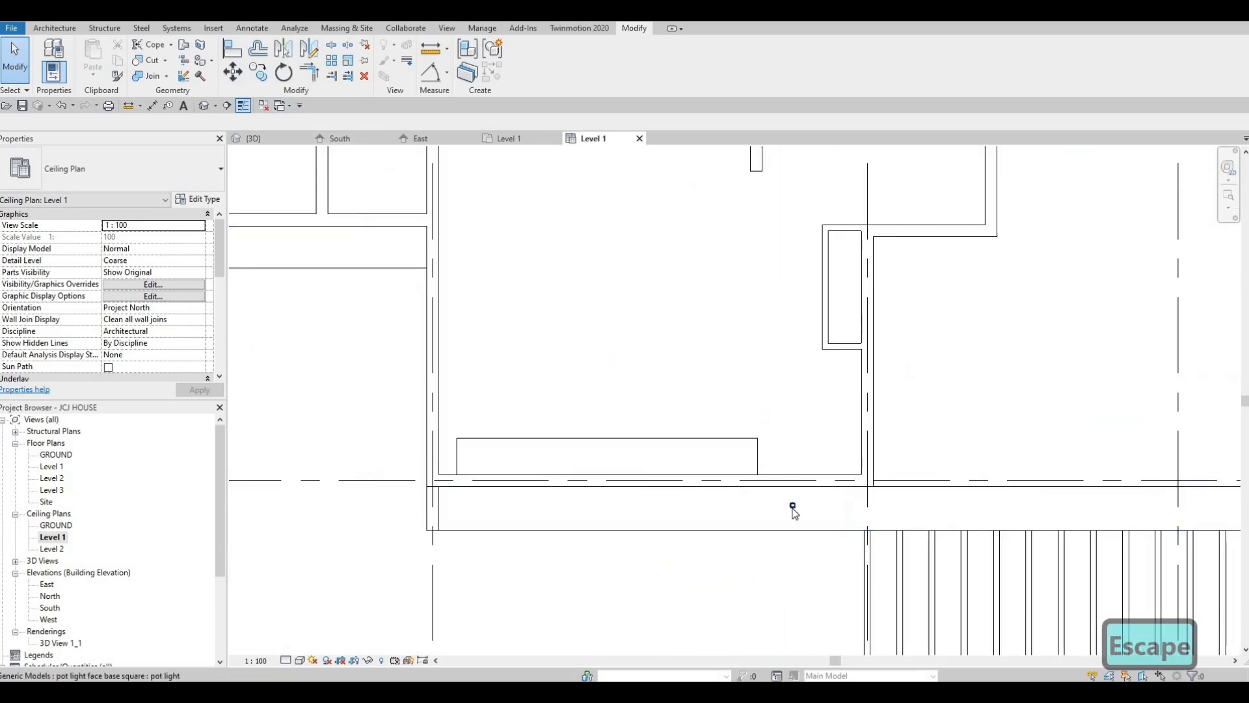
Nudge the front frame's pot light to about 1480 mm from the vertical gridline beside the pergola and 450 mm from gridline E
{"action": "left_click", "coordinate": [665, 487]}
{"action": "scroll", "coordinate": [749, 494], "scroll_direction": "down", "scroll_amount": 2}
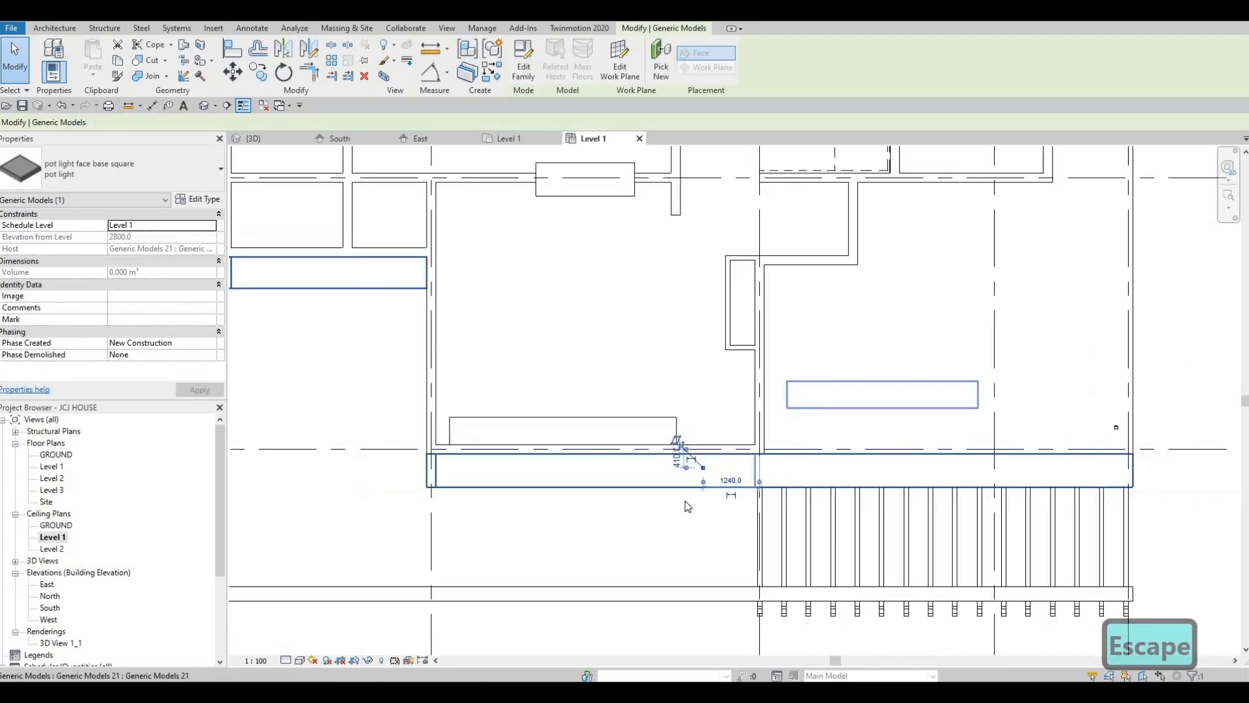
{"action": "scroll", "coordinate": [710, 474], "scroll_direction": "up", "scroll_amount": 3}
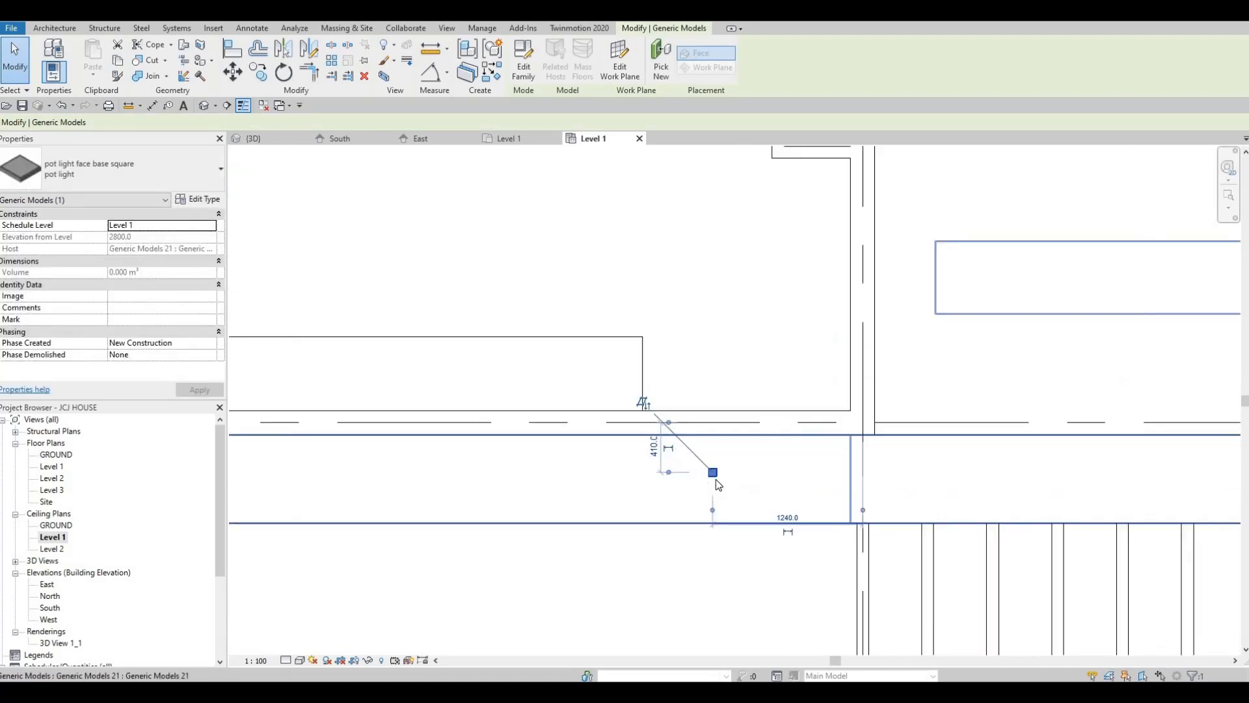
{"action": "key", "text": "Escape"}
{"action": "key", "text": "Escape"}
{"action": "left_click", "coordinate": [716, 479]}
{"action": "key", "text": "Left"}
{"action": "key", "text": "Left"}
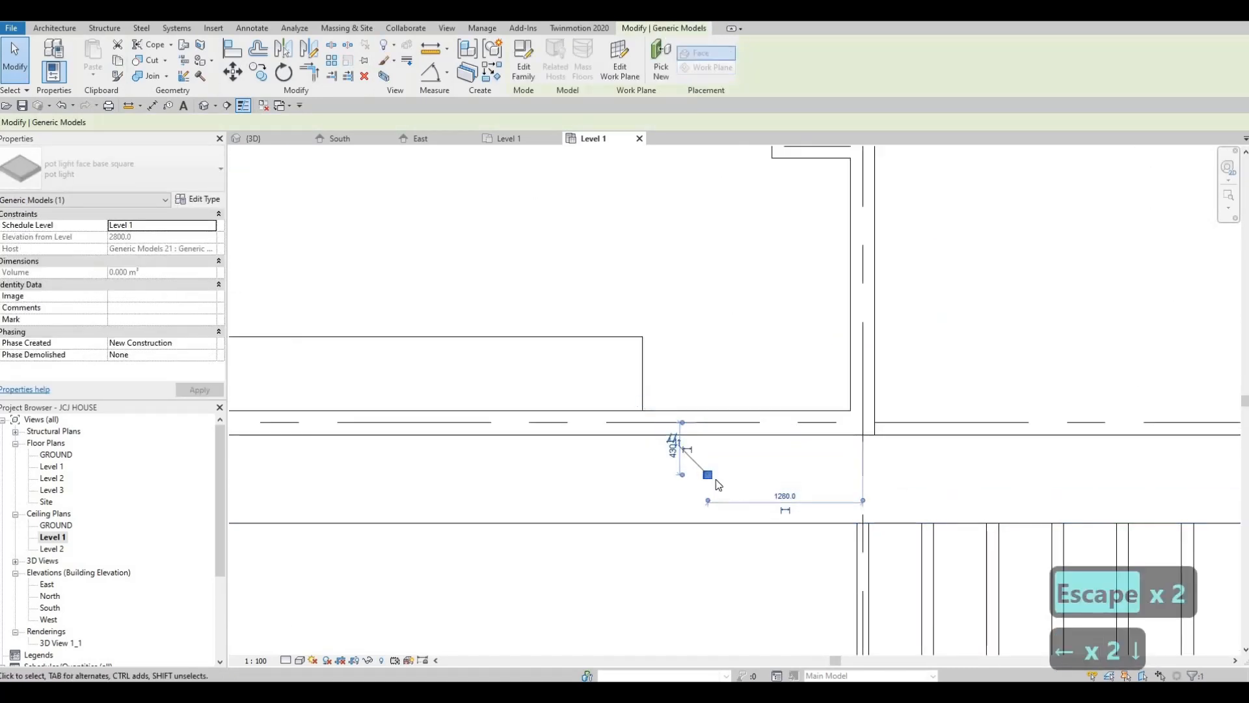
{"action": "key", "text": "Down"}
{"action": "key", "text": "Left"}
{"action": "key", "text": "Left"}
{"action": "key", "text": "Left"}
{"action": "key", "text": "Down"}
{"action": "key", "text": "Left"}
{"action": "key", "text": "Left"}
{"action": "key", "text": "Left"}
{"action": "key", "text": "Left"}
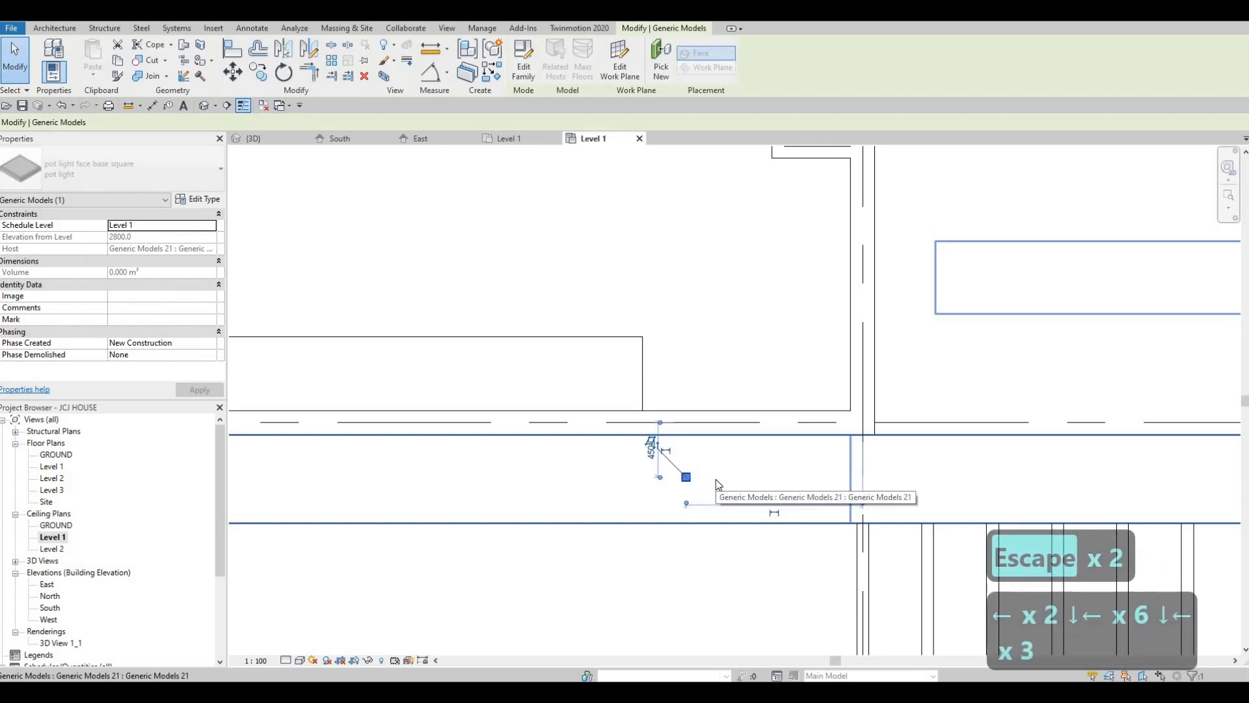
{"action": "key", "text": "Escape"}
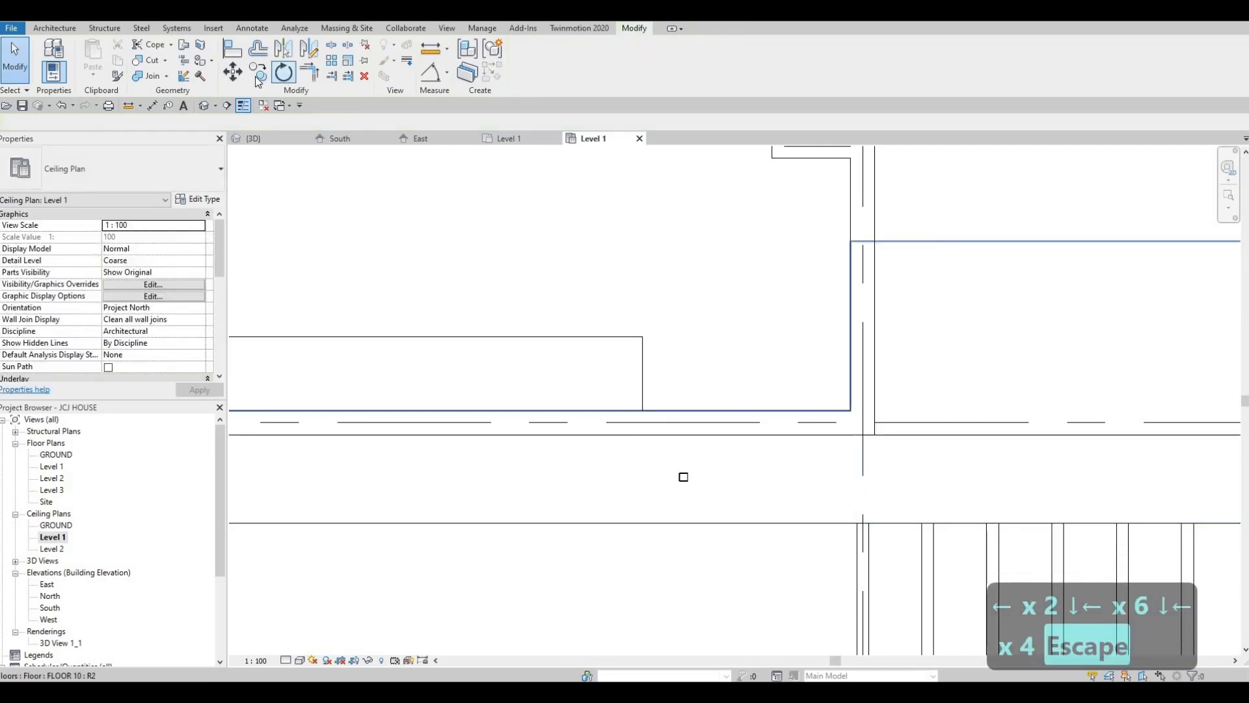
Copy the front frame's pot light horizontally about 1060 mm toward the vertical gridline beside the pergola
{"action": "key", "text": "Escape"}
{"action": "key", "text": "Escape"}
{"action": "left_click", "coordinate": [683, 477]}
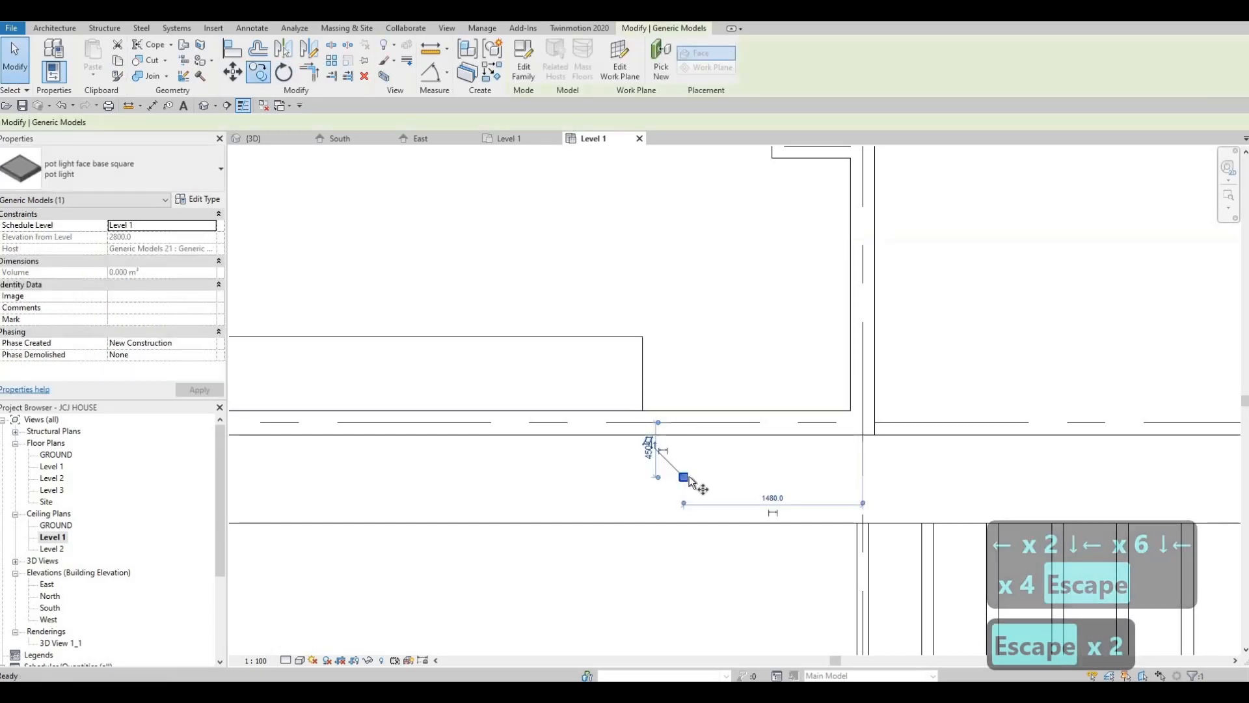
{"action": "key", "text": "m"}
{"action": "key", "text": "v"}
{"action": "left_click", "coordinate": [684, 477]}
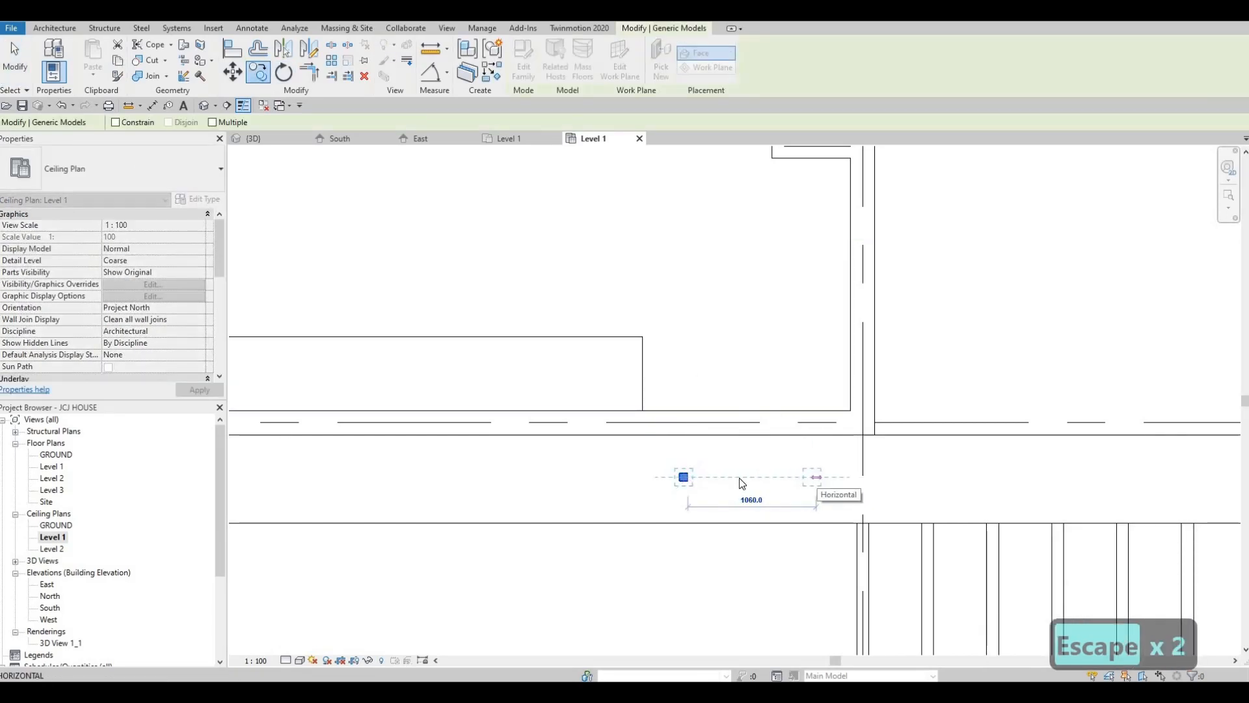
{"action": "left_click", "coordinate": [812, 477]}
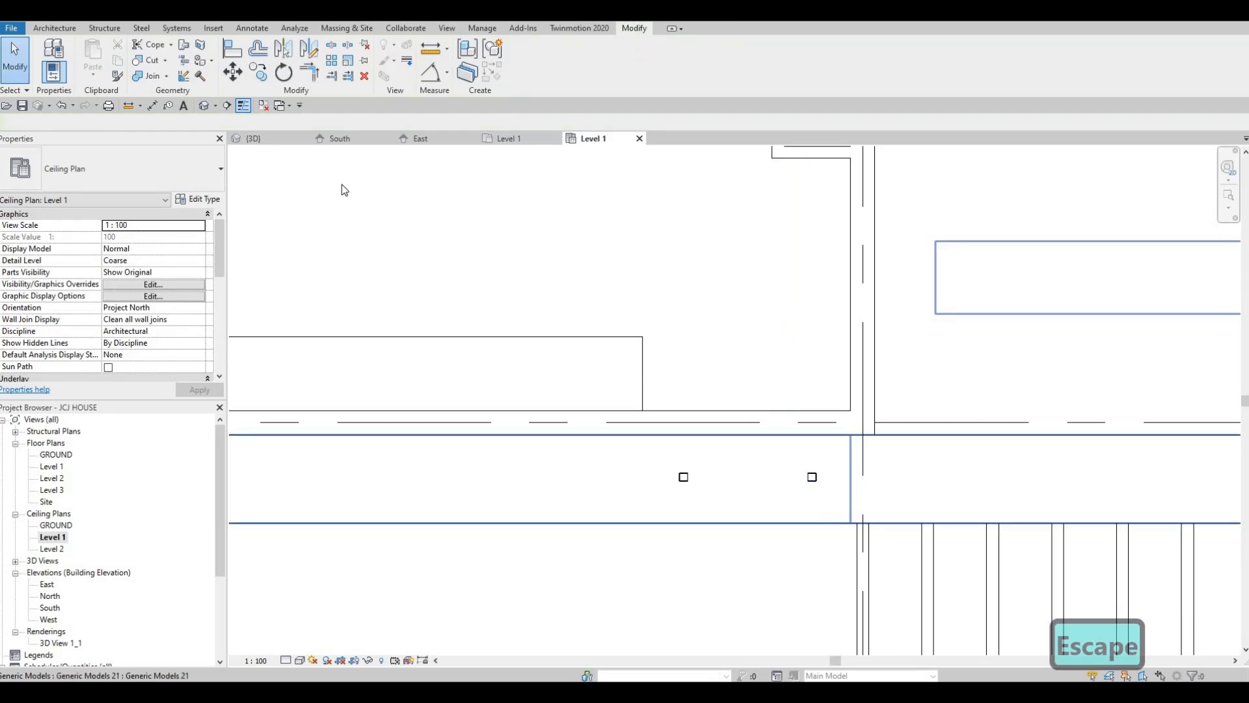
{"action": "left_click", "coordinate": [684, 477]}
{"action": "left_click", "coordinate": [259, 72]}
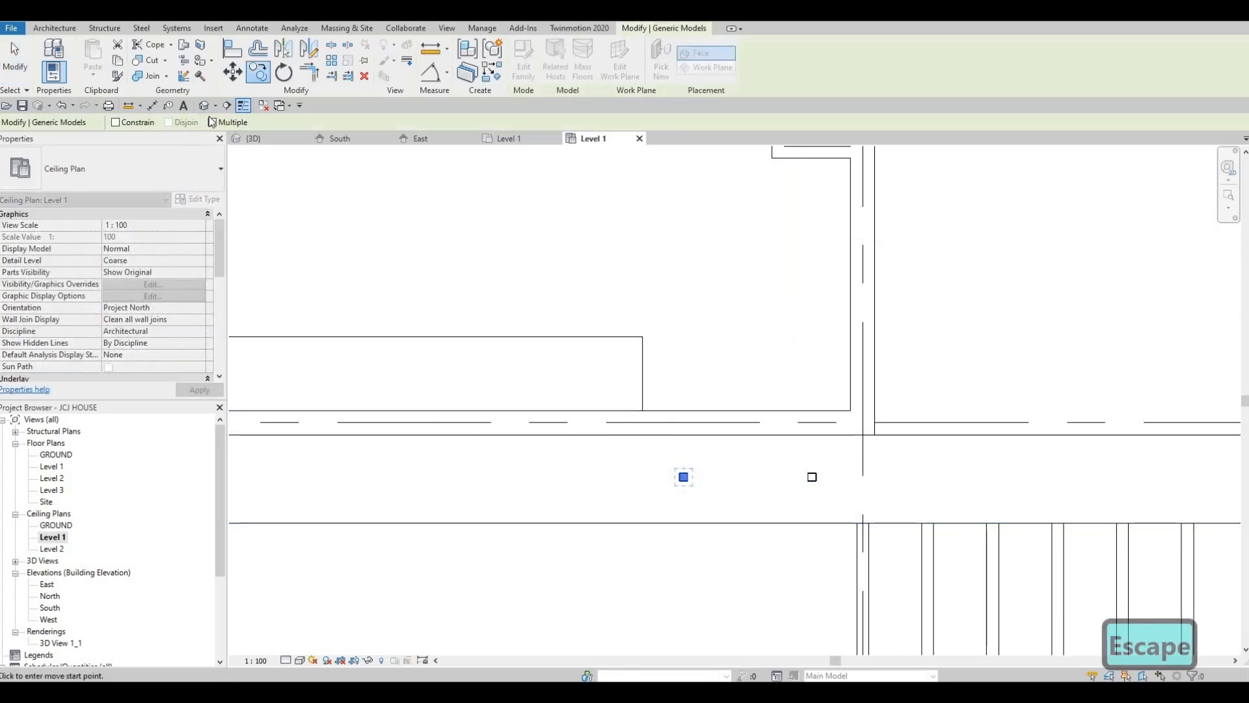
{"action": "left_click", "coordinate": [684, 477]}
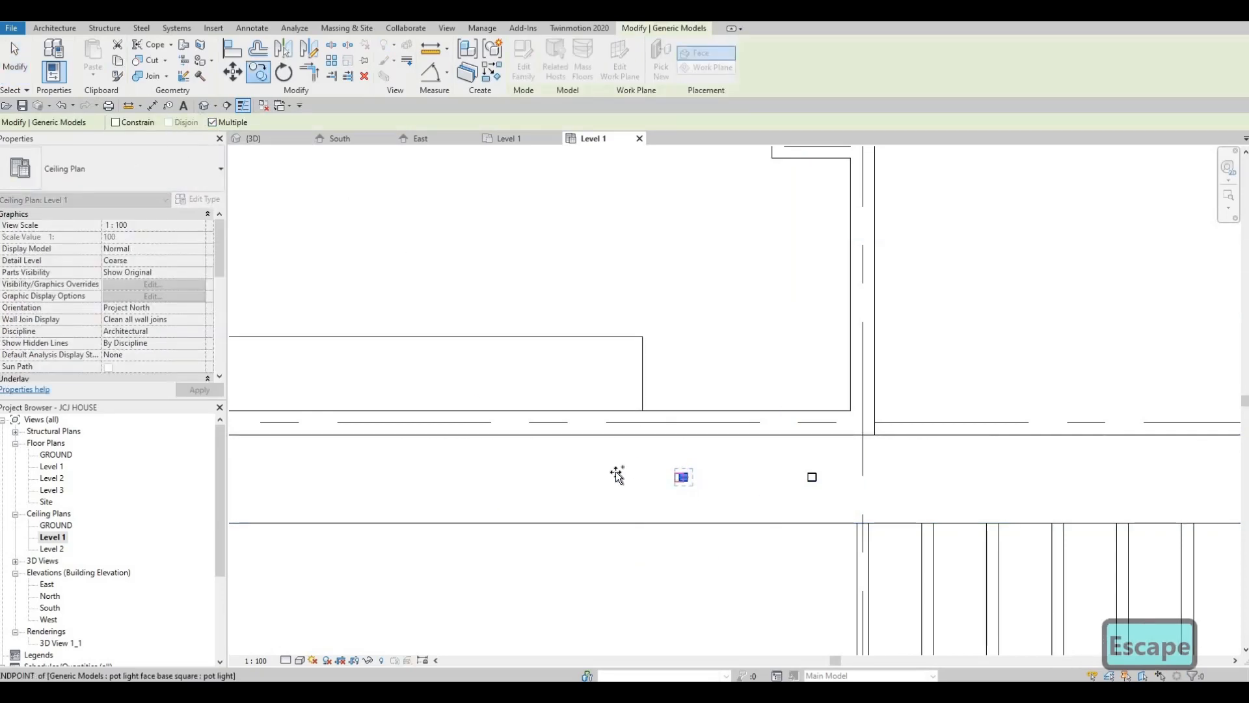
{"action": "scroll", "coordinate": [703, 477], "scroll_direction": "down", "scroll_amount": 2}
{"action": "left_click", "coordinate": [703, 476]}
{"action": "scroll", "coordinate": [754, 472], "scroll_direction": "up", "scroll_amount": 2}
{"action": "key", "text": "Escape"}
{"action": "key", "text": "Escape"}
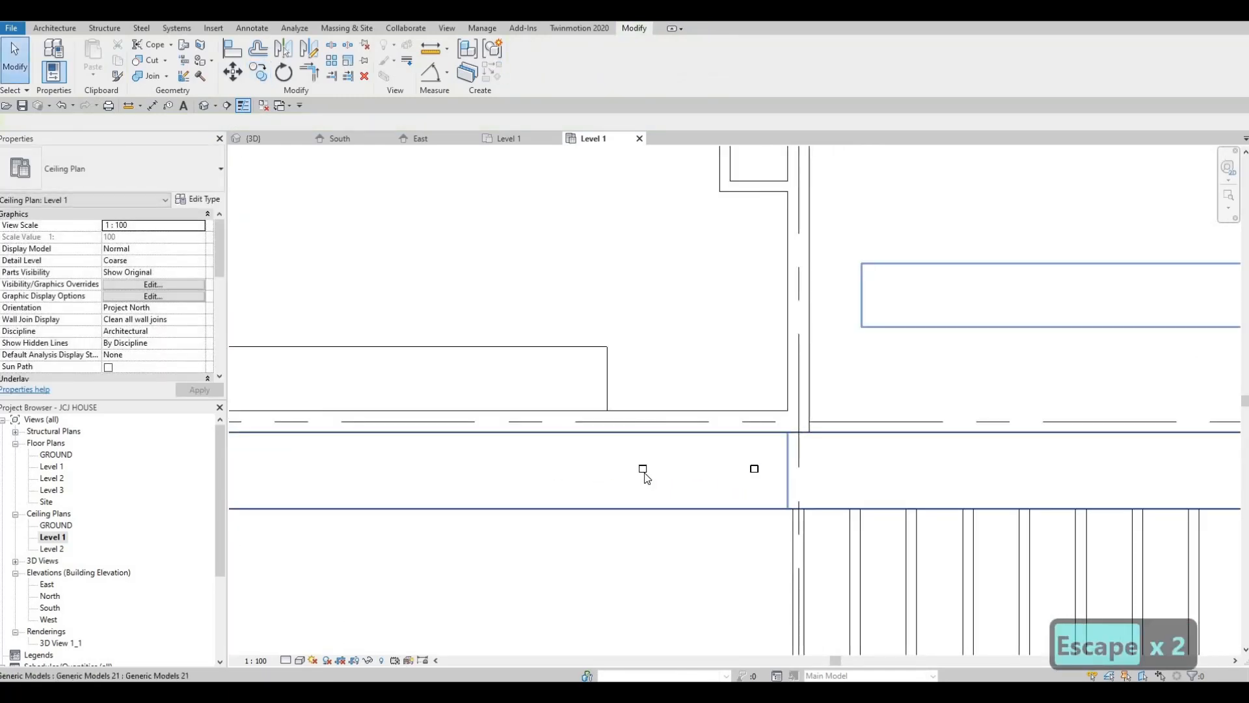
Delete the original front frame pot light, the one farther from the gridline beside the pergola
{"action": "key", "text": "Escape"}
{"action": "key", "text": "Escape"}
{"action": "left_click", "coordinate": [644, 469]}
{"action": "key", "text": "Delete"}
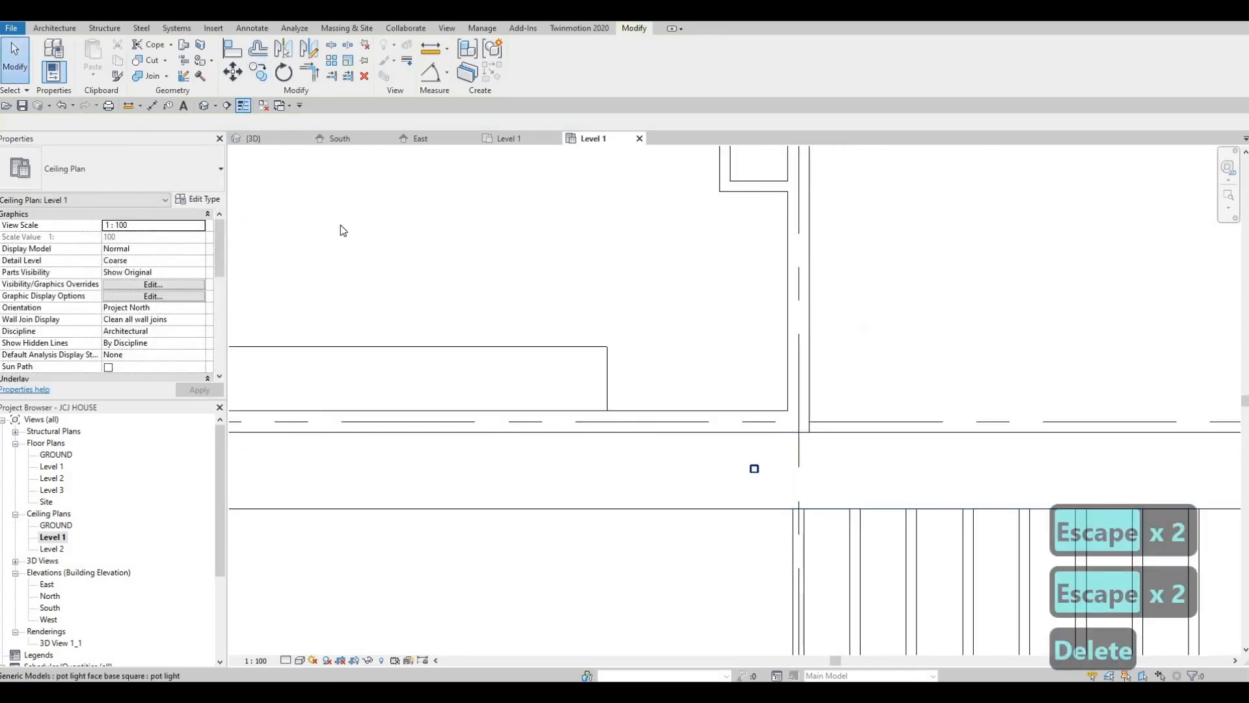
Start a multiple copy of the remaining front frame pot light, placing the first copy 1000 mm away from the pergola gridline
{"action": "left_click", "coordinate": [249, 73]}
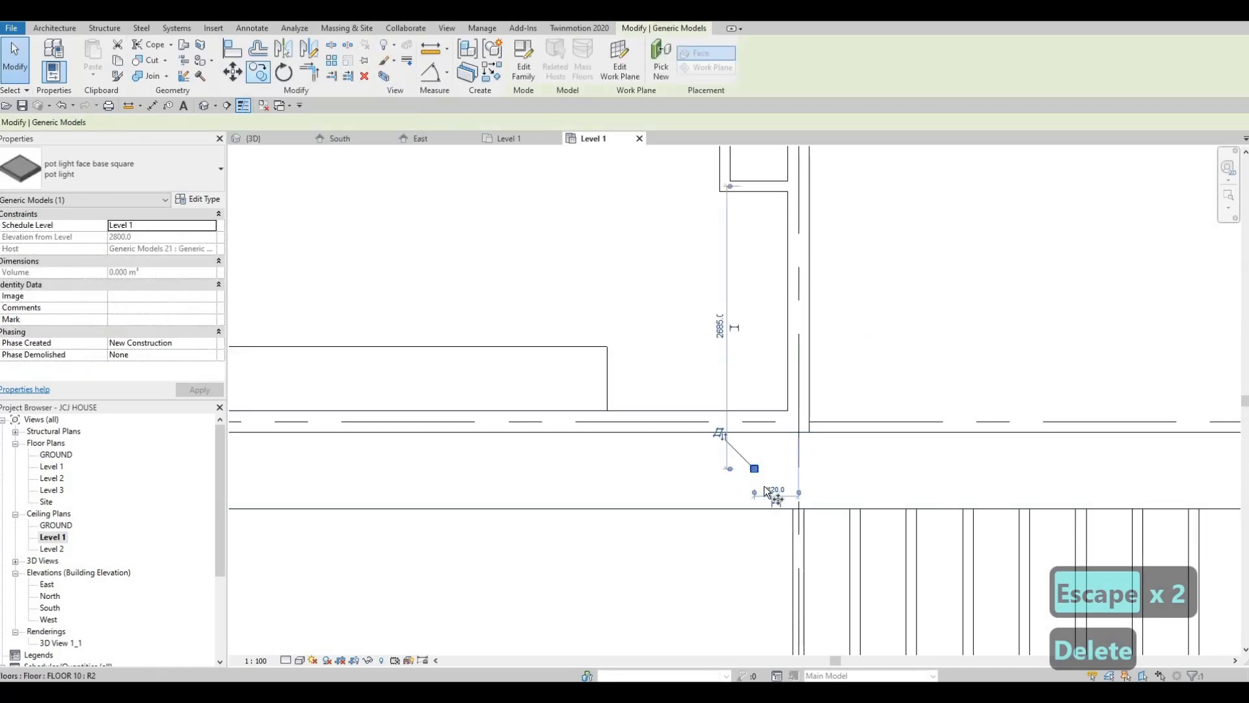
{"action": "scroll", "coordinate": [761, 469], "scroll_direction": "up", "scroll_amount": 4}
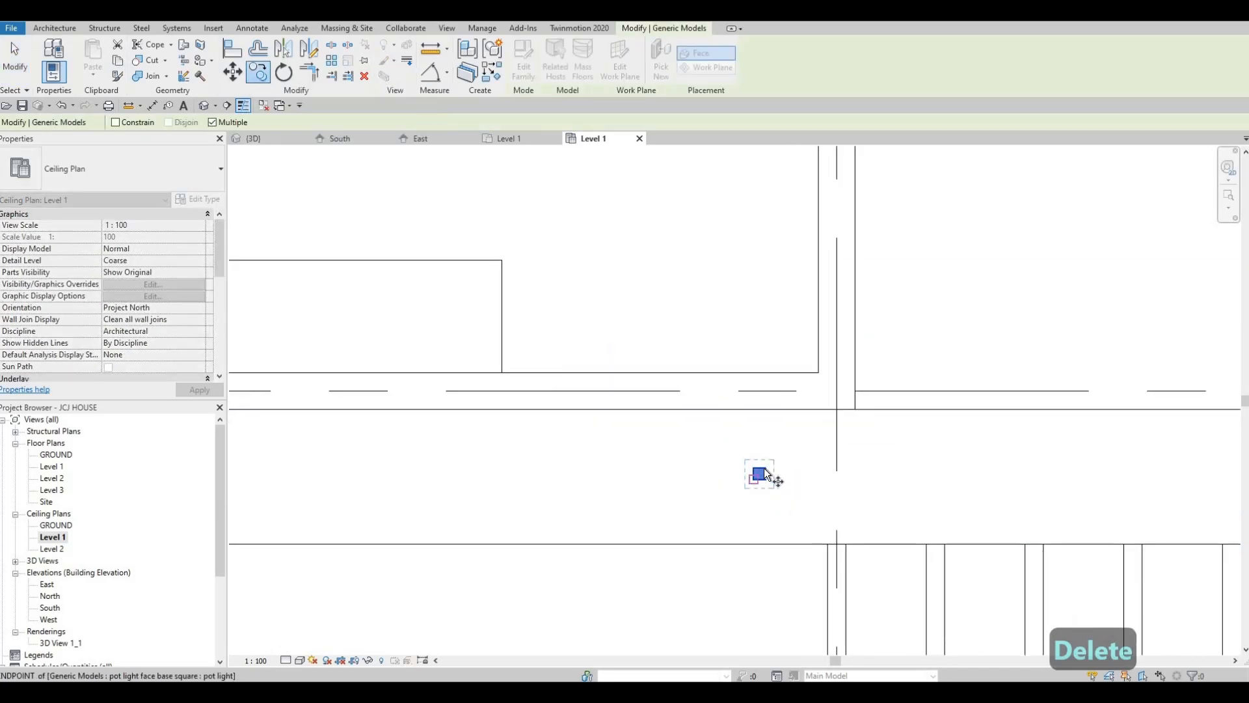
{"action": "left_click", "coordinate": [764, 472]}
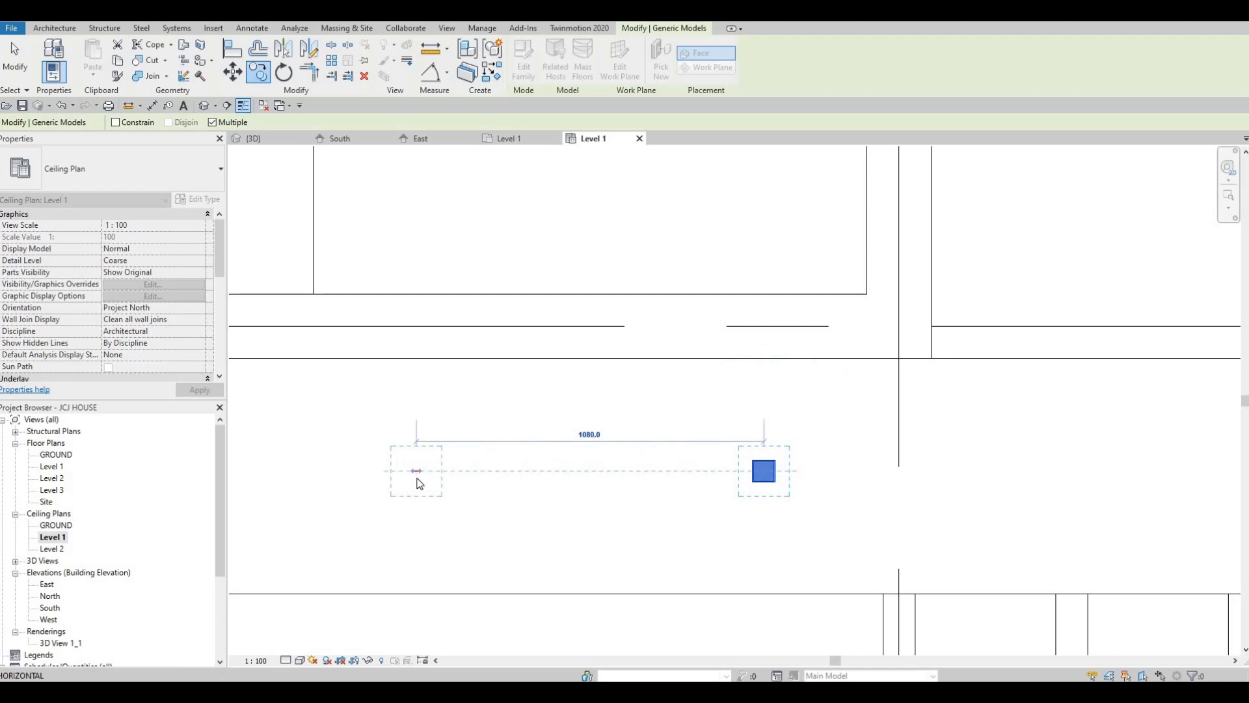
{"action": "type", "text": "1000"}
{"action": "key", "text": "Return"}
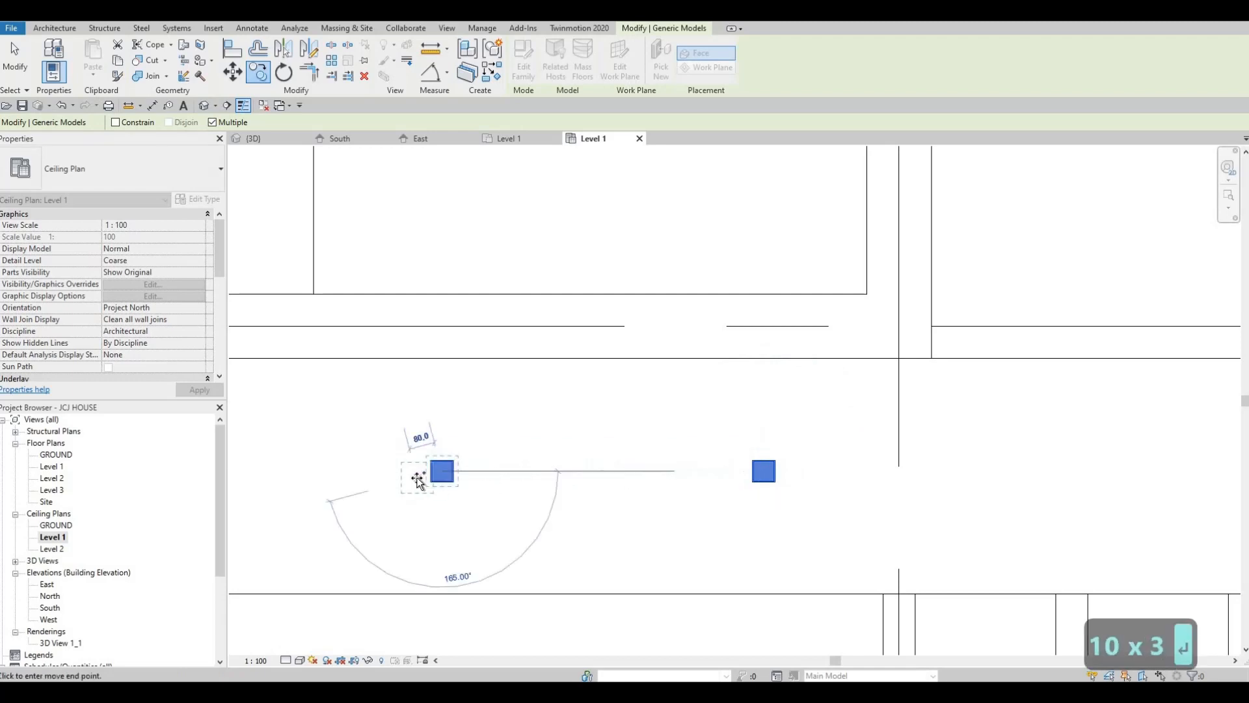
Continue the row along the front frame strip with five more pot light copies spaced 1000 mm apart
{"action": "scroll", "coordinate": [375, 514], "scroll_direction": "down", "scroll_amount": 2}
{"action": "middle_click_drag", "start_coordinate": [443, 501], "coordinate": [809, 457]}
{"action": "scroll", "coordinate": [627, 418], "scroll_direction": "down", "scroll_amount": 3}
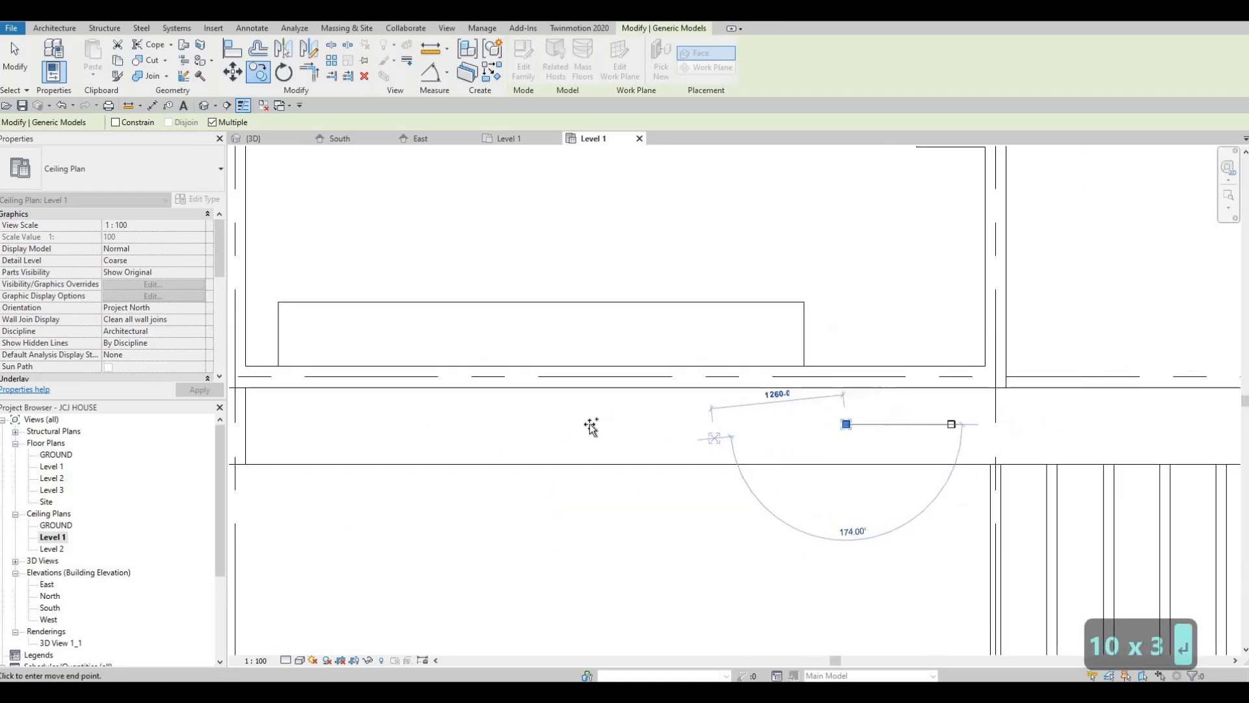
{"action": "scroll", "coordinate": [430, 426], "scroll_direction": "down", "scroll_amount": 2}
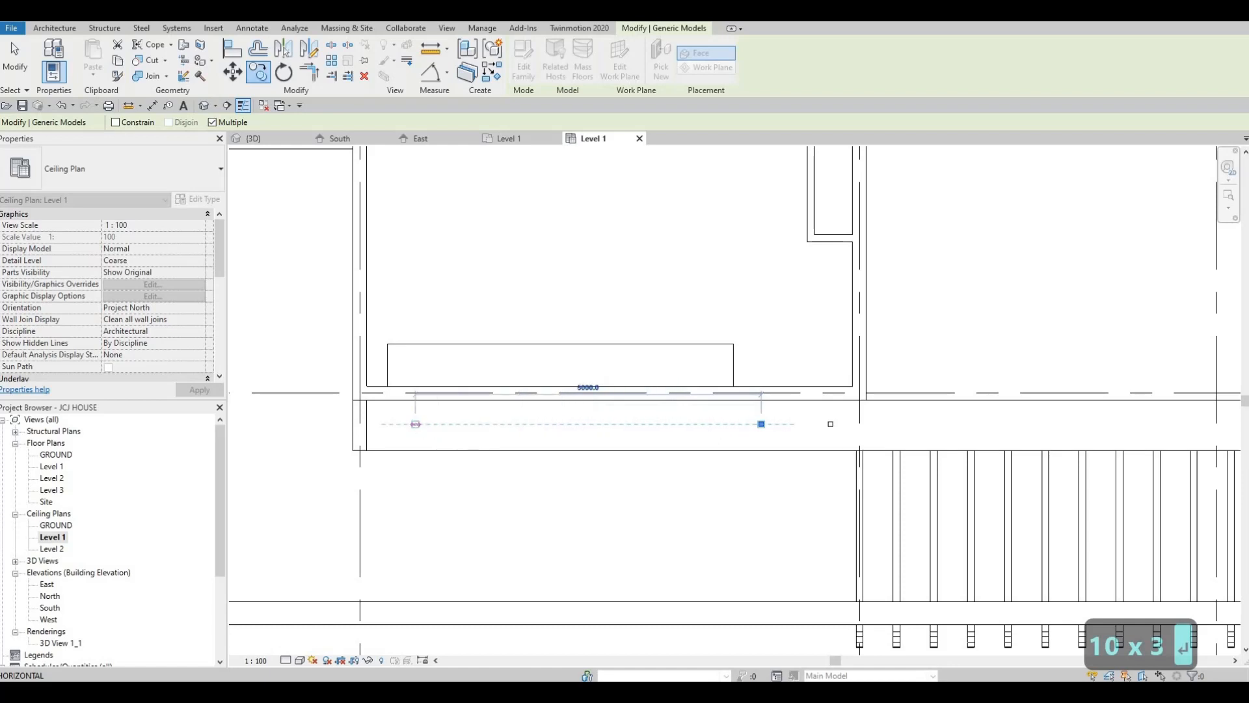
{"action": "type", "text": "1000"}
{"action": "key", "text": "Return"}
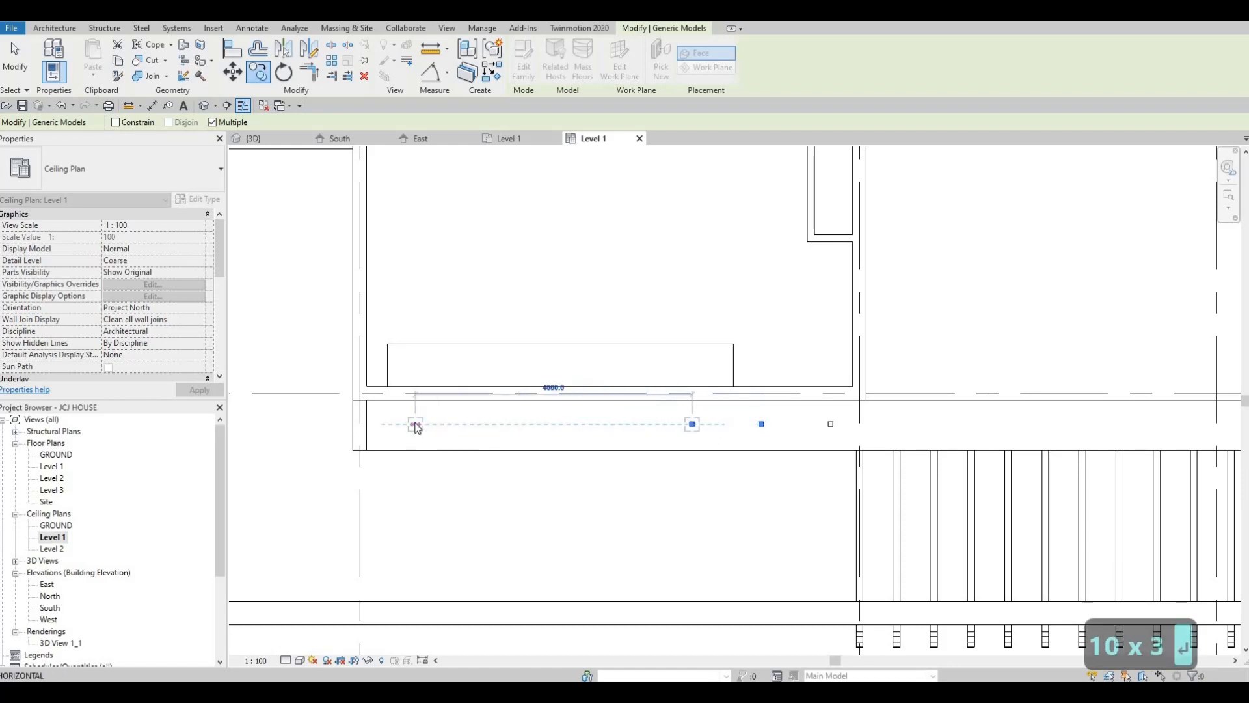
{"action": "type", "text": "1000"}
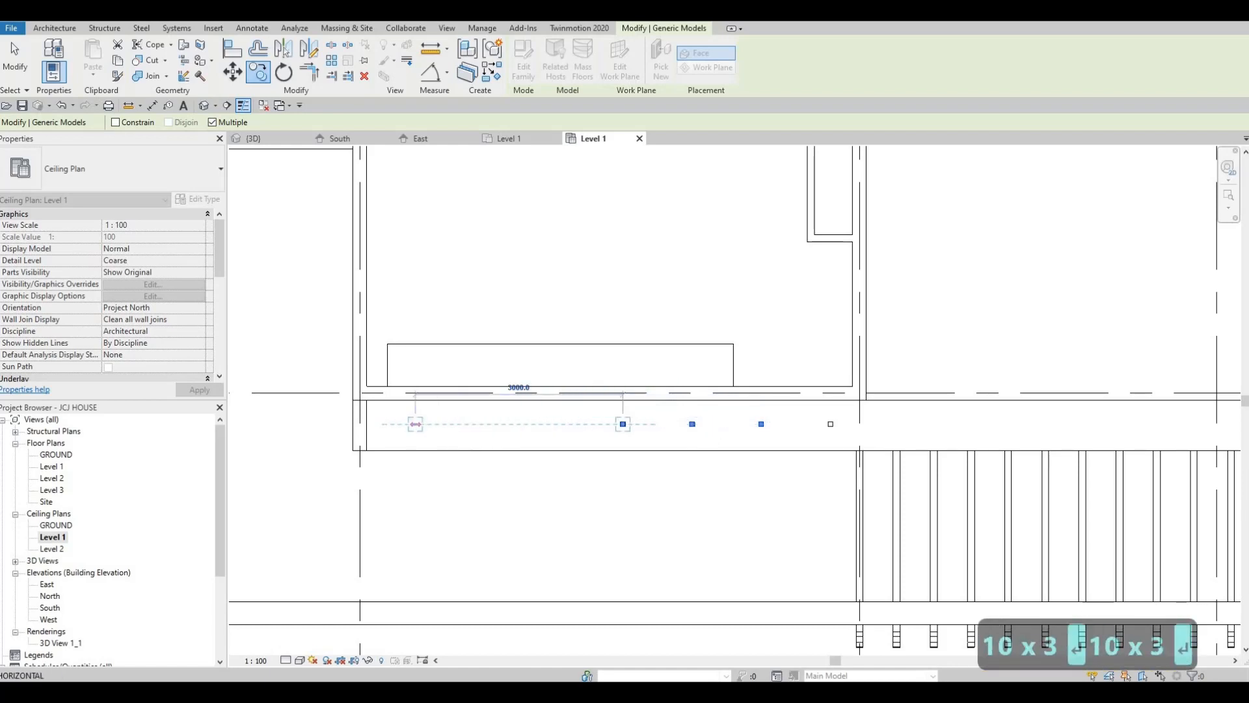
{"action": "key", "text": "Return"}
{"action": "type", "text": "1000"}
{"action": "key", "text": "Return"}
{"action": "type", "text": "1"}
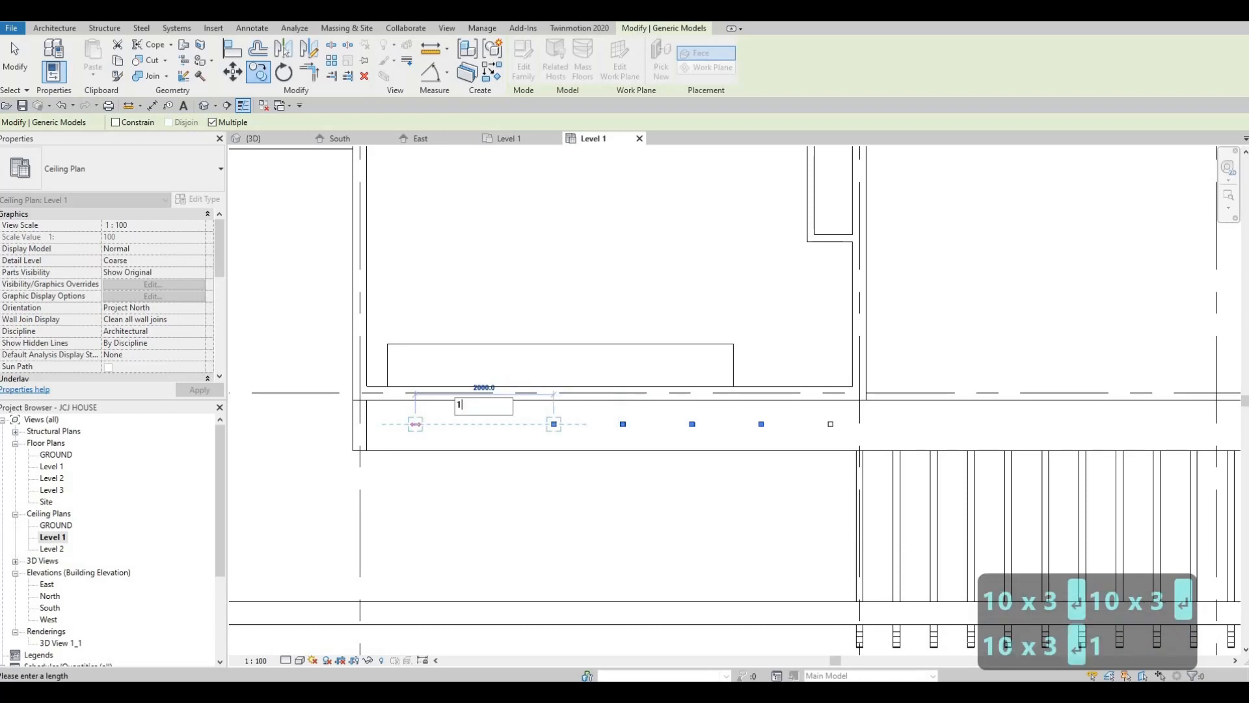
{"action": "type", "text": "000"}
{"action": "key", "text": "Return"}
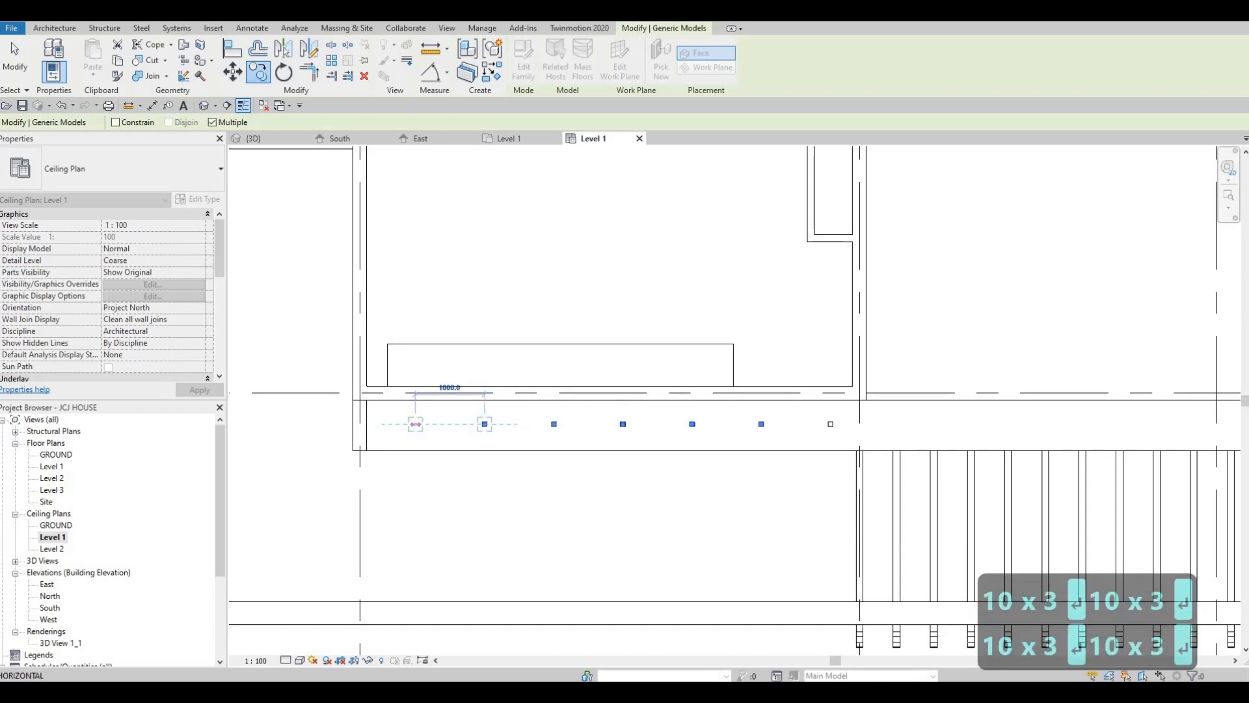
{"action": "type", "text": "1000"}
{"action": "key", "text": "Return"}
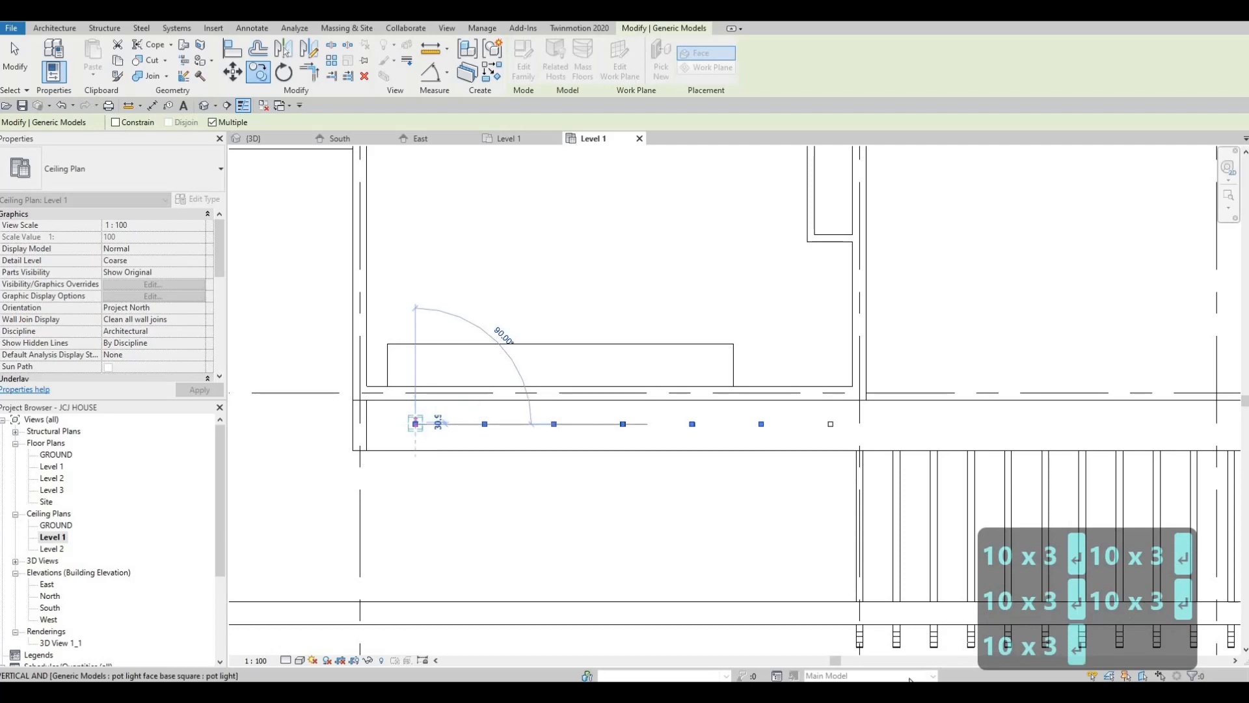
{"action": "key", "text": "Escape"}
{"action": "scroll", "coordinate": [722, 536], "scroll_direction": "down", "scroll_amount": 2}
{"action": "middle_click_drag", "start_coordinate": [770, 478], "coordinate": [741, 478]}
{"action": "key", "text": "Escape"}
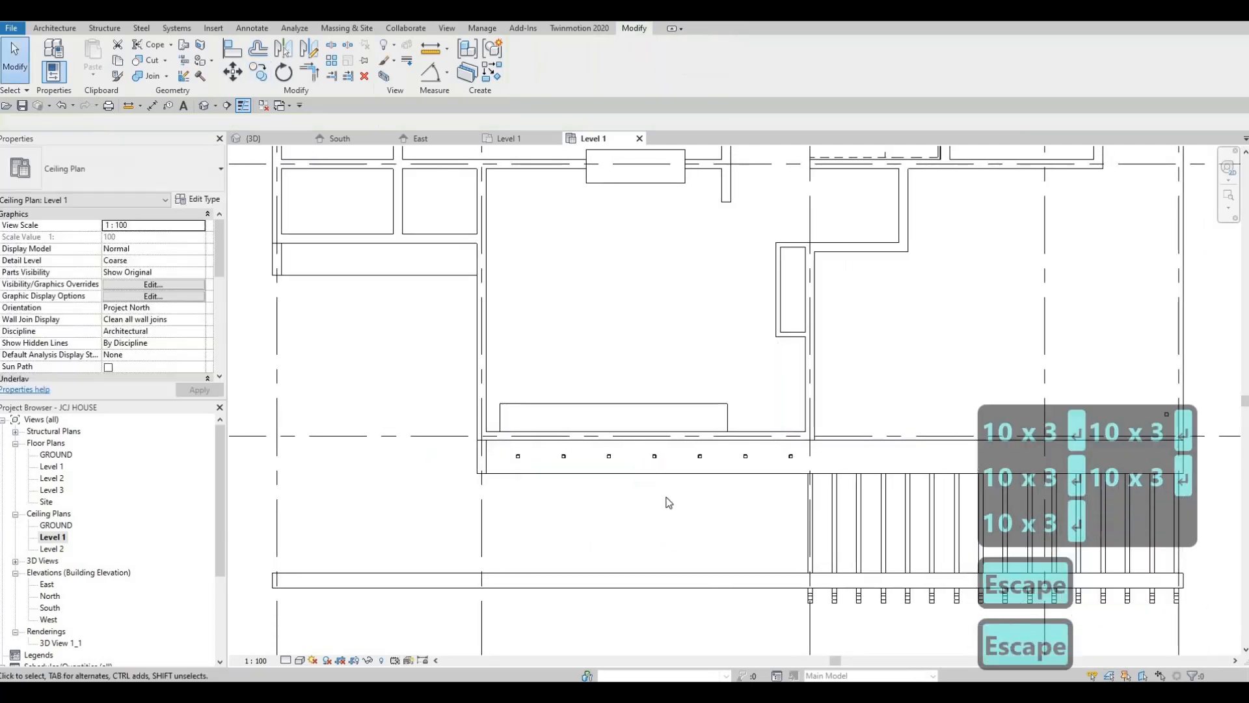
Copy the pot light at the outer corner of the area behind the pergola 1000 mm horizontally toward the house
{"action": "middle_click_drag", "start_coordinate": [566, 497], "coordinate": [479, 519]}
{"action": "middle_click_drag", "start_coordinate": [688, 474], "coordinate": [449, 479]}
{"action": "scroll", "coordinate": [790, 477], "scroll_direction": "down", "scroll_amount": 1}
{"action": "middle_click_drag", "start_coordinate": [838, 474], "coordinate": [802, 497]}
{"action": "key", "text": "Escape"}
{"action": "scroll", "coordinate": [807, 493], "scroll_direction": "up", "scroll_amount": 3}
{"action": "scroll", "coordinate": [809, 495], "scroll_direction": "down", "scroll_amount": 4}
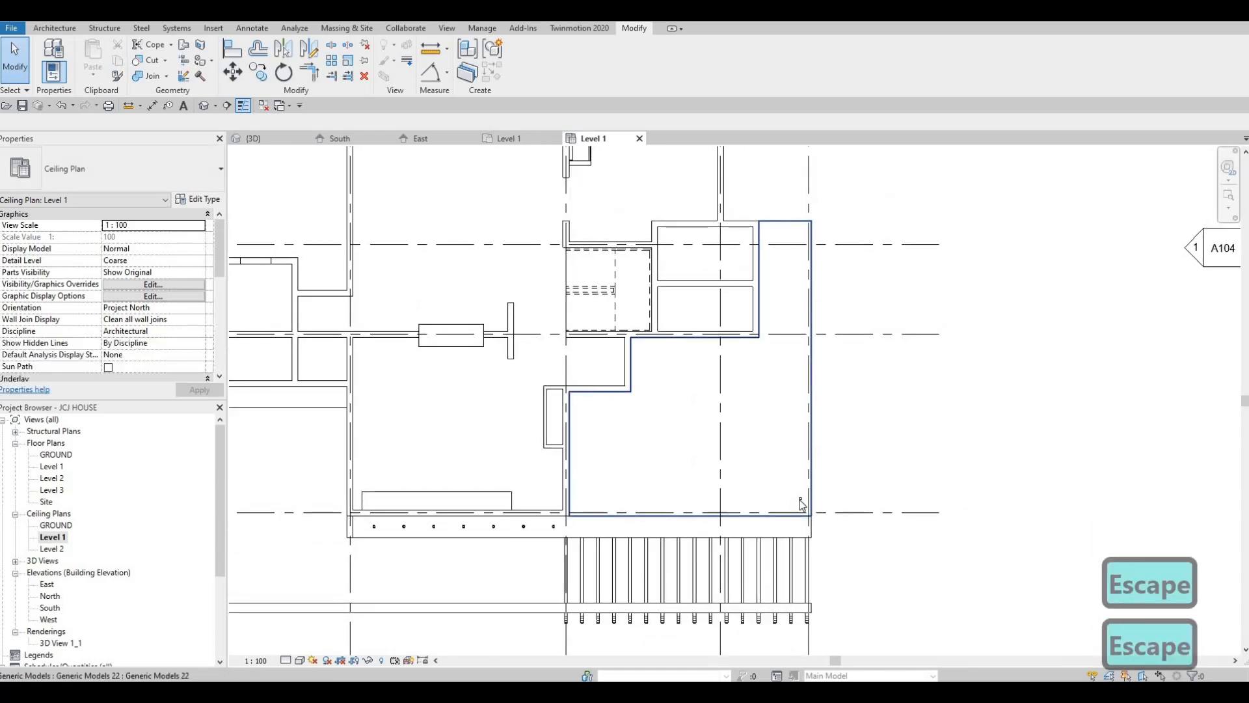
{"action": "scroll", "coordinate": [802, 497], "scroll_direction": "up", "scroll_amount": 1}
{"action": "scroll", "coordinate": [802, 497], "scroll_direction": "up", "scroll_amount": 3}
{"action": "left_click", "coordinate": [802, 497]}
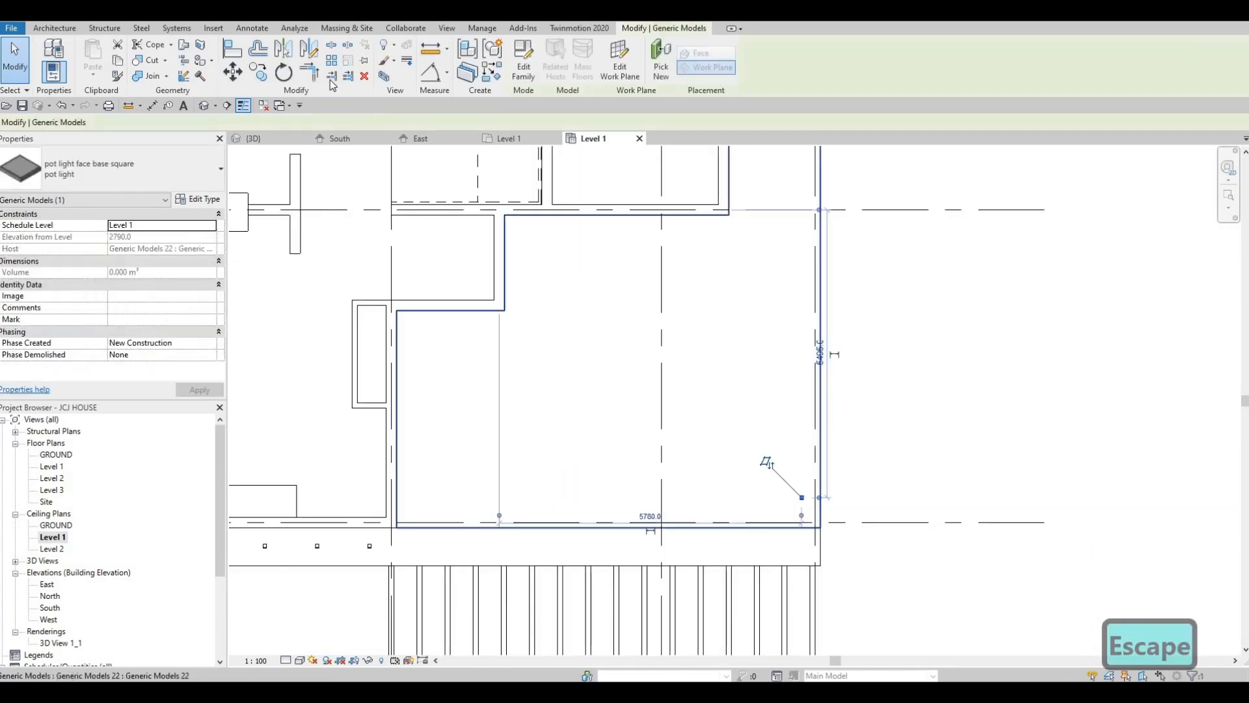
{"action": "key", "text": "c"}
{"action": "key", "text": "o"}
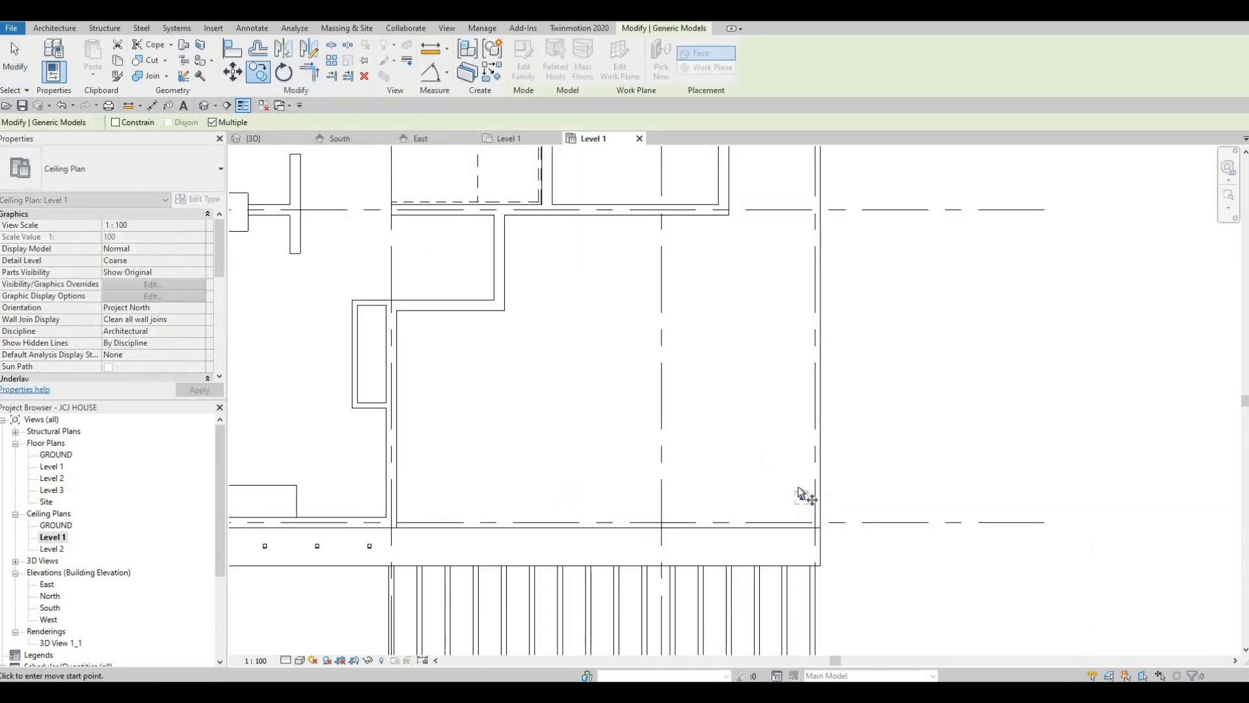
{"action": "scroll", "coordinate": [796, 485], "scroll_direction": "up", "scroll_amount": 5}
{"action": "scroll", "coordinate": [796, 486], "scroll_direction": "up", "scroll_amount": 2}
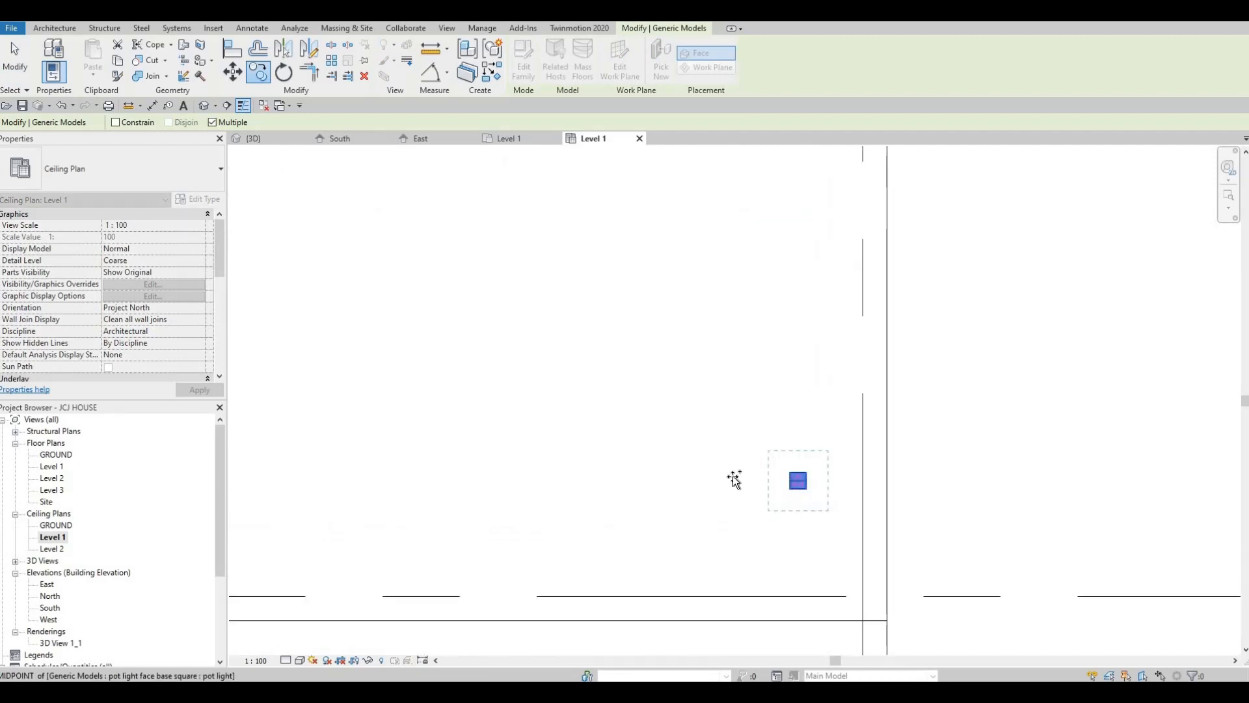
{"action": "left_click", "coordinate": [781, 498]}
{"action": "scroll", "coordinate": [781, 498], "scroll_direction": "down", "scroll_amount": 5}
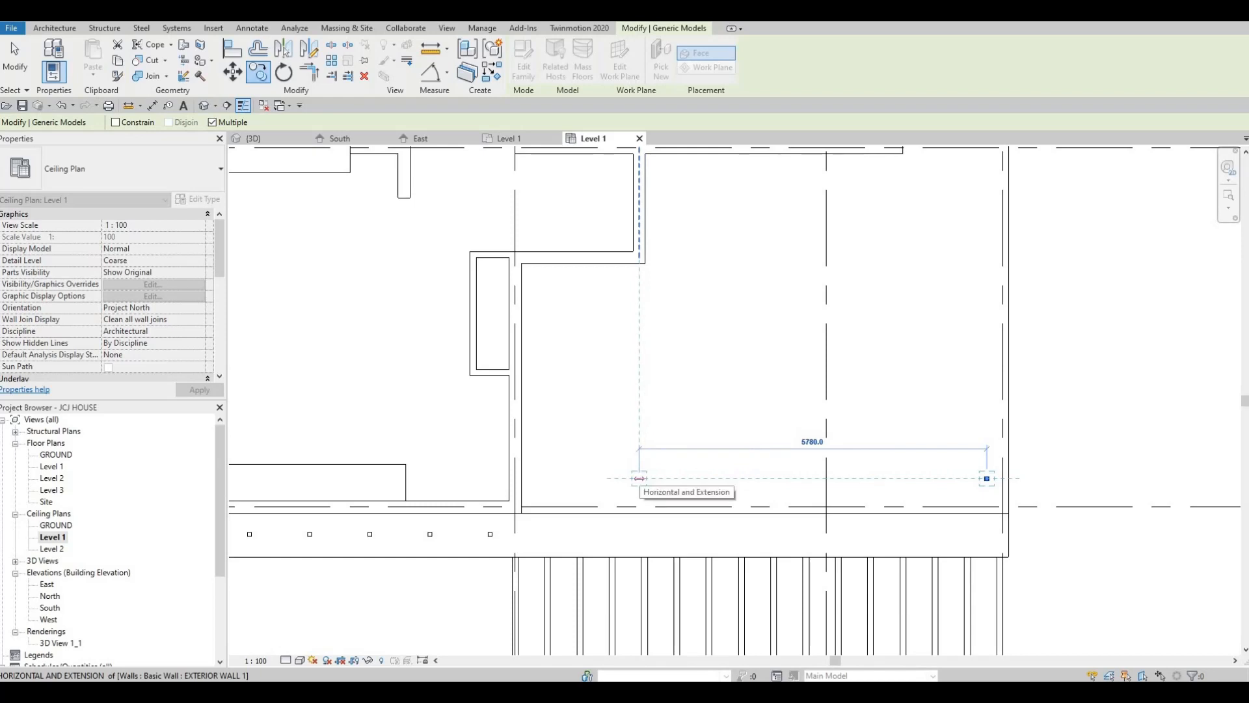
{"action": "type", "text": "1000"}
{"action": "key", "text": "Return"}
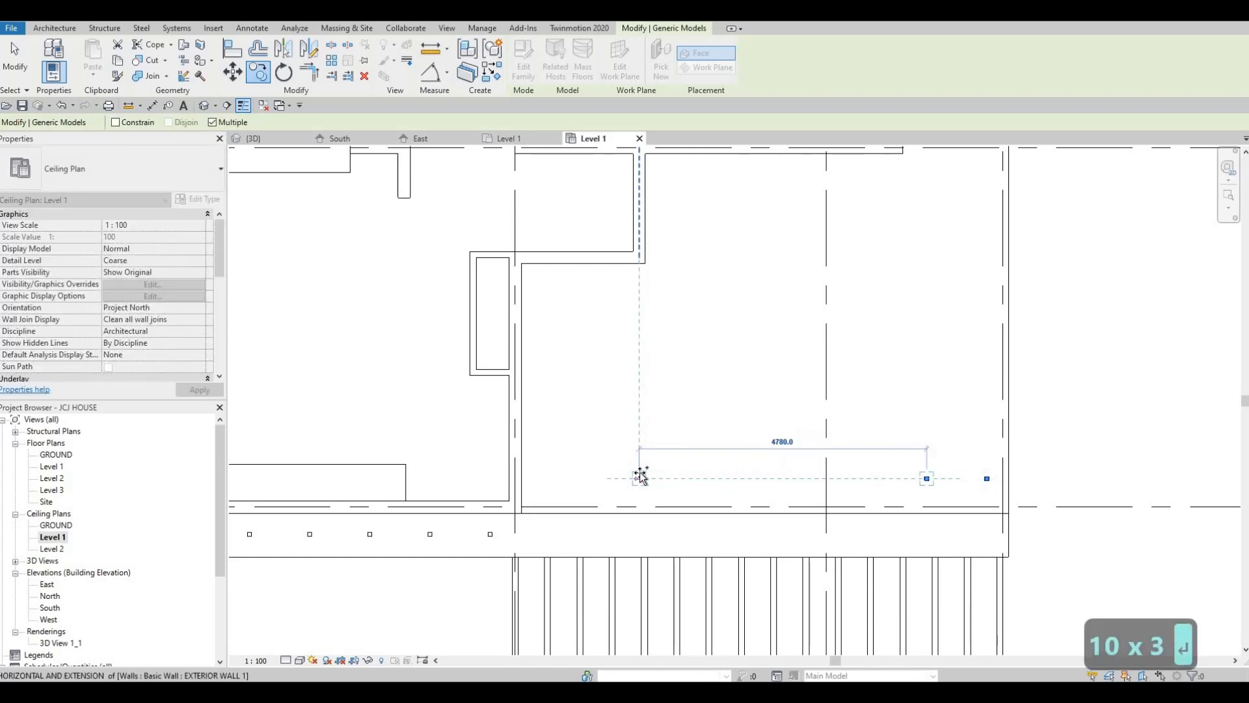
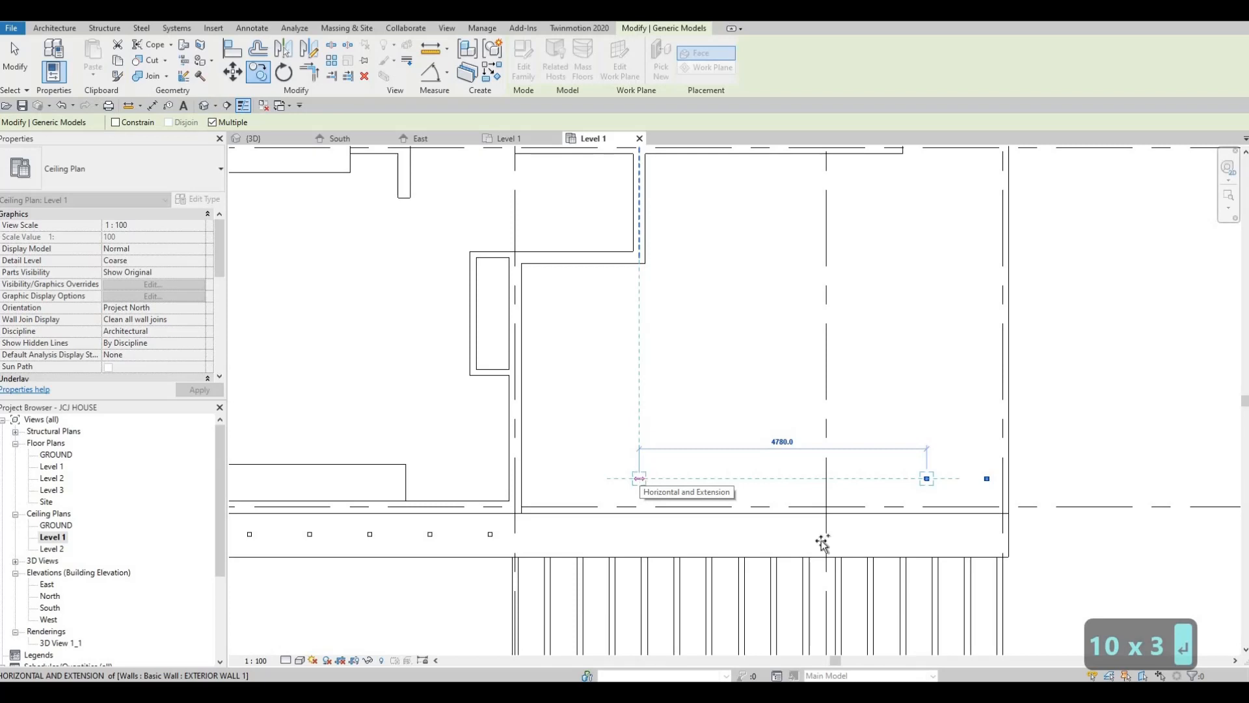
End the copying and delete the pot light copy placed 1000 mm from the outer corner light behind the pergola
{"action": "key", "text": "Escape"}
{"action": "key", "text": "Escape"}
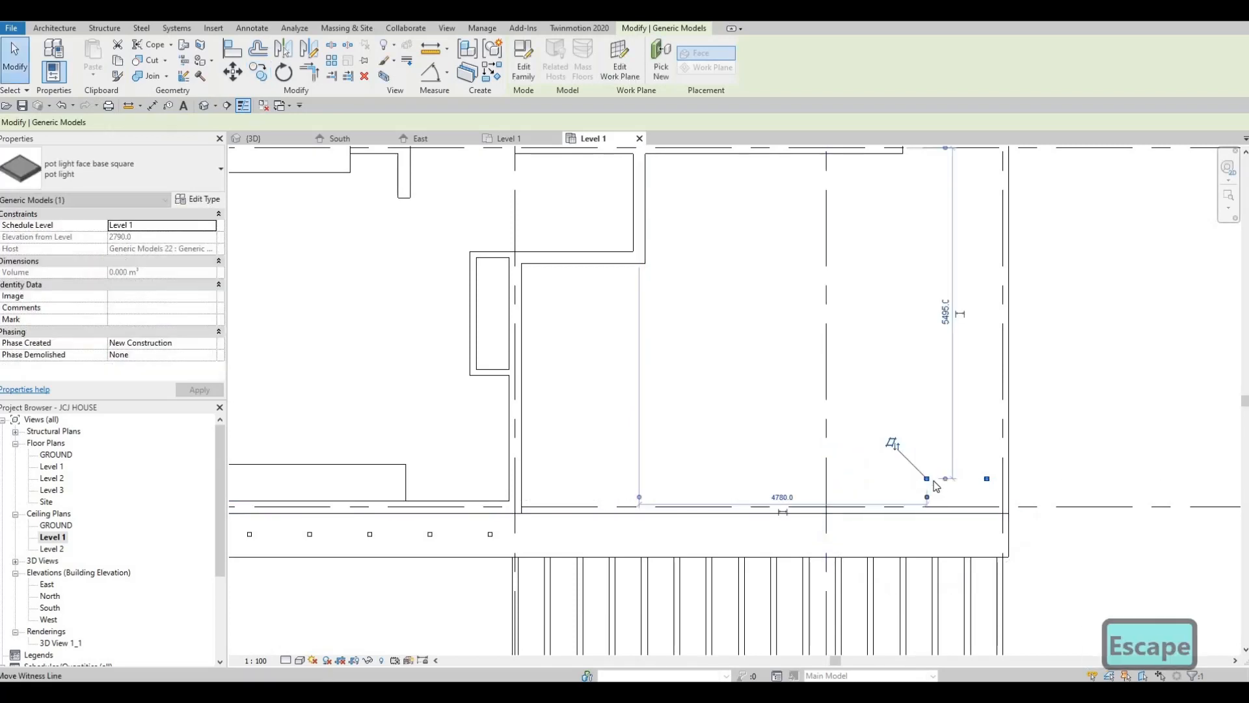
{"action": "left_click", "coordinate": [929, 479]}
{"action": "key", "text": "Delete"}
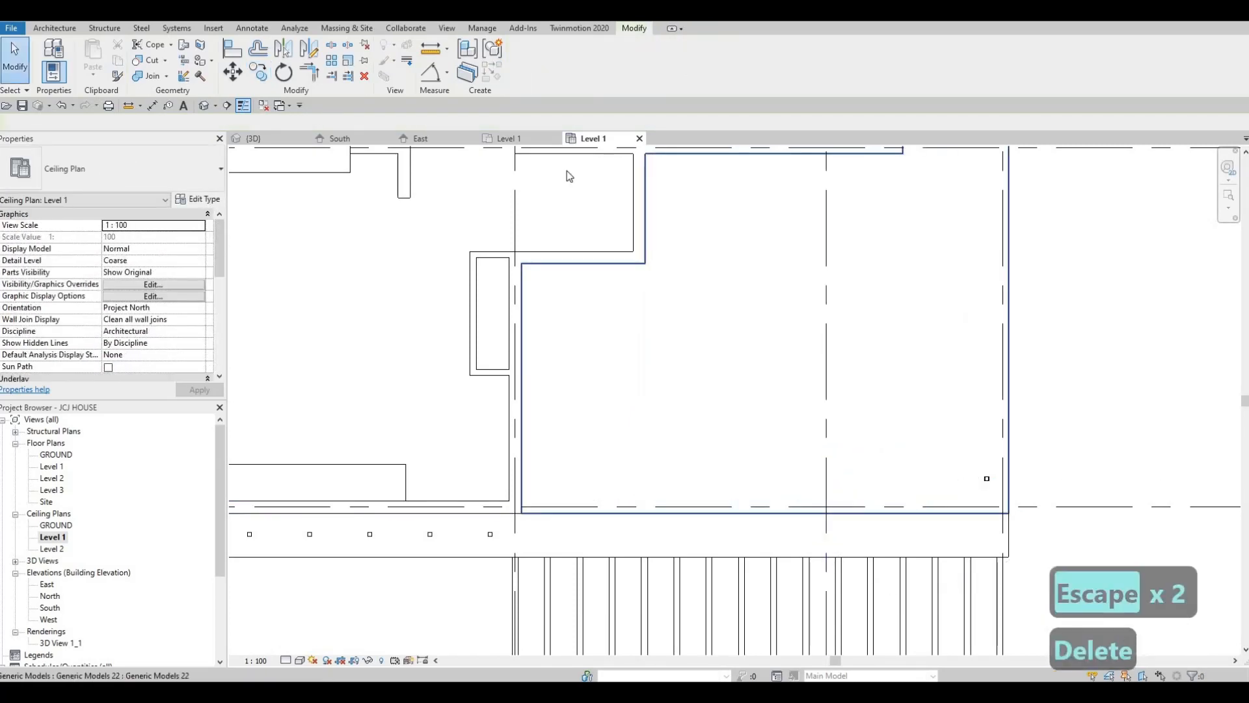
Start a multiple copy of the outer corner pot light behind the pergola, placing the first copy 2000 mm horizontally toward the house
{"action": "left_click", "coordinate": [259, 75]}
{"action": "scroll", "coordinate": [917, 473], "scroll_direction": "up", "scroll_amount": 6}
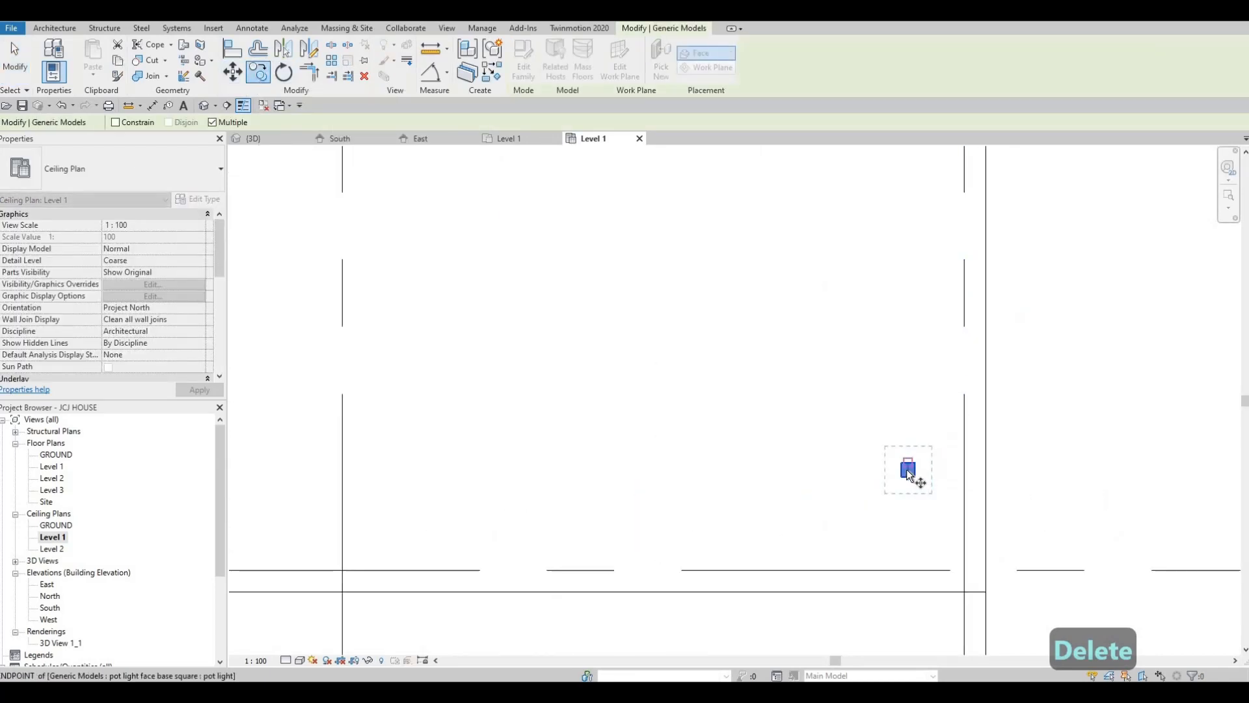
{"action": "scroll", "coordinate": [907, 471], "scroll_direction": "up", "scroll_amount": 1}
{"action": "left_click", "coordinate": [907, 471]}
{"action": "scroll", "coordinate": [548, 479], "scroll_direction": "down", "scroll_amount": 4}
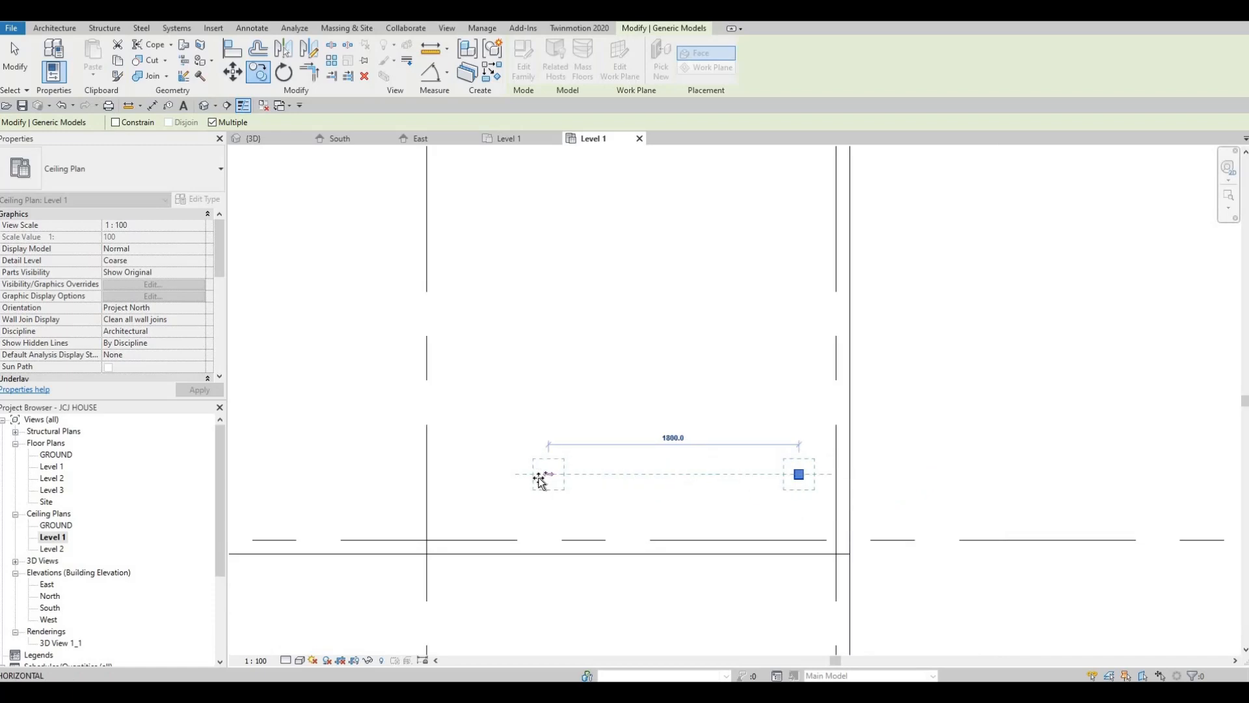
{"action": "type", "text": "200"}
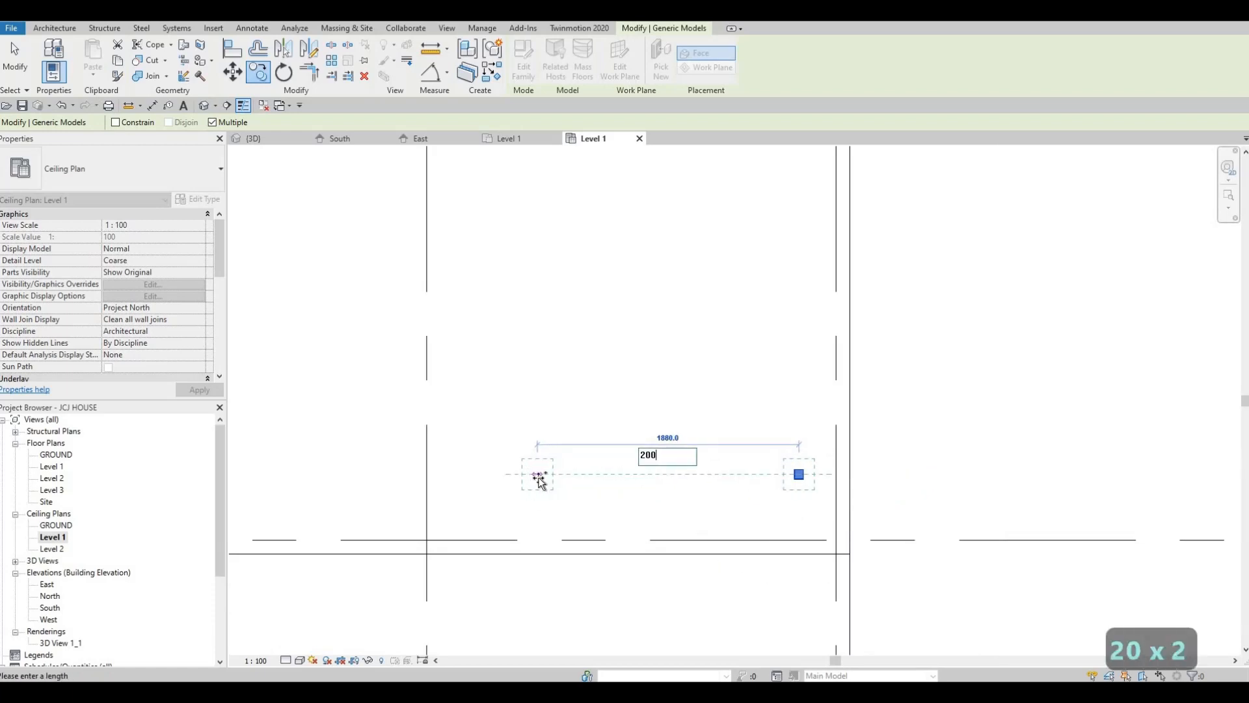
{"action": "type", "text": "0"}
{"action": "key", "text": "Return"}
Continue the row behind the pergola with three more pot light copies spaced 2000 mm apart, and end the copying
{"action": "scroll", "coordinate": [757, 457], "scroll_direction": "down", "scroll_amount": 4}
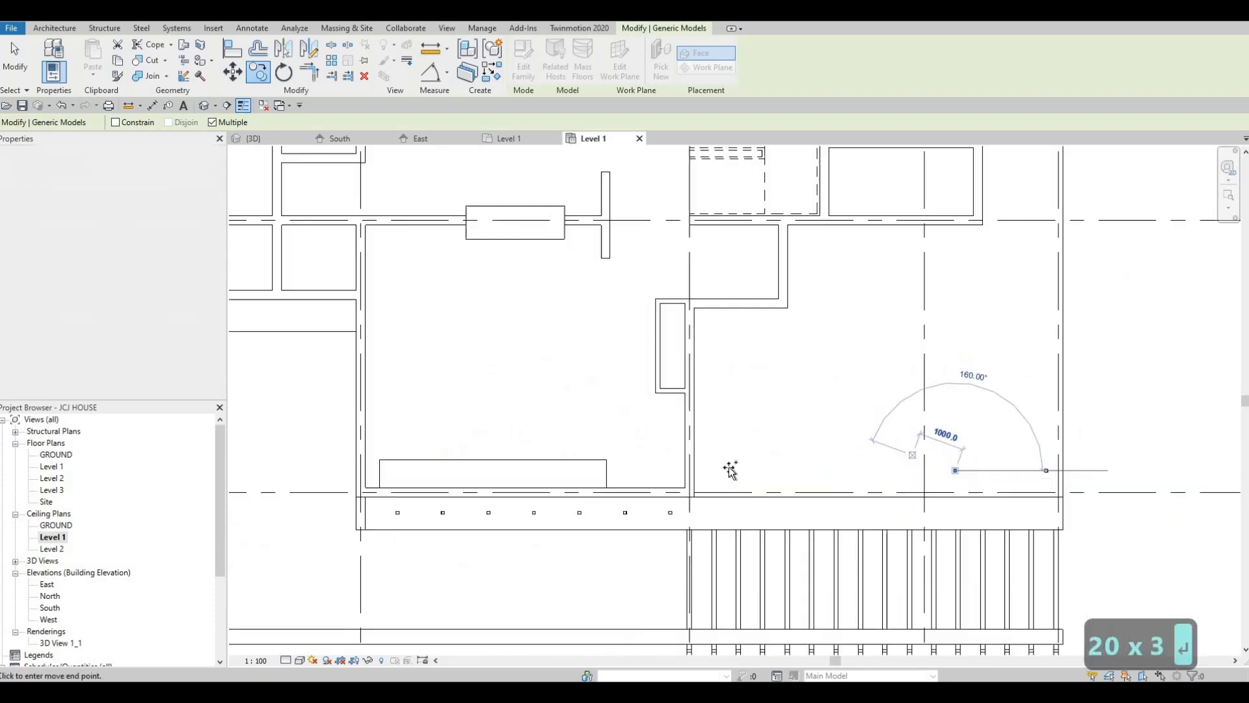
{"action": "type", "text": "200"}
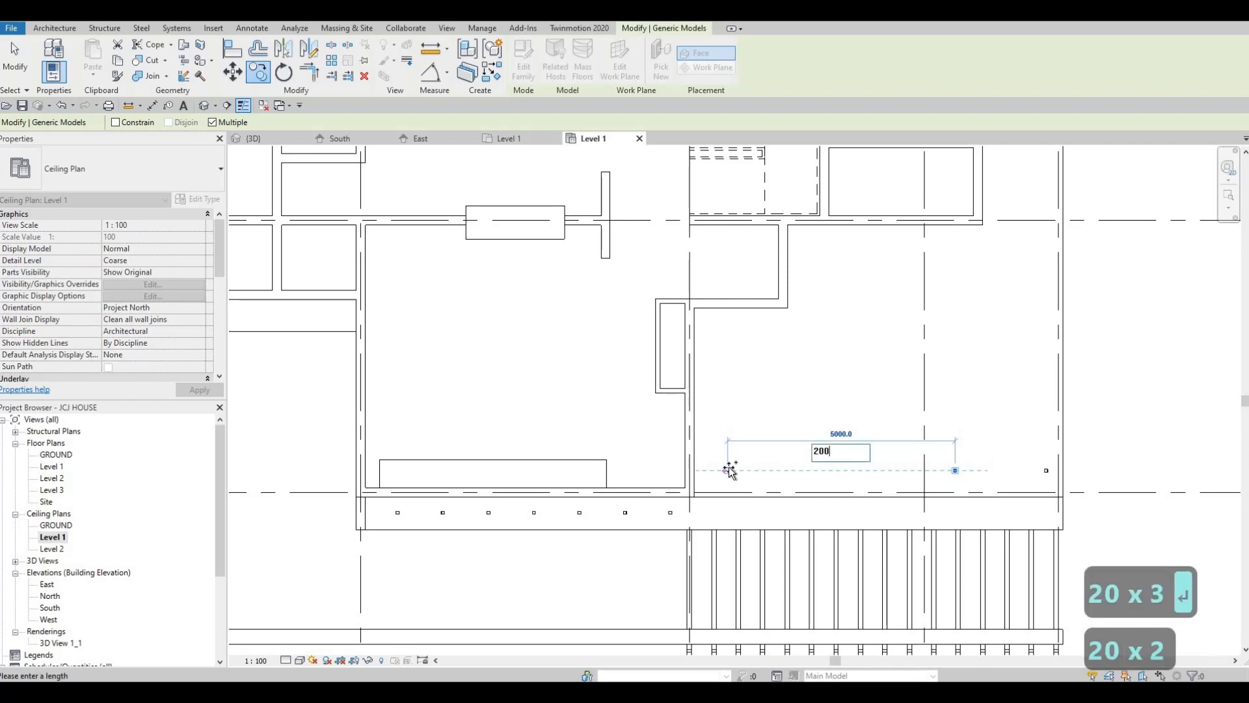
{"action": "type", "text": "0"}
{"action": "key", "text": "Return"}
{"action": "type", "text": "200"}
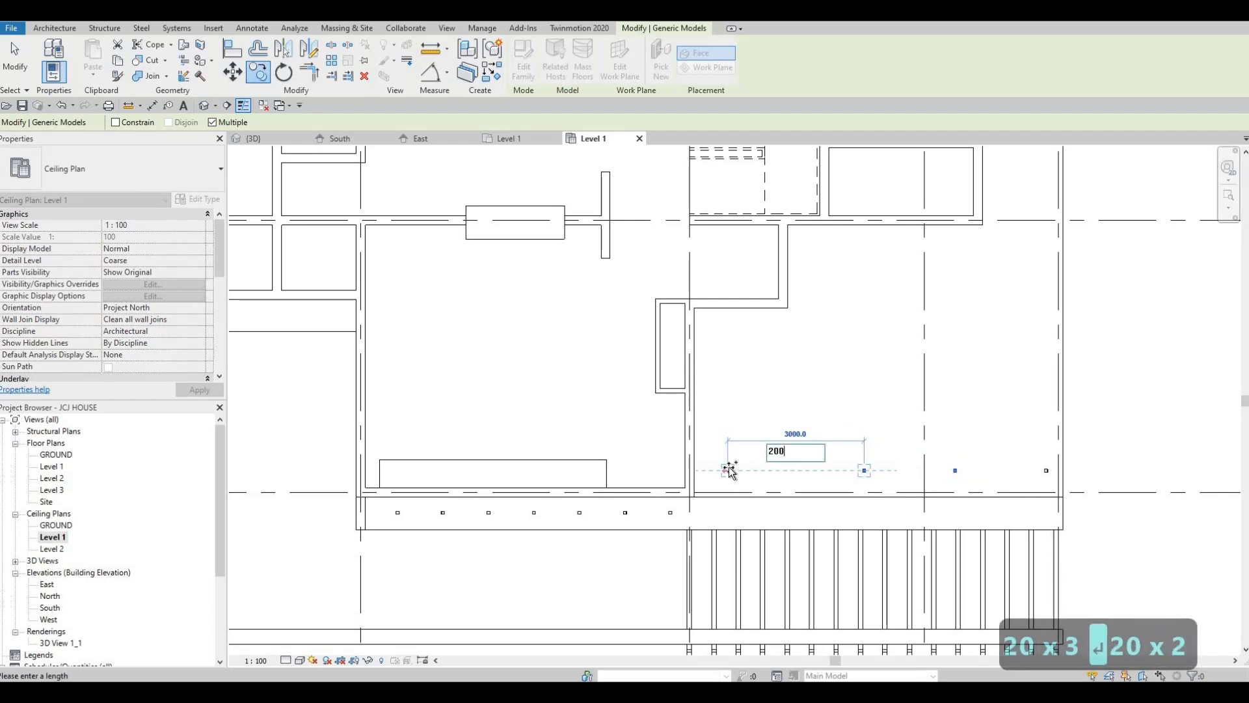
{"action": "type", "text": "0"}
{"action": "key", "text": "Return"}
{"action": "type", "text": "200"}
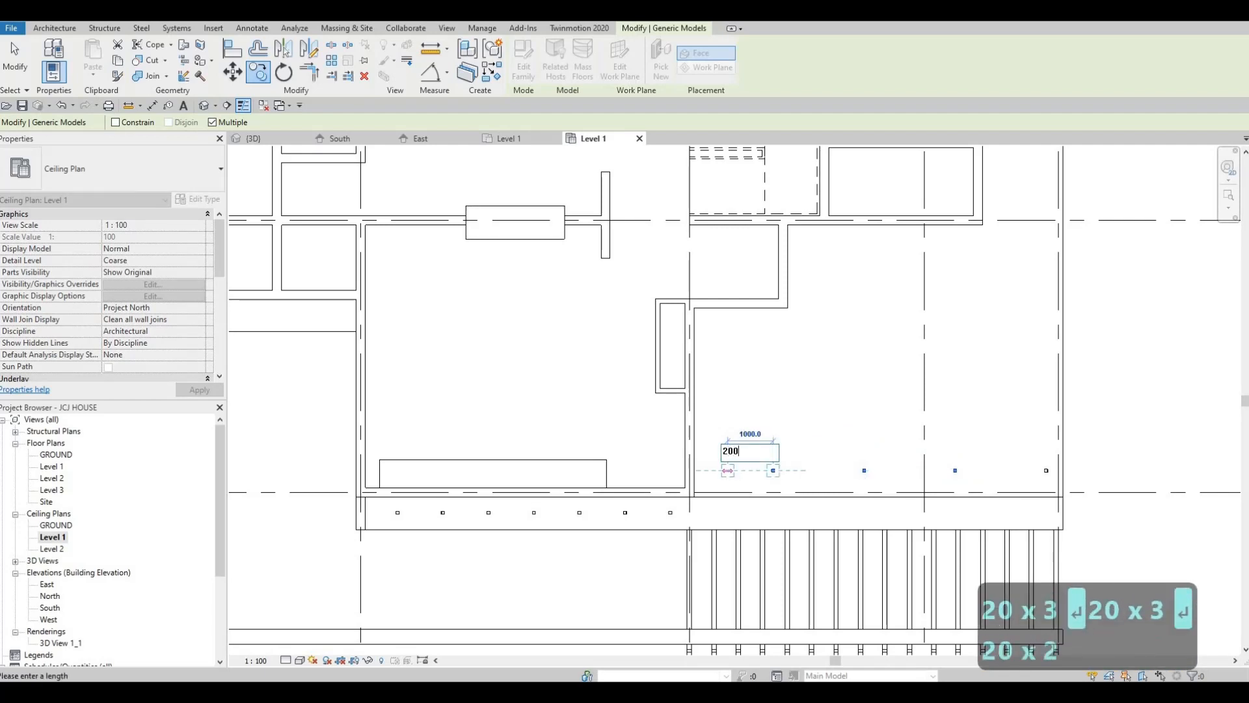
{"action": "type", "text": "0"}
{"action": "key", "text": "Return"}
{"action": "key", "text": "Escape"}
{"action": "key", "text": "Escape"}
{"action": "key", "text": "Escape"}
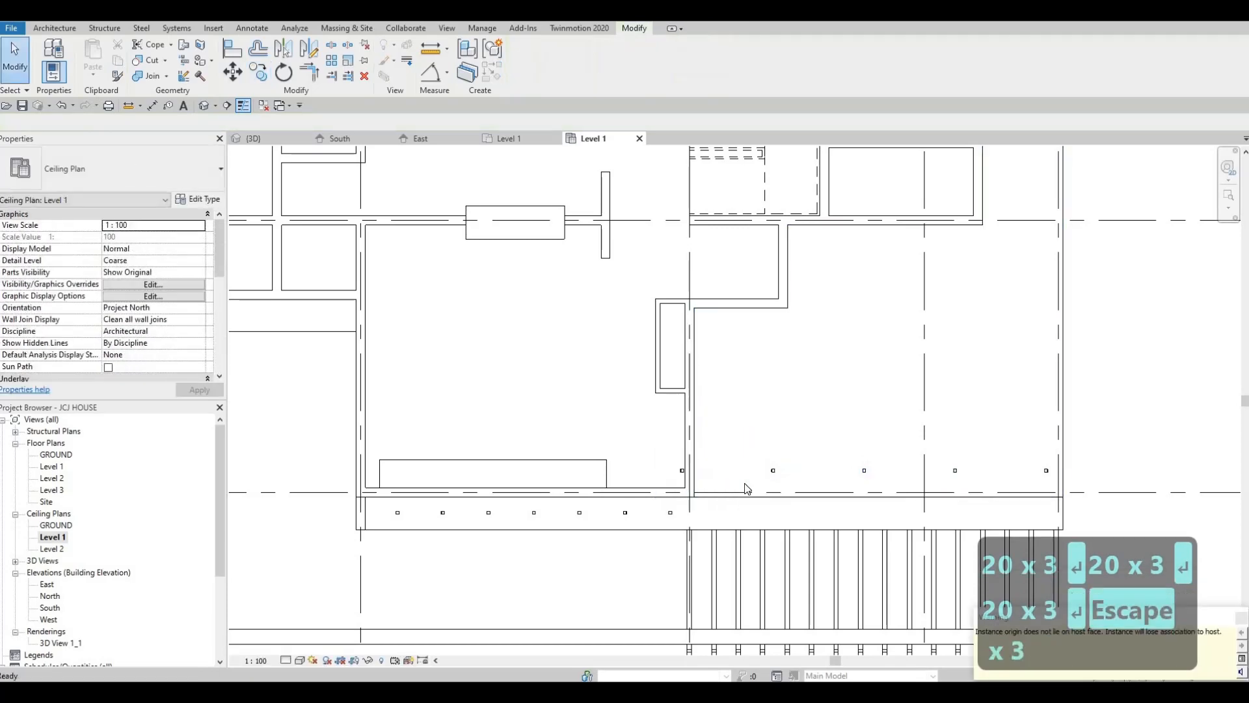
Delete the last pot light copy of the 2000 mm row, the one that falls on the house wall
{"action": "scroll", "coordinate": [675, 506], "scroll_direction": "up", "scroll_amount": 2}
{"action": "middle_click_drag", "start_coordinate": [663, 463], "coordinate": [626, 486]}
{"action": "key", "text": "Escape"}
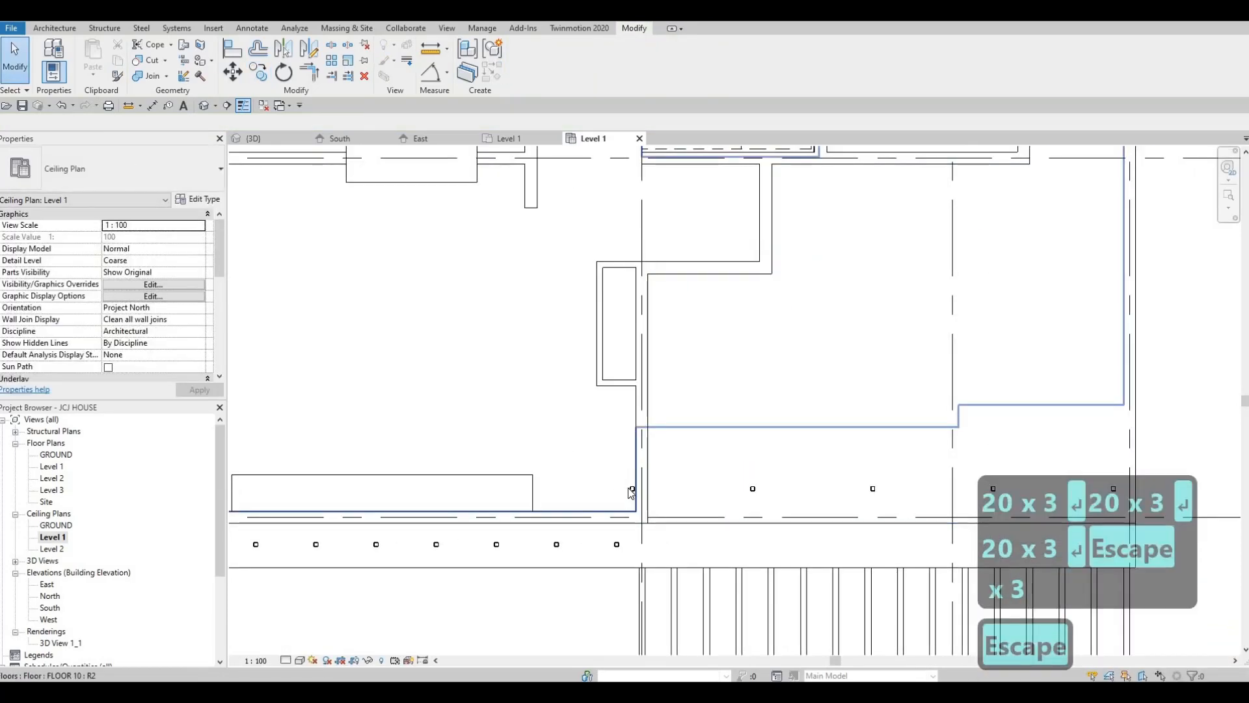
{"action": "left_click", "coordinate": [632, 489]}
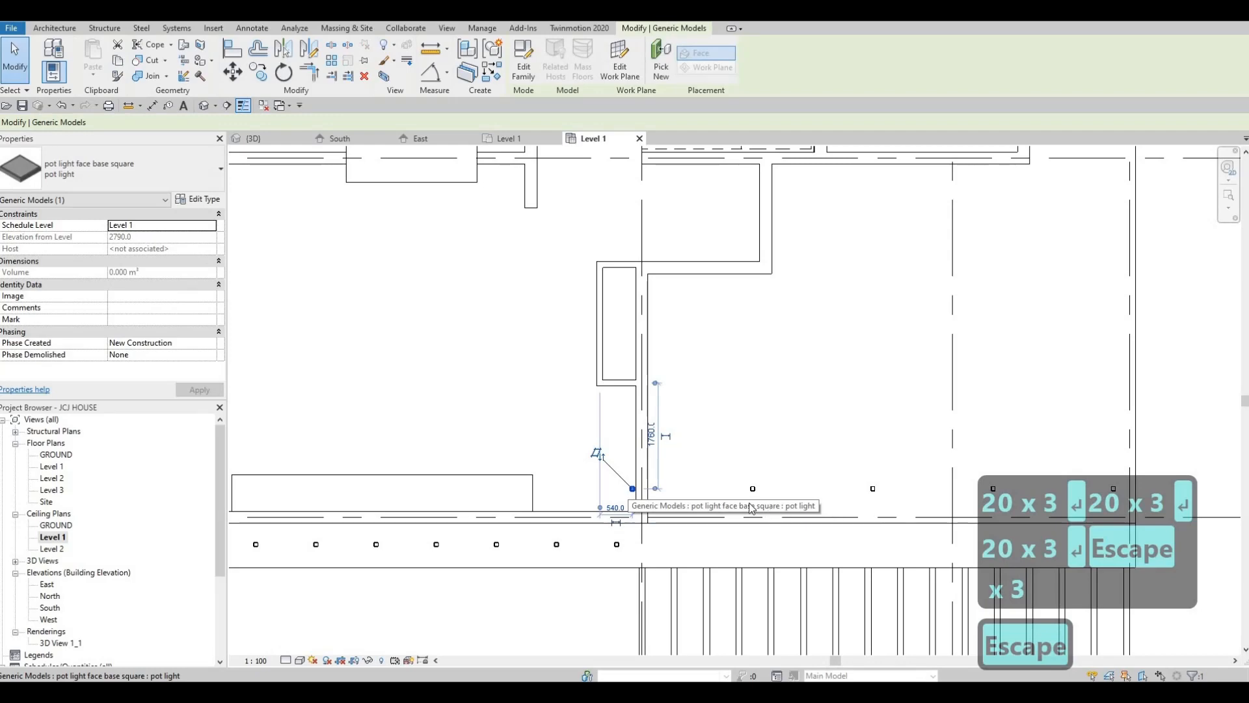
{"action": "key", "text": "Delete"}
{"action": "scroll", "coordinate": [650, 497], "scroll_direction": "down", "scroll_amount": 2}
{"action": "key", "text": "Escape"}
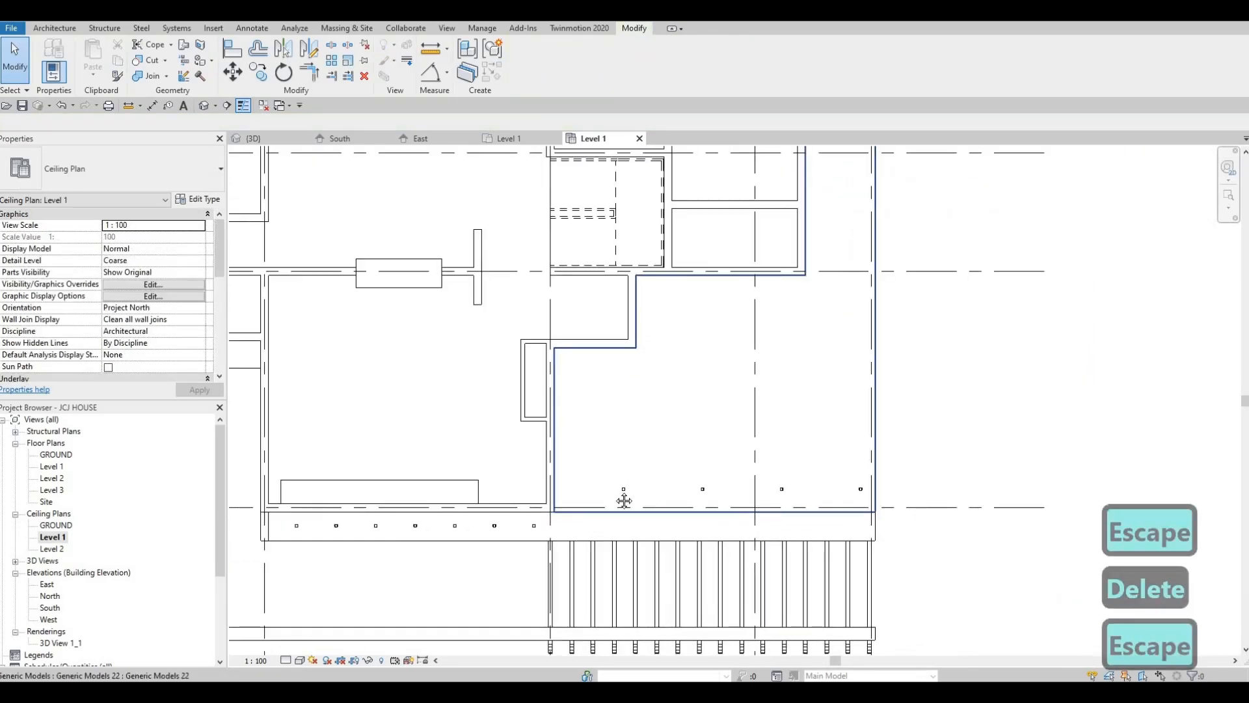
Inspect the house from outside in the 3D view, then return to the Level 1 ceiling plan
{"action": "middle_click_drag", "start_coordinate": [536, 528], "coordinate": [541, 522]}
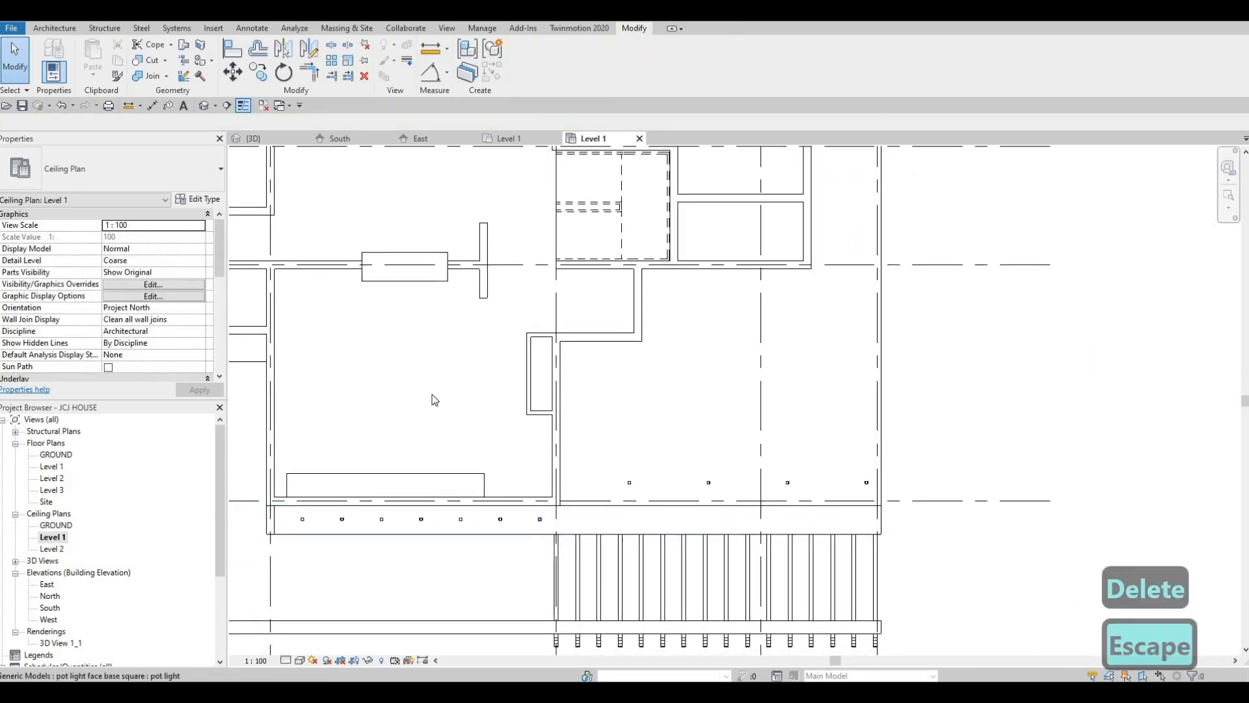
{"action": "left_click", "coordinate": [203, 106]}
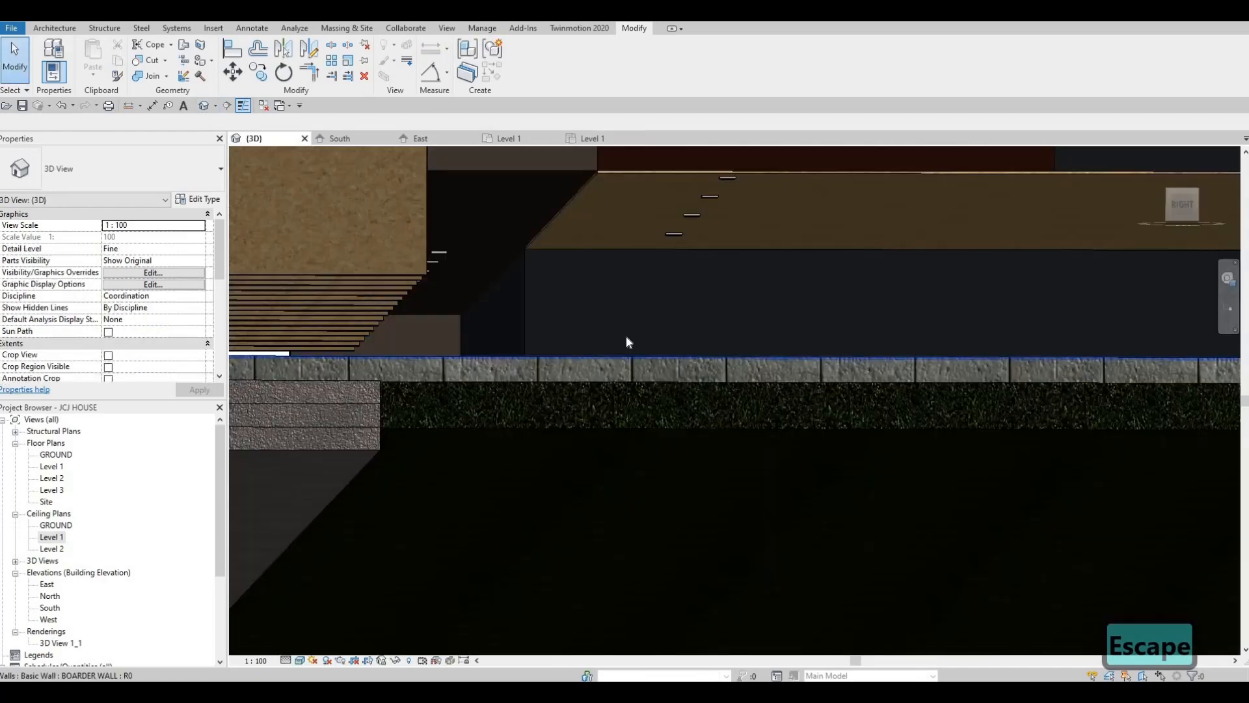
{"action": "middle_click_drag", "start_coordinate": [625, 341], "coordinate": [583, 349], "text": "shift"}
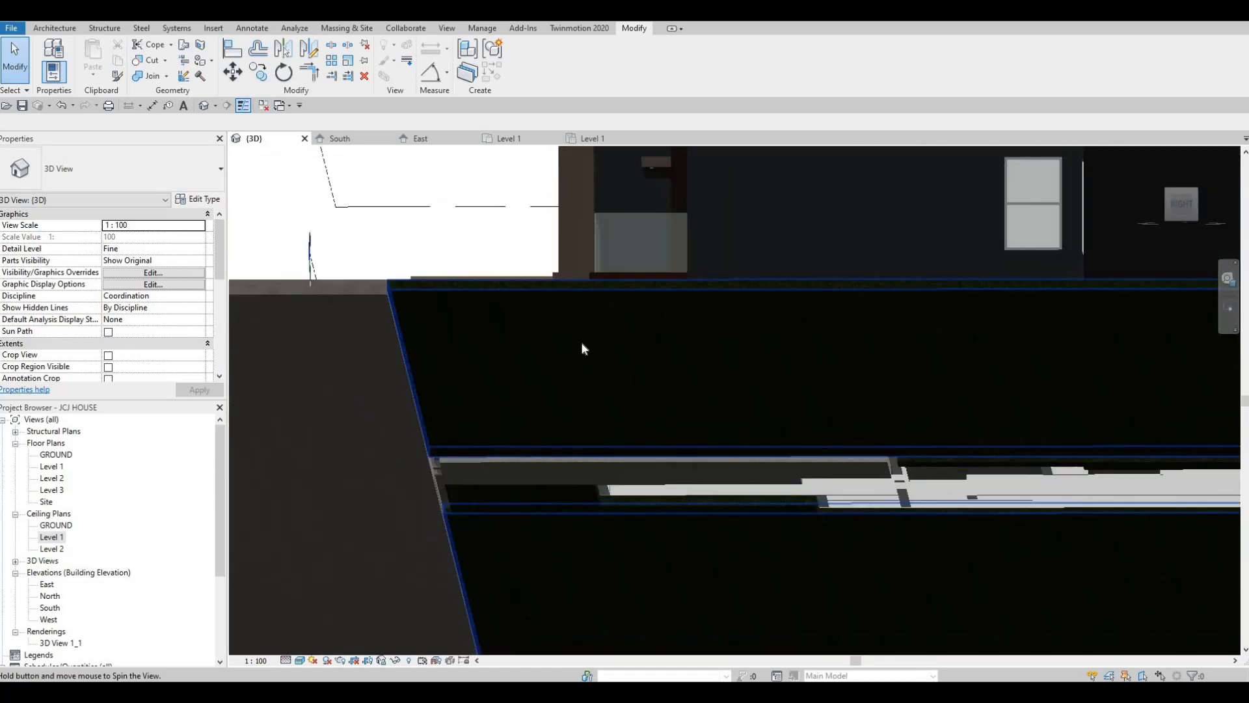
{"action": "scroll", "coordinate": [584, 349], "scroll_direction": "down", "scroll_amount": 3}
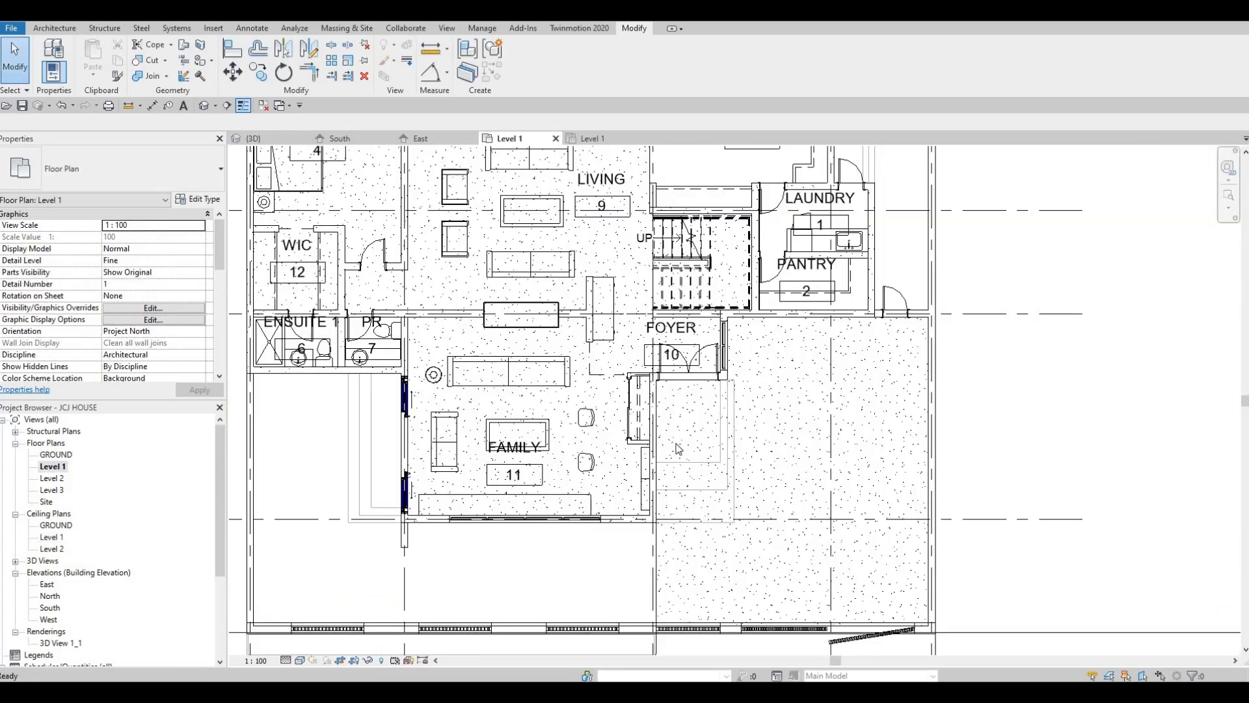
{"action": "middle_click_drag", "start_coordinate": [678, 447], "coordinate": [666, 461]}
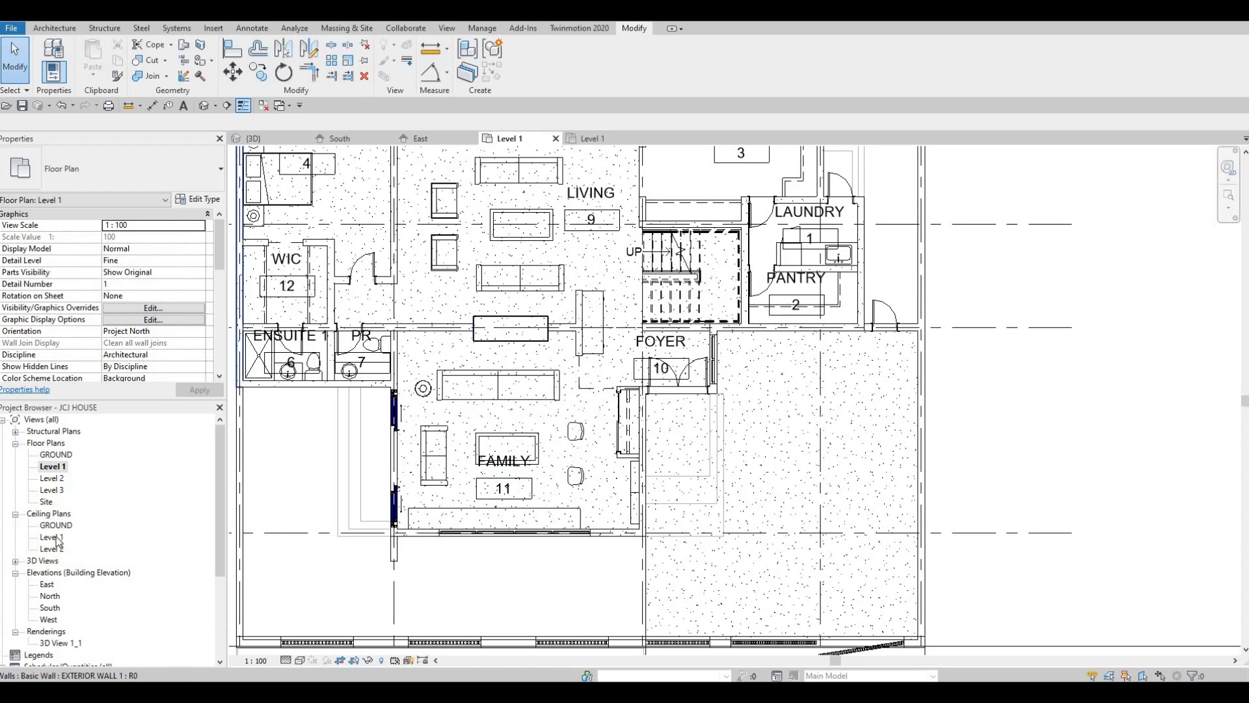
{"action": "key", "text": "ctrl+Tab"}
{"action": "key", "text": "Escape"}
{"action": "key", "text": "Escape"}
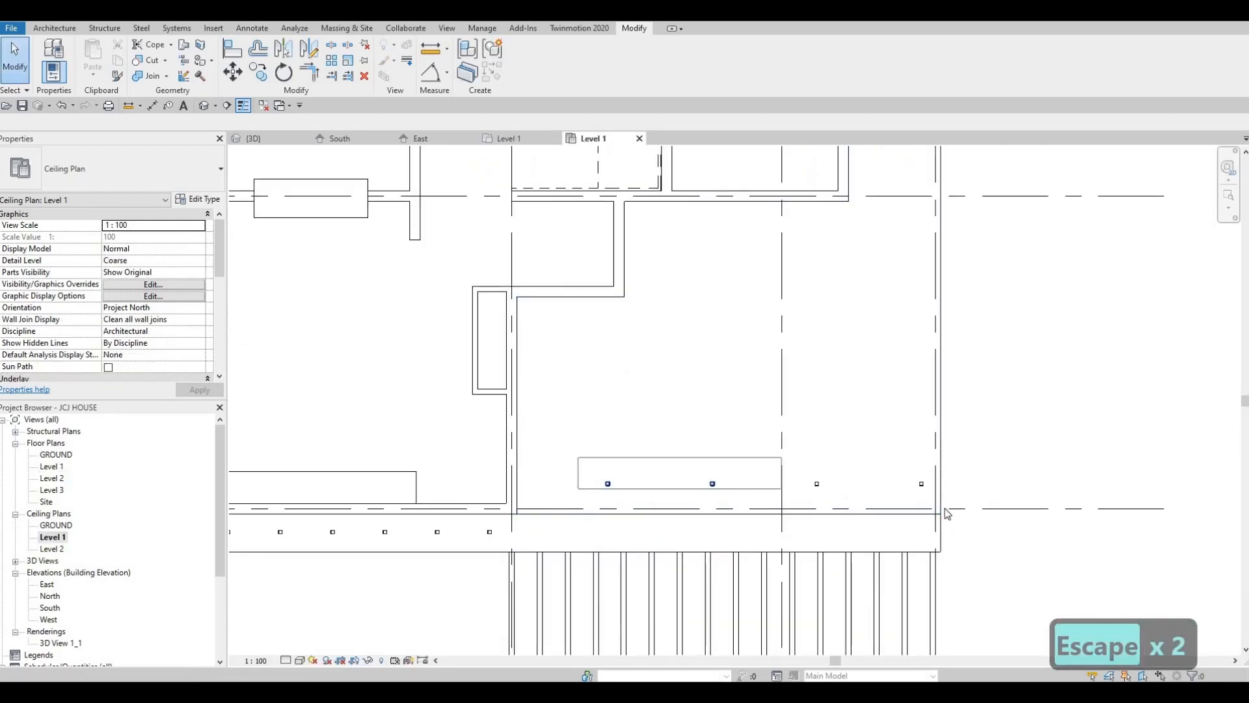
Nudge the row of four pot lights behind the pergola sideways toward the house wall to roughly centre it under the overhang
{"action": "left_click_drag", "start_coordinate": [939, 513], "coordinate": [939, 513]}
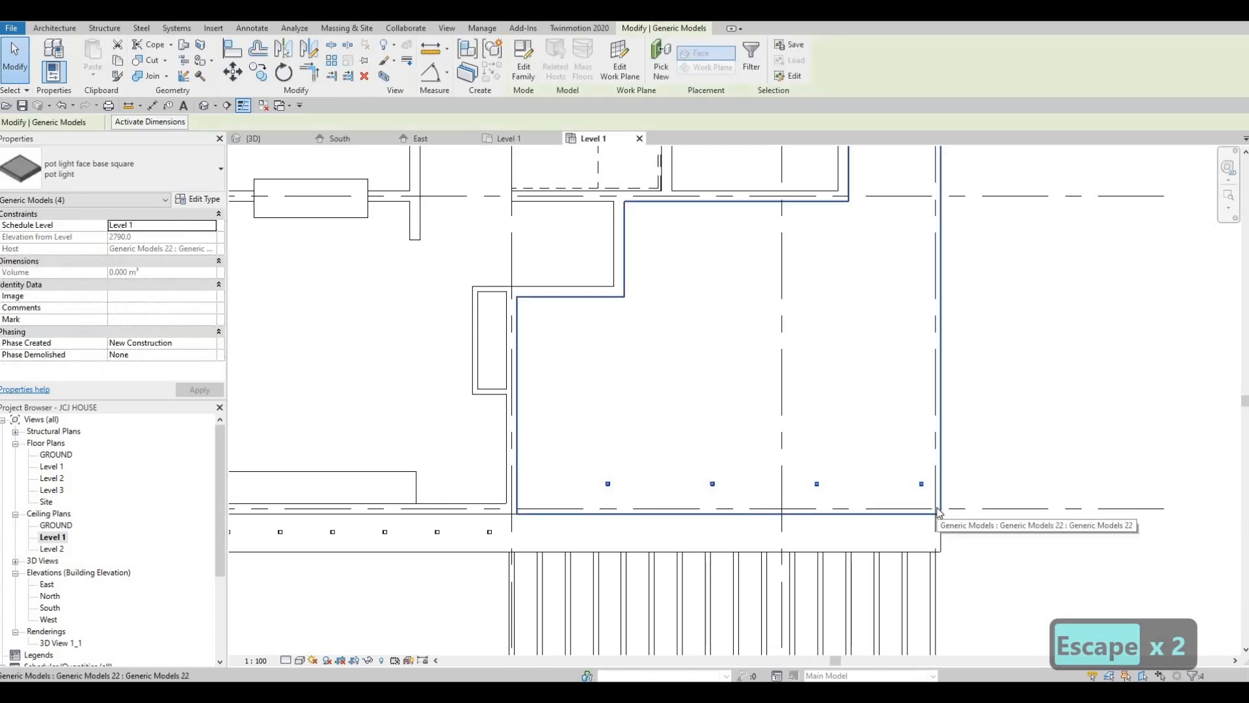
{"action": "key", "text": "Left"}
{"action": "key", "text": "Left"}
{"action": "key", "text": "Left"}
{"action": "key", "text": "Left"}
{"action": "key", "text": "Left"}
{"action": "key", "text": "Left"}
{"action": "key", "text": "Left"}
{"action": "key", "text": "Left"}
{"action": "key", "text": "Left"}
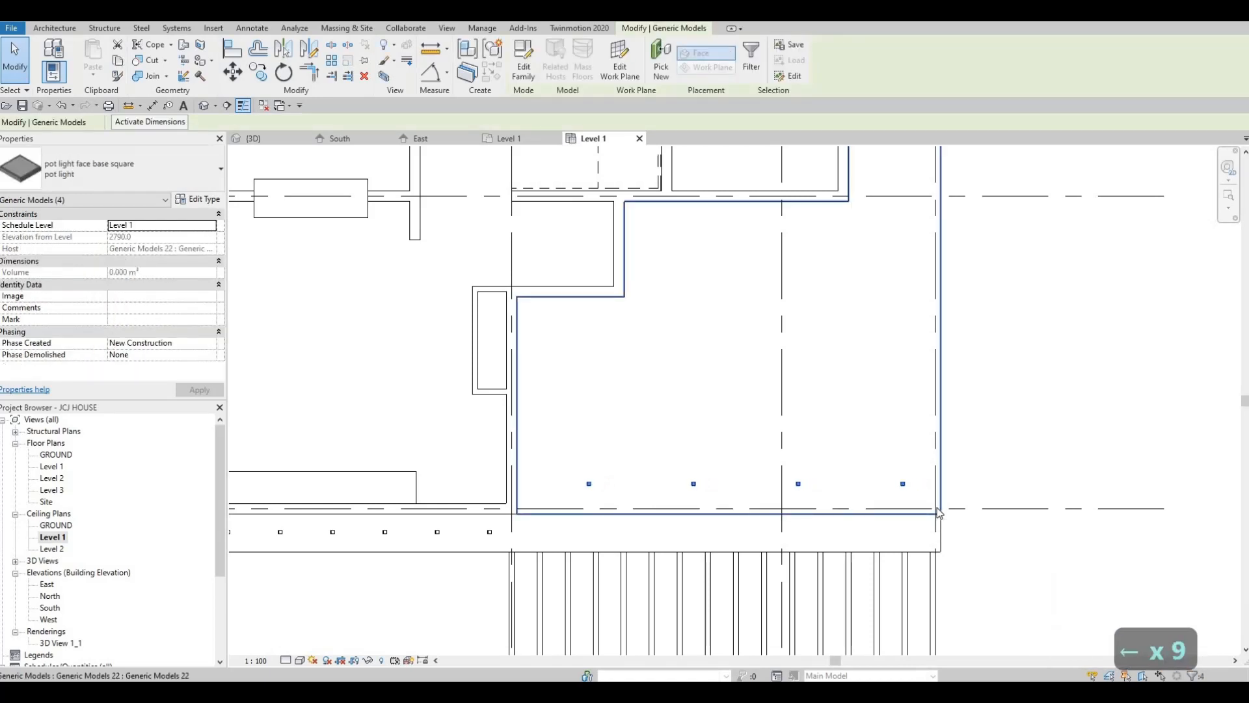
{"action": "key", "text": "Left"}
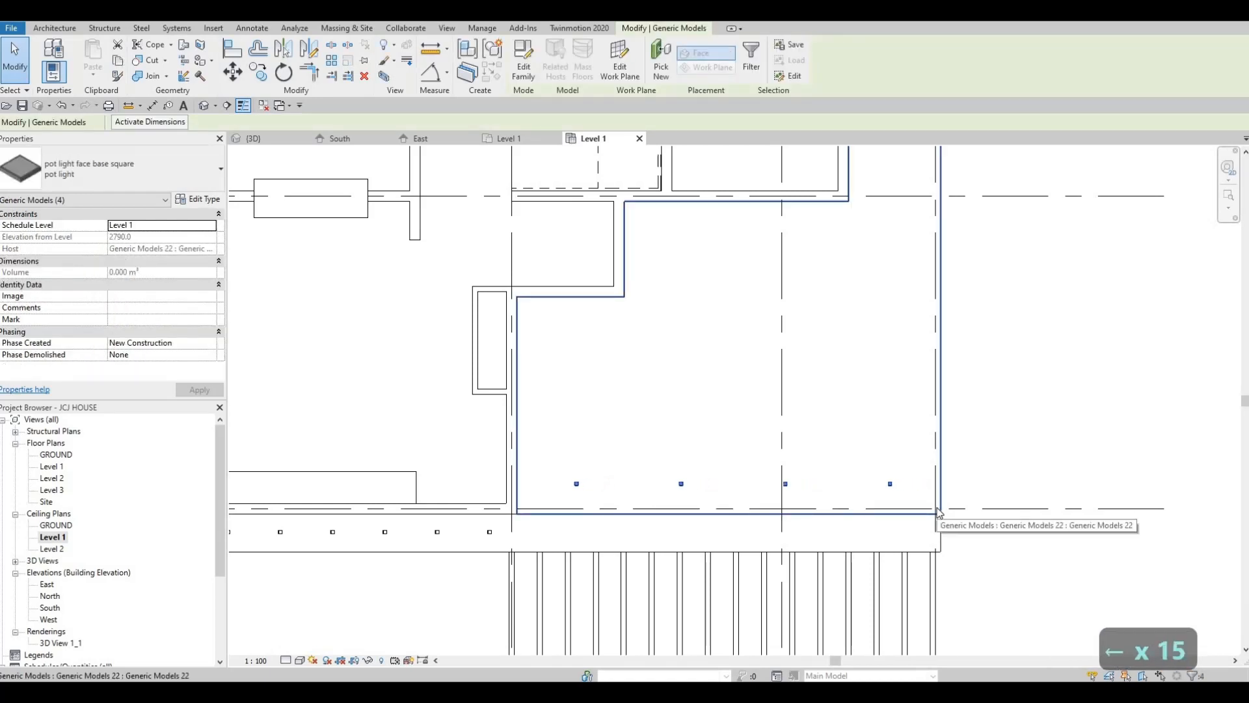
Copy the row of four pot lights 1500 mm vertically, away from the pergola, to form a second row
{"action": "left_click", "coordinate": [260, 81]}
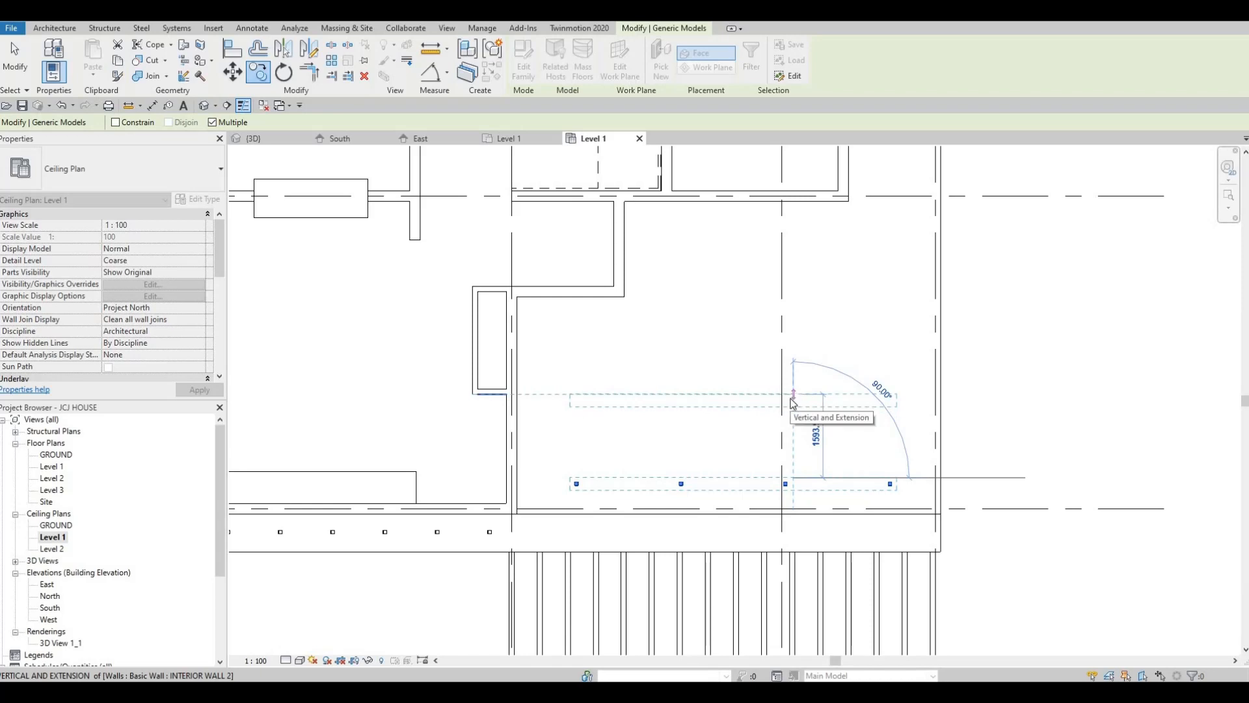
{"action": "type", "text": "1500"}
{"action": "key", "text": "Return"}
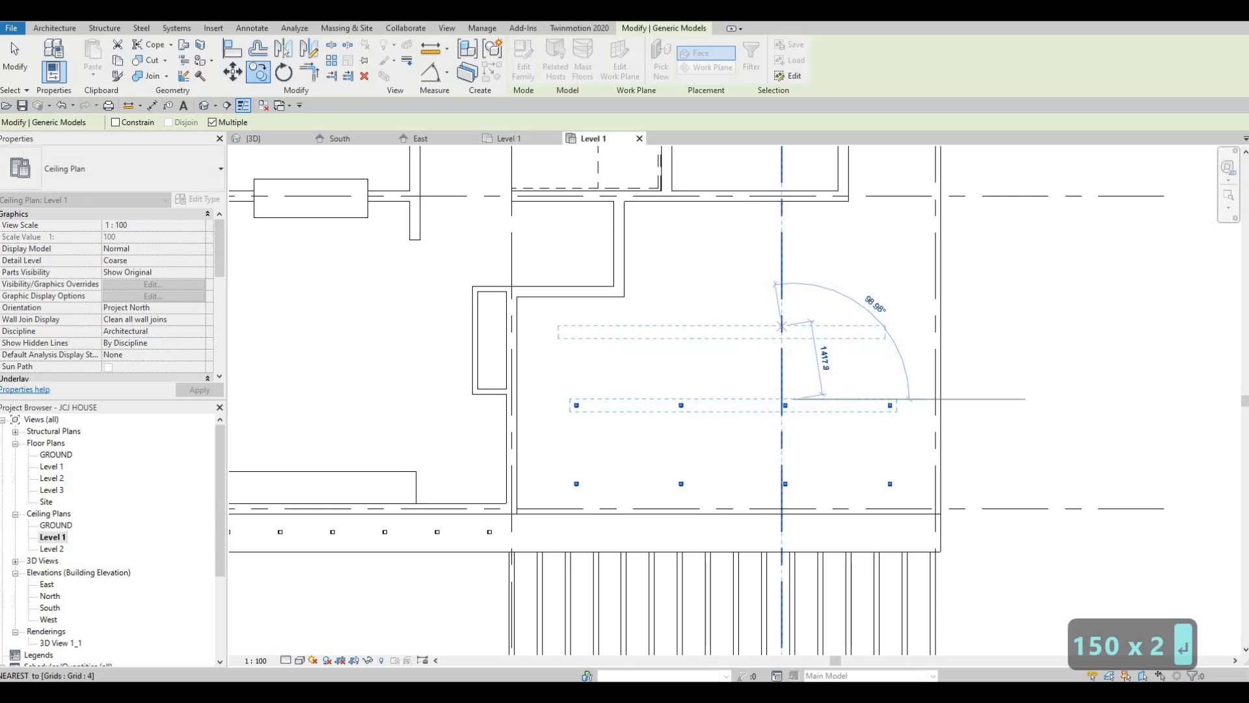
{"action": "type", "text": "1500"}
{"action": "key", "text": "Escape"}
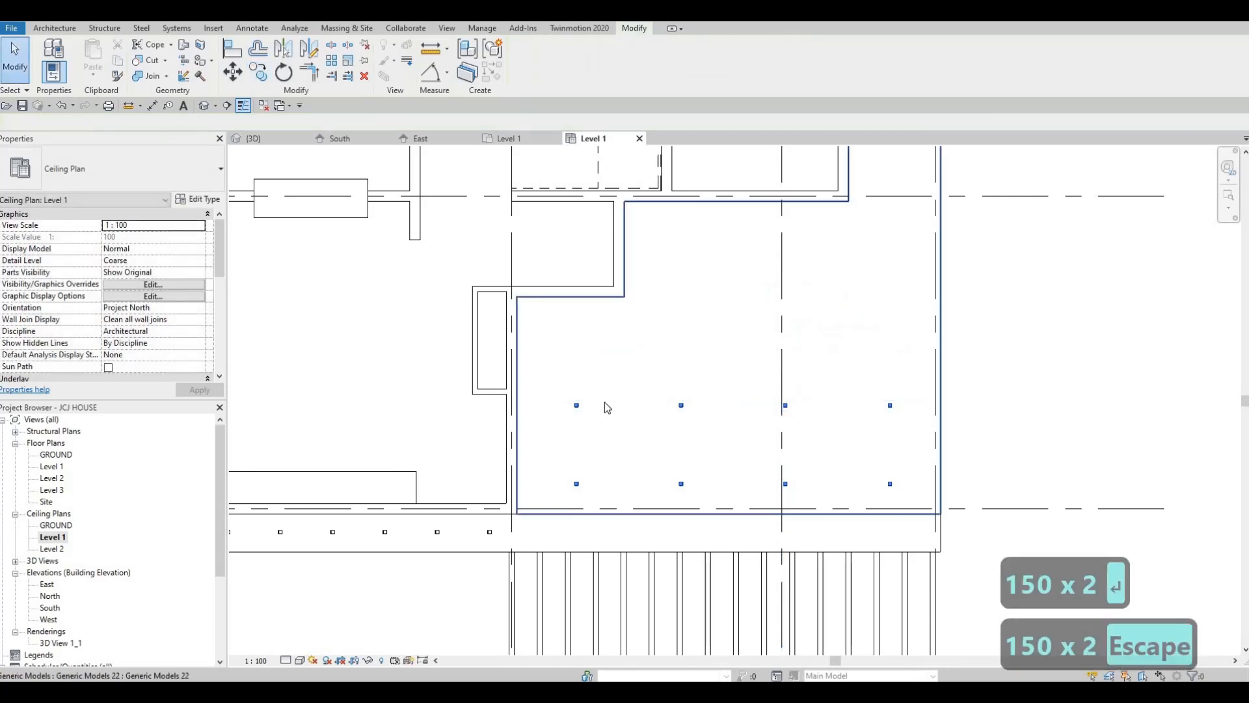
{"action": "key", "text": "Escape"}
{"action": "key", "text": "Escape"}
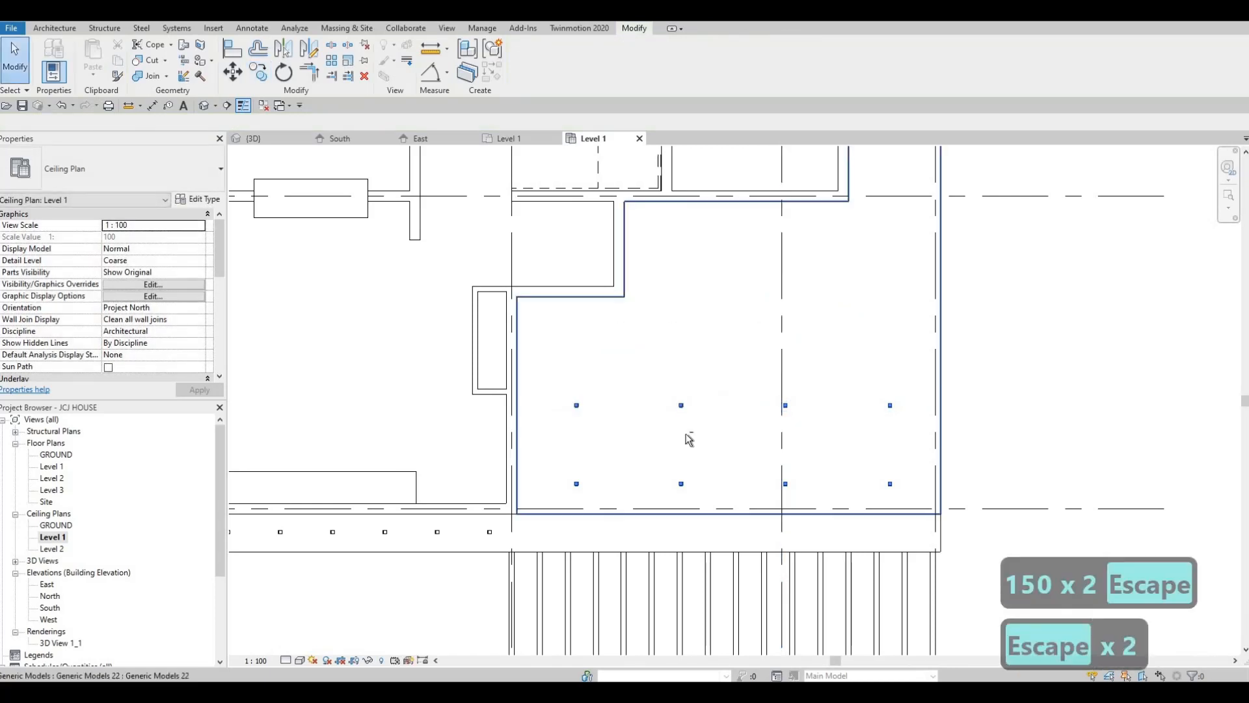
Copy the second row of four pot lights 1500 mm farther from the pergola to form a third row
{"action": "left_click_drag", "start_coordinate": [561, 385], "coordinate": [918, 438]}
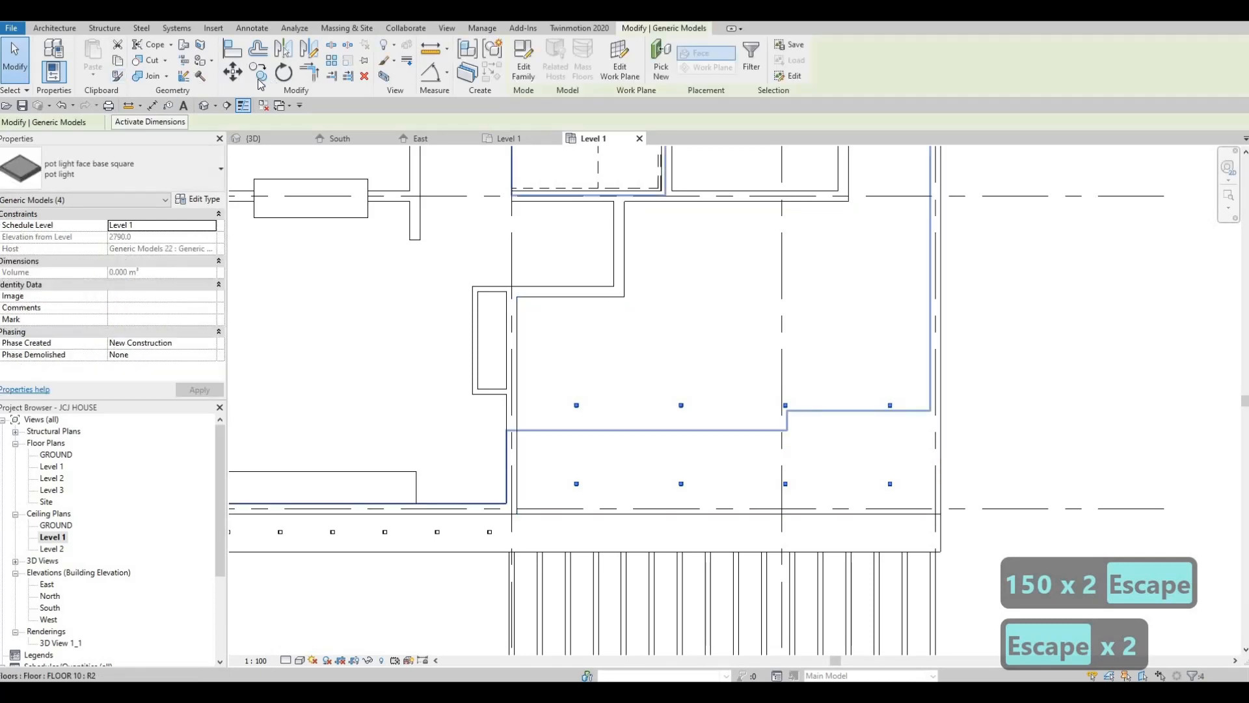
{"action": "left_click", "coordinate": [681, 406]}
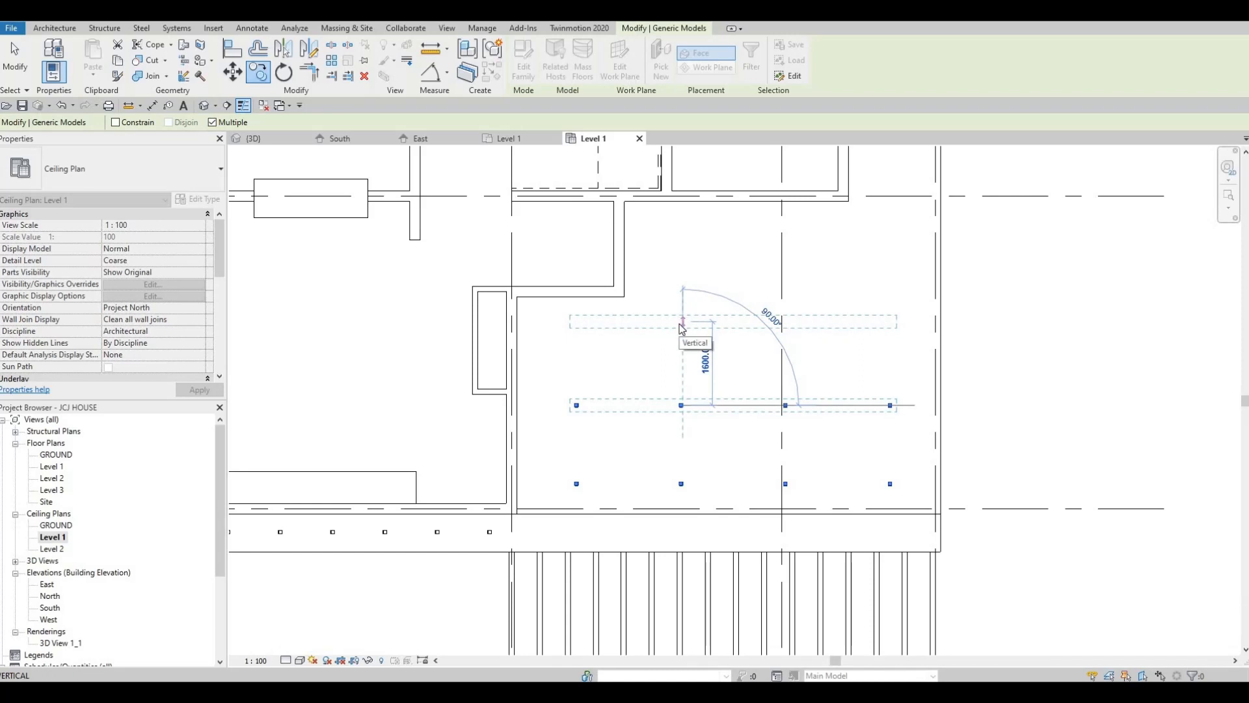
{"action": "type", "text": "1500"}
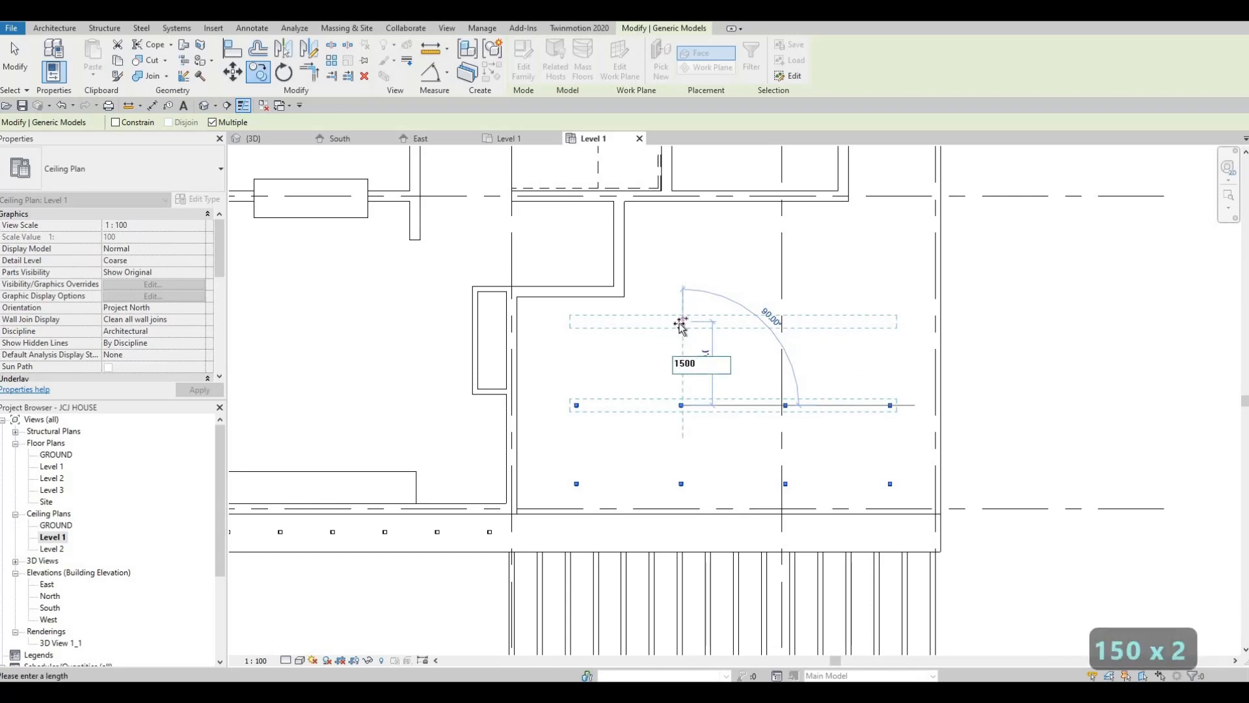
{"action": "key", "text": "Return"}
{"action": "key", "text": "Escape"}
{"action": "key", "text": "Escape"}
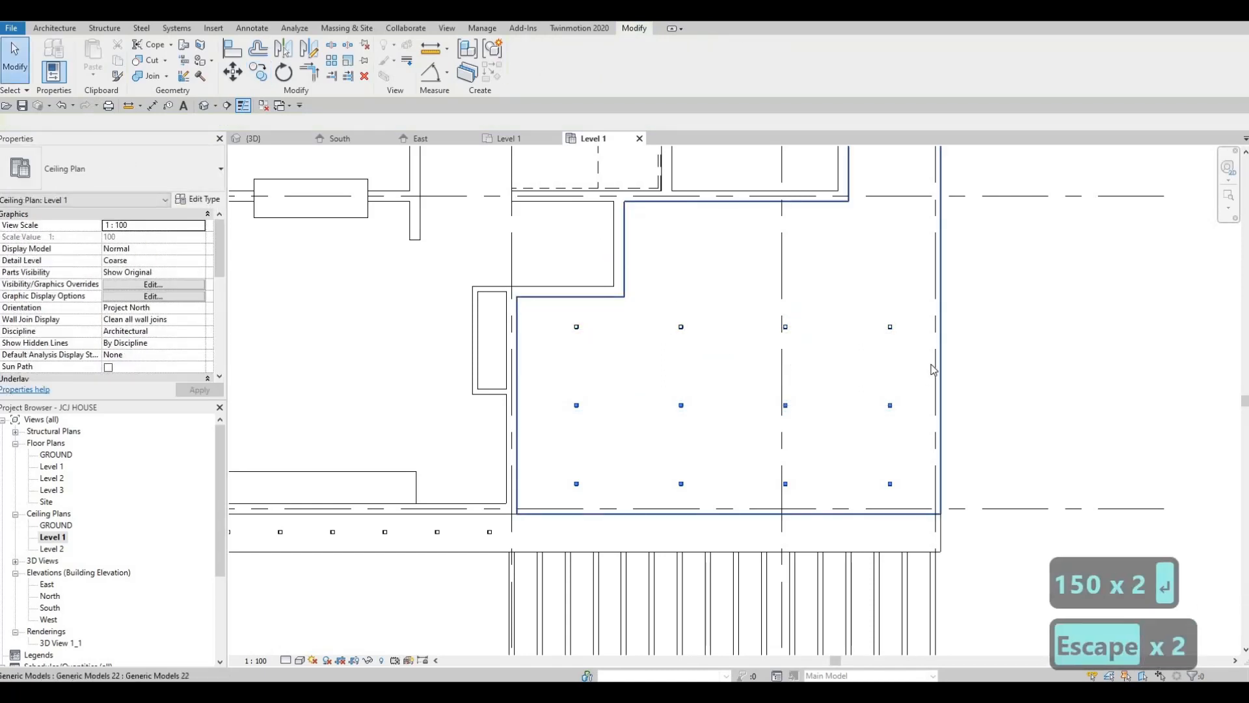
Copy the three outer pot lights of the third row 1500 mm farther from the pergola, leaving out the one nearest the house wall
{"action": "left_click_drag", "start_coordinate": [932, 364], "coordinate": [651, 266]}
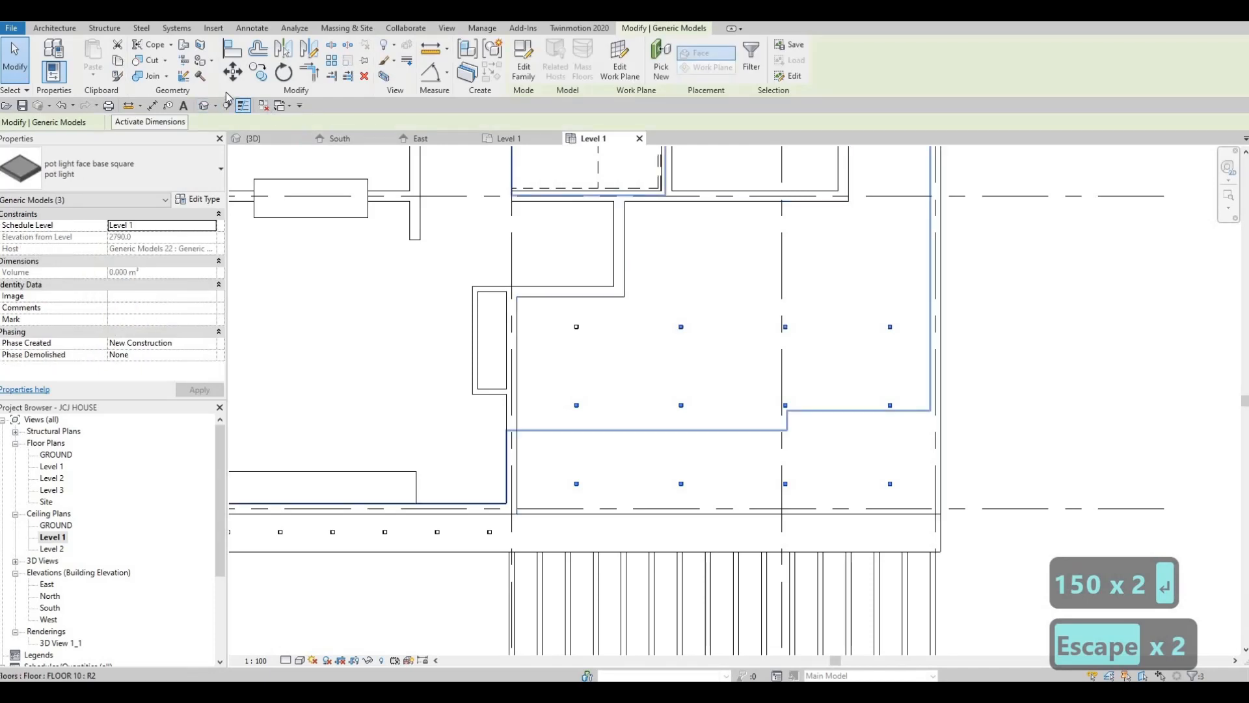
{"action": "key", "text": "c"}
{"action": "key", "text": "o"}
{"action": "left_click", "coordinate": [786, 326]}
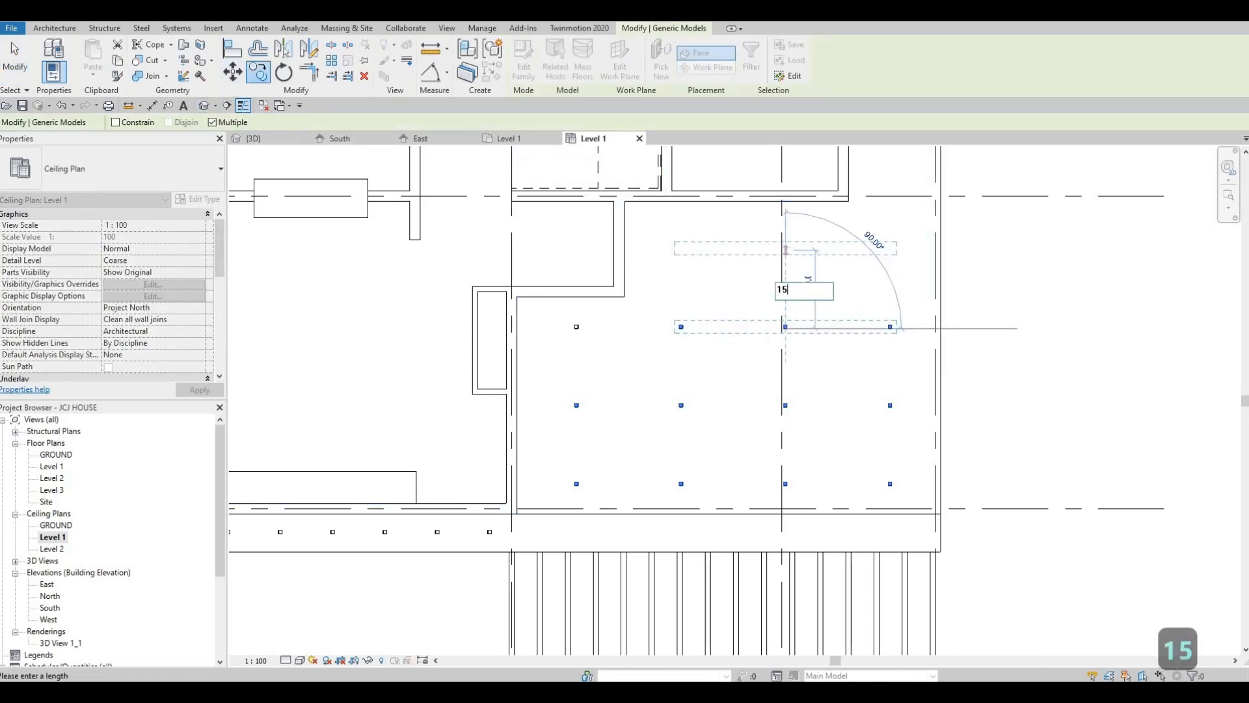
{"action": "type", "text": "00"}
{"action": "key", "text": "Return"}
{"action": "key", "text": "Escape"}
{"action": "key", "text": "Escape"}
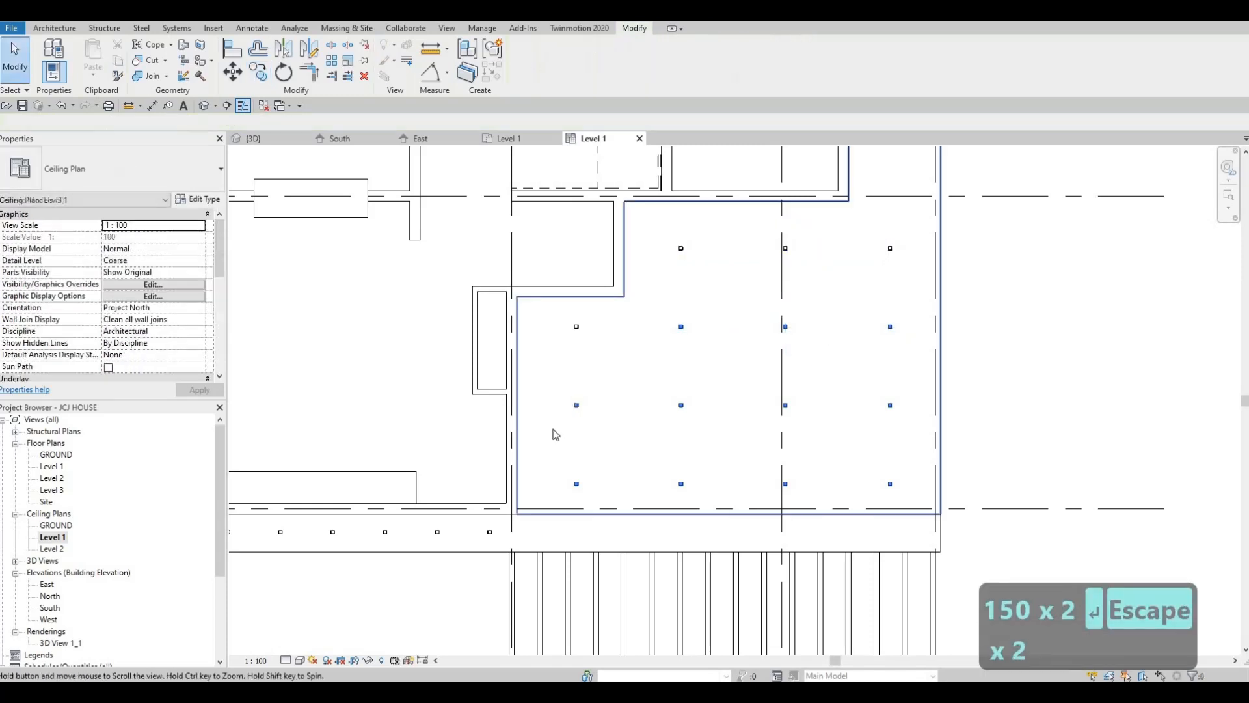
Copy the outermost pot light of the fourth row three times at 1500 mm intervals along the narrow overhang beside the house
{"action": "middle_click_drag", "start_coordinate": [883, 281], "coordinate": [565, 426]}
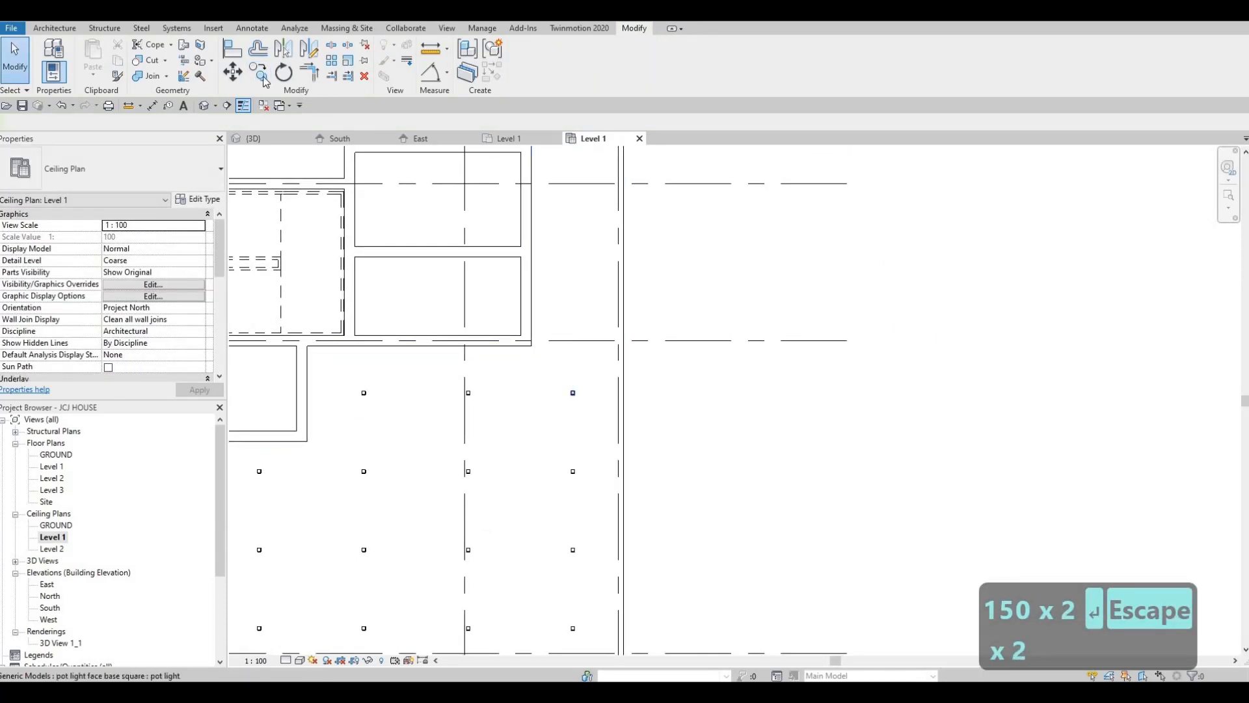
{"action": "scroll", "coordinate": [566, 426], "scroll_direction": "up", "scroll_amount": 4}
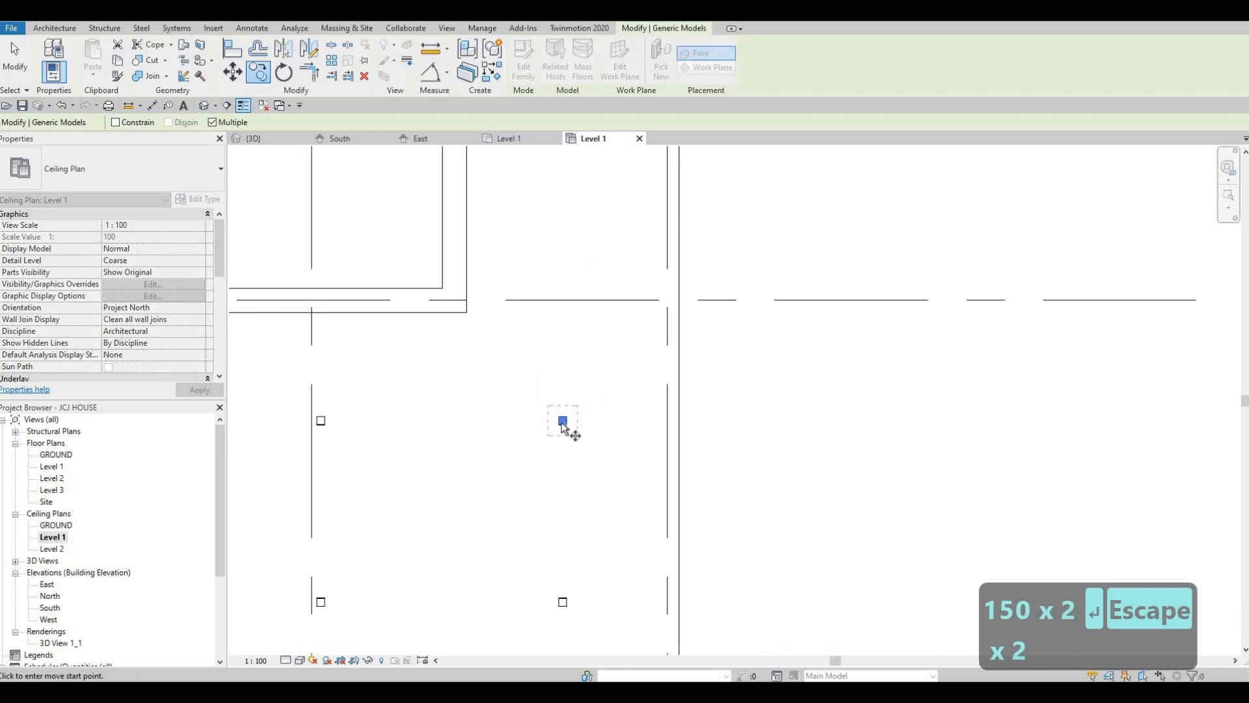
{"action": "scroll", "coordinate": [561, 424], "scroll_direction": "up", "scroll_amount": 2}
{"action": "left_click", "coordinate": [562, 419]}
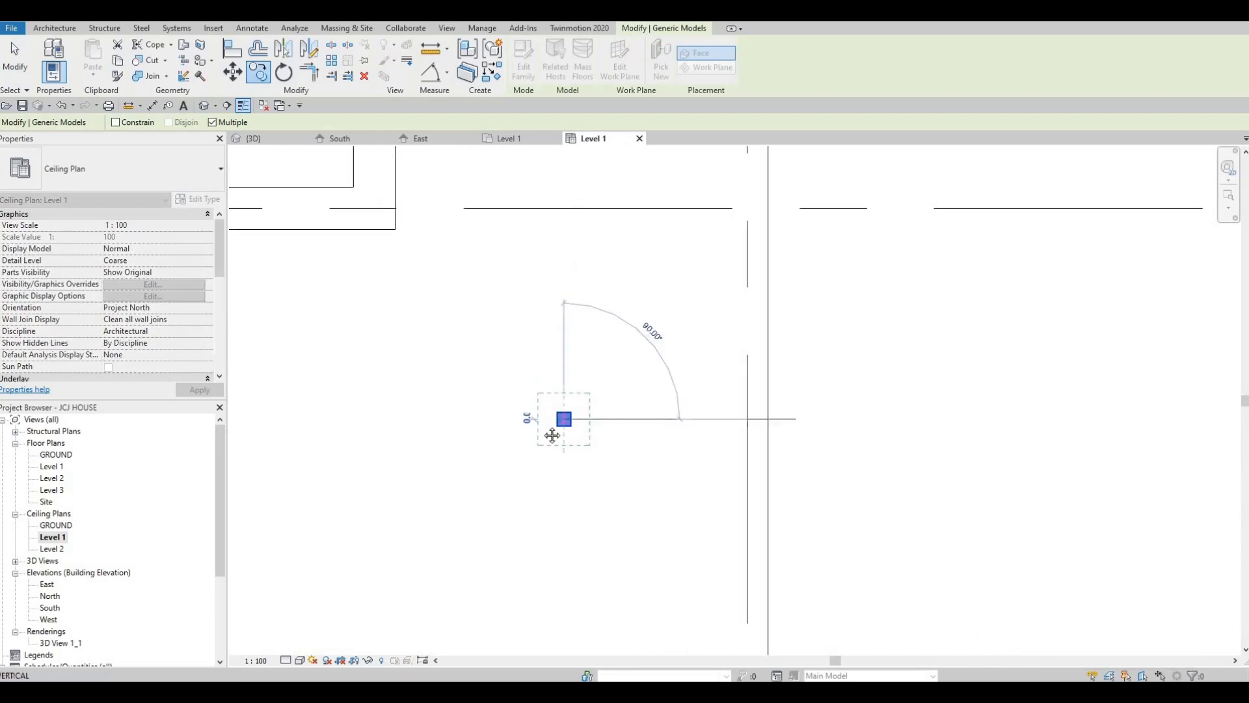
{"action": "scroll", "coordinate": [547, 298], "scroll_direction": "down", "scroll_amount": 5}
{"action": "middle_click_drag", "start_coordinate": [545, 220], "coordinate": [531, 332]}
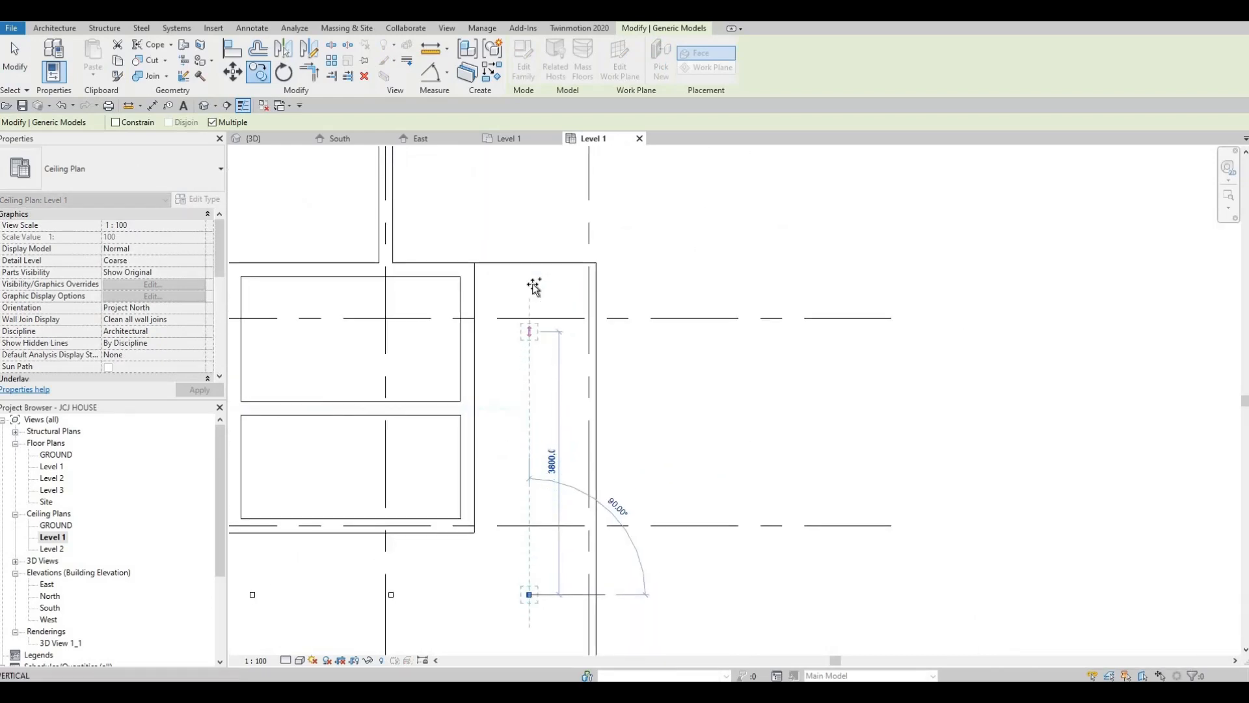
{"action": "type", "text": "1500"}
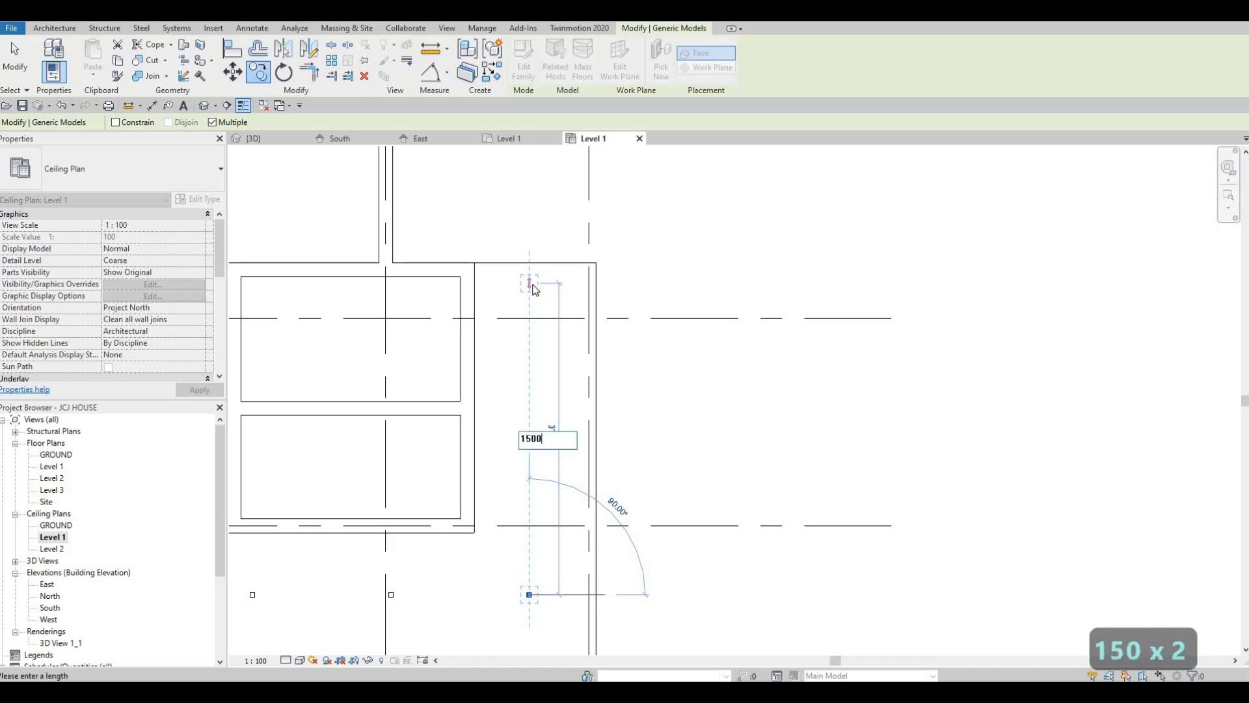
{"action": "key", "text": "Return"}
{"action": "type", "text": "1500"}
{"action": "key", "text": "Return"}
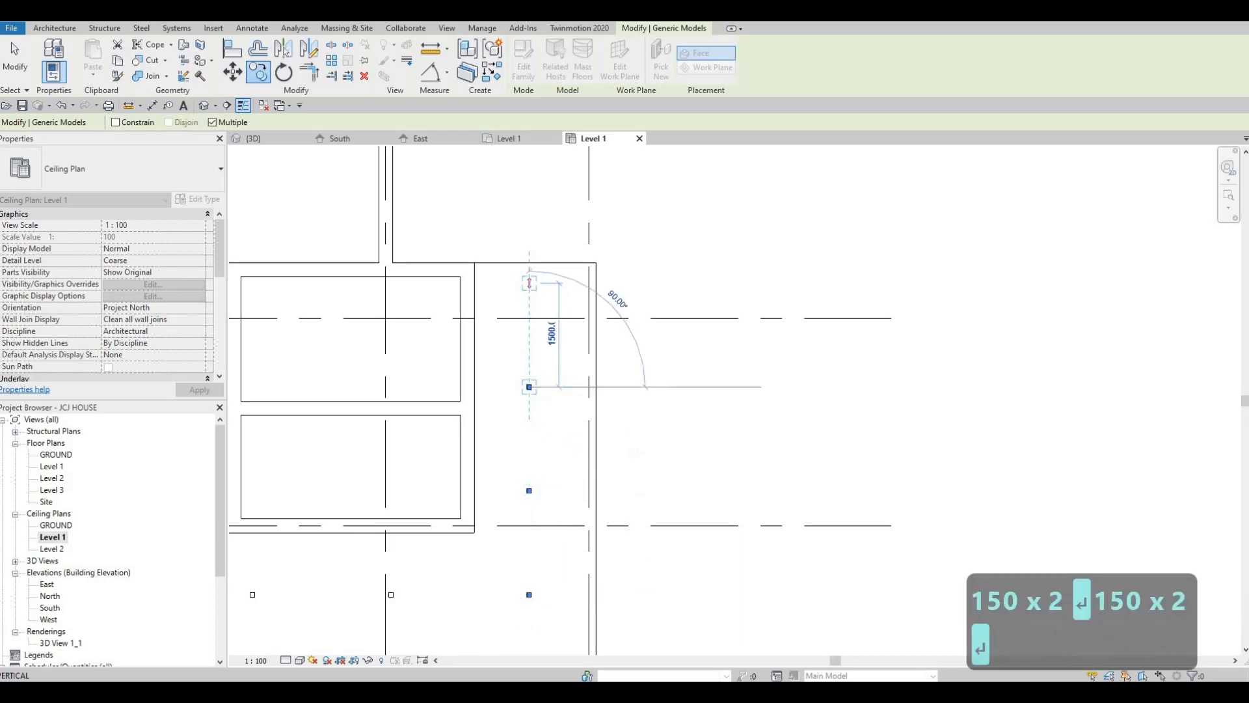
{"action": "type", "text": "1500"}
{"action": "key", "text": "Return"}
{"action": "key", "text": "Escape"}
{"action": "key", "text": "Escape"}
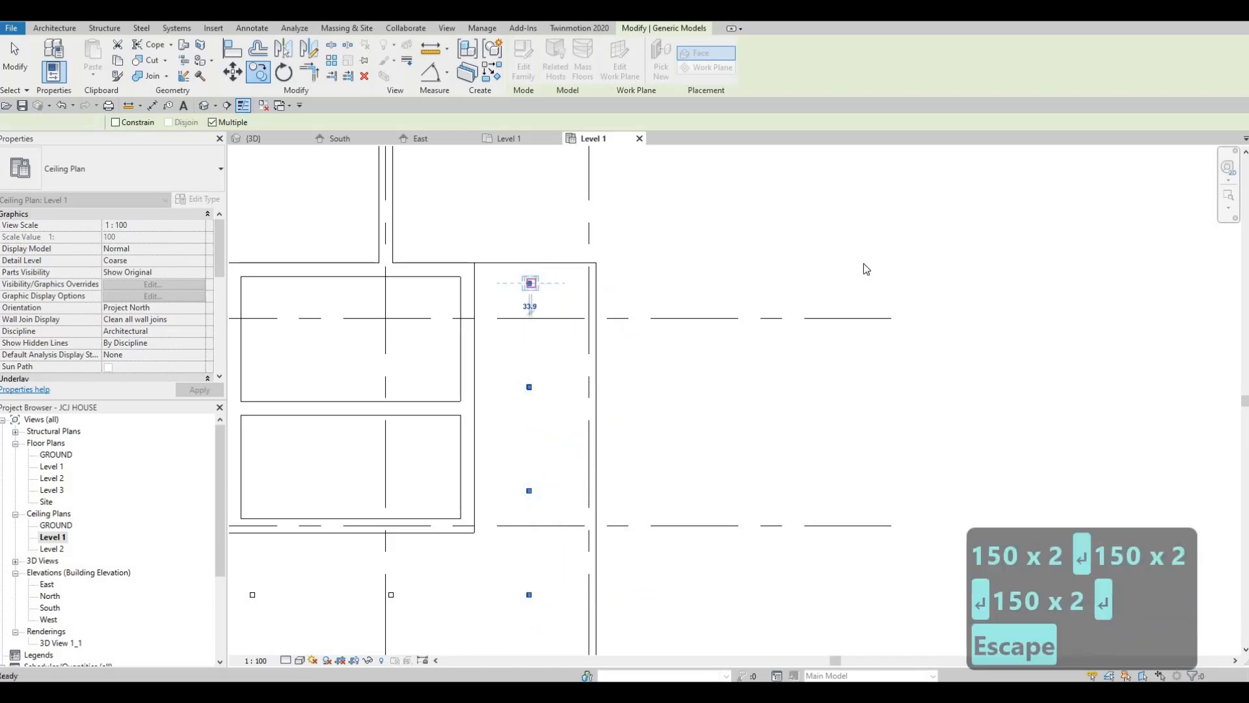
{"action": "scroll", "coordinate": [856, 418], "scroll_direction": "down", "scroll_amount": 3}
{"action": "key", "text": "Escape"}
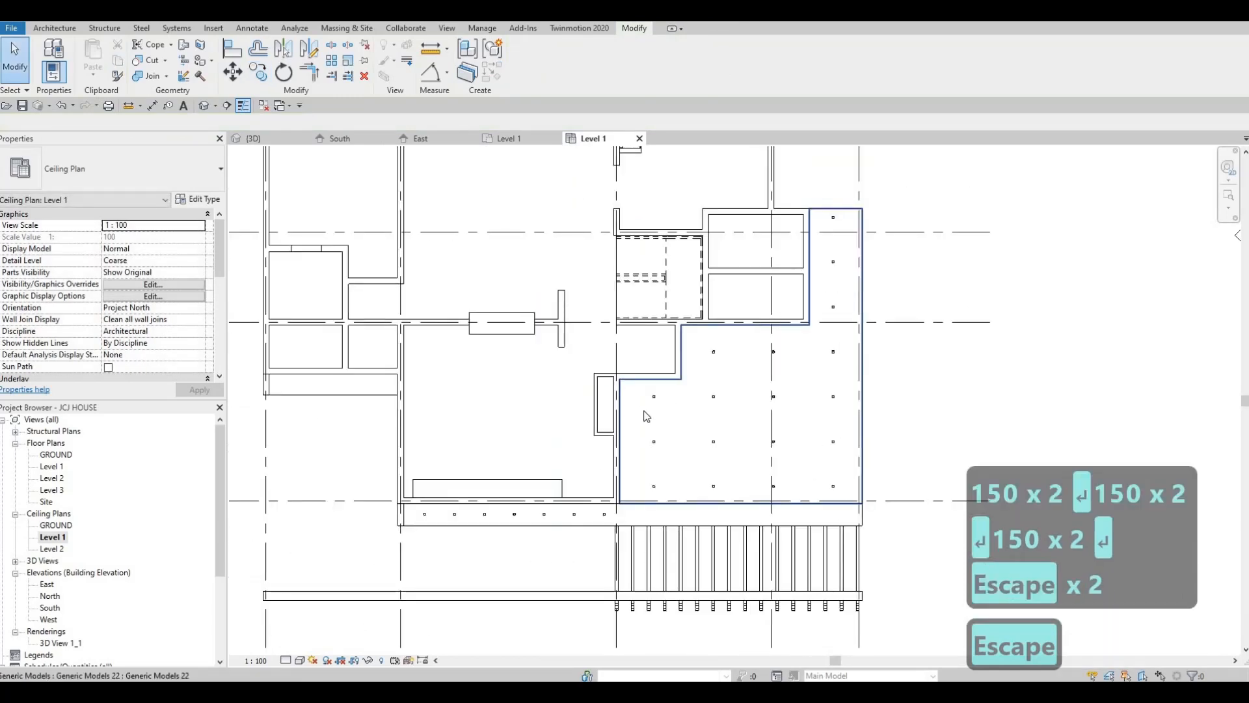
Check the pot light layout in the Level 1 ceiling plan, and examine the house exterior in the 3D view
{"action": "middle_click_drag", "start_coordinate": [739, 405], "coordinate": [764, 354]}
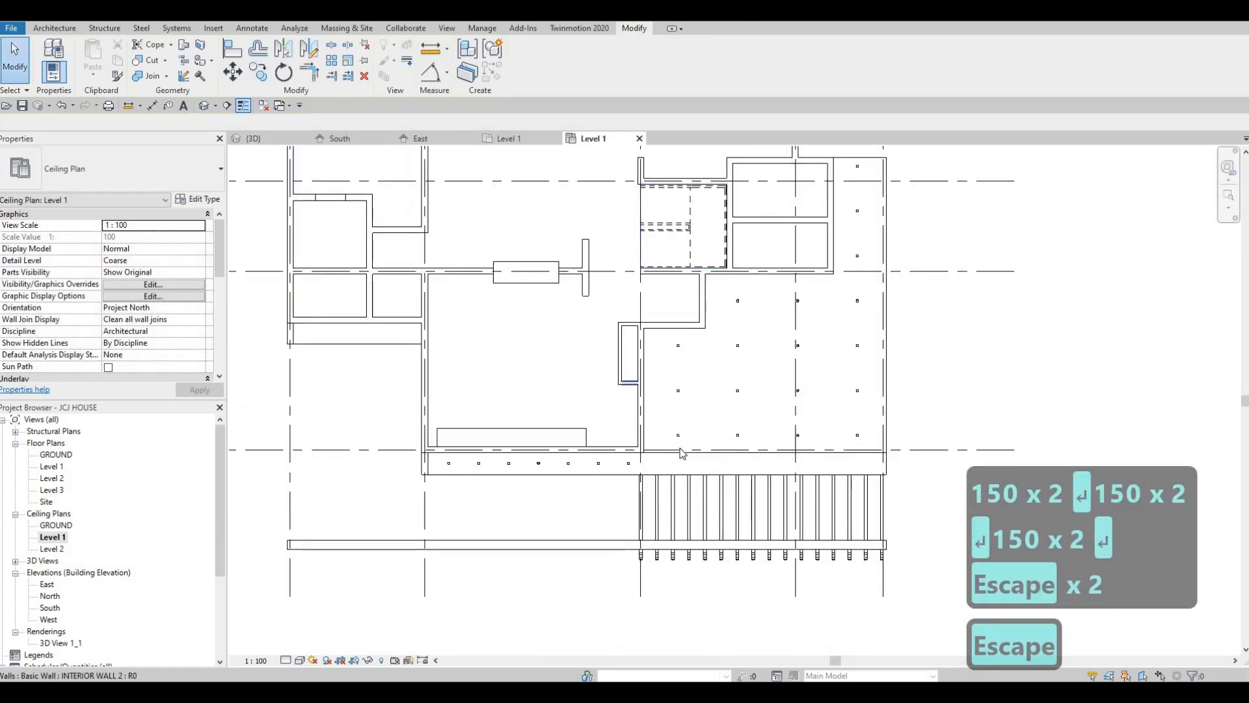
{"action": "middle_click_drag", "start_coordinate": [684, 467], "coordinate": [667, 463]}
{"action": "scroll", "coordinate": [666, 462], "scroll_direction": "up", "scroll_amount": 3}
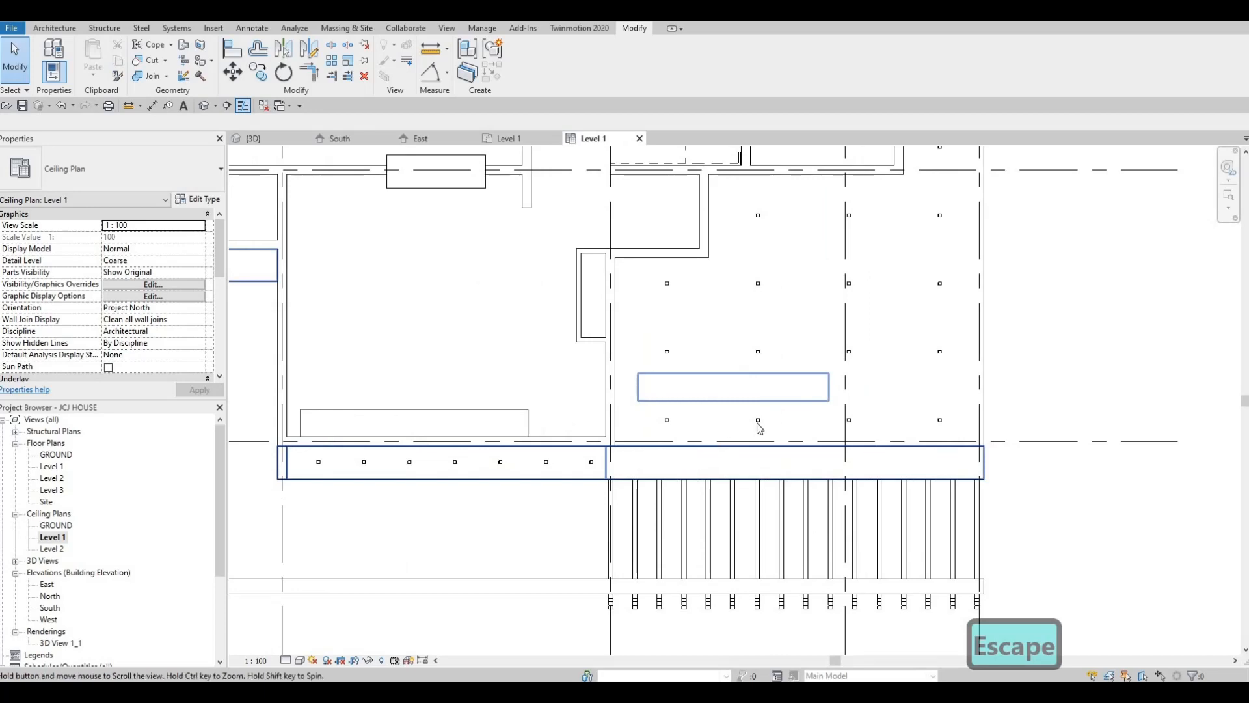
{"action": "middle_click_drag", "start_coordinate": [698, 419], "coordinate": [755, 405]}
{"action": "scroll", "coordinate": [755, 405], "scroll_direction": "down", "scroll_amount": 5}
{"action": "middle_click_drag", "start_coordinate": [471, 334], "coordinate": [528, 353]}
{"action": "scroll", "coordinate": [618, 362], "scroll_direction": "up", "scroll_amount": 3}
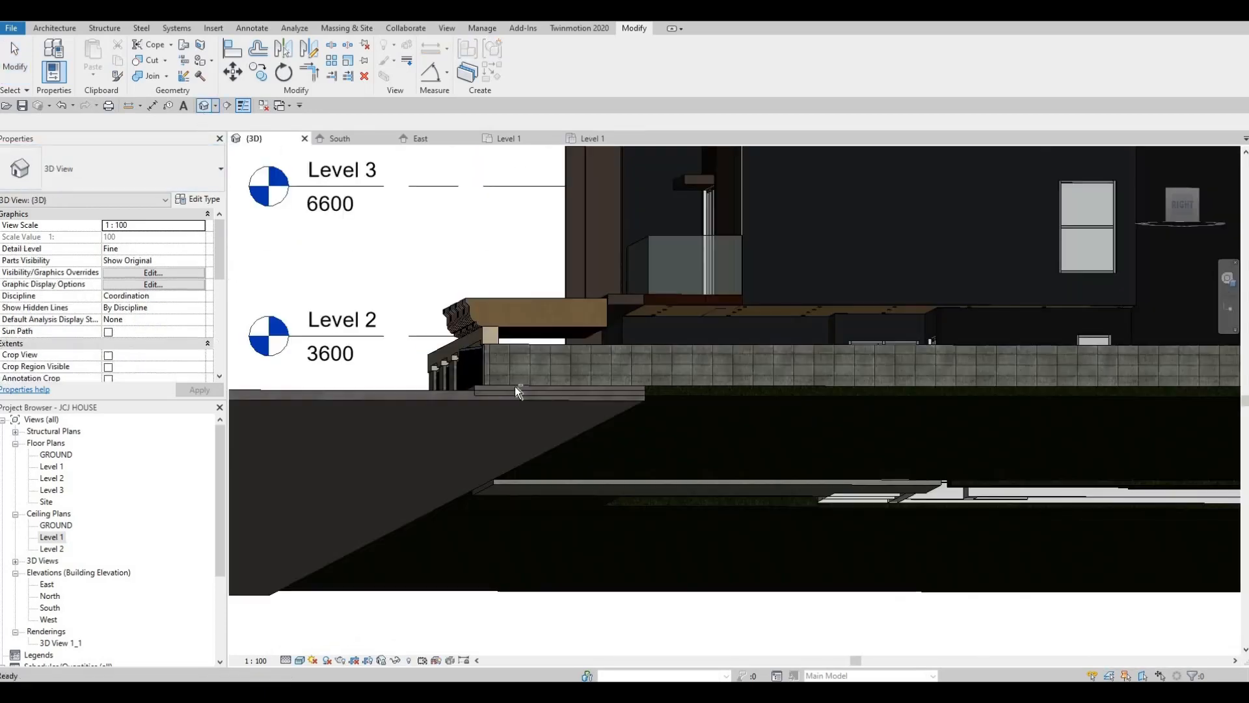
{"action": "middle_click_drag", "start_coordinate": [725, 491], "coordinate": [785, 501], "text": "shift"}
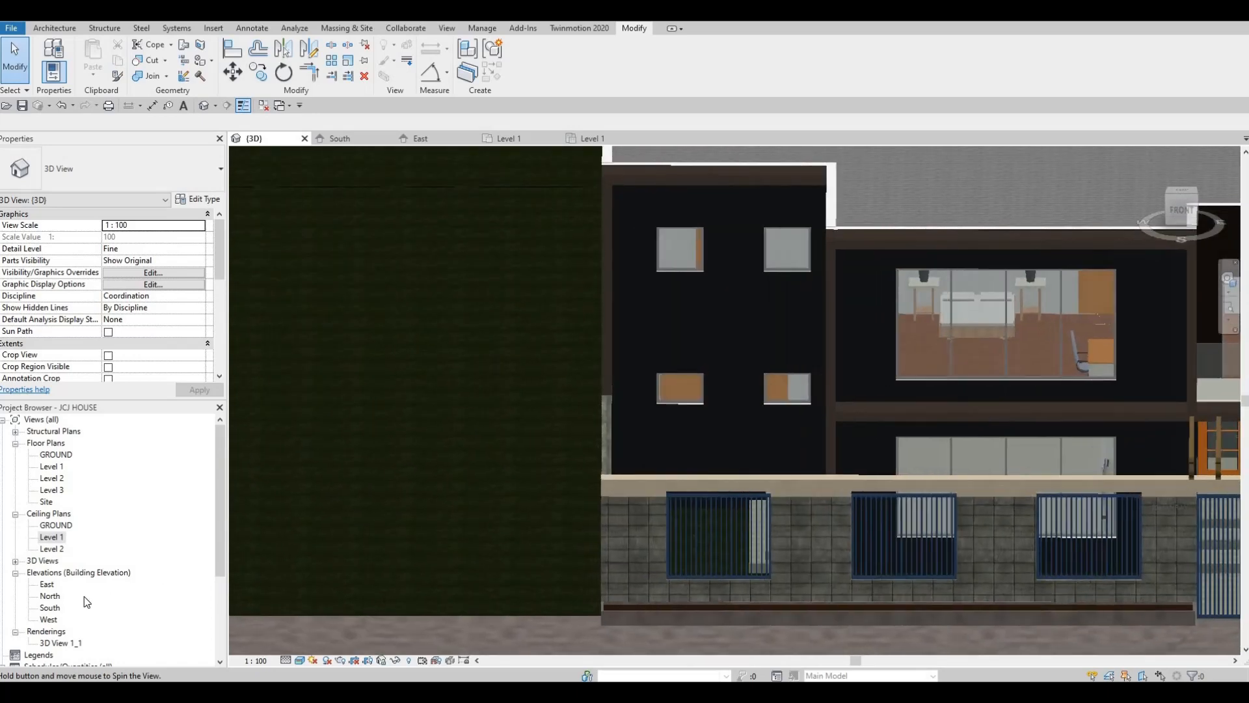
Open the Level 2 ceiling plan and show the long projecting frame with its single pot light
{"action": "double_click", "coordinate": [52, 548]}
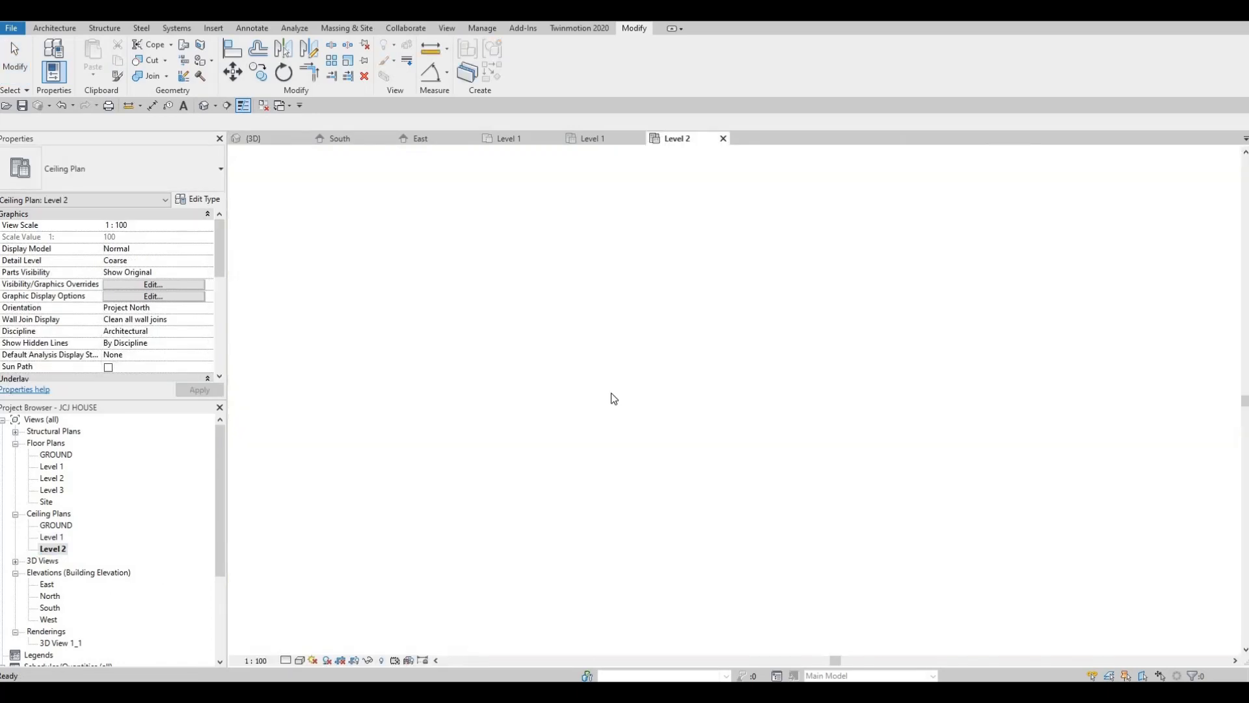
{"action": "scroll", "coordinate": [510, 488], "scroll_direction": "up", "scroll_amount": 5}
{"action": "middle_click_drag", "start_coordinate": [490, 443], "coordinate": [551, 434]}
{"action": "key", "text": "Escape"}
{"action": "middle_click_drag", "start_coordinate": [672, 410], "coordinate": [823, 449]}
{"action": "middle_click_drag", "start_coordinate": [906, 515], "coordinate": [834, 444]}
{"action": "scroll", "coordinate": [834, 449], "scroll_direction": "up", "scroll_amount": 2}
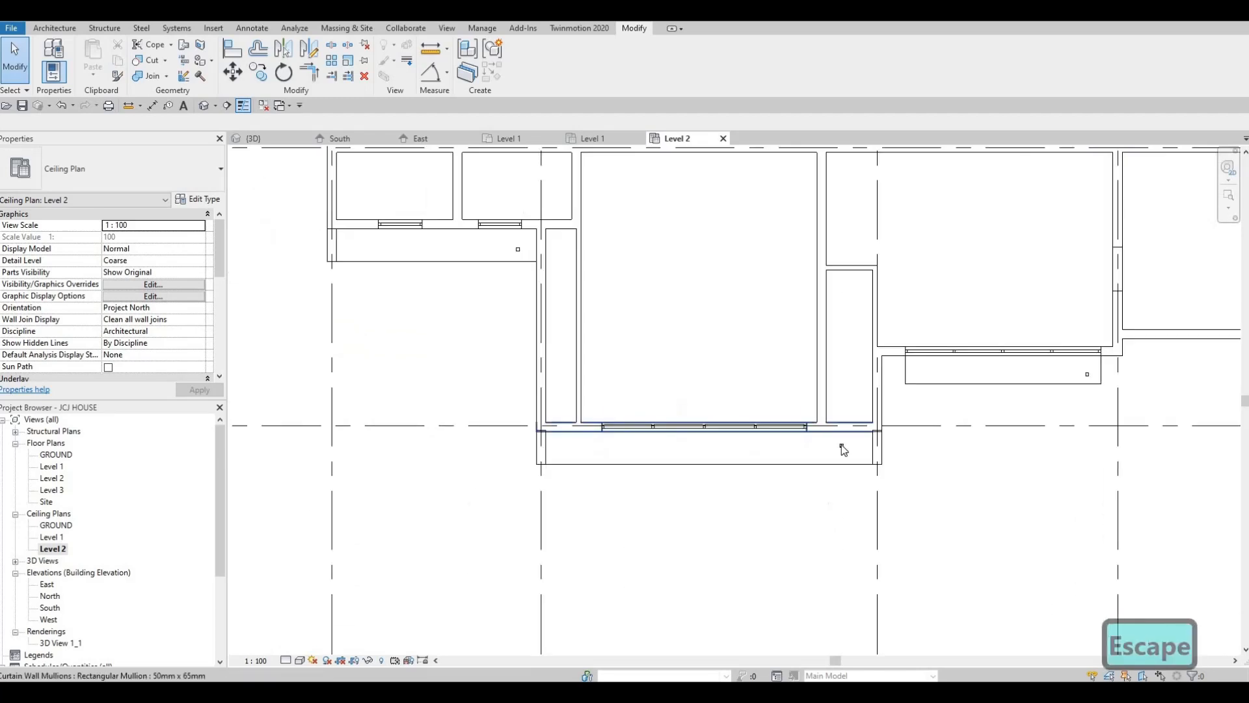
{"action": "scroll", "coordinate": [805, 446], "scroll_direction": "up", "scroll_amount": 3}
{"action": "left_click", "coordinate": [809, 412]}
{"action": "left_click", "coordinate": [259, 72]}
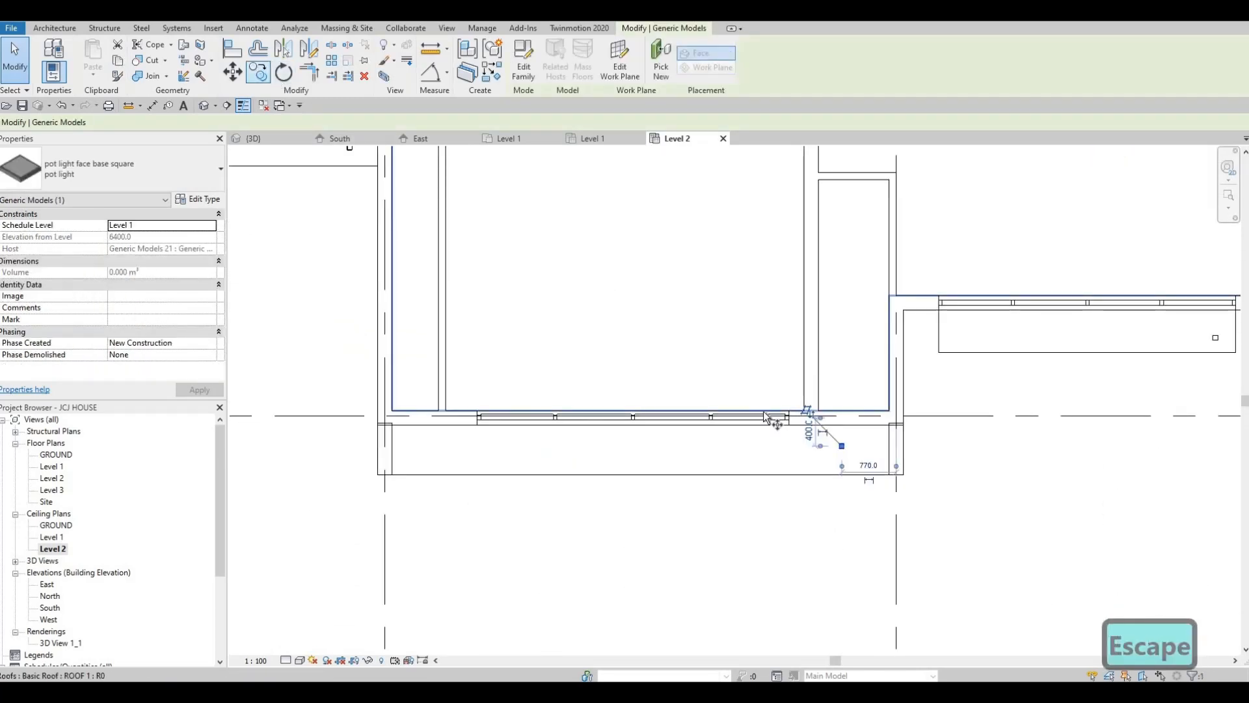
{"action": "scroll", "coordinate": [849, 447], "scroll_direction": "up", "scroll_amount": 2}
{"action": "scroll", "coordinate": [850, 447], "scroll_direction": "up", "scroll_amount": 2}
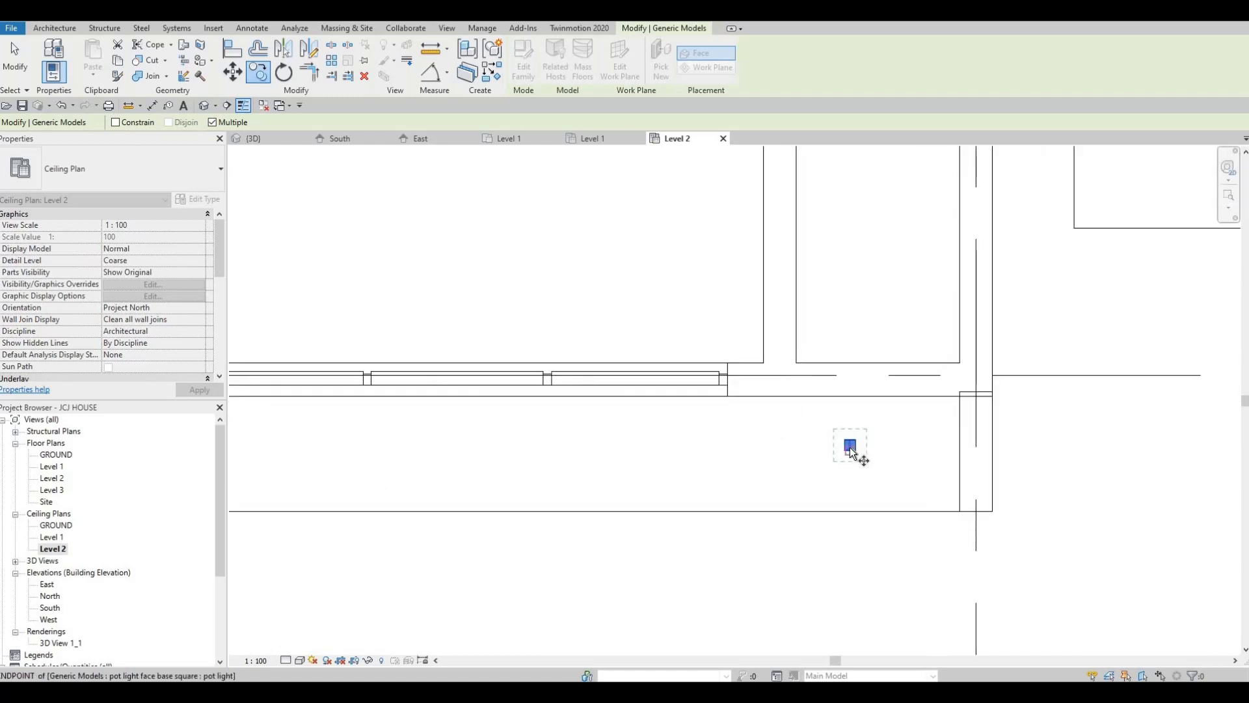
{"action": "key", "text": "Escape"}
{"action": "key", "text": "Escape"}
Nudge the single pot light in the long projecting frame outward from the wall and toward the frame's near end
{"action": "left_click", "coordinate": [850, 447]}
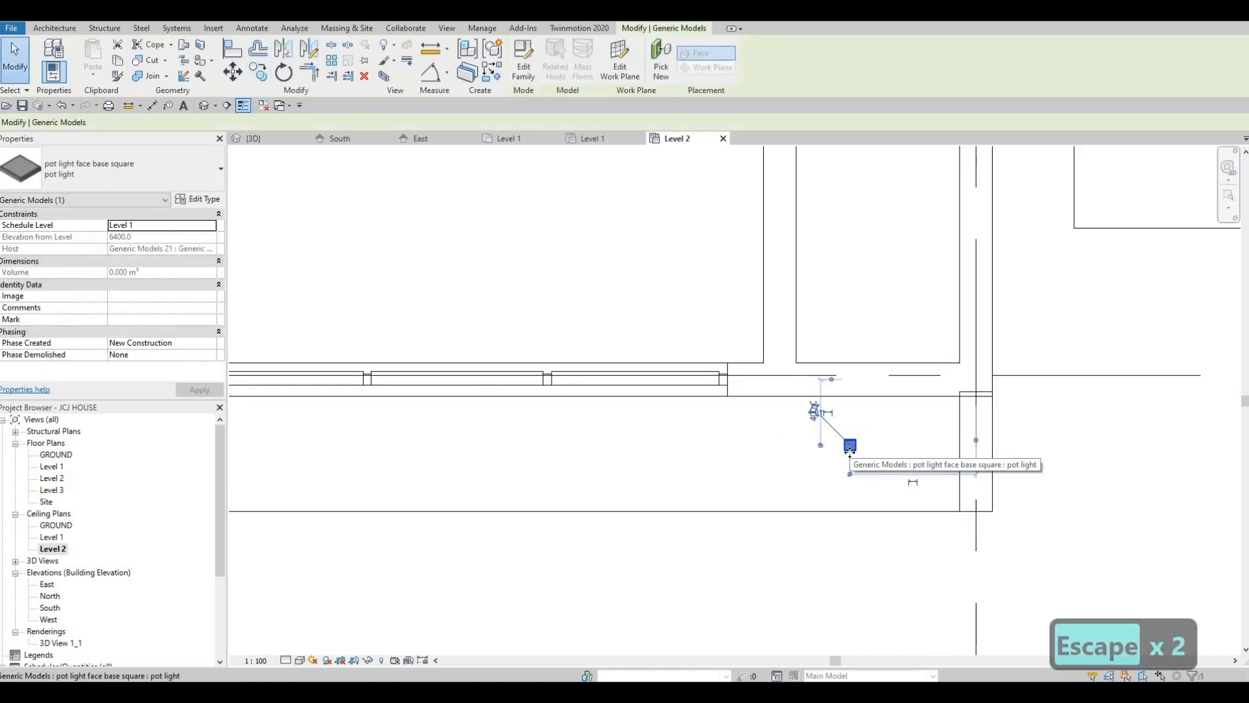
{"action": "key", "text": "Down"}
{"action": "key", "text": "Down"}
{"action": "key", "text": "Down"}
{"action": "key", "text": "Right"}
{"action": "key", "text": "Right"}
{"action": "key", "text": "Right"}
{"action": "key", "text": "Down"}
{"action": "key", "text": "Right"}
{"action": "key", "text": "Right"}
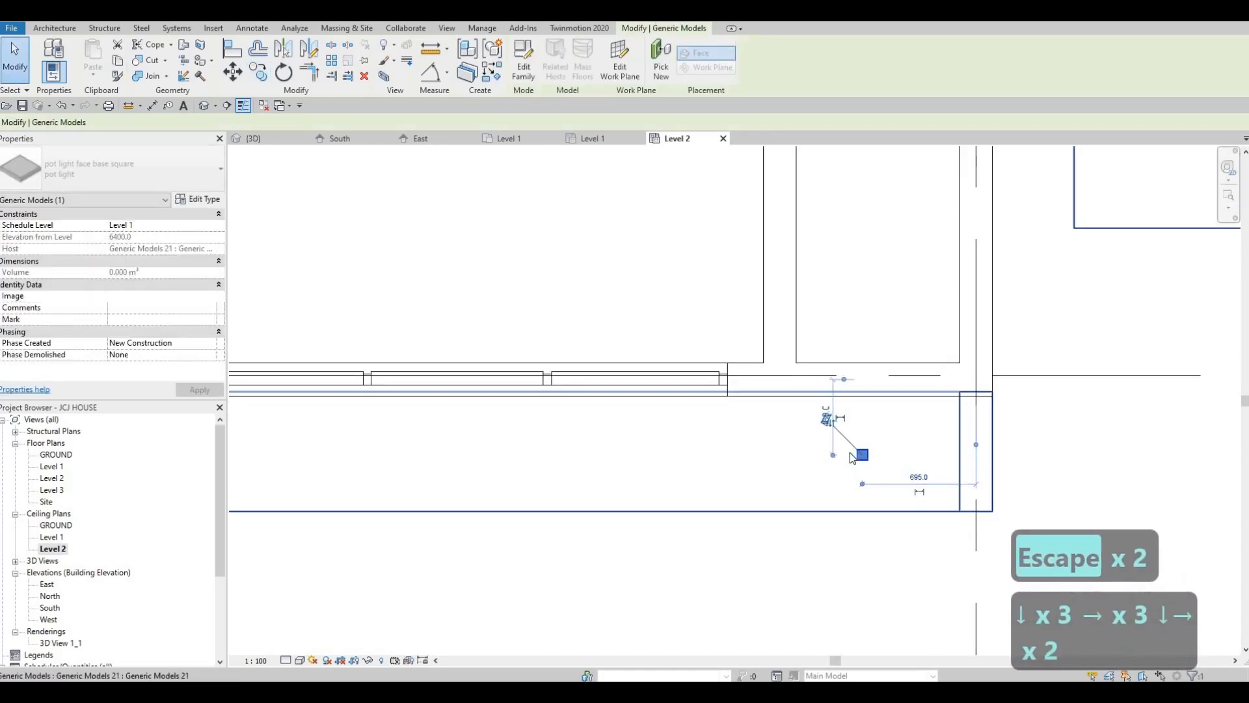
{"action": "key", "text": "Escape"}
{"action": "key", "text": "Escape"}
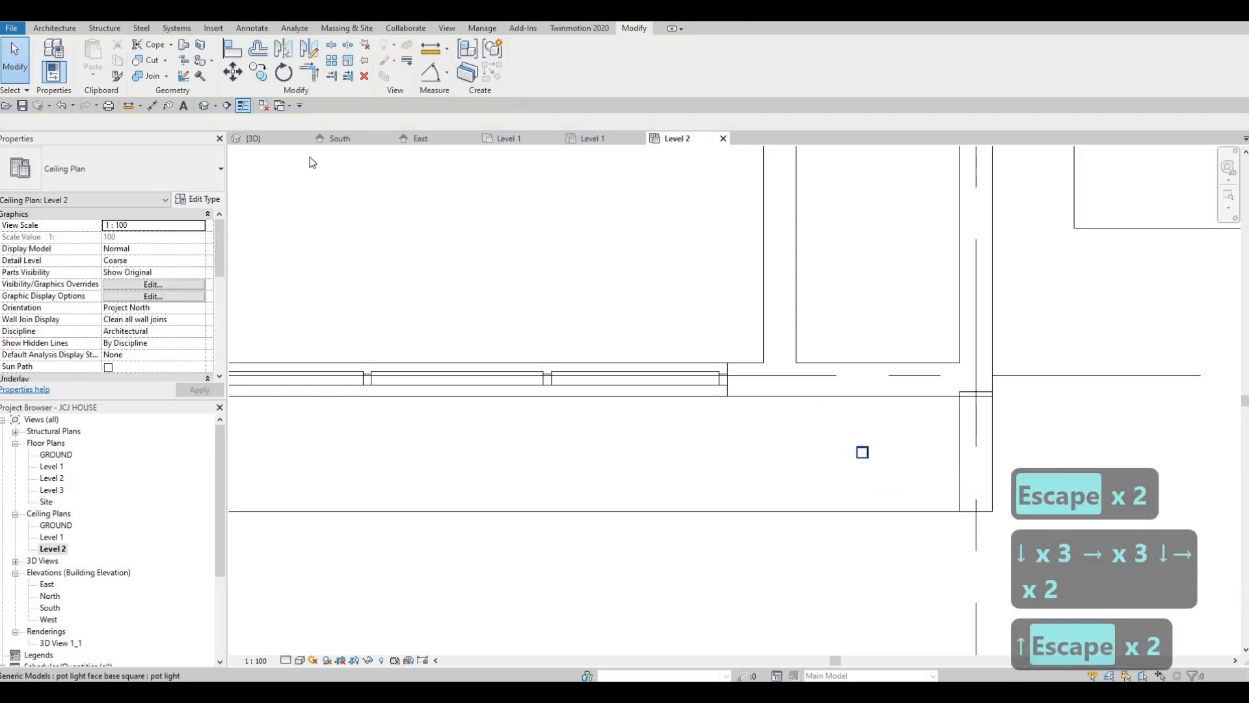
Copy the nudged pot light 1000 mm horizontally along the long frame, toward its far end
{"action": "left_click", "coordinate": [825, 420]}
{"action": "key", "text": "c"}
{"action": "key", "text": "o"}
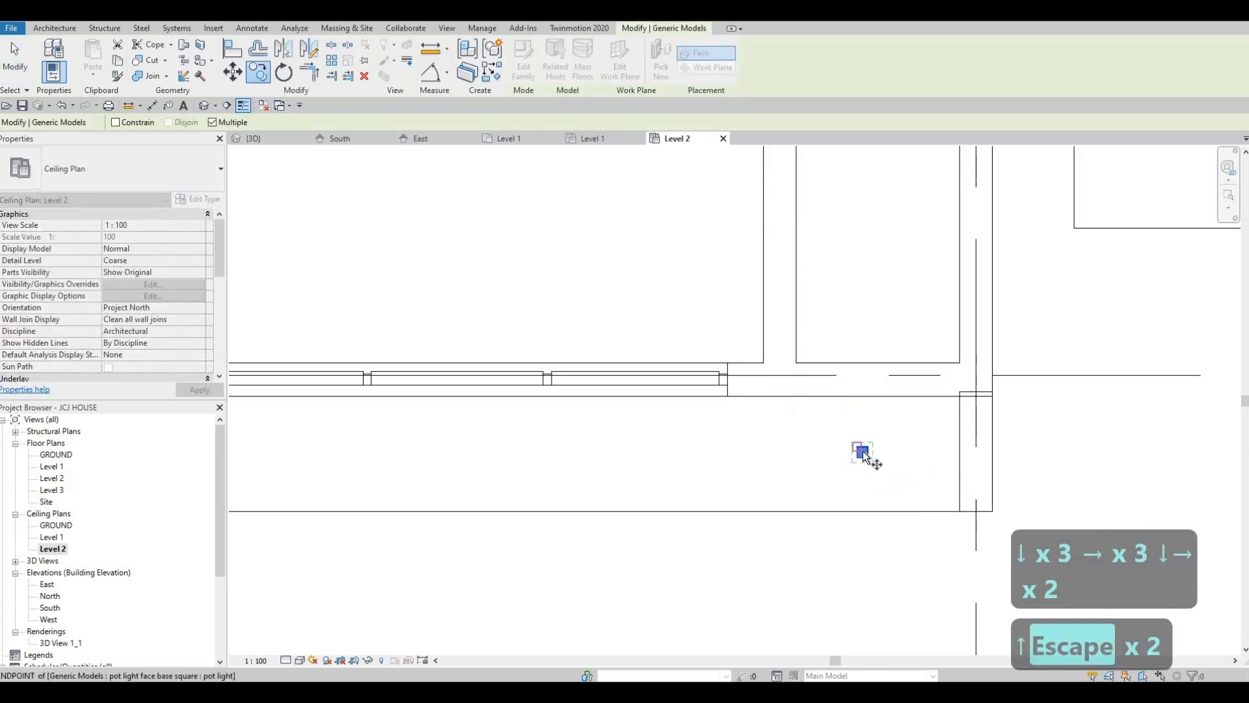
{"action": "scroll", "coordinate": [863, 451], "scroll_direction": "up", "scroll_amount": 2}
{"action": "left_click", "coordinate": [862, 454]}
{"action": "scroll", "coordinate": [790, 452], "scroll_direction": "down", "scroll_amount": 2}
{"action": "middle_click_drag", "start_coordinate": [574, 452], "coordinate": [834, 430]}
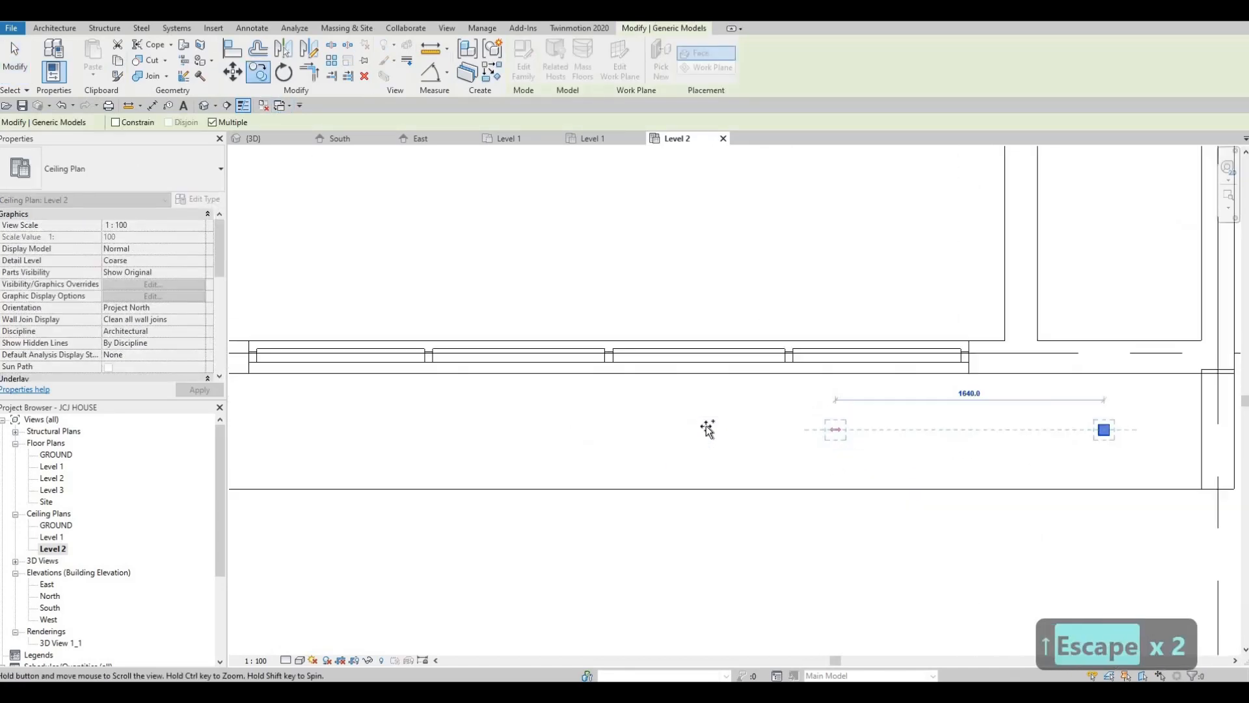
{"action": "scroll", "coordinate": [709, 430], "scroll_direction": "down", "scroll_amount": 5}
{"action": "middle_click_drag", "start_coordinate": [708, 429], "coordinate": [891, 412]}
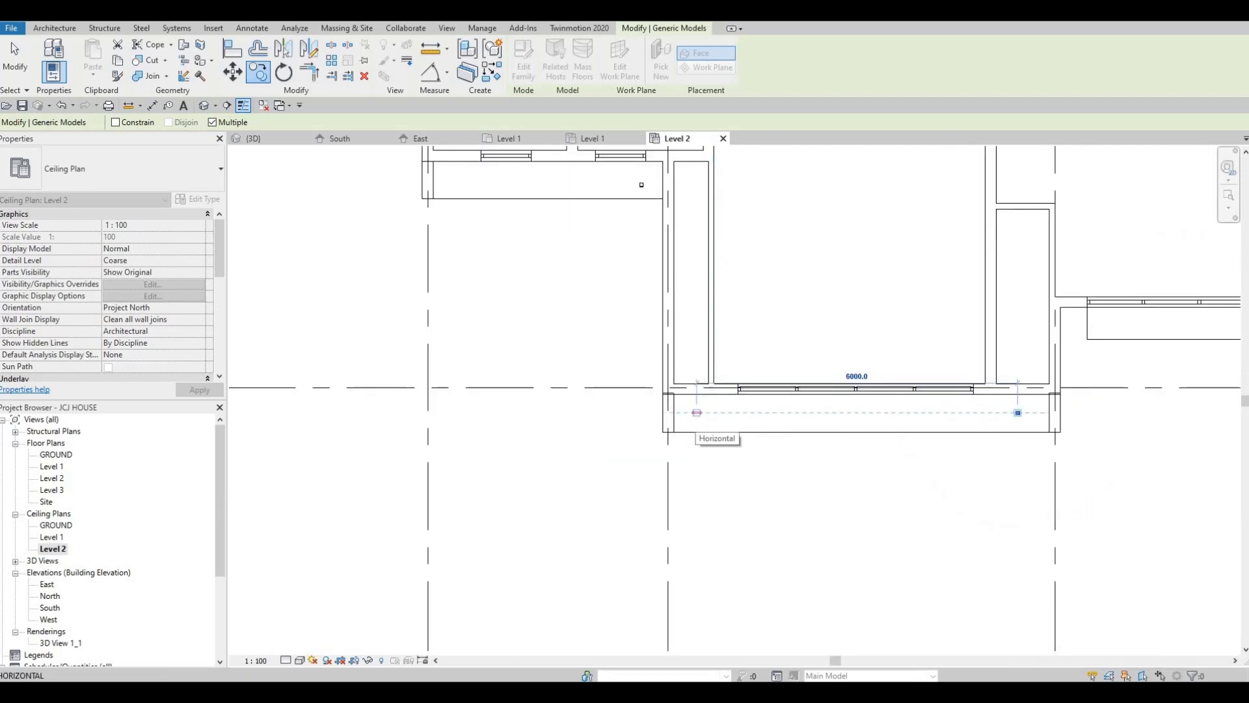
{"action": "type", "text": "1000"}
{"action": "key", "text": "Return"}
Add three more pot light copies along the long frame, each 1000 mm beyond the previous one
{"action": "type", "text": "1000"}
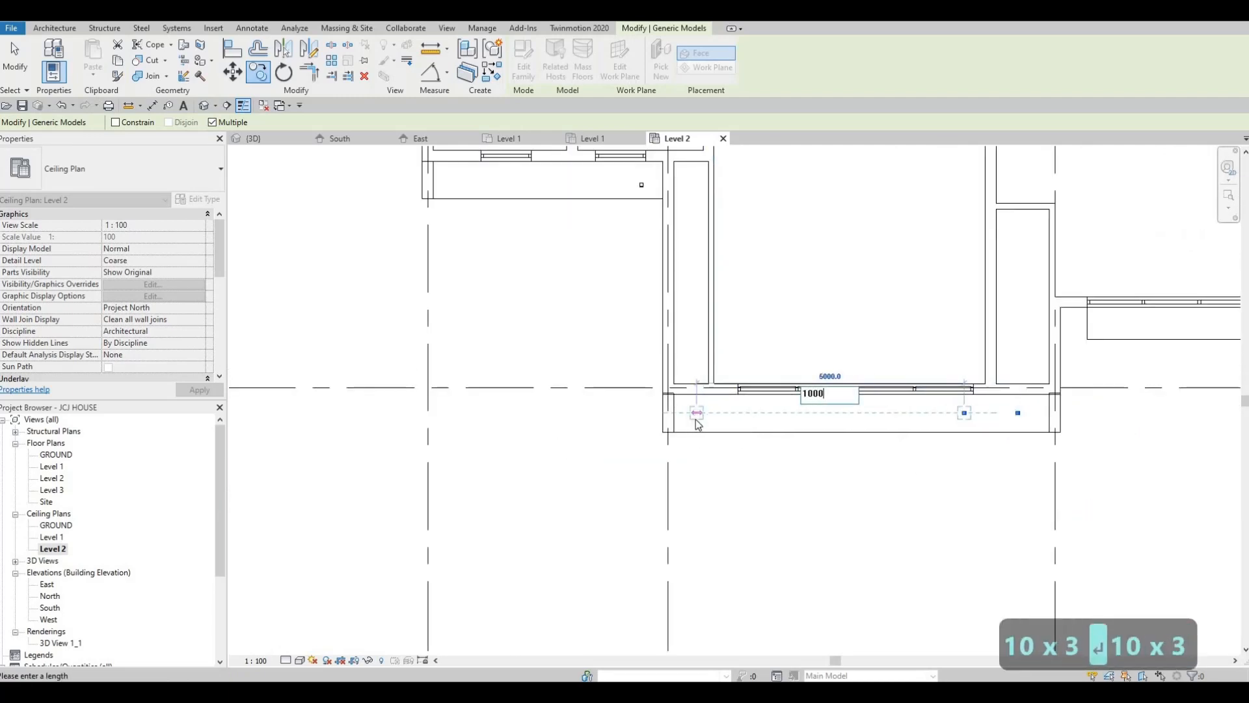
{"action": "key", "text": "Return"}
{"action": "type", "text": "10"}
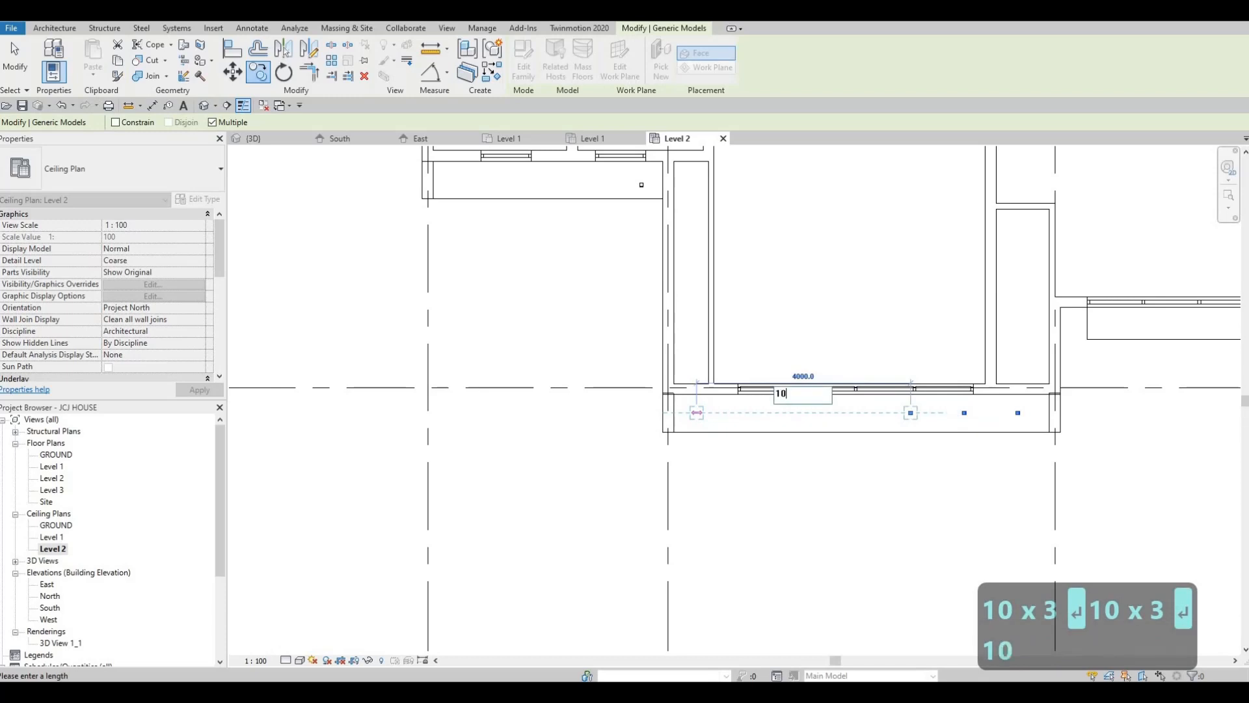
{"action": "type", "text": "00"}
{"action": "key", "text": "Return"}
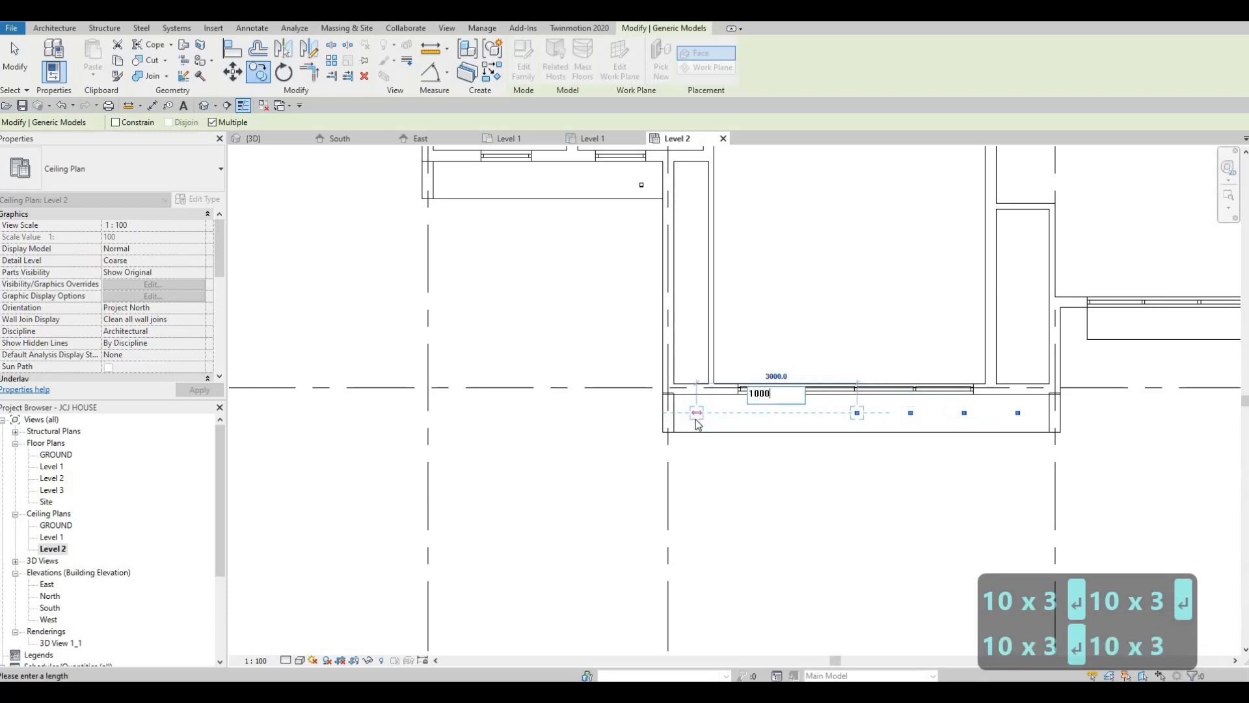
{"action": "key", "text": "Return"}
{"action": "type", "text": "100"}
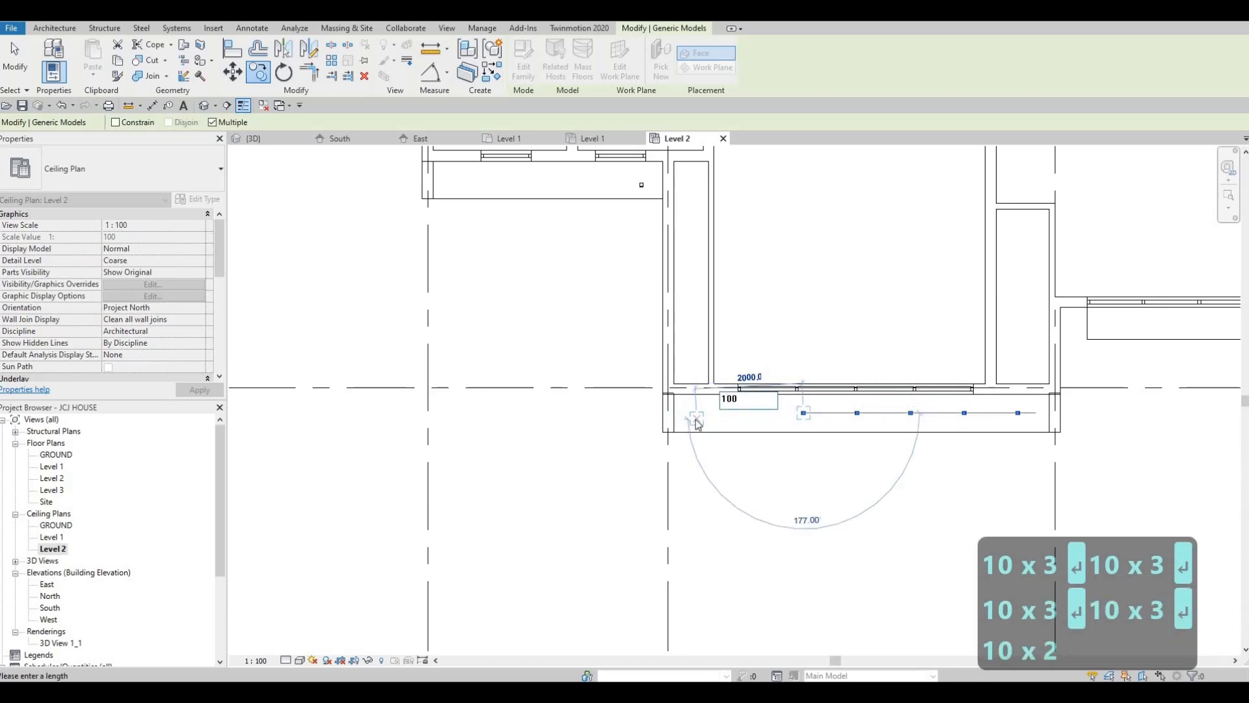
{"action": "key", "text": "Escape"}
{"action": "key", "text": "Escape"}
Copy the last pot light in the row twice at 1000 mm intervals to complete the long frame's row
{"action": "scroll", "coordinate": [789, 414], "scroll_direction": "up", "scroll_amount": 4}
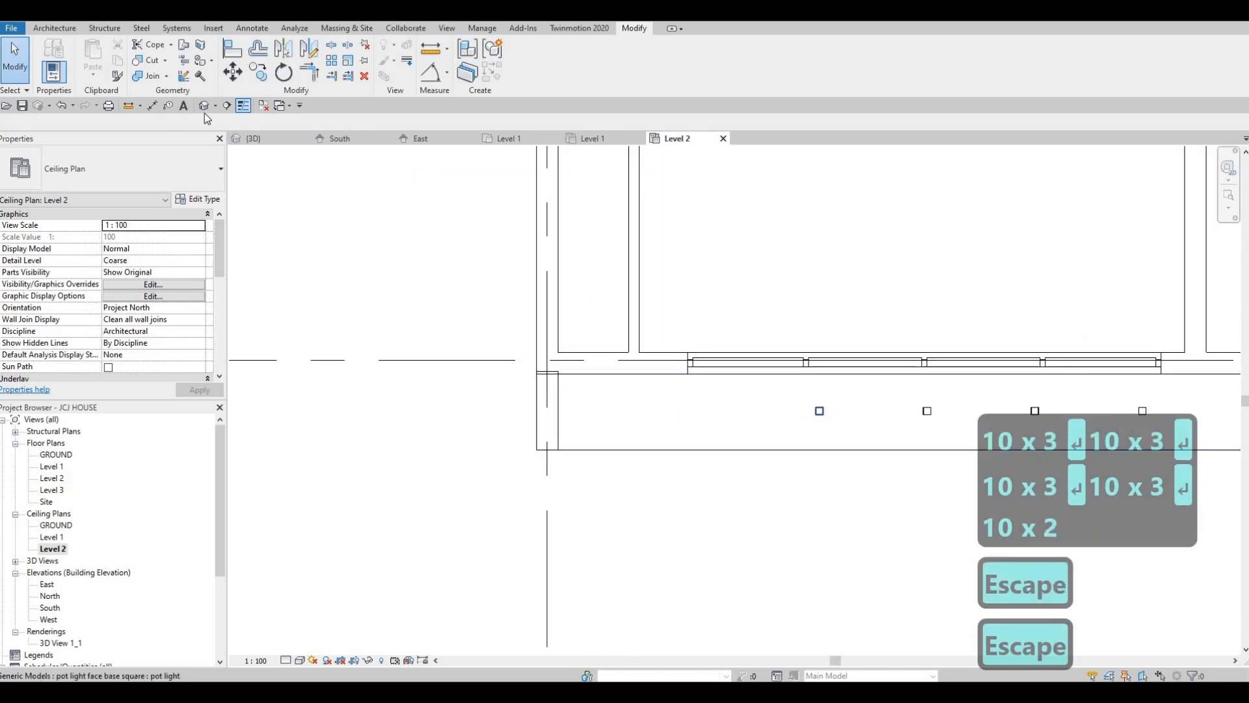
{"action": "left_click", "coordinate": [819, 410]}
{"action": "key", "text": "c"}
{"action": "key", "text": "o"}
{"action": "scroll", "coordinate": [849, 422], "scroll_direction": "up", "scroll_amount": 2}
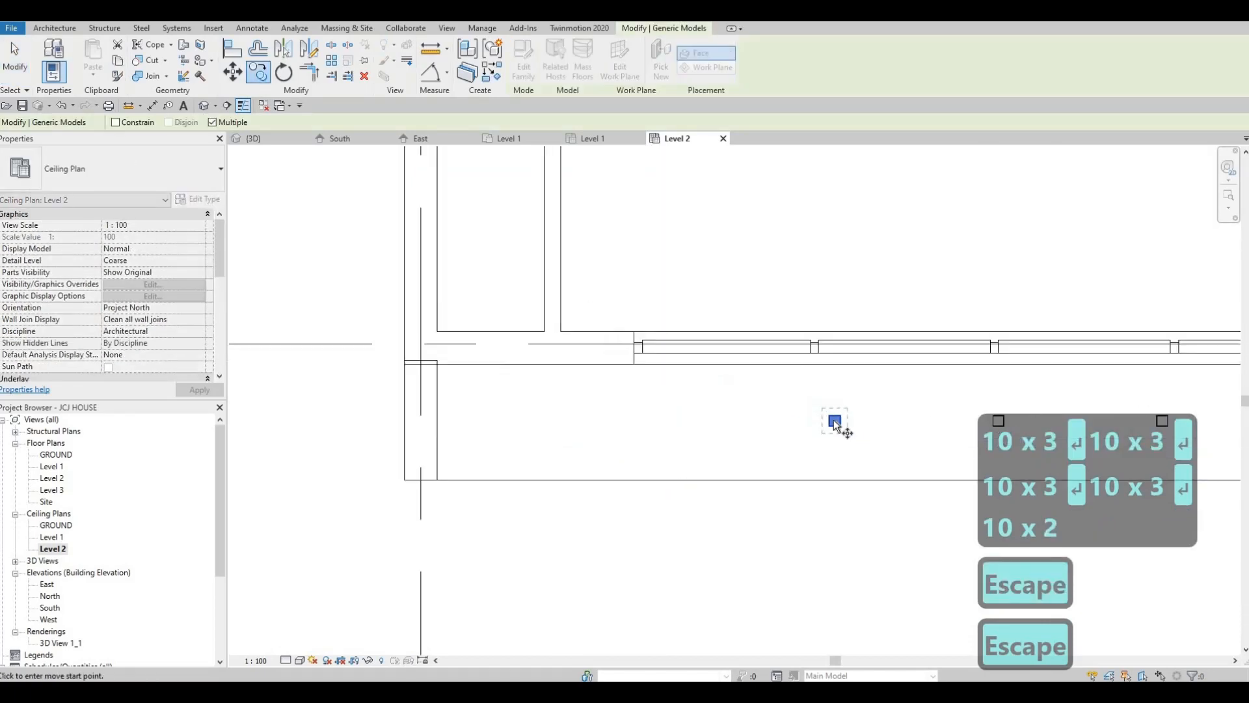
{"action": "scroll", "coordinate": [839, 424], "scroll_direction": "up", "scroll_amount": 2}
{"action": "left_click", "coordinate": [839, 425]}
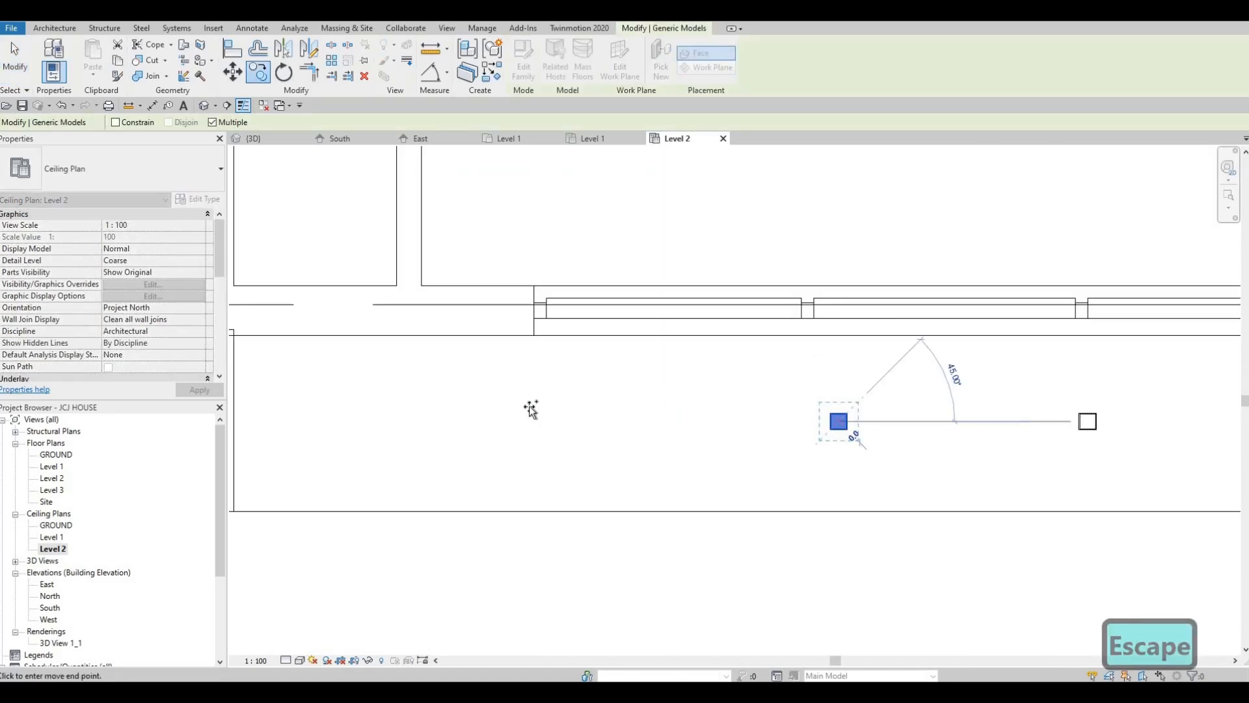
{"action": "scroll", "coordinate": [514, 414], "scroll_direction": "down", "scroll_amount": 3}
{"action": "type", "text": "100"}
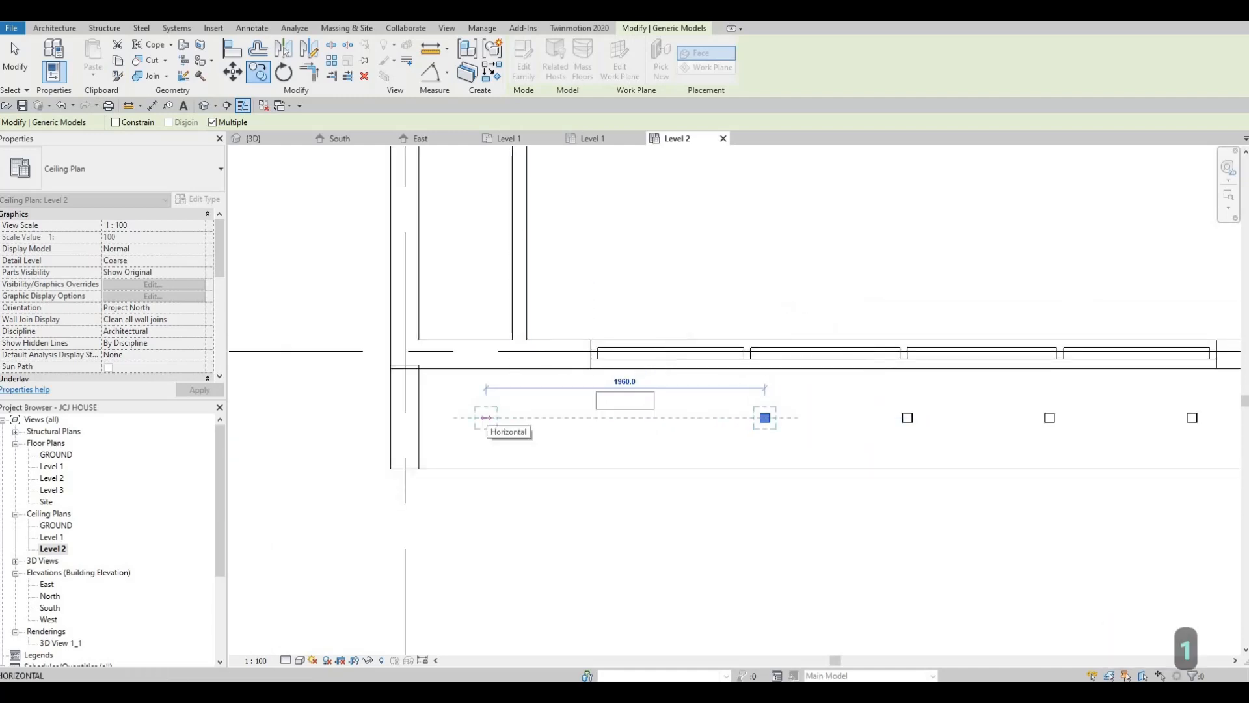
{"action": "type", "text": "0"}
{"action": "key", "text": "Return"}
{"action": "type", "text": "1"}
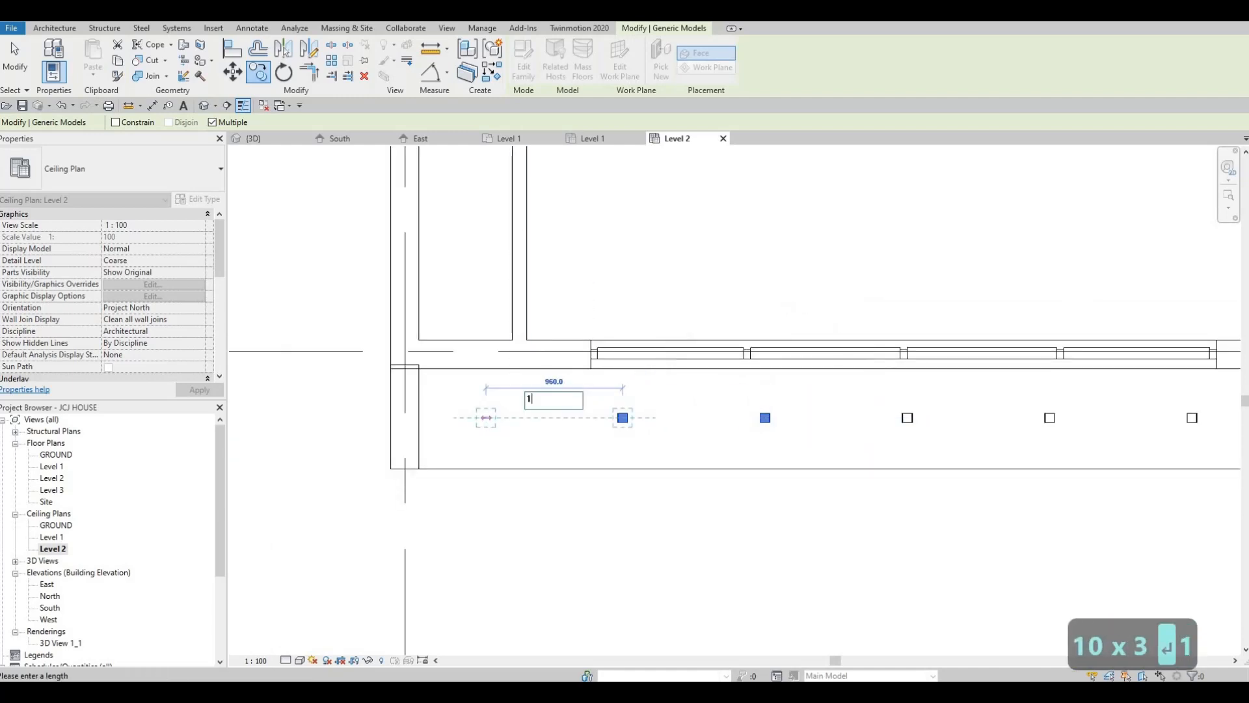
{"action": "type", "text": "0000"}
{"action": "key", "text": "Return"}
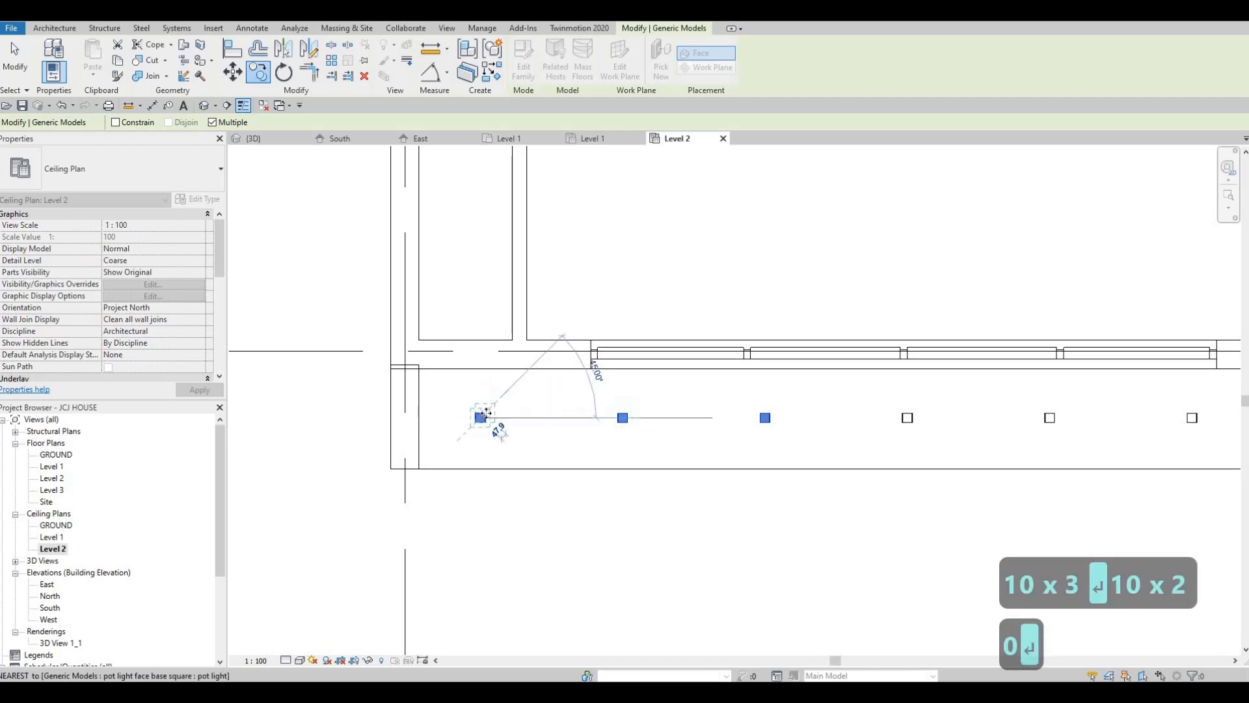
{"action": "key", "text": "Escape"}
{"action": "key", "text": "Escape"}
{"action": "scroll", "coordinate": [480, 550], "scroll_direction": "down", "scroll_amount": 2}
{"action": "scroll", "coordinate": [635, 496], "scroll_direction": "down", "scroll_amount": 1}
{"action": "middle_click_drag", "start_coordinate": [531, 465], "coordinate": [510, 493]}
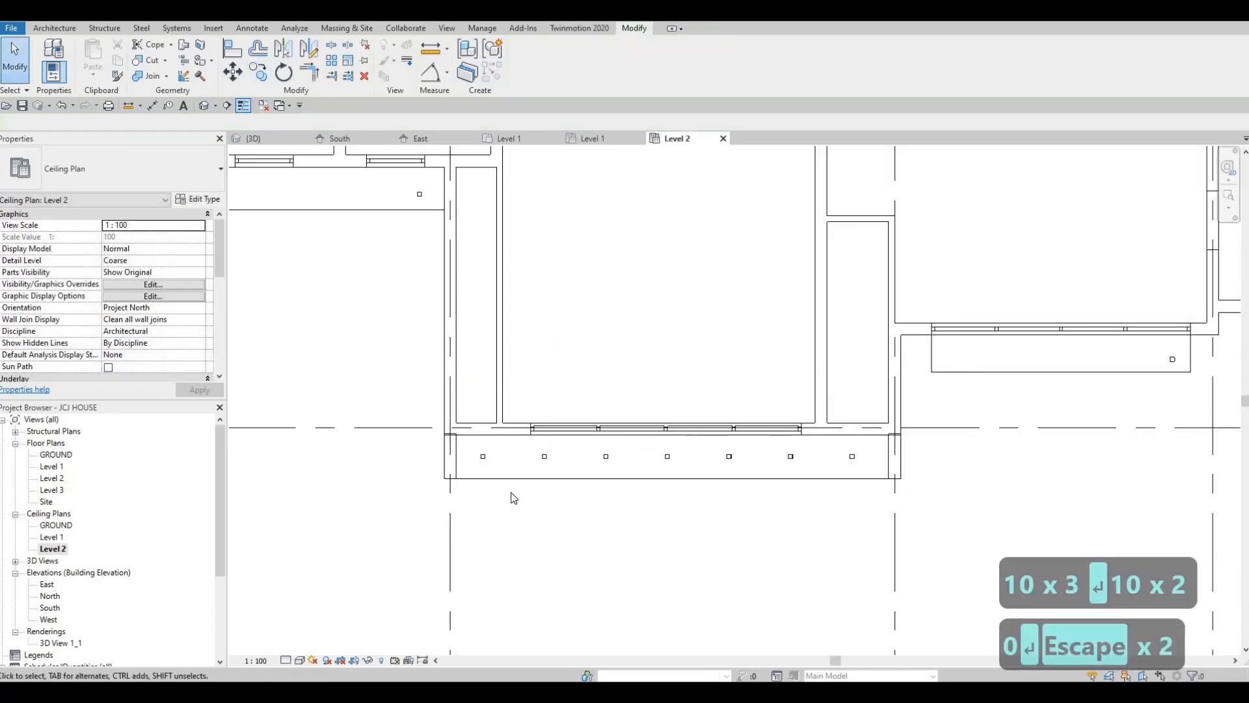
{"action": "middle_click_drag", "start_coordinate": [831, 494], "coordinate": [708, 493]}
{"action": "middle_click_drag", "start_coordinate": [1014, 345], "coordinate": [745, 388]}
{"action": "scroll", "coordinate": [747, 391], "scroll_direction": "up", "scroll_amount": 3}
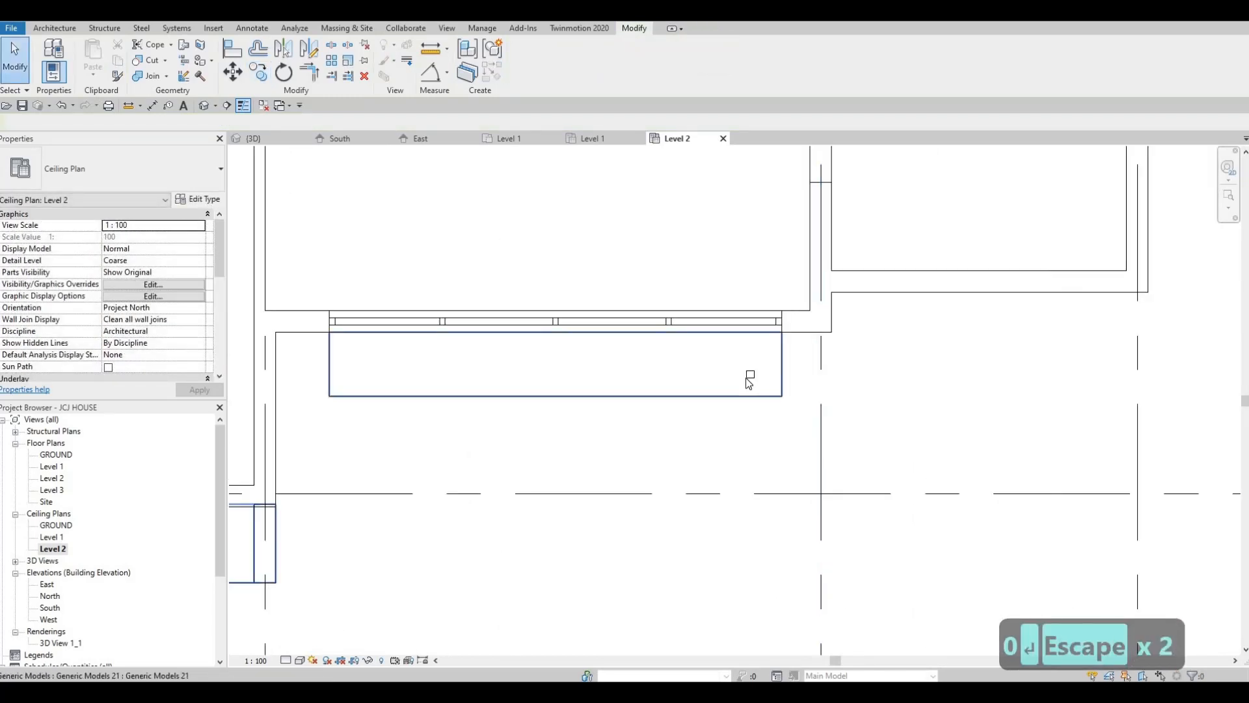
{"action": "left_click", "coordinate": [751, 374]}
{"action": "left_click", "coordinate": [233, 72]}
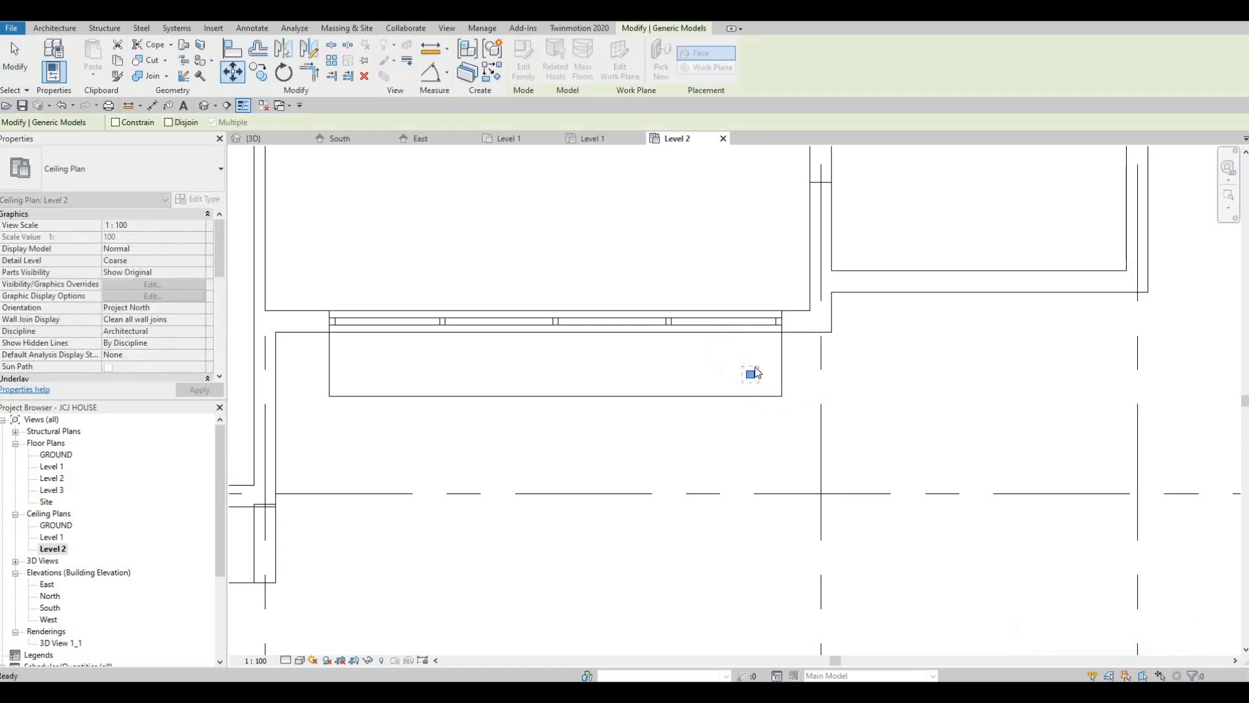
{"action": "key", "text": "Escape"}
{"action": "key", "text": "grave"}
{"action": "key", "text": "Escape"}
{"action": "key", "text": "Escape"}
Nudge the single pot light in the frame outside the four-panel window toward the wall and slightly toward the frame's nearer end
{"action": "left_click", "coordinate": [751, 374]}
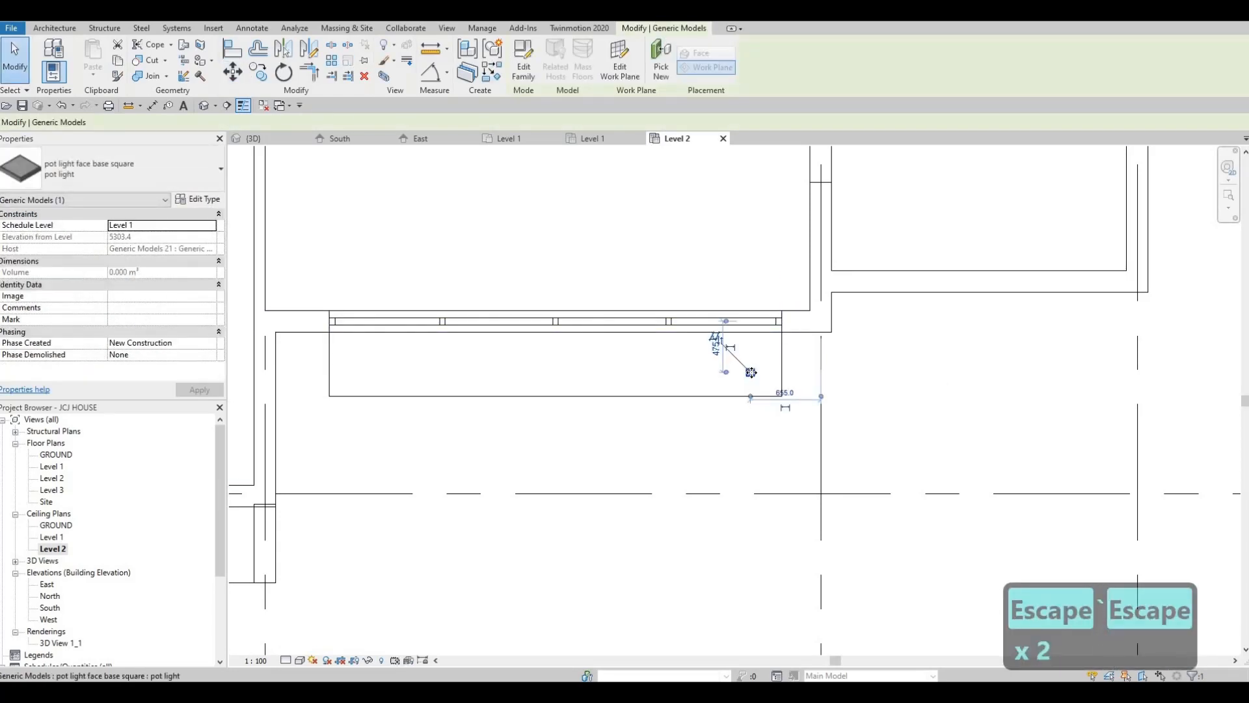
{"action": "key", "text": "Up"}
{"action": "key", "text": "Up"}
{"action": "key", "text": "Up"}
{"action": "key", "text": "Right"}
{"action": "key", "text": "Right"}
{"action": "key", "text": "Up"}
{"action": "key", "text": "Up"}
{"action": "key", "text": "Left"}
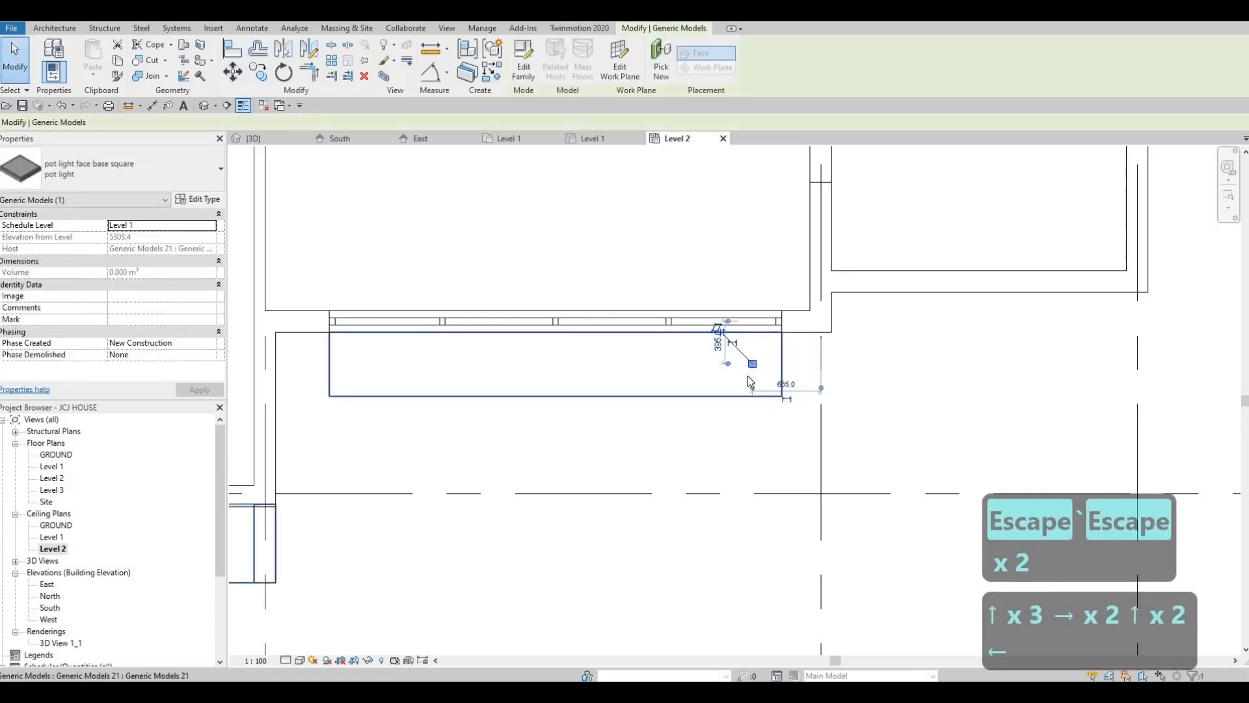
{"action": "key", "text": "Escape"}
{"action": "key", "text": "Escape"}
{"action": "key", "text": "Escape"}
Copy the nudged pot light 1000 mm horizontally toward the other end of the frame outside the four-panel window
{"action": "left_click", "coordinate": [752, 363]}
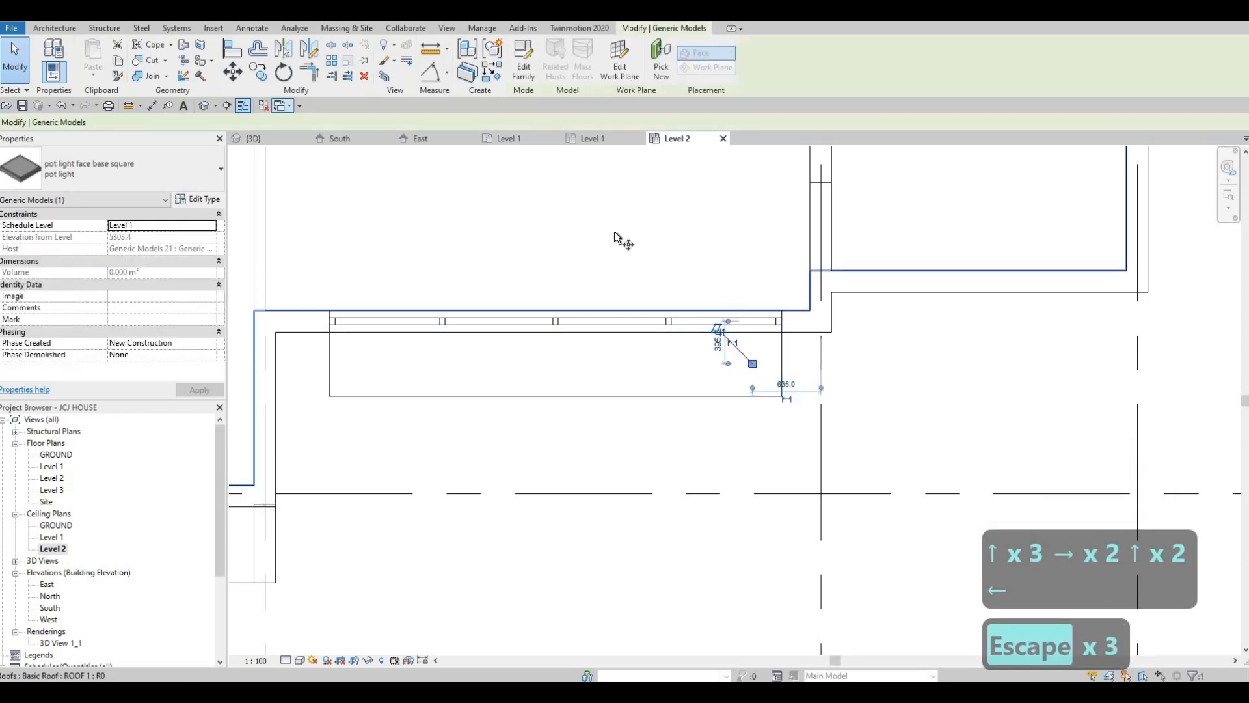
{"action": "left_click", "coordinate": [752, 368]}
{"action": "scroll", "coordinate": [752, 365], "scroll_direction": "up", "scroll_amount": 5}
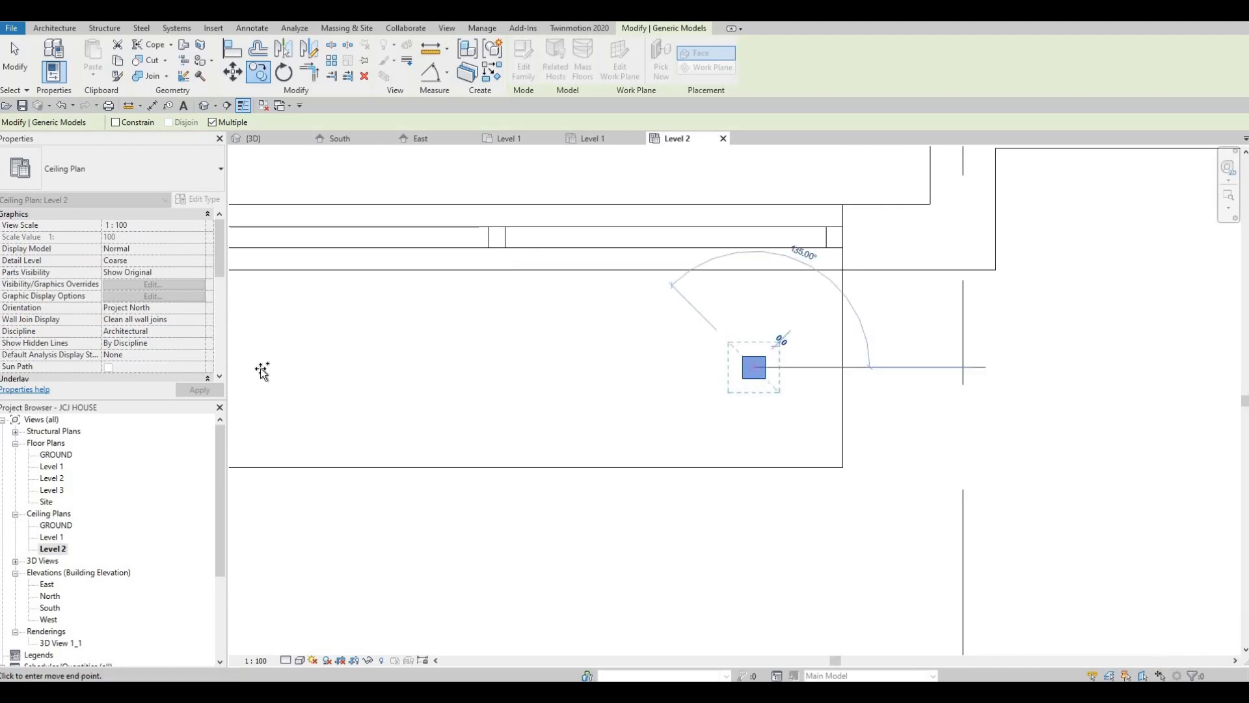
{"action": "scroll", "coordinate": [752, 366], "scroll_direction": "down", "scroll_amount": 3}
{"action": "middle_click_drag", "start_coordinate": [300, 371], "coordinate": [768, 353]}
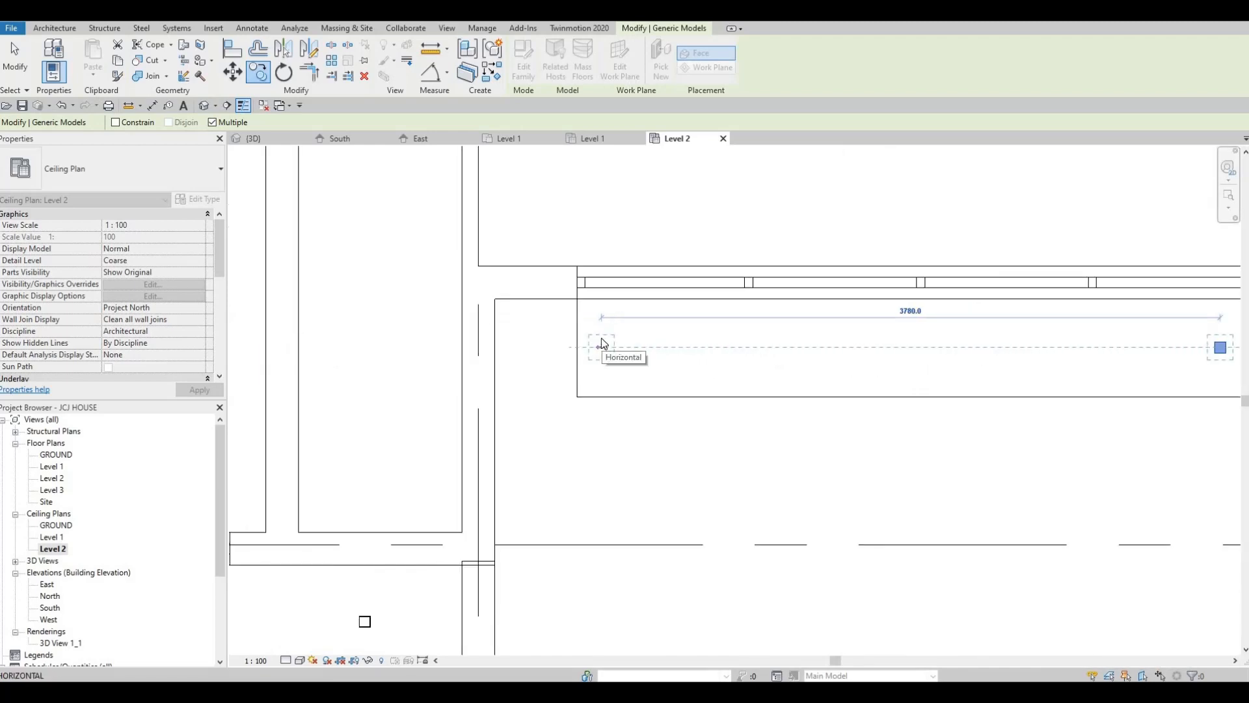
{"action": "type", "text": "1000"}
{"action": "key", "text": "Return"}
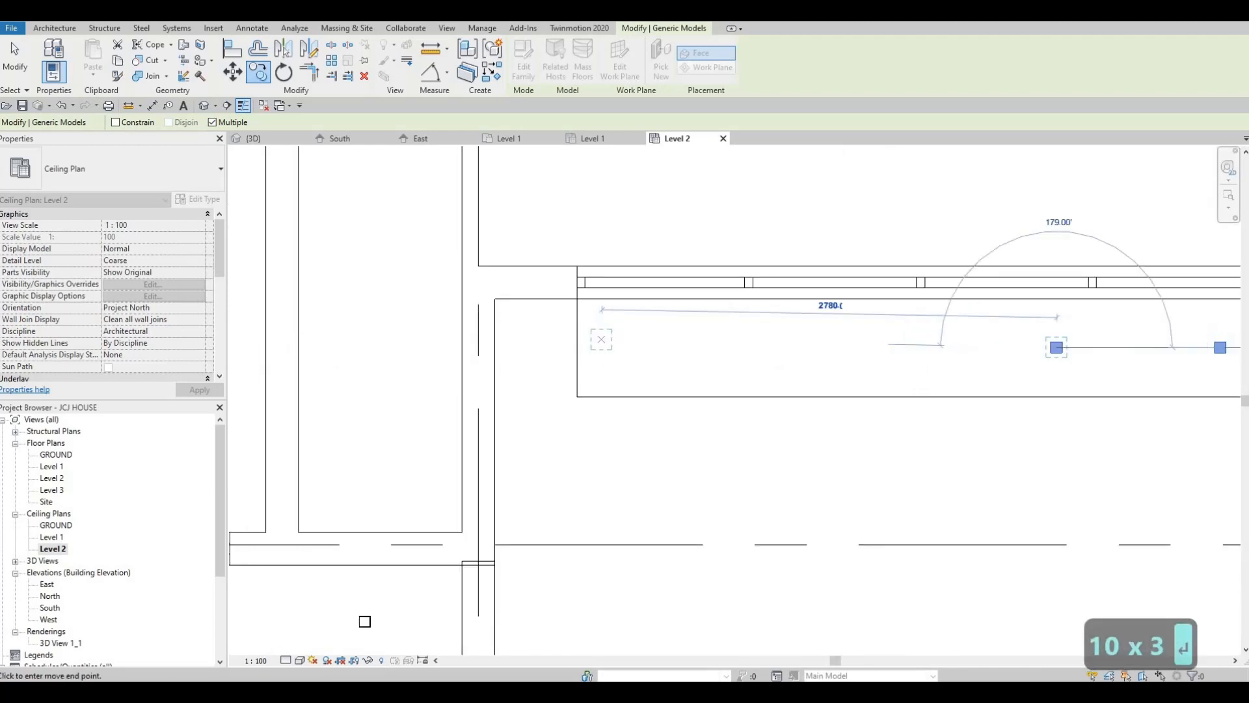
{"action": "type", "text": "100"}
{"action": "key", "text": "Escape"}
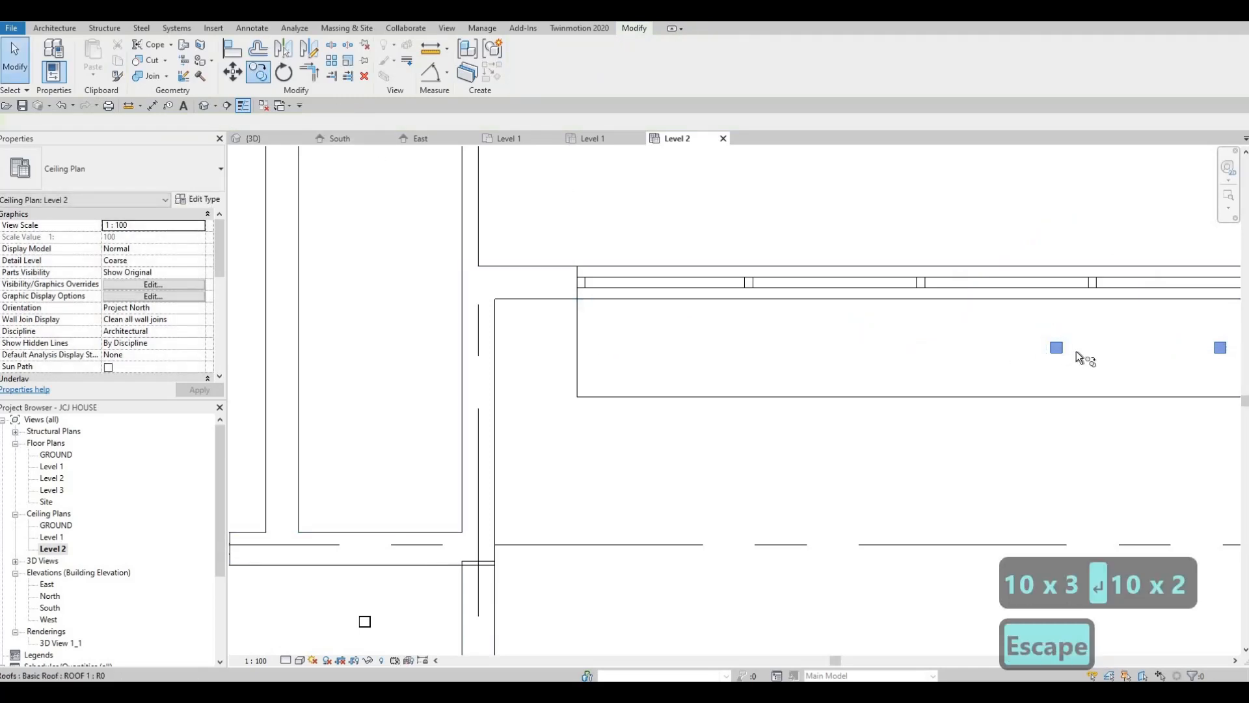
{"action": "scroll", "coordinate": [1100, 344], "scroll_direction": "up", "scroll_amount": 3}
{"action": "key", "text": "Escape"}
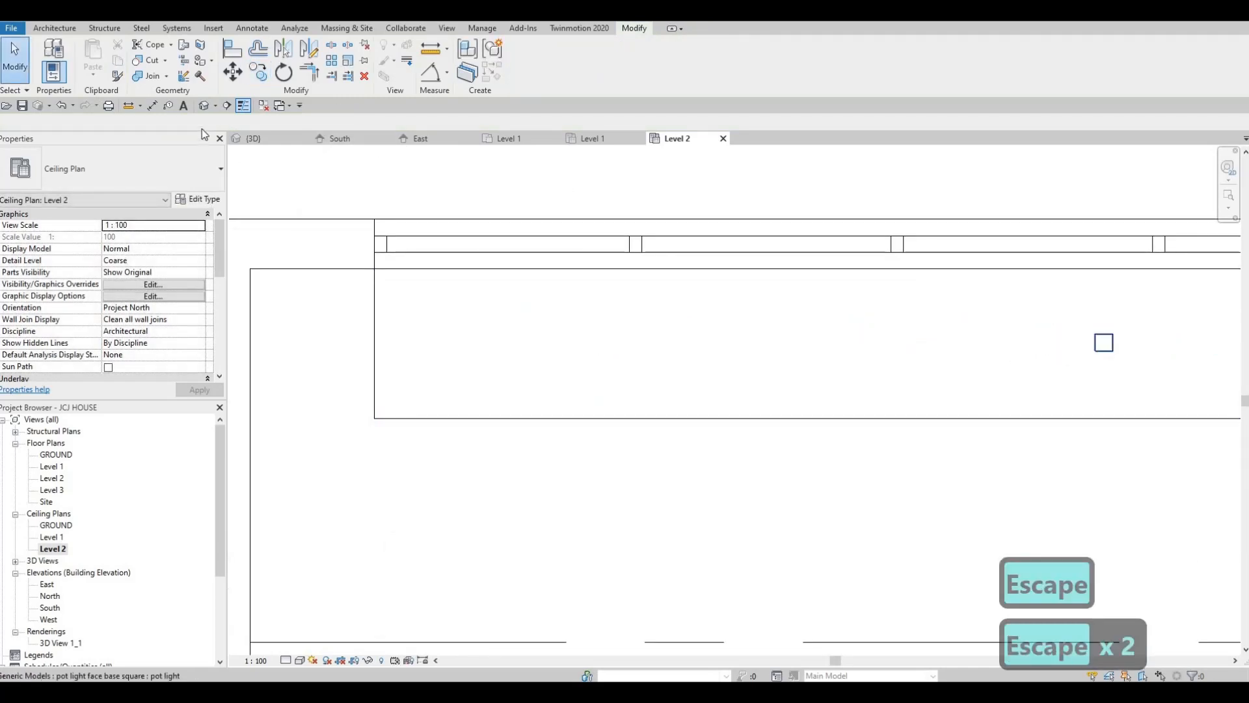
Copy the second pot light 1000 mm horizontally to place a third one in the same frame
{"action": "left_click", "coordinate": [1104, 344]}
{"action": "key", "text": "c"}
{"action": "key", "text": "o"}
{"action": "left_click", "coordinate": [1110, 346]}
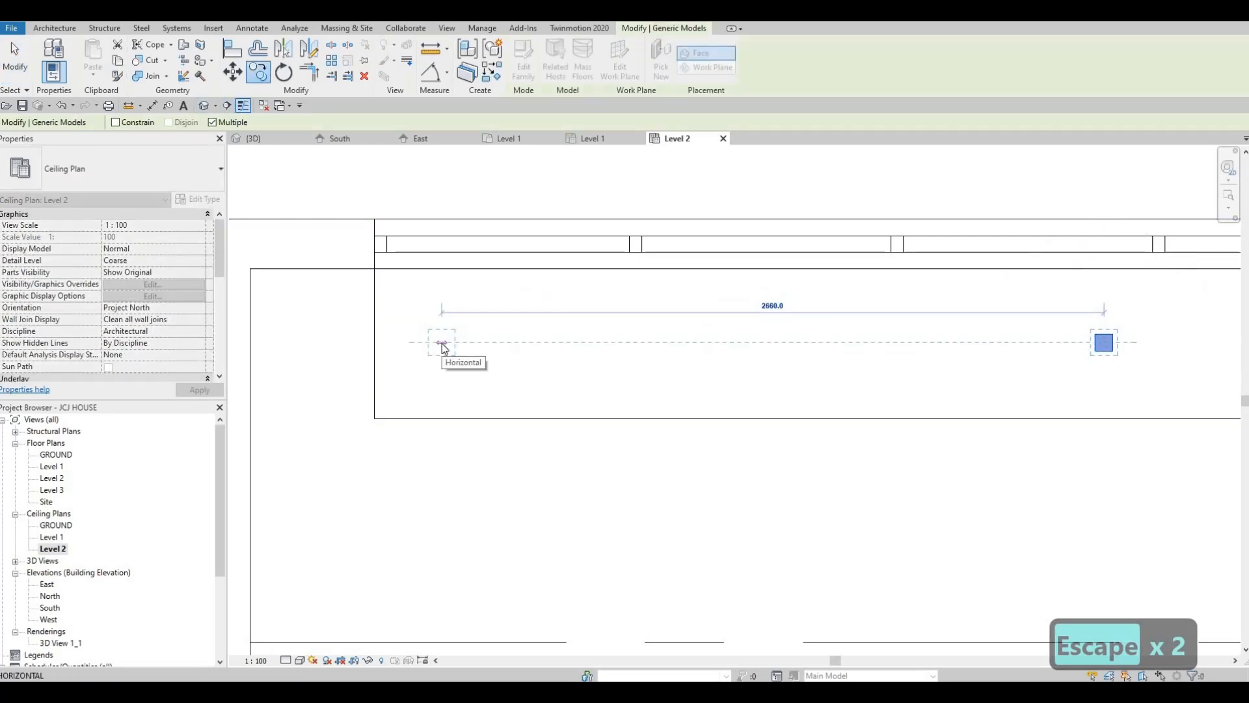
{"action": "type", "text": "1000"}
{"action": "key", "text": "Return"}
Add two more pot light copies along the same frame, each 1000 mm beyond the previous one
{"action": "type", "text": "1"}
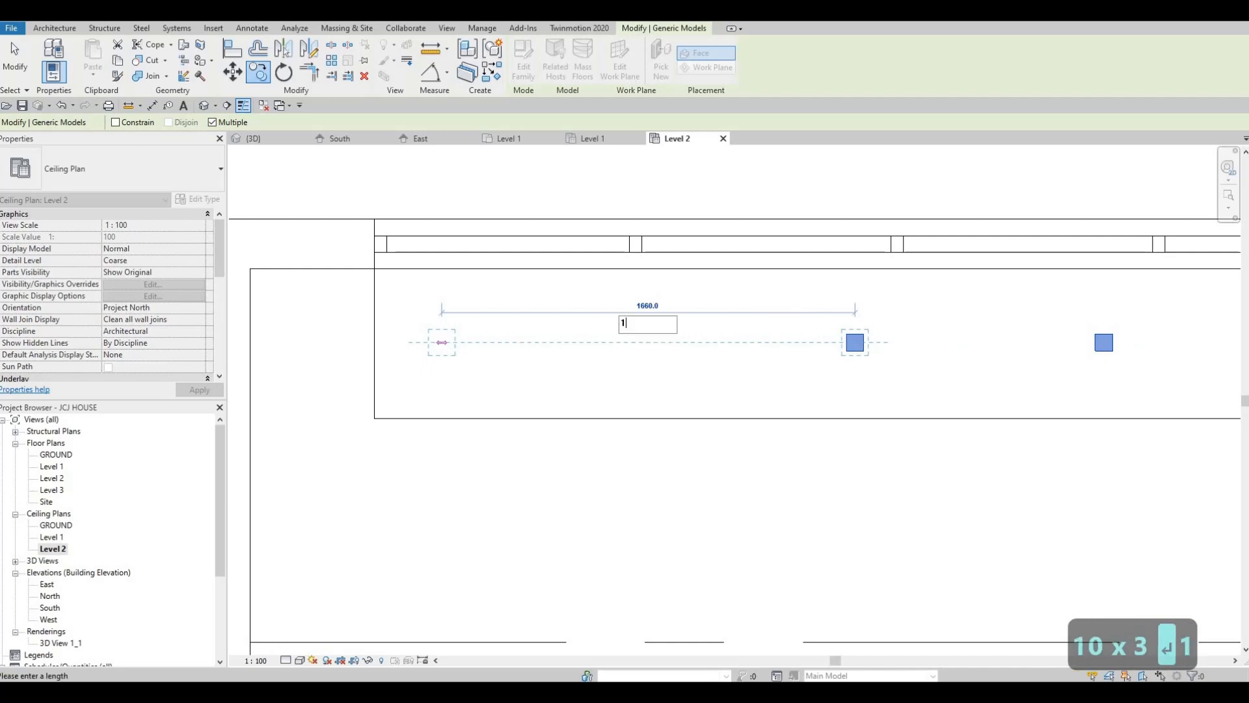
{"action": "type", "text": "000"}
{"action": "key", "text": "Return"}
{"action": "type", "text": "10"}
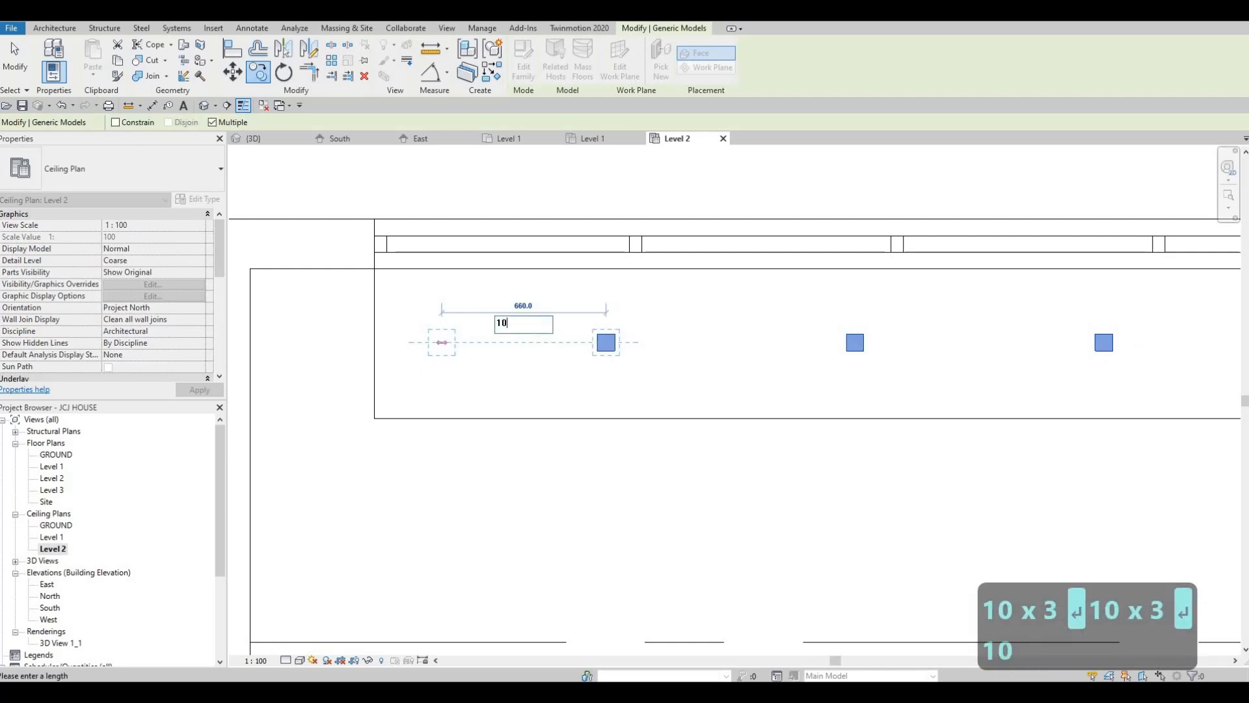
{"action": "type", "text": "00"}
{"action": "key", "text": "Return"}
{"action": "key", "text": "Escape"}
{"action": "key", "text": "Escape"}
{"action": "scroll", "coordinate": [485, 357], "scroll_direction": "down", "scroll_amount": 4}
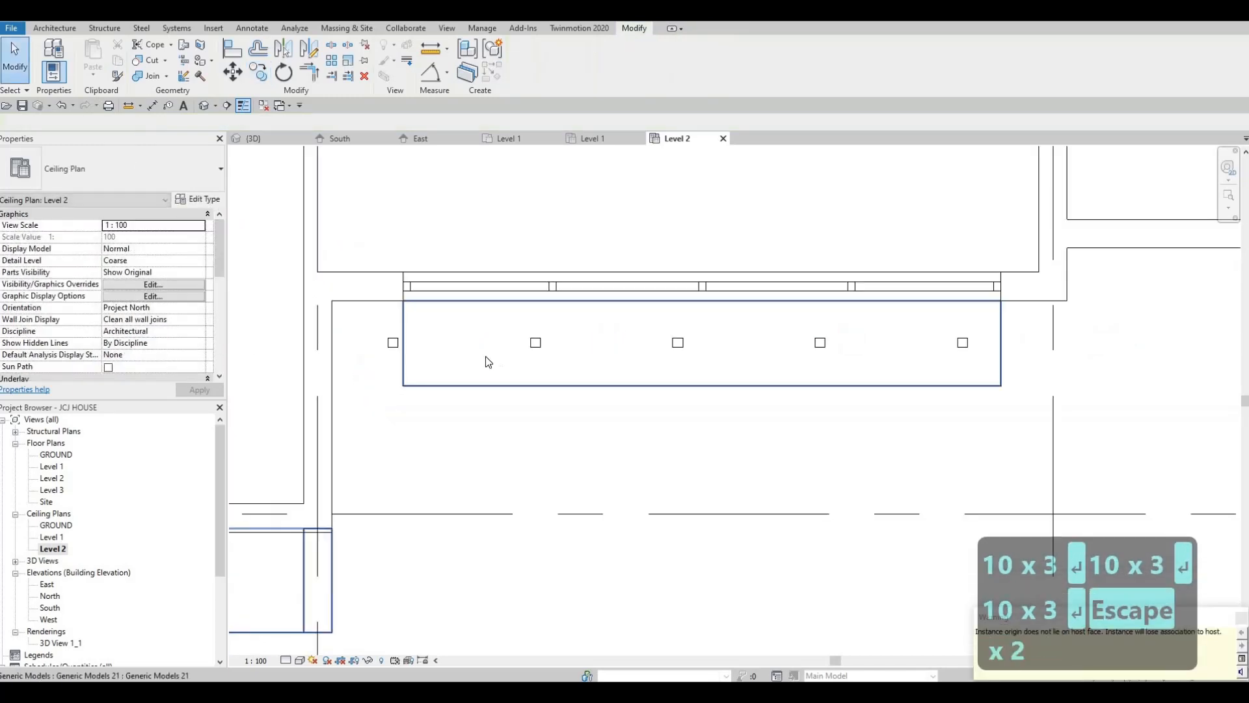
{"action": "key", "text": "Escape"}
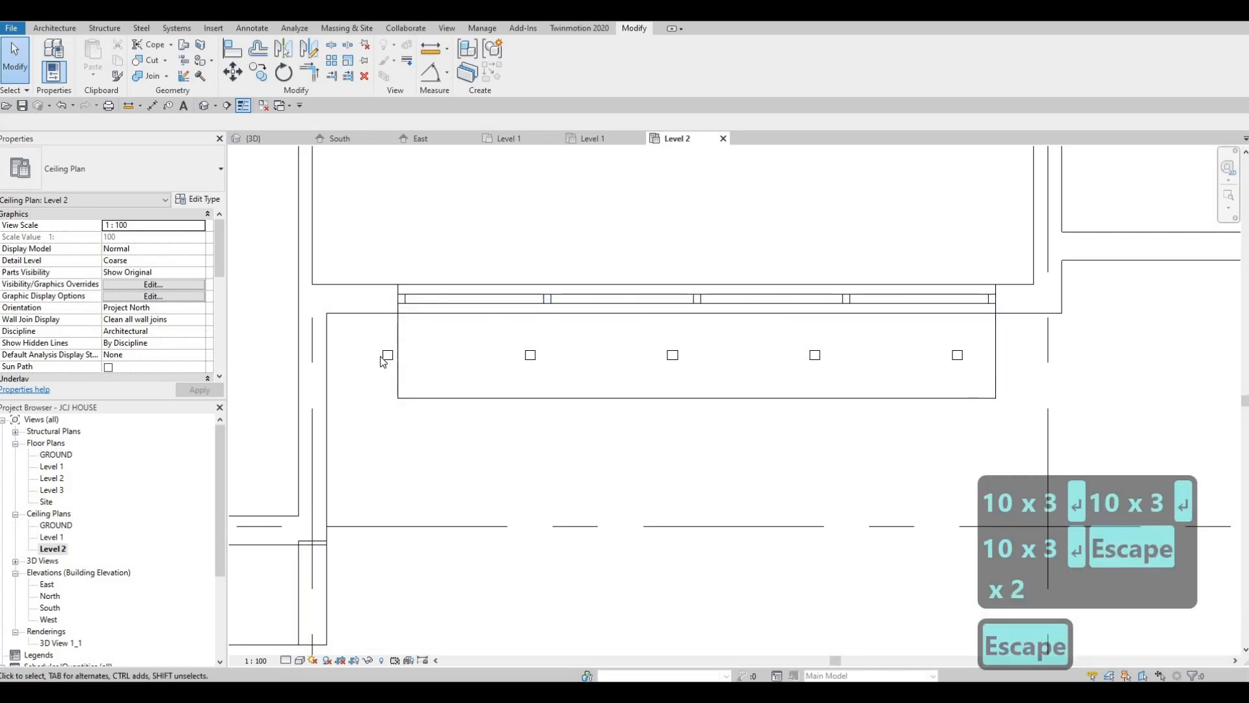
Delete the last pot light copy, which lies outside the frame's end
{"action": "left_click", "coordinate": [385, 358]}
{"action": "key", "text": "Delete"}
{"action": "key", "text": "Escape"}
{"action": "key", "text": "Escape"}
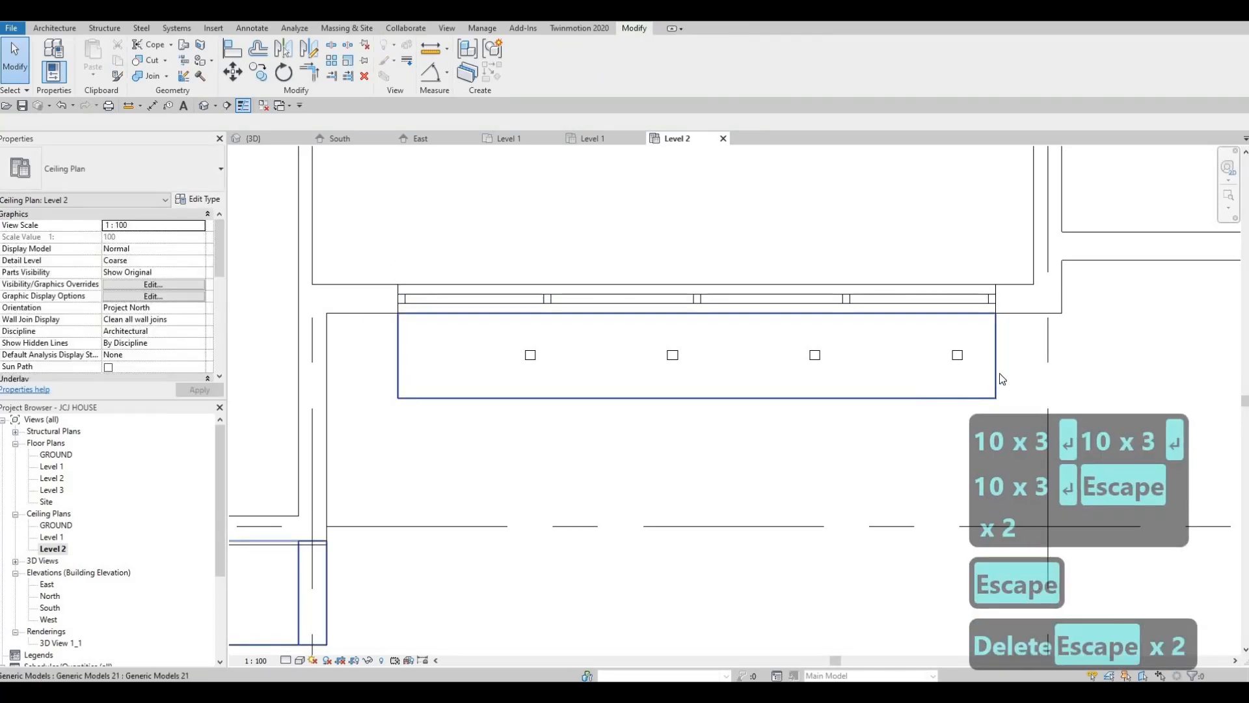
Select the row of four pot lights and nudge it along the frame until it is centred between the two ends
{"action": "left_click_drag", "start_coordinate": [945, 392], "coordinate": [1000, 374]}
{"action": "key", "text": "Left"}
{"action": "key", "text": "Left"}
{"action": "key", "text": "Left"}
{"action": "key", "text": "Left"}
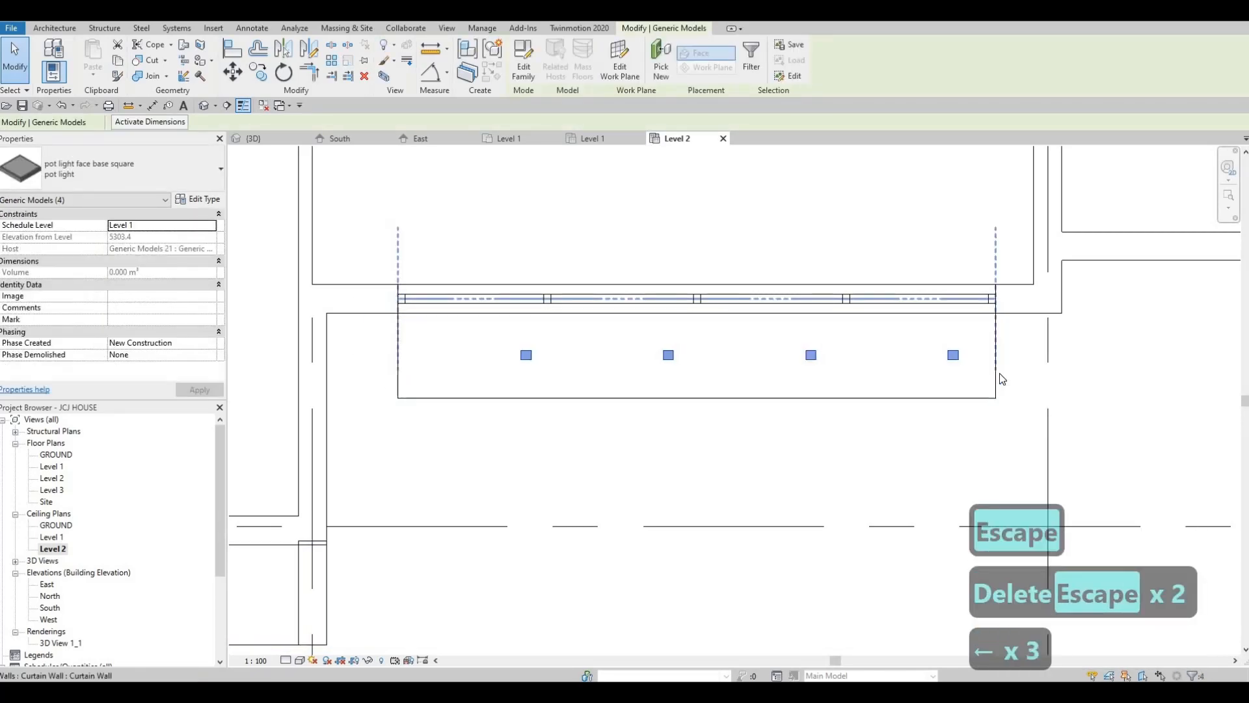
{"action": "key", "text": "Left"}
{"action": "key", "text": "Left"}
{"action": "key", "text": "Left"}
{"action": "key", "text": "Left"}
{"action": "key", "text": "Left"}
{"action": "key", "text": "Left"}
{"action": "key", "text": "Left"}
{"action": "key", "text": "Left"}
{"action": "key", "text": "Left"}
{"action": "key", "text": "Left"}
{"action": "key", "text": "Left"}
{"action": "key", "text": "Left"}
{"action": "key", "text": "Left"}
{"action": "key", "text": "Left"}
{"action": "key", "text": "Left"}
{"action": "key", "text": "Left"}
{"action": "key", "text": "Left"}
{"action": "key", "text": "Left"}
{"action": "key", "text": "Left"}
{"action": "key", "text": "Left"}
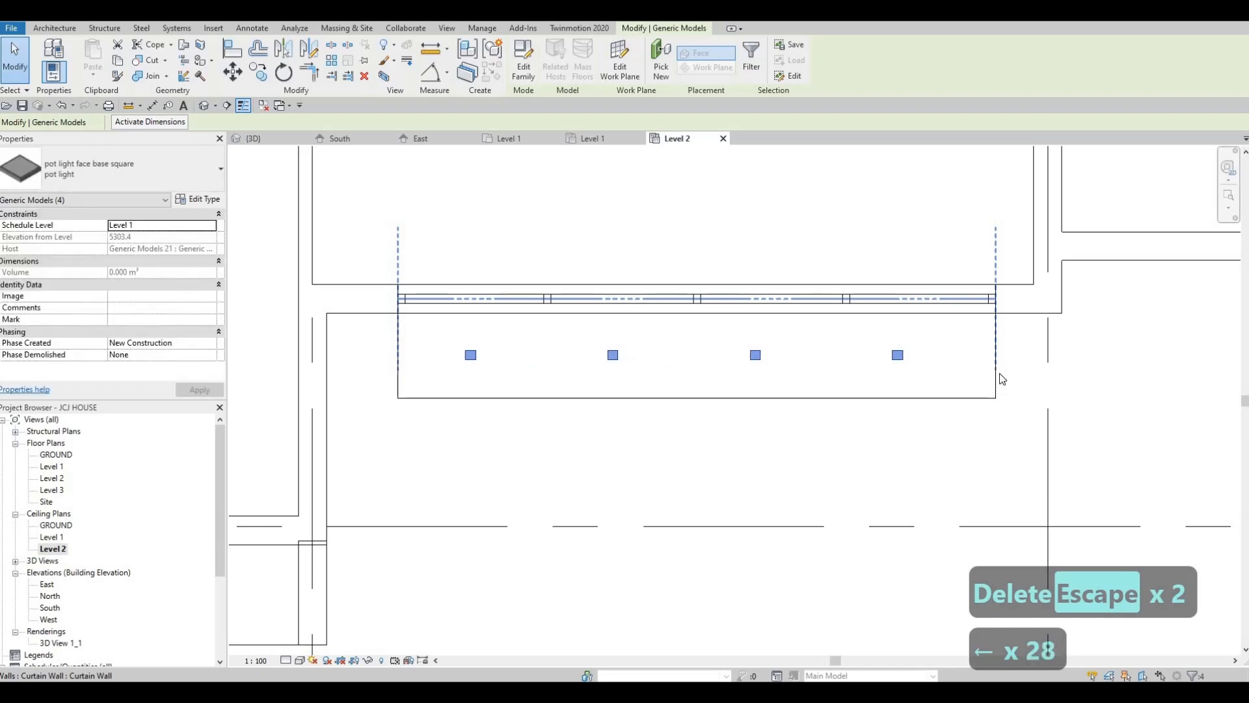
{"action": "key", "text": "Right"}
{"action": "key", "text": "Up"}
{"action": "key", "text": "Right"}
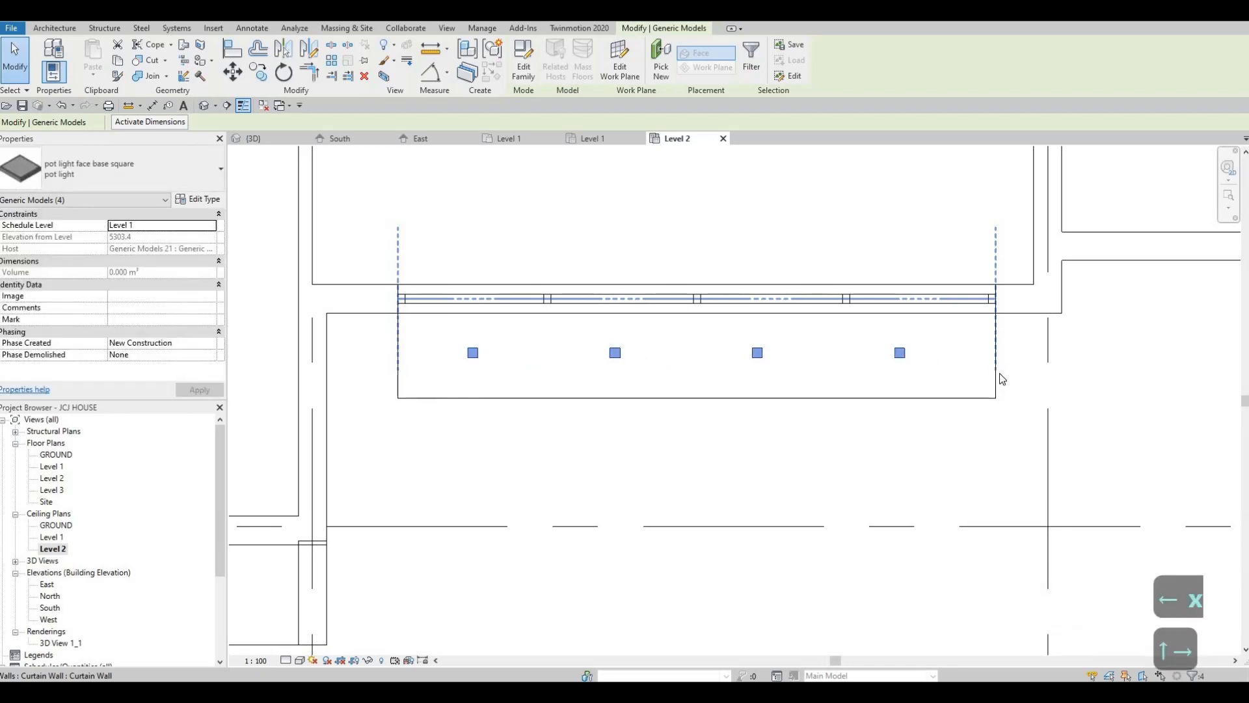
{"action": "key", "text": "Escape"}
{"action": "key", "text": "Escape"}
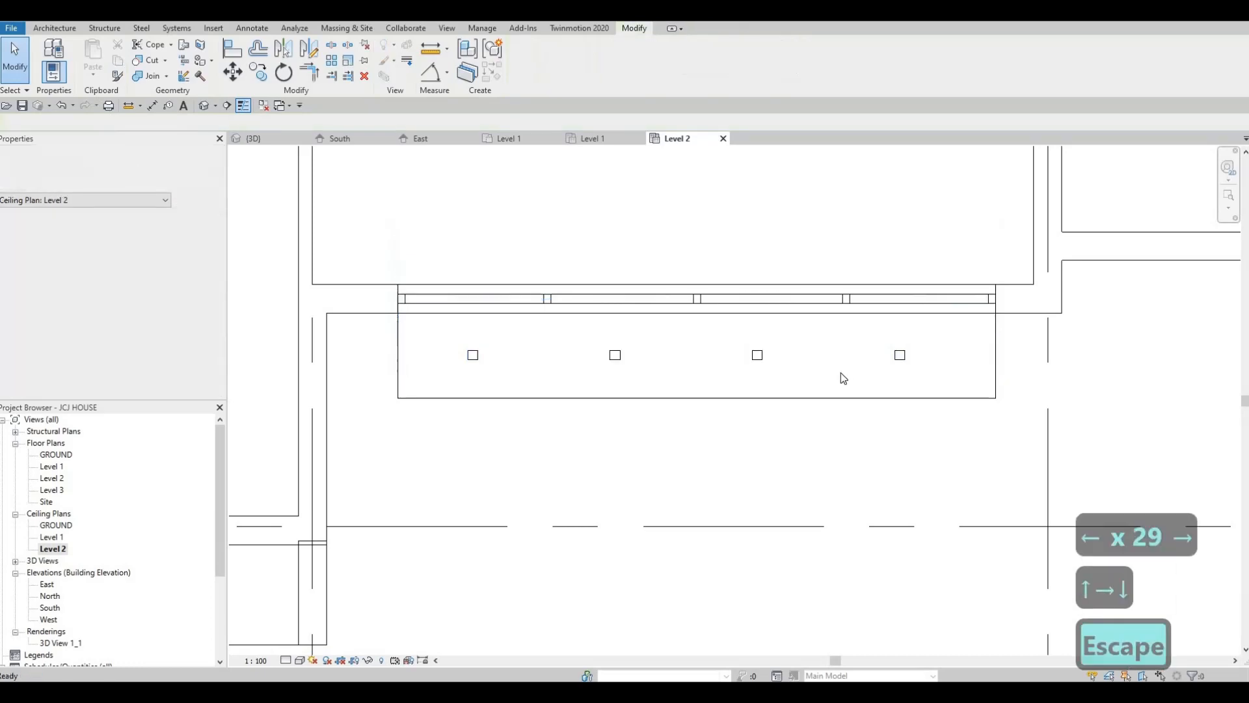
Nudge the single pot light in the frame outside the two small windows near grid line D toward the wall and the frame's nearer end
{"action": "scroll", "coordinate": [900, 389], "scroll_direction": "down", "scroll_amount": 2}
{"action": "scroll", "coordinate": [872, 384], "scroll_direction": "down", "scroll_amount": 4}
{"action": "scroll", "coordinate": [651, 449], "scroll_direction": "down", "scroll_amount": 2}
{"action": "middle_click_drag", "start_coordinate": [541, 536], "coordinate": [838, 533]}
{"action": "key", "text": "Escape"}
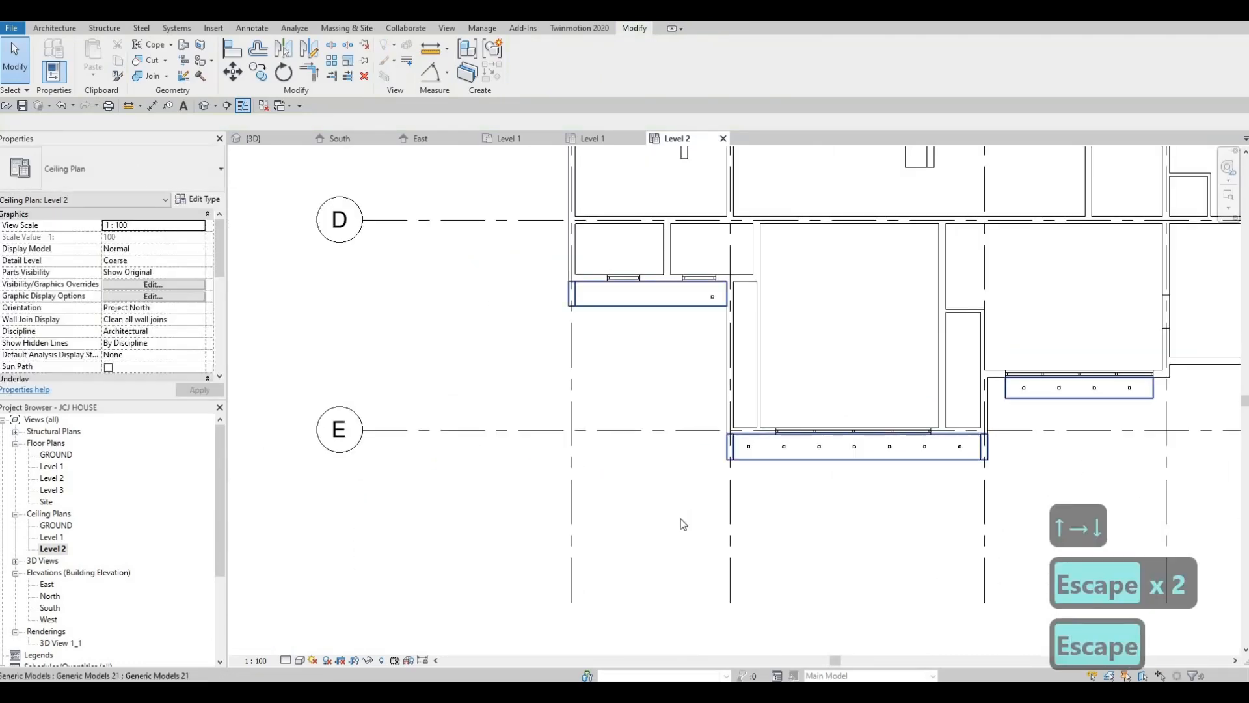
{"action": "scroll", "coordinate": [680, 515], "scroll_direction": "down", "scroll_amount": 1}
{"action": "middle_click_drag", "start_coordinate": [687, 319], "coordinate": [683, 518]}
{"action": "scroll", "coordinate": [682, 514], "scroll_direction": "up", "scroll_amount": 2}
{"action": "scroll", "coordinate": [682, 514], "scroll_direction": "down", "scroll_amount": 4}
{"action": "scroll", "coordinate": [682, 514], "scroll_direction": "up", "scroll_amount": 6}
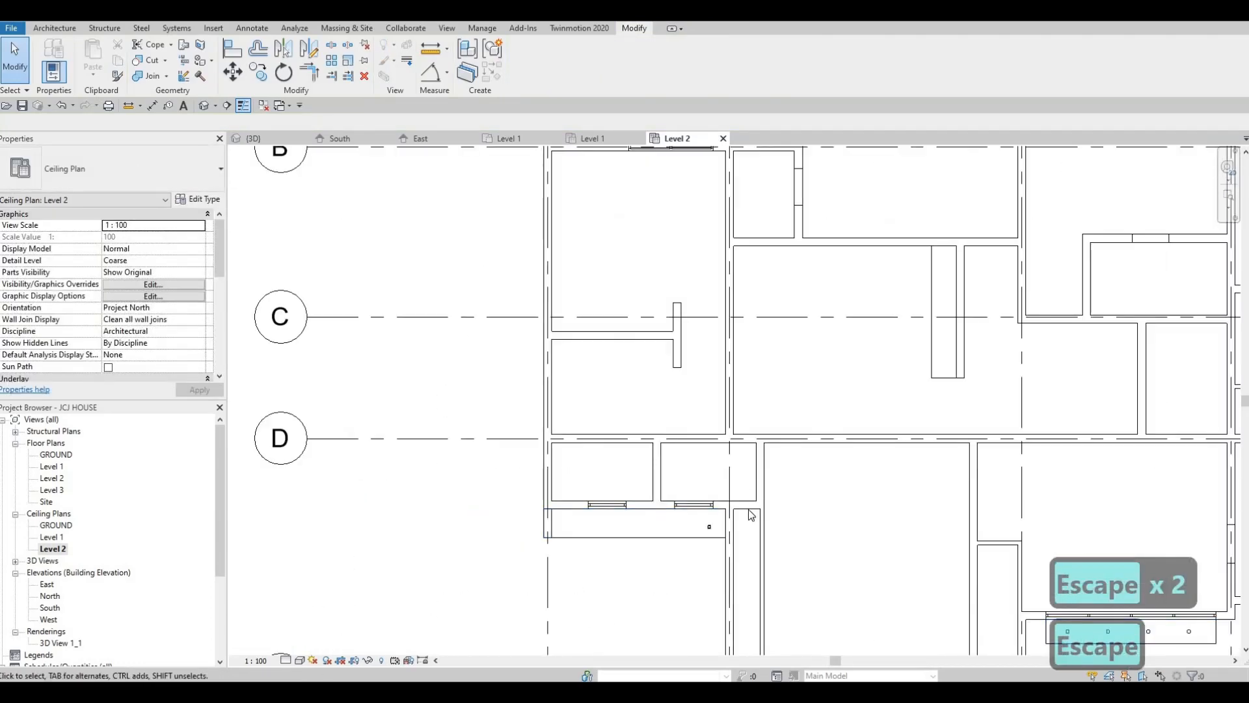
{"action": "scroll", "coordinate": [747, 527], "scroll_direction": "up", "scroll_amount": 2}
{"action": "left_click", "coordinate": [747, 519]}
{"action": "key", "text": "Up"}
{"action": "key", "text": "Up"}
{"action": "key", "text": "Up"}
{"action": "key", "text": "Right"}
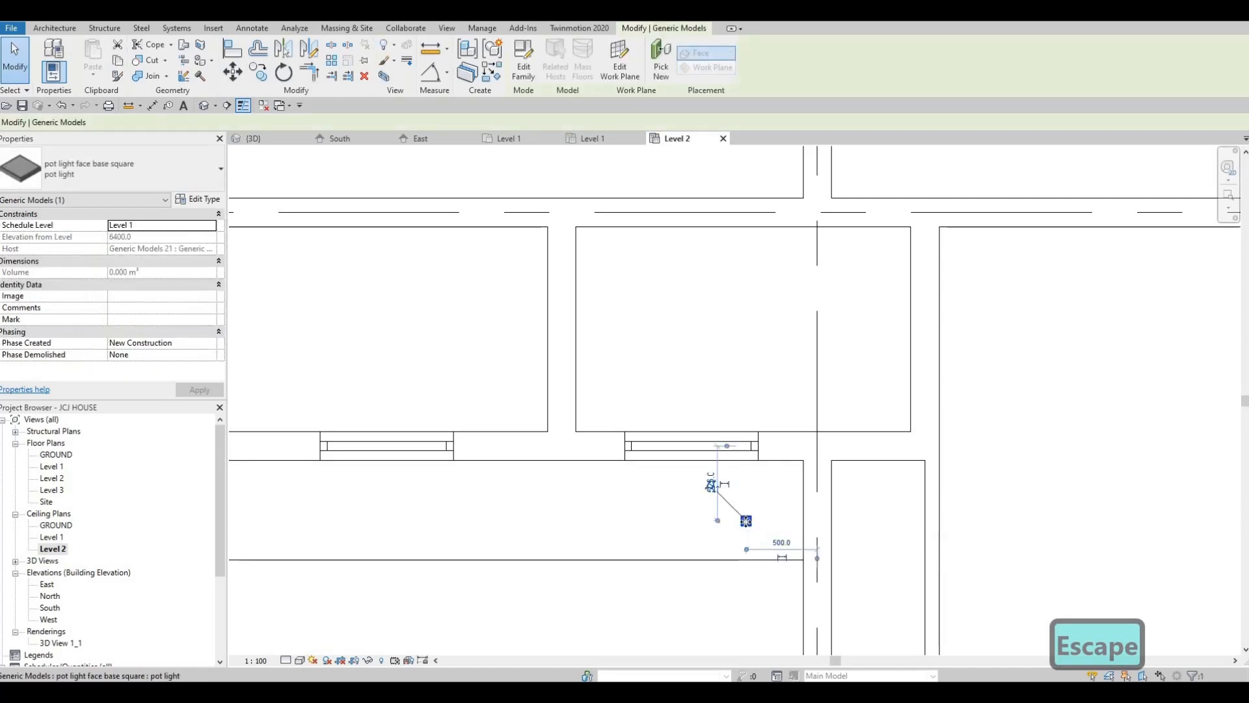
{"action": "key", "text": "Right"}
{"action": "key", "text": "Up"}
{"action": "key", "text": "Up"}
{"action": "key", "text": "Right"}
{"action": "key", "text": "Right"}
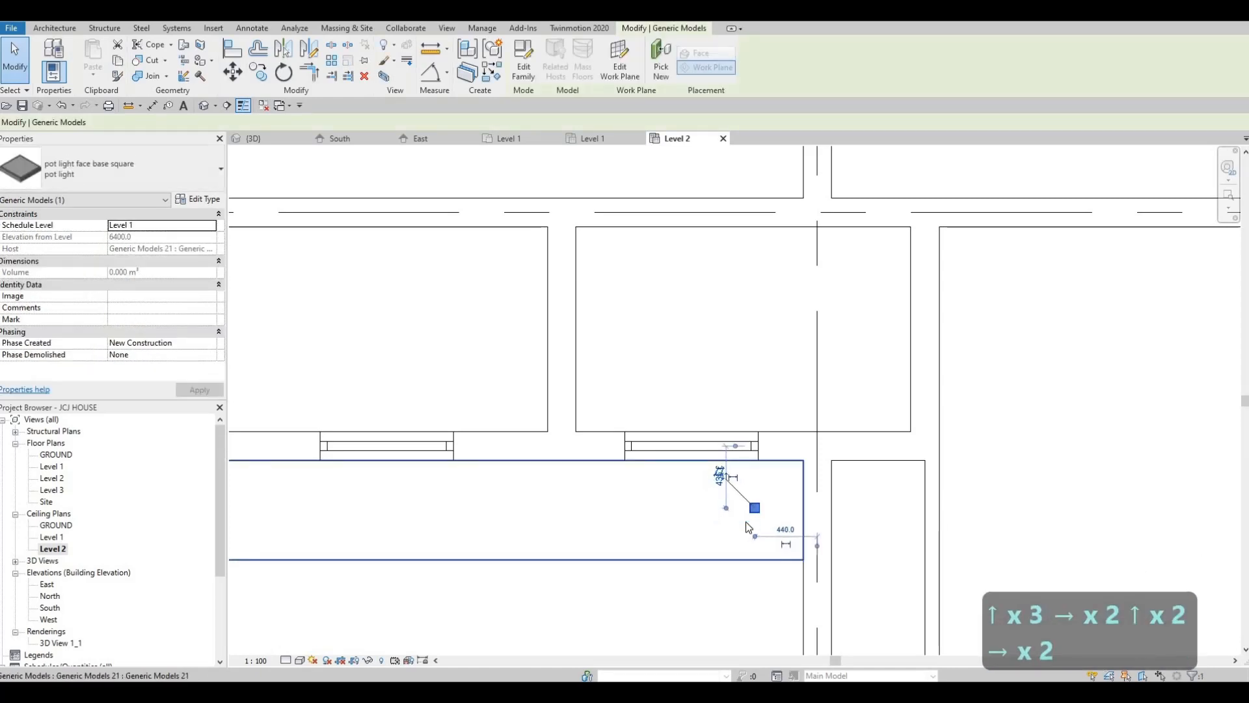
{"action": "key", "text": "Up"}
{"action": "key", "text": "Up"}
{"action": "key", "text": "Escape"}
{"action": "key", "text": "Escape"}
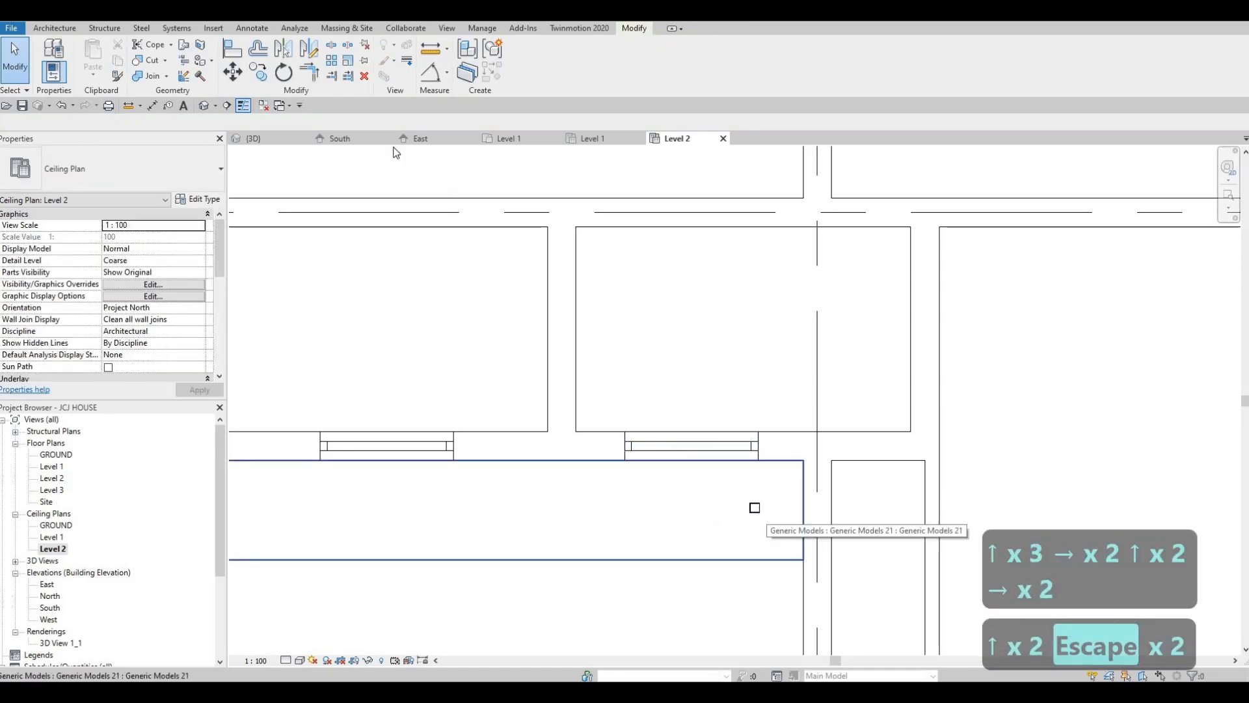
Copy the nudged pot light 1000 mm horizontally toward the far end of the frame outside the two small windows
{"action": "left_click", "coordinate": [754, 510]}
{"action": "key", "text": "Escape"}
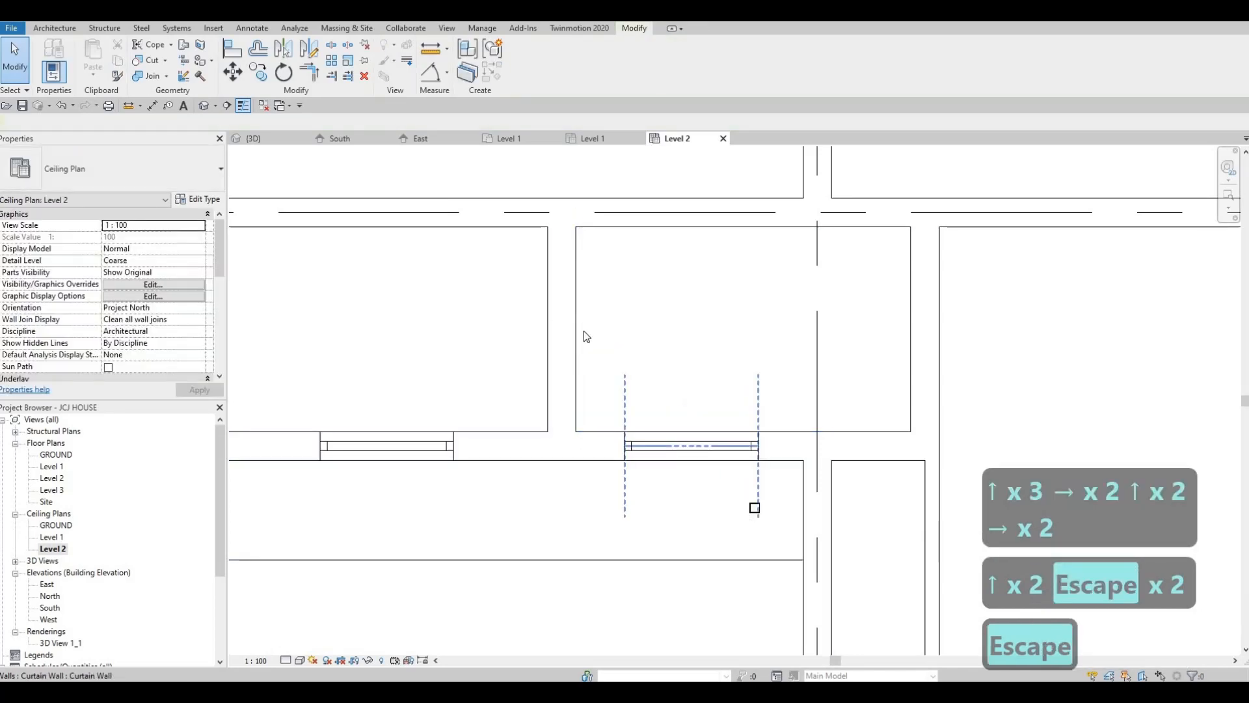
{"action": "left_click", "coordinate": [754, 507]}
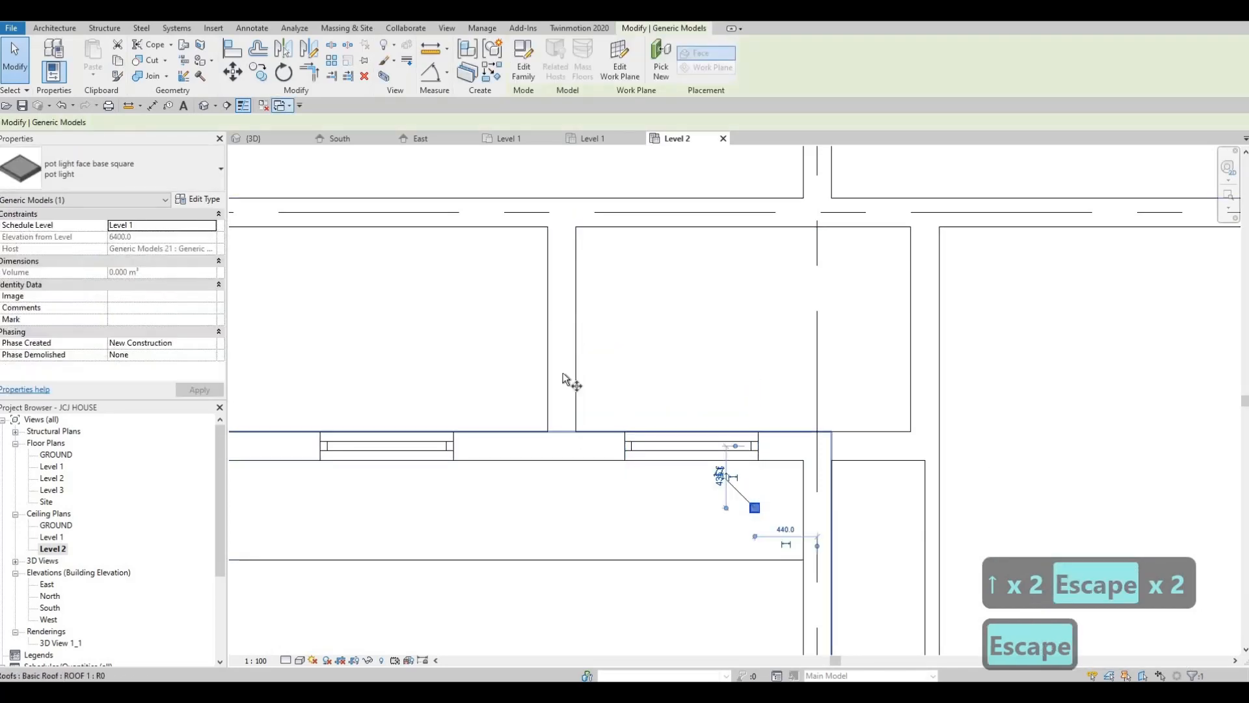
{"action": "scroll", "coordinate": [755, 504], "scroll_direction": "up", "scroll_amount": 5}
{"action": "left_click", "coordinate": [762, 519]}
{"action": "scroll", "coordinate": [550, 465], "scroll_direction": "down", "scroll_amount": 5}
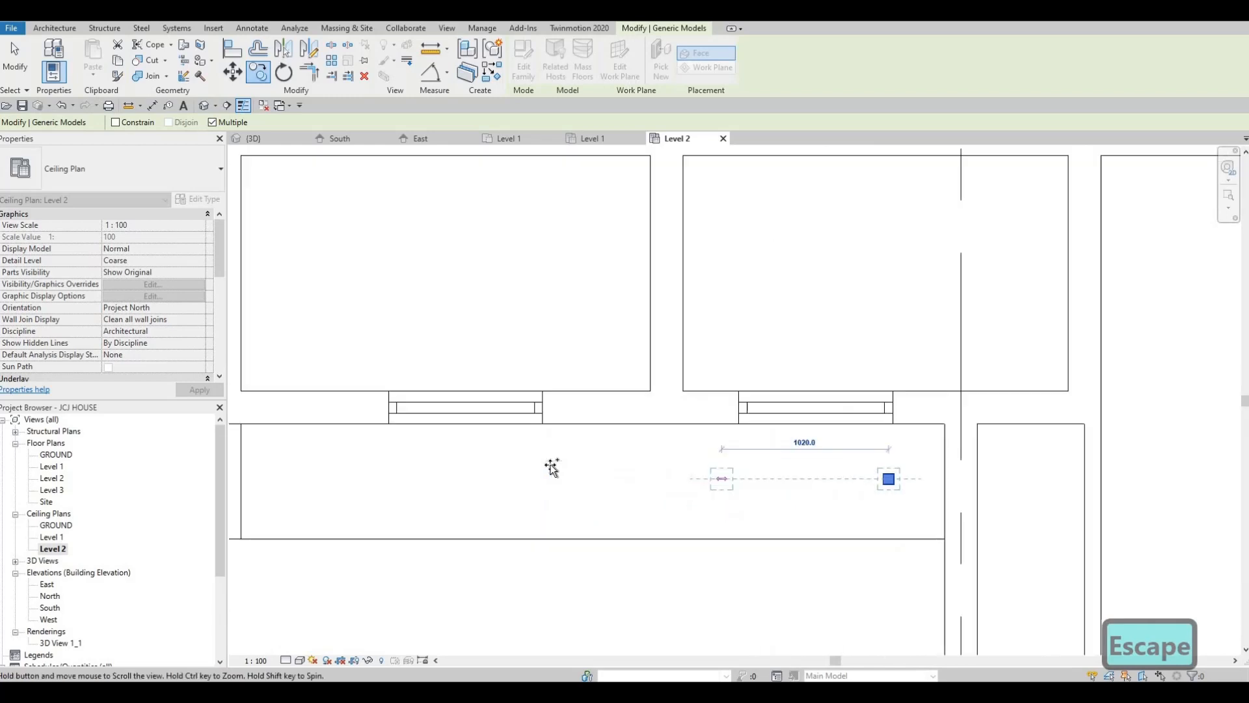
{"action": "type", "text": "1000"}
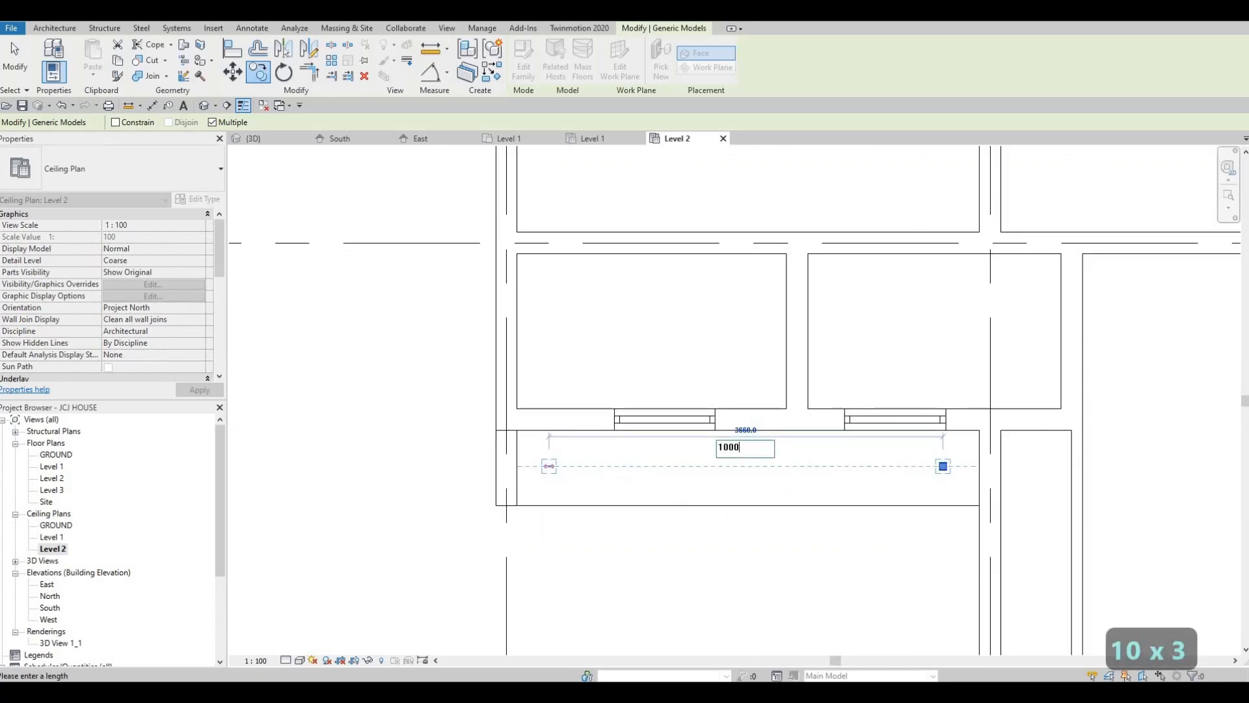
{"action": "key", "text": "Return"}
Add two more pot light copies along the frame outside the two small windows, each 1000 mm beyond the previous one
{"action": "type", "text": "1000"}
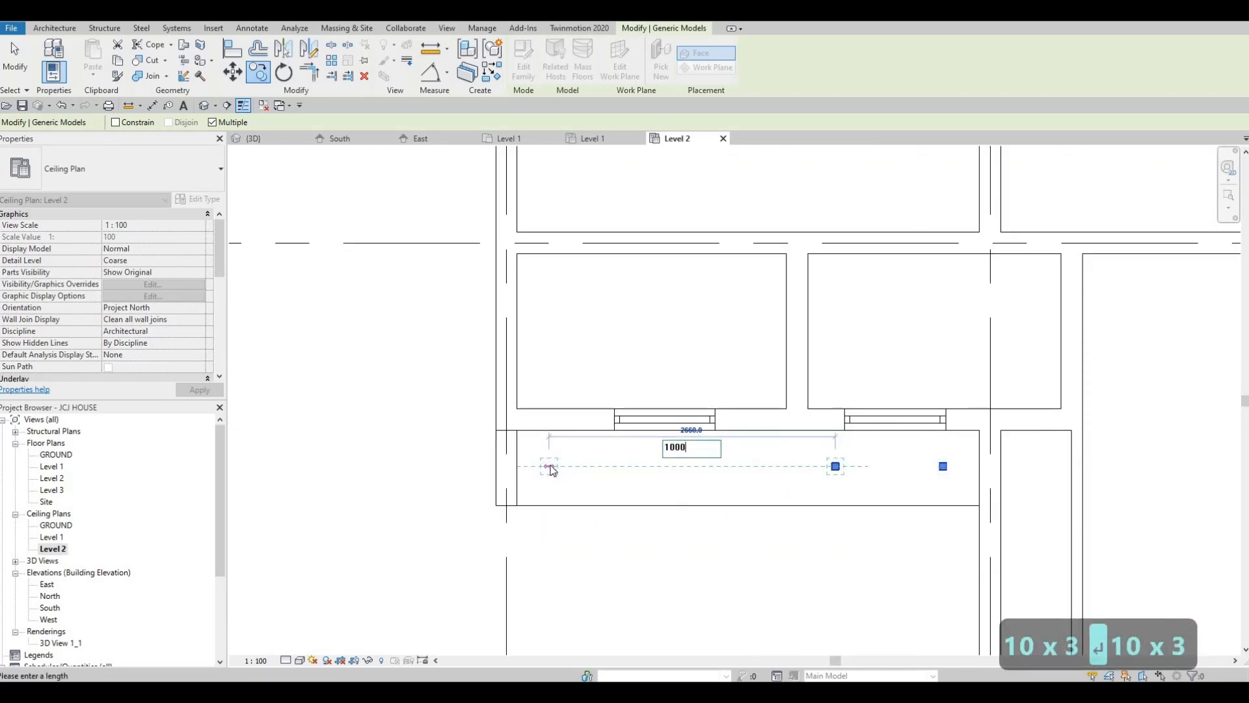
{"action": "key", "text": "Return"}
{"action": "type", "text": "1000"}
{"action": "key", "text": "Return"}
{"action": "type", "text": "1"}
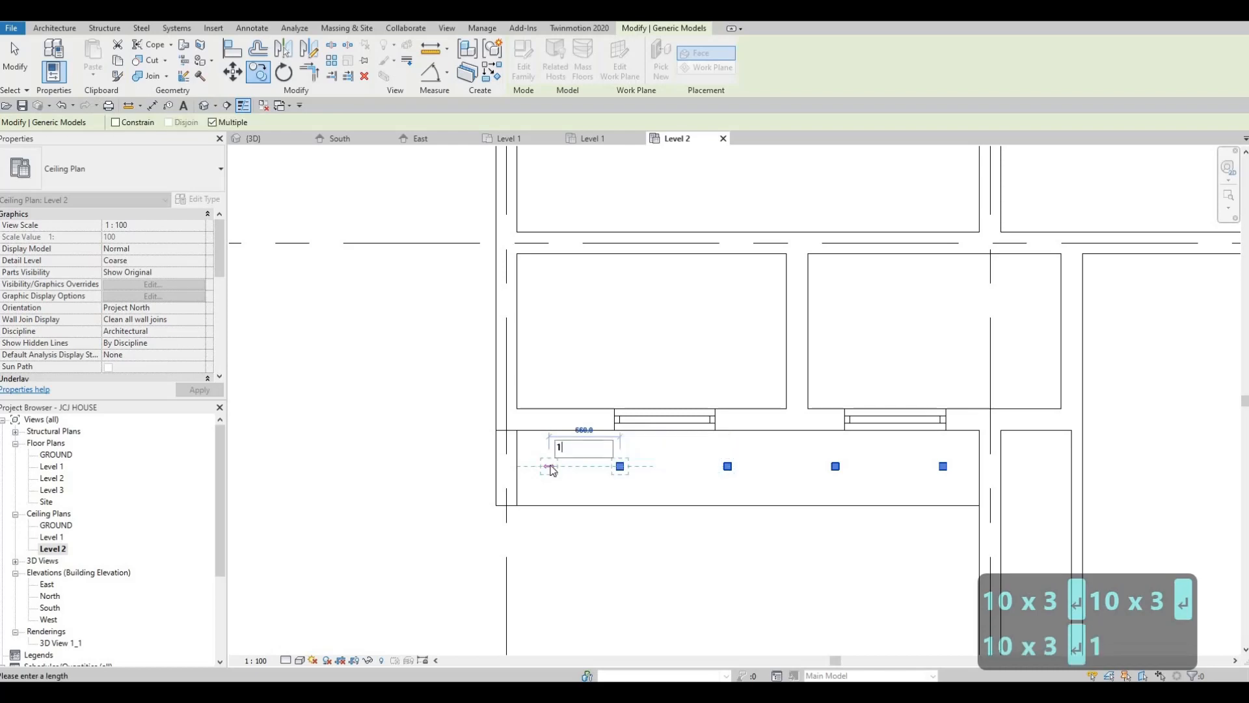
{"action": "key", "text": "Escape"}
{"action": "key", "text": "Escape"}
{"action": "key", "text": "Escape"}
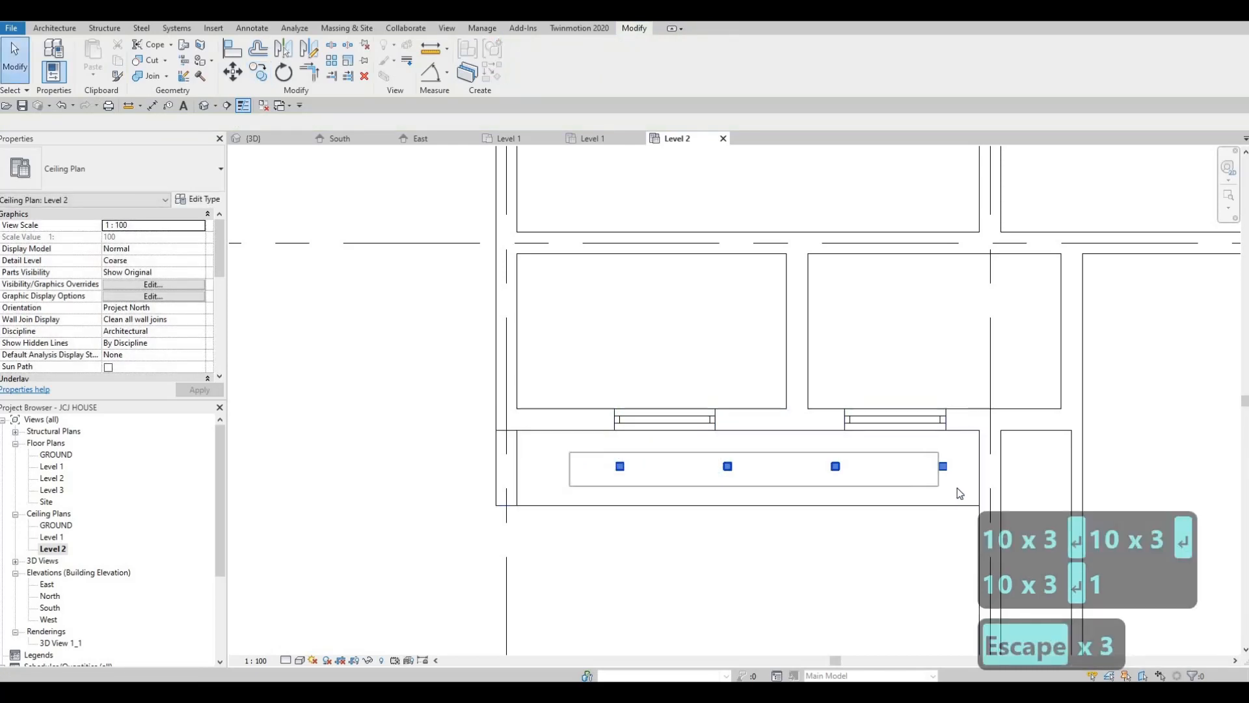
Select the four pot lights outside the two small windows and nudge them toward the frame's far end to centre the row
{"action": "left_click", "coordinate": [958, 487]}
{"action": "key", "text": "Left"}
{"action": "key", "text": "Left"}
{"action": "key", "text": "Left"}
{"action": "key", "text": "Left"}
{"action": "key", "text": "Left"}
{"action": "key", "text": "Left"}
{"action": "key", "text": "Left"}
{"action": "key", "text": "Left"}
{"action": "key", "text": "Left"}
{"action": "key", "text": "Left"}
{"action": "key", "text": "Left"}
{"action": "key", "text": "Left"}
{"action": "key", "text": "Left"}
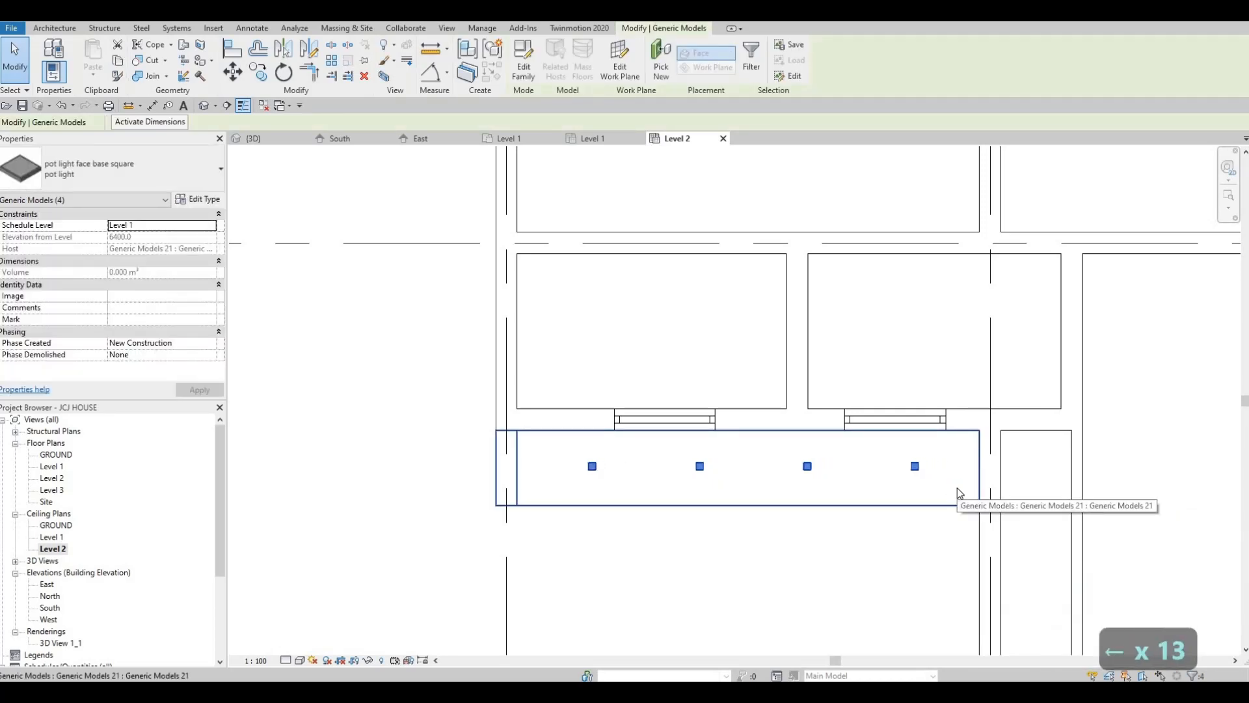
{"action": "key", "text": "Escape"}
{"action": "key", "text": "Escape"}
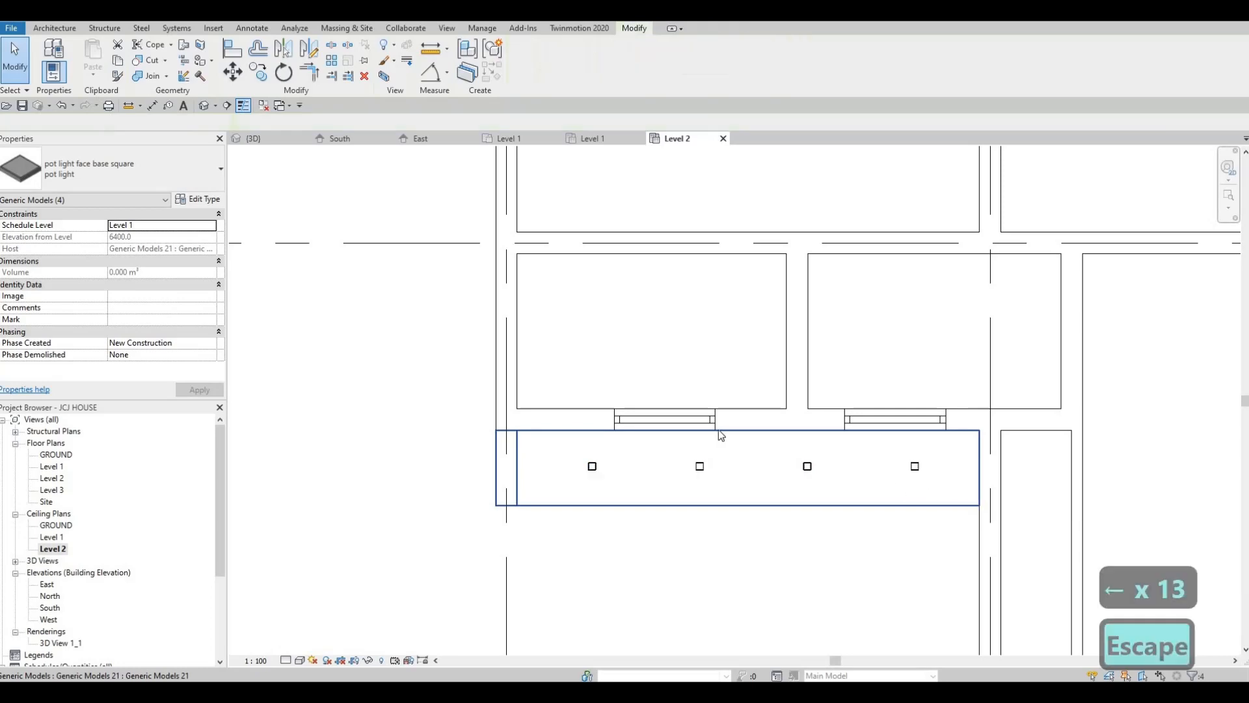
Open the default 3D view and examine the house's front facade, closing in on the wall with the four small windows
{"action": "key", "text": "Escape"}
{"action": "left_click", "coordinate": [203, 105]}
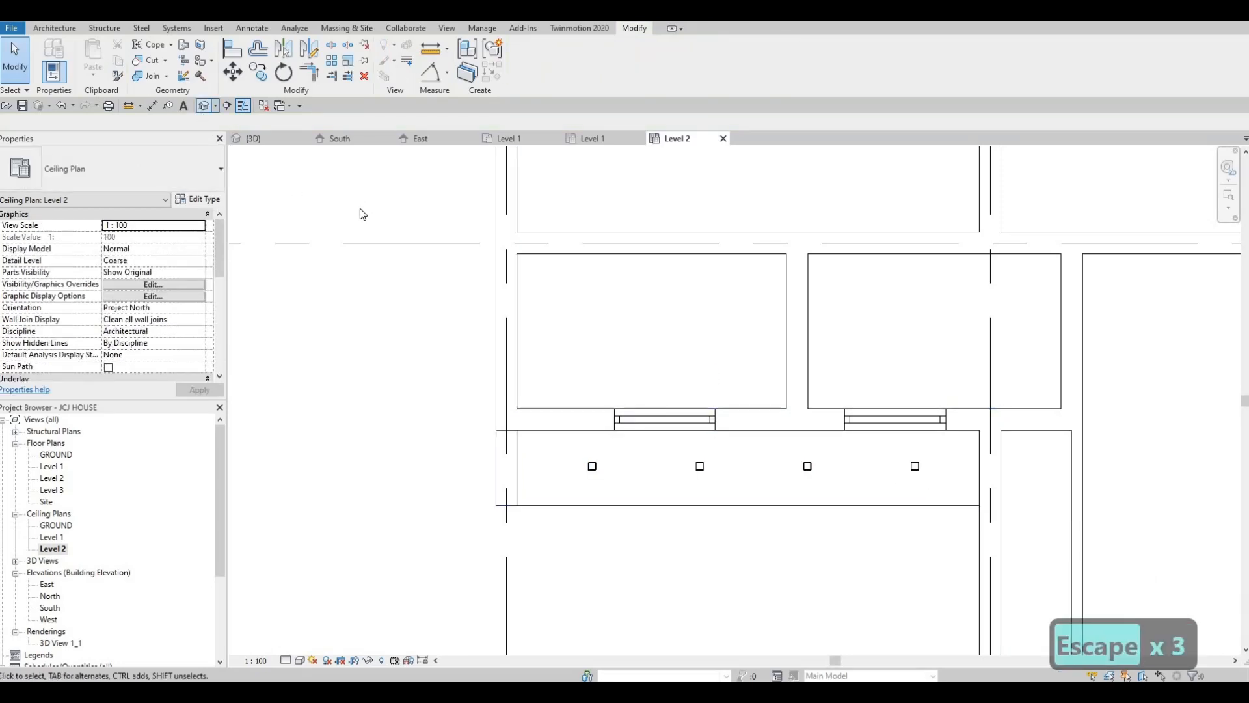
{"action": "scroll", "coordinate": [601, 320], "scroll_direction": "down", "scroll_amount": 3}
{"action": "middle_click_drag", "start_coordinate": [709, 338], "coordinate": [653, 310], "text": "shift"}
{"action": "scroll", "coordinate": [653, 310], "scroll_direction": "up", "scroll_amount": 4}
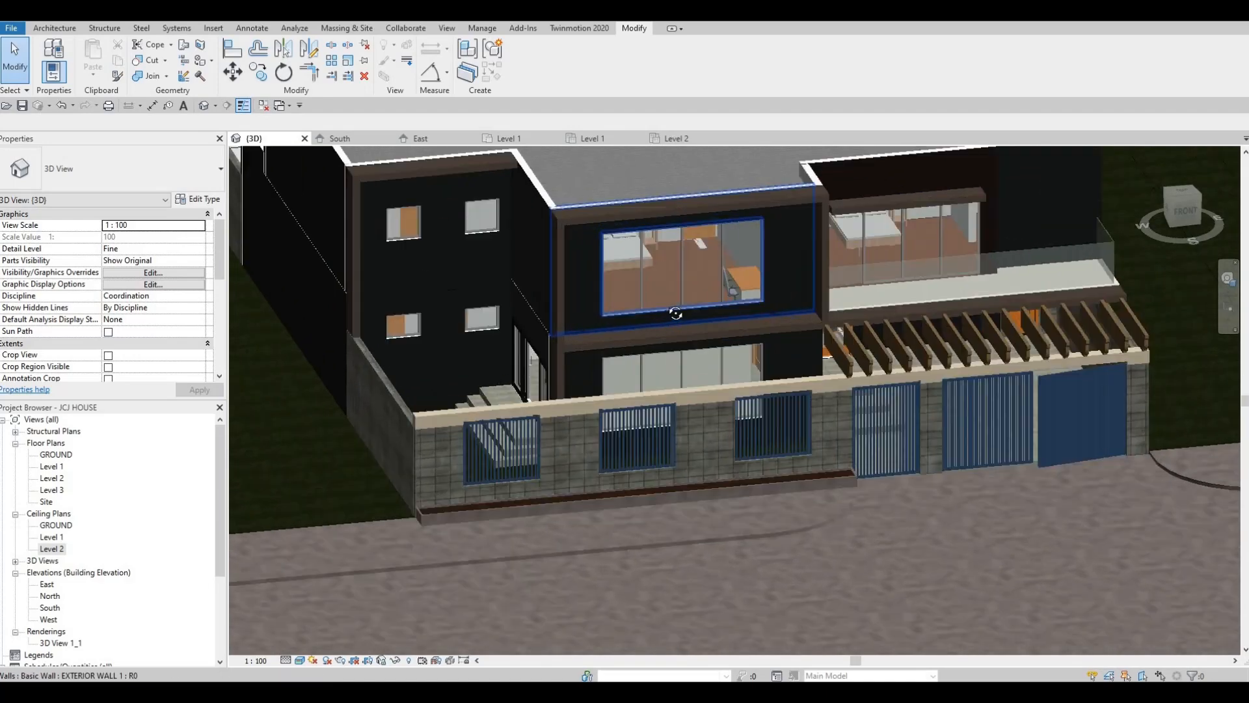
{"action": "scroll", "coordinate": [672, 298], "scroll_direction": "down", "scroll_amount": 2}
{"action": "middle_click_drag", "start_coordinate": [721, 361], "coordinate": [584, 294], "text": "shift"}
{"action": "scroll", "coordinate": [520, 280], "scroll_direction": "up", "scroll_amount": 5}
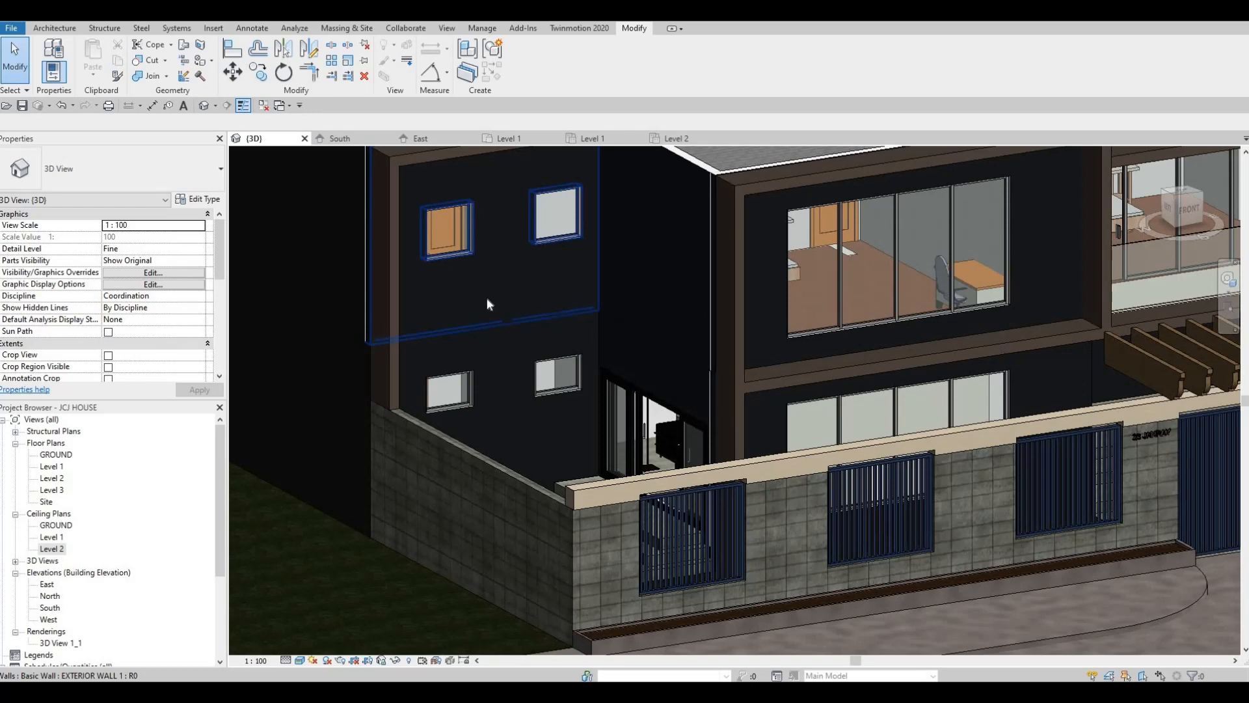
Paint the upper and lower wall faces around the four small windows with the Vinyl Composition Tile material
{"action": "left_click", "coordinate": [201, 61]}
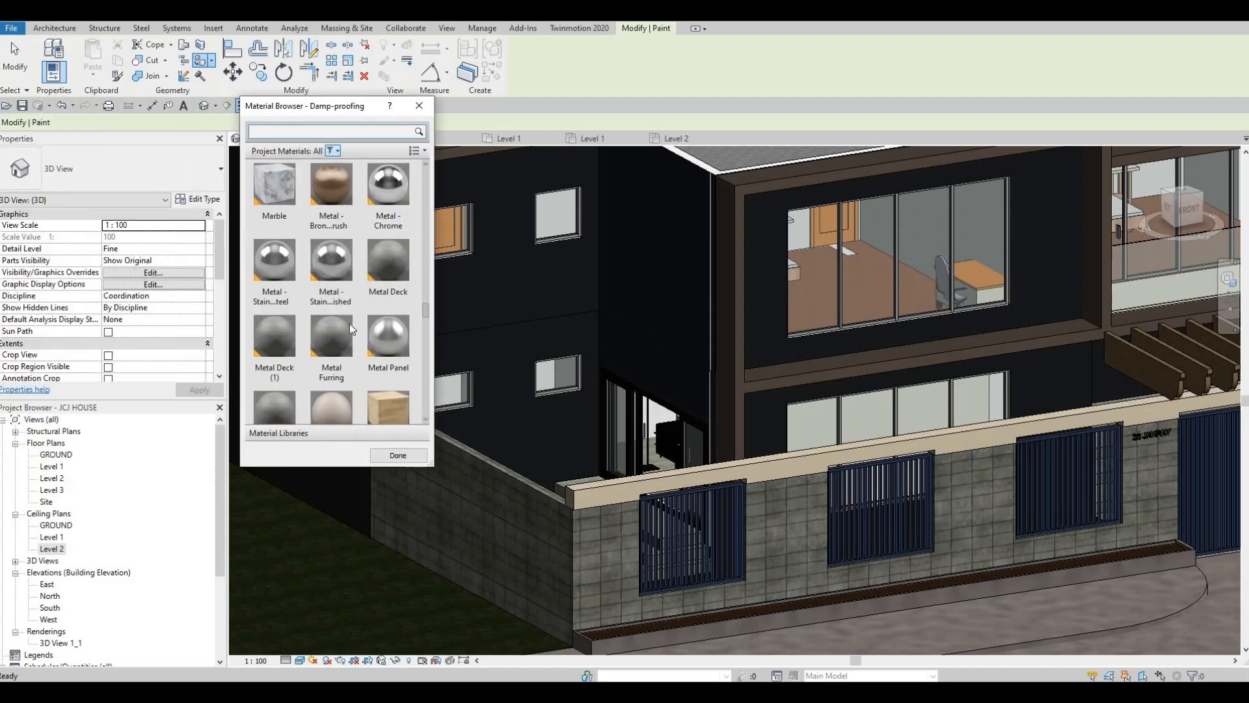
{"action": "scroll", "coordinate": [349, 323], "scroll_direction": "down", "scroll_amount": 5}
{"action": "scroll", "coordinate": [385, 363], "scroll_direction": "up", "scroll_amount": 3}
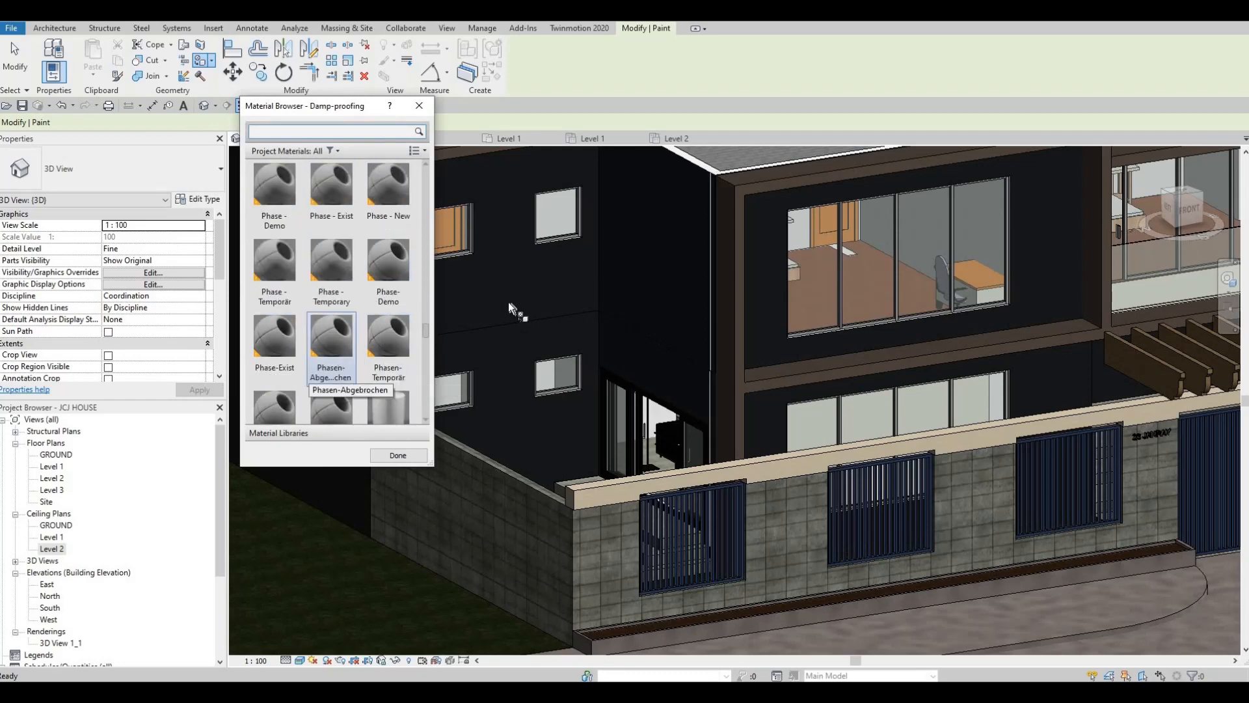
{"action": "scroll", "coordinate": [480, 309], "scroll_direction": "down", "scroll_amount": 1}
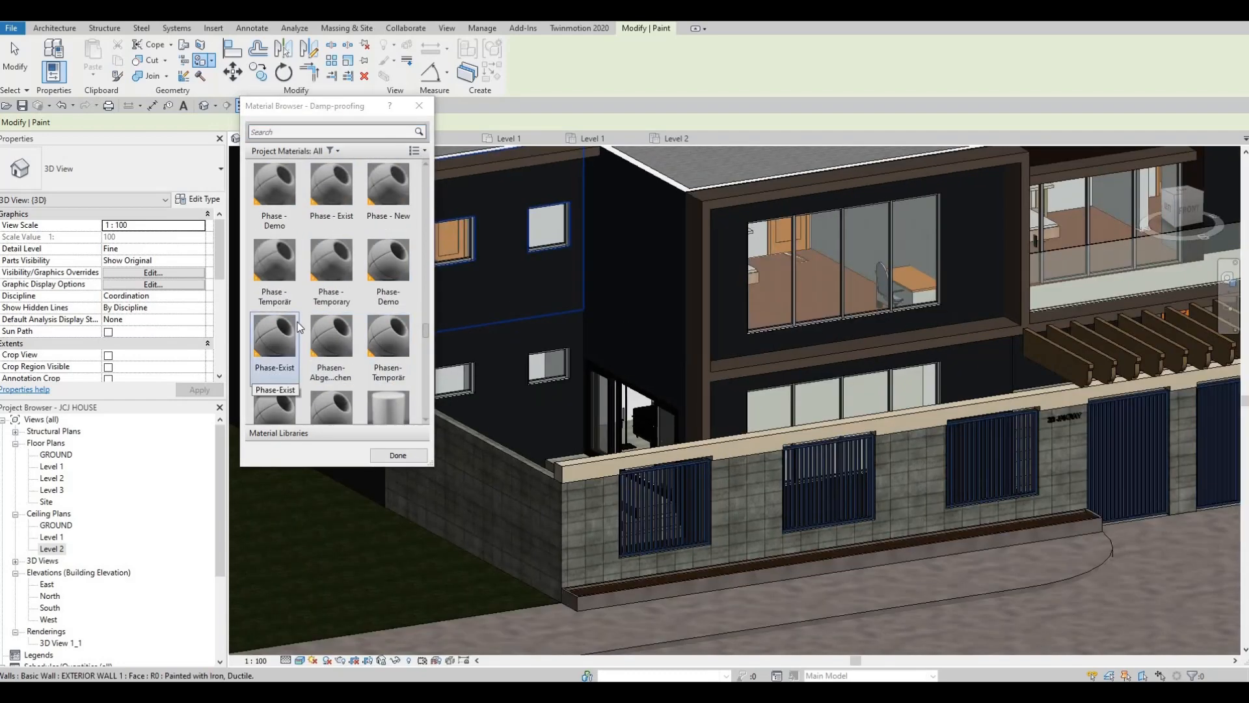
{"action": "scroll", "coordinate": [298, 323], "scroll_direction": "down", "scroll_amount": 5}
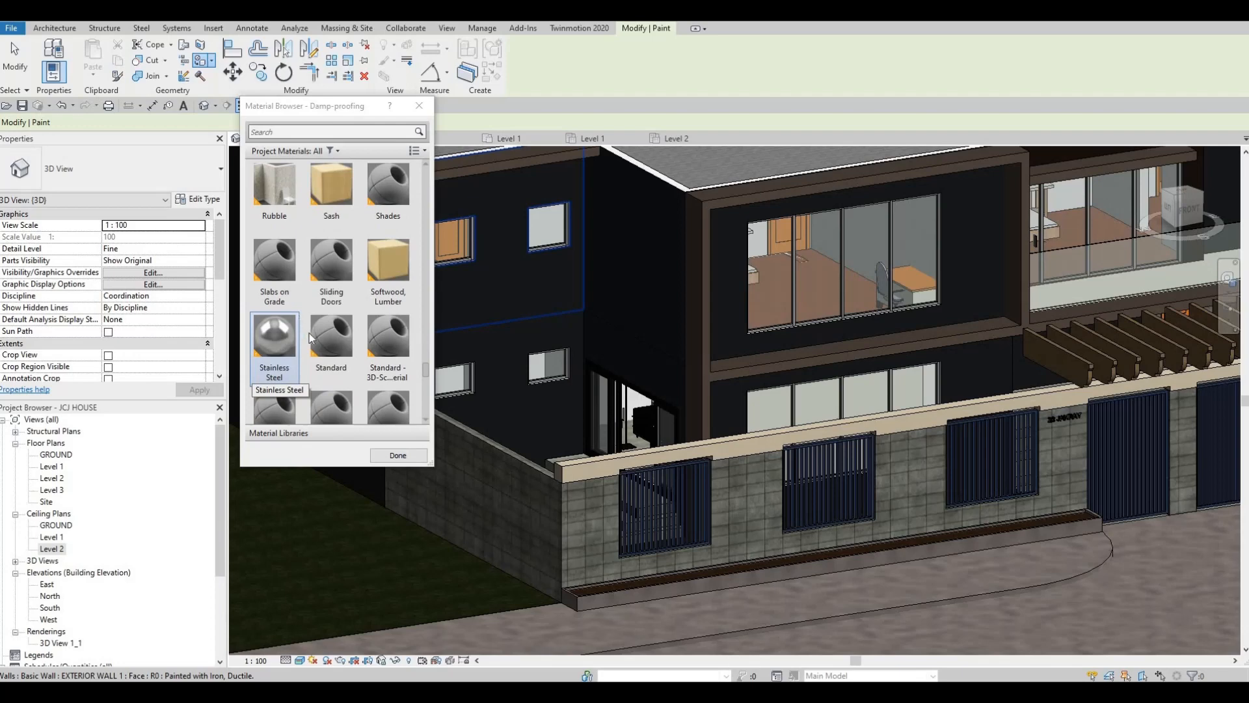
{"action": "scroll", "coordinate": [310, 335], "scroll_direction": "down", "scroll_amount": 4}
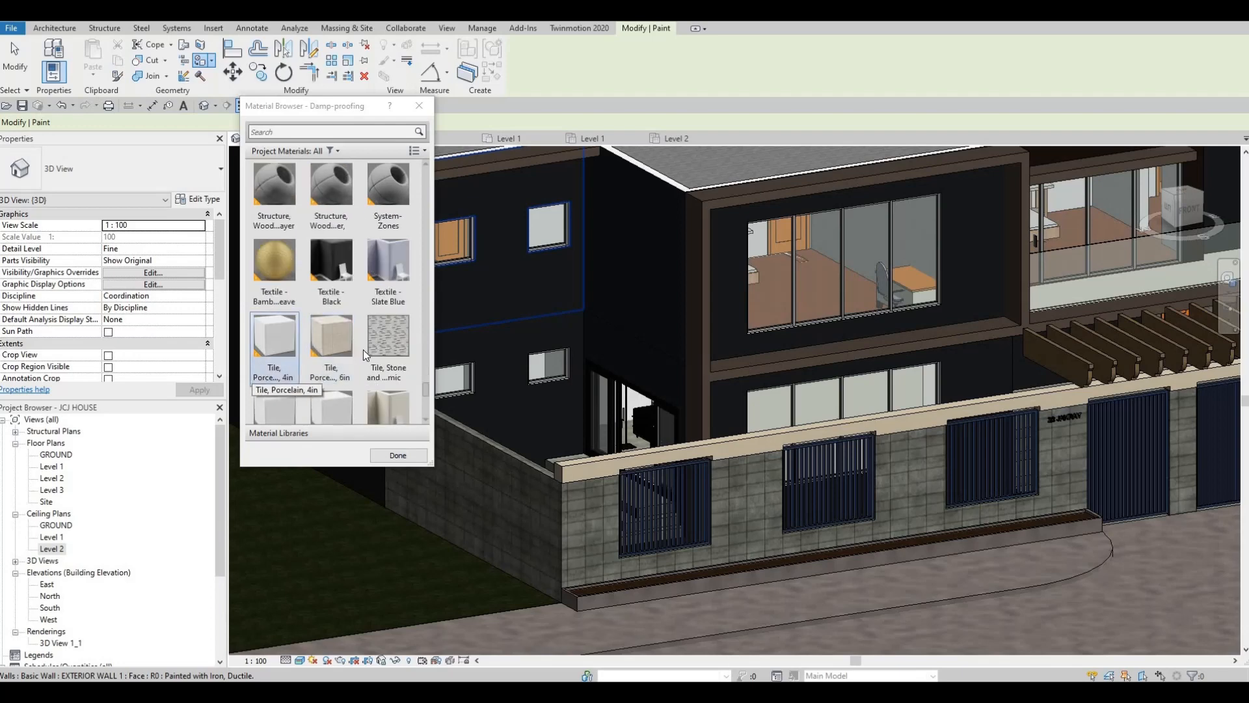
{"action": "scroll", "coordinate": [353, 346], "scroll_direction": "down", "scroll_amount": 2}
{"action": "scroll", "coordinate": [353, 349], "scroll_direction": "up", "scroll_amount": 2}
{"action": "left_click", "coordinate": [311, 351]}
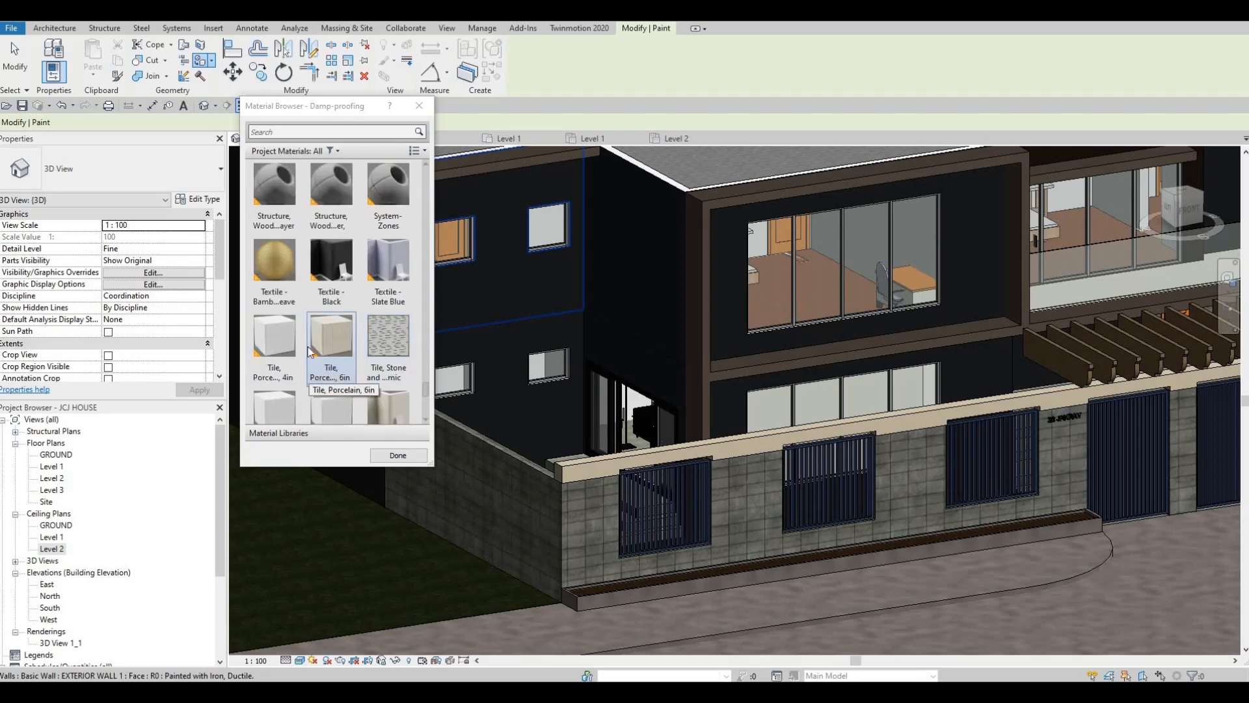
{"action": "scroll", "coordinate": [310, 351], "scroll_direction": "down", "scroll_amount": 3}
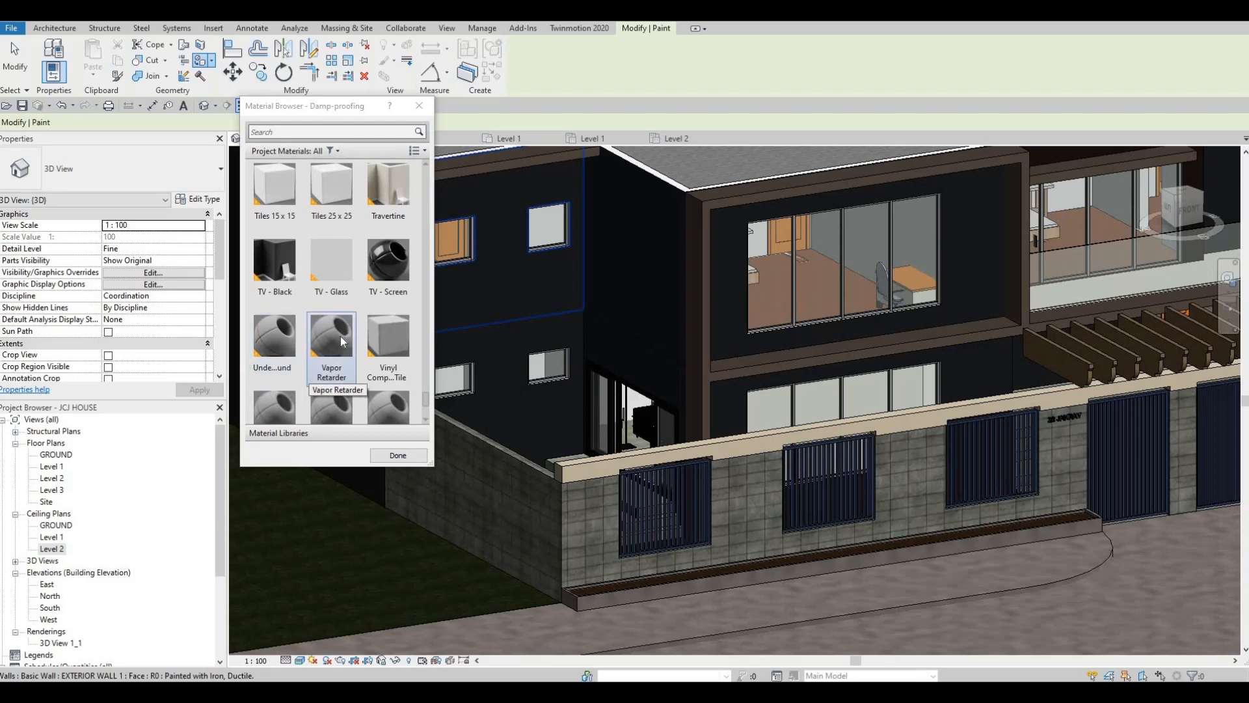
{"action": "scroll", "coordinate": [380, 303], "scroll_direction": "up", "scroll_amount": 1}
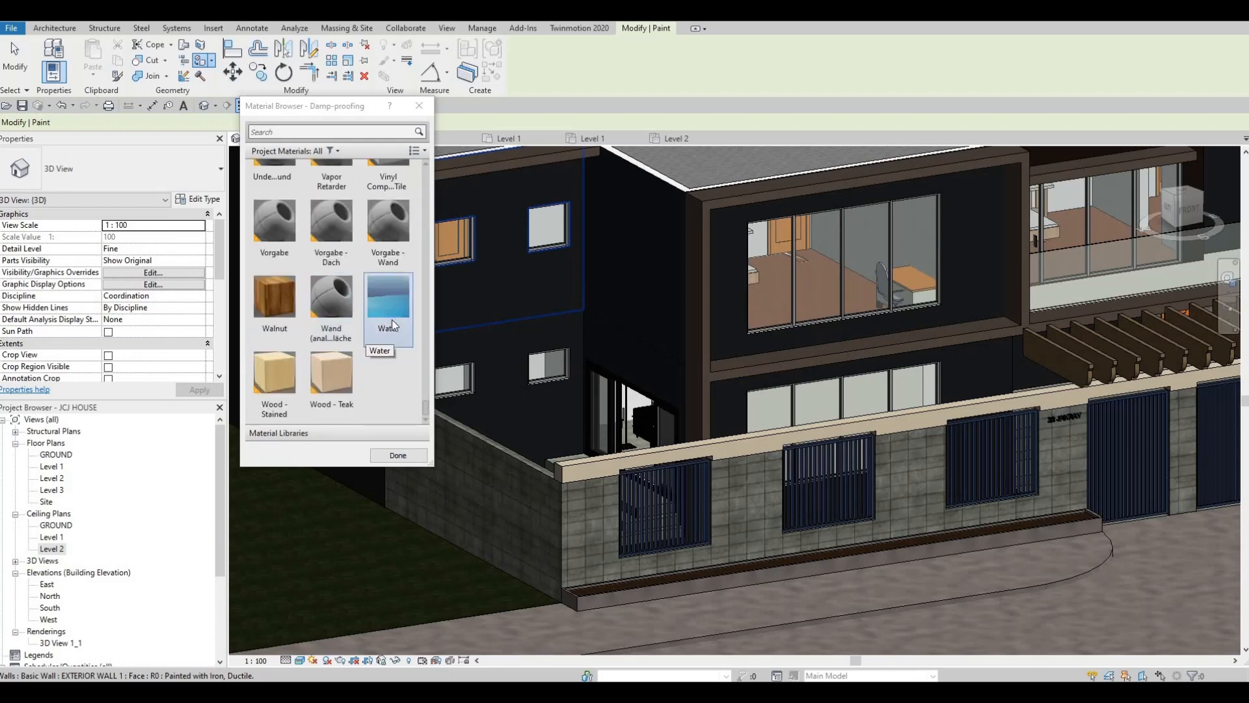
{"action": "left_click", "coordinate": [392, 362]}
{"action": "left_click", "coordinate": [489, 277]}
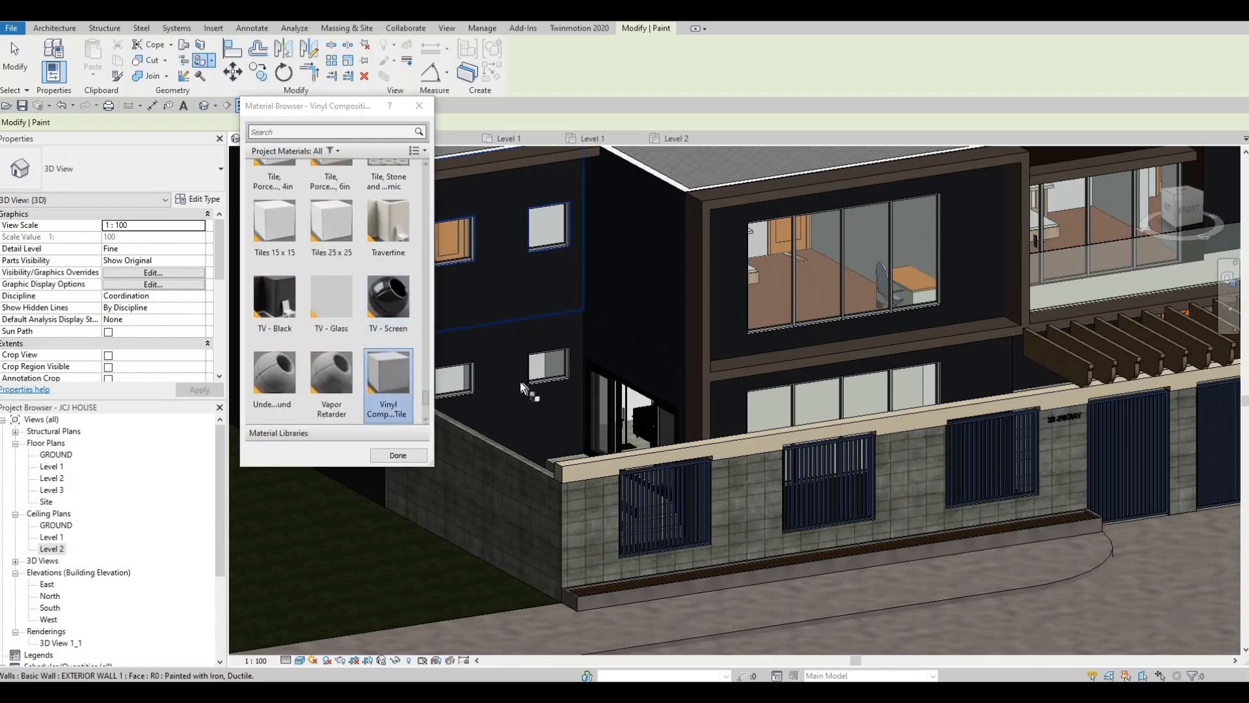
{"action": "left_click", "coordinate": [514, 319]}
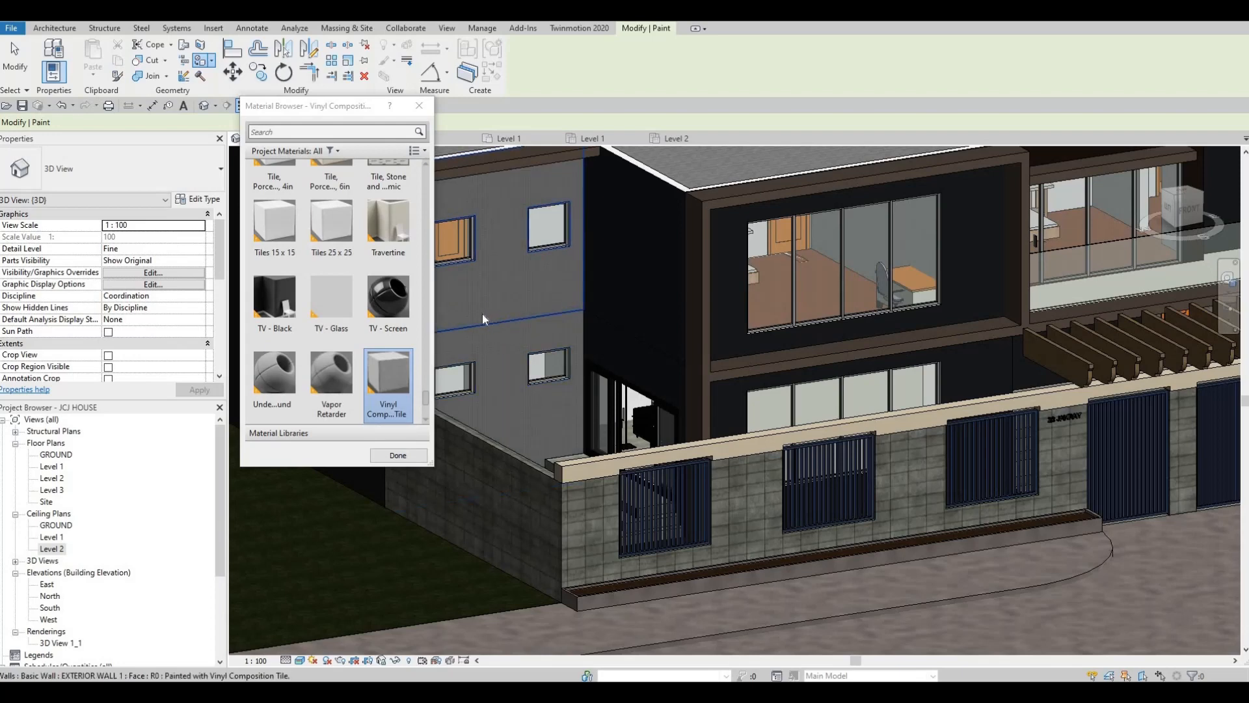
{"action": "key", "text": "Escape"}
{"action": "key", "text": "Escape"}
Inspect the painted wall's texture up close and compare its finish with the rest of the front facade
{"action": "scroll", "coordinate": [451, 298], "scroll_direction": "up", "scroll_amount": 8}
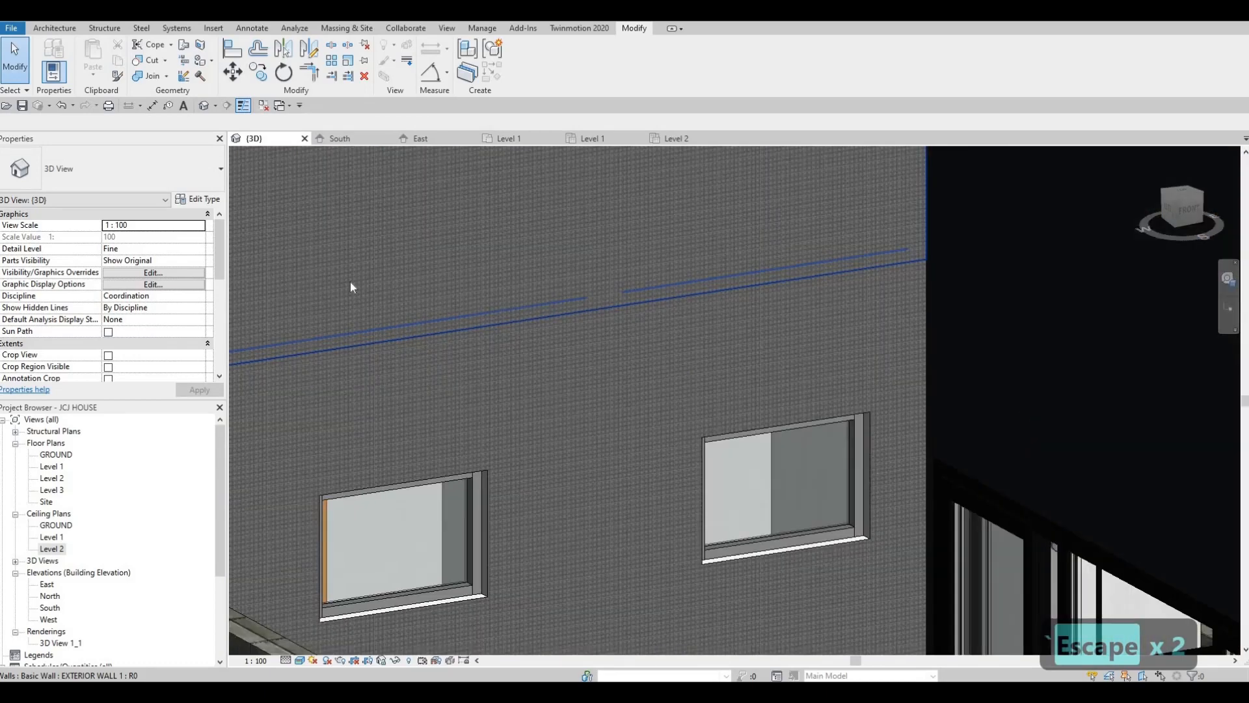
{"action": "scroll", "coordinate": [505, 270], "scroll_direction": "down", "scroll_amount": 8}
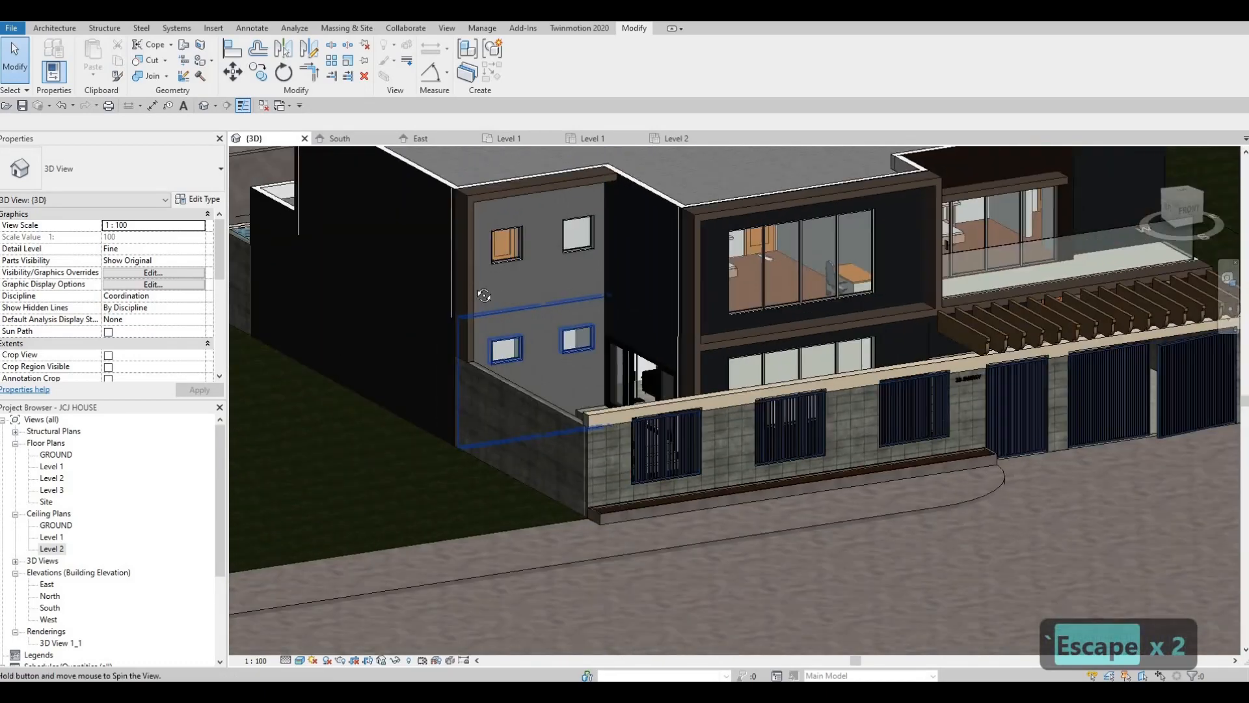
{"action": "middle_click_drag", "start_coordinate": [485, 295], "coordinate": [592, 358], "text": "shift"}
{"action": "scroll", "coordinate": [592, 358], "scroll_direction": "up", "scroll_amount": 3}
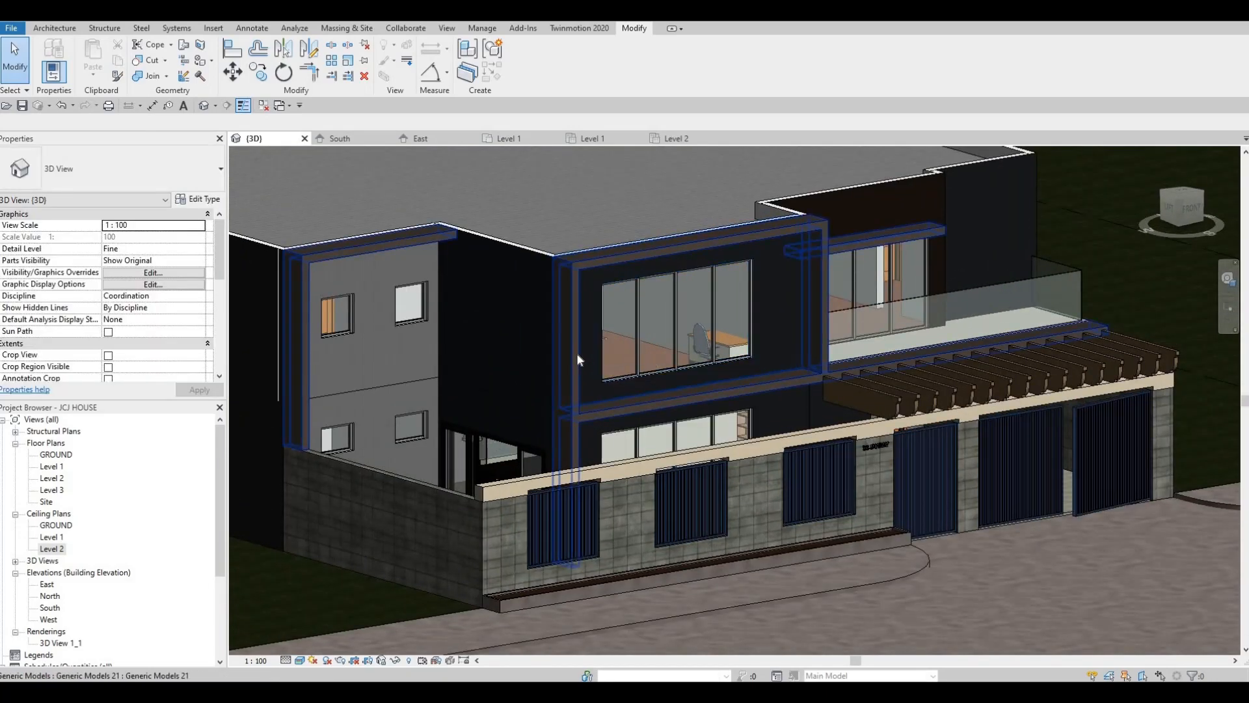
{"action": "key", "text": "F1"}
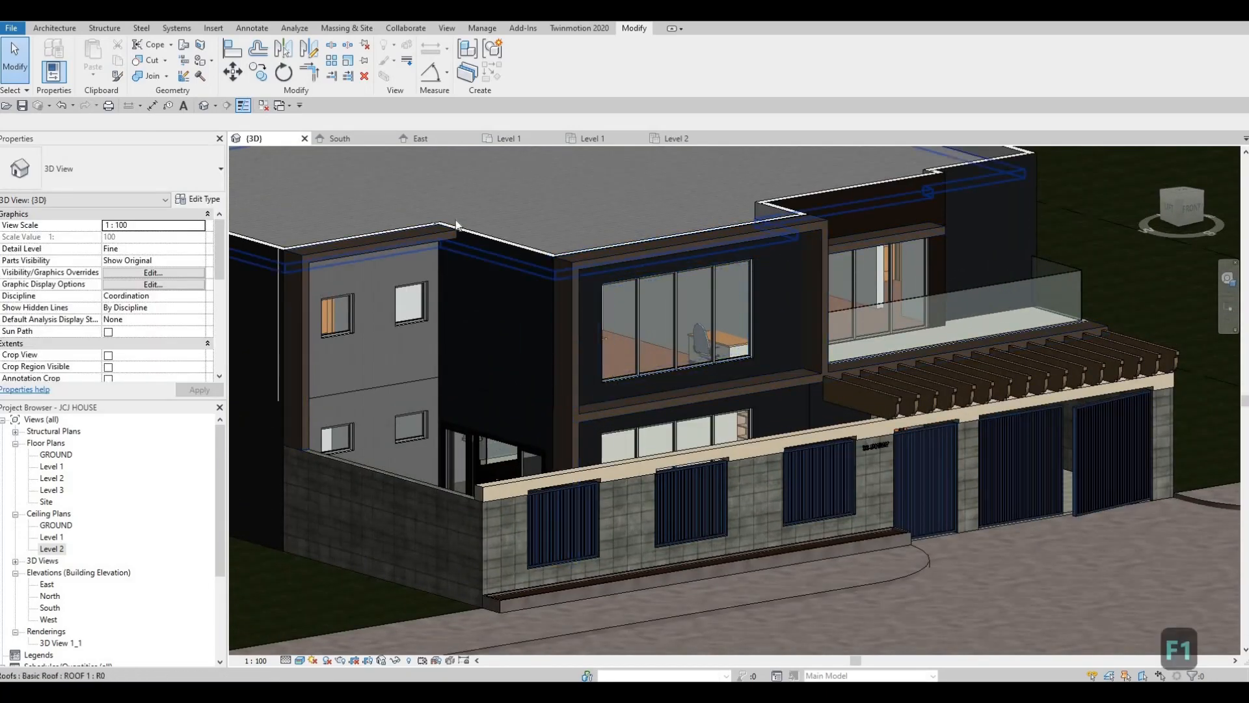
{"action": "scroll", "coordinate": [566, 299], "scroll_direction": "down", "scroll_amount": 3}
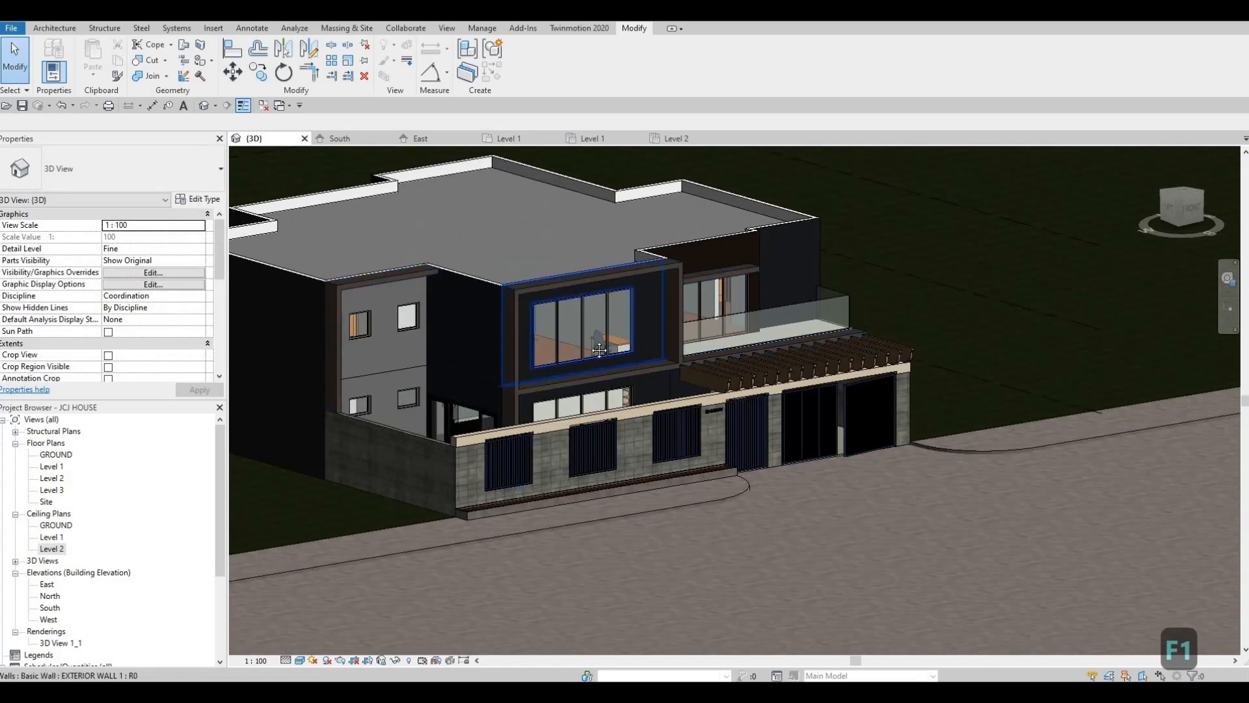
{"action": "scroll", "coordinate": [553, 286], "scroll_direction": "up", "scroll_amount": 3}
{"action": "middle_click_drag", "start_coordinate": [546, 372], "coordinate": [608, 374]}
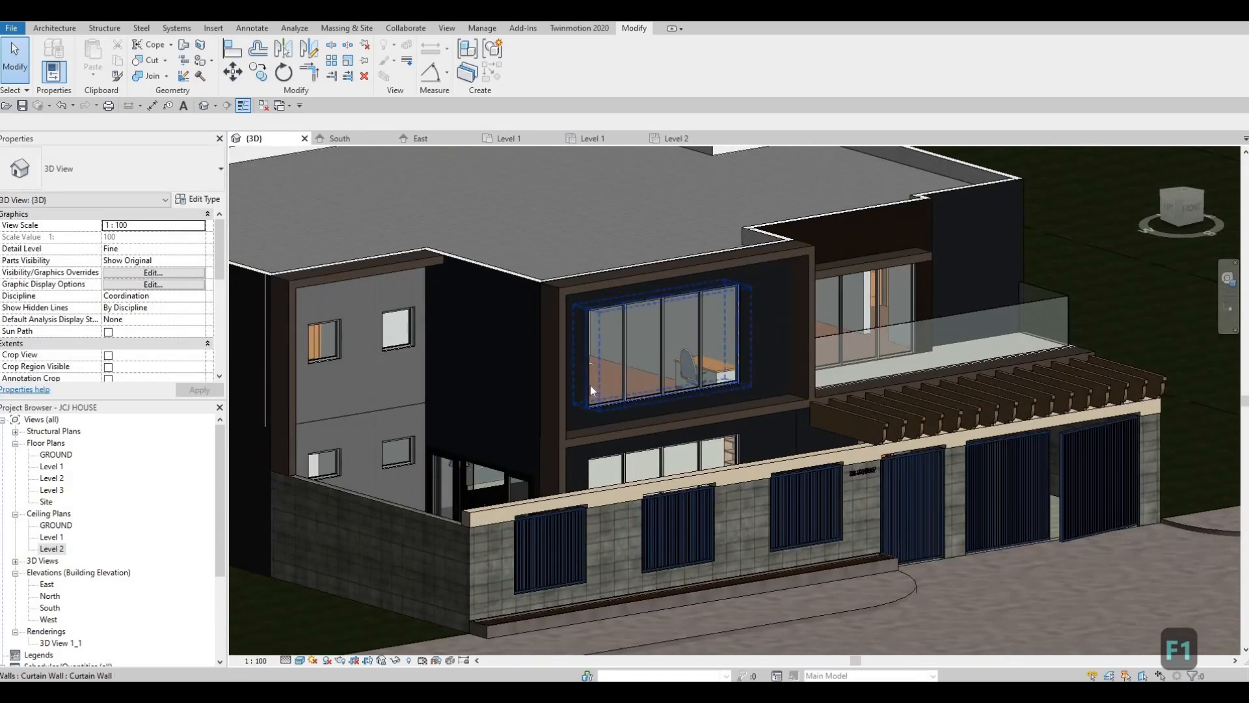
{"action": "scroll", "coordinate": [635, 423], "scroll_direction": "down", "scroll_amount": 1}
{"action": "middle_click_drag", "start_coordinate": [635, 423], "coordinate": [650, 411]}
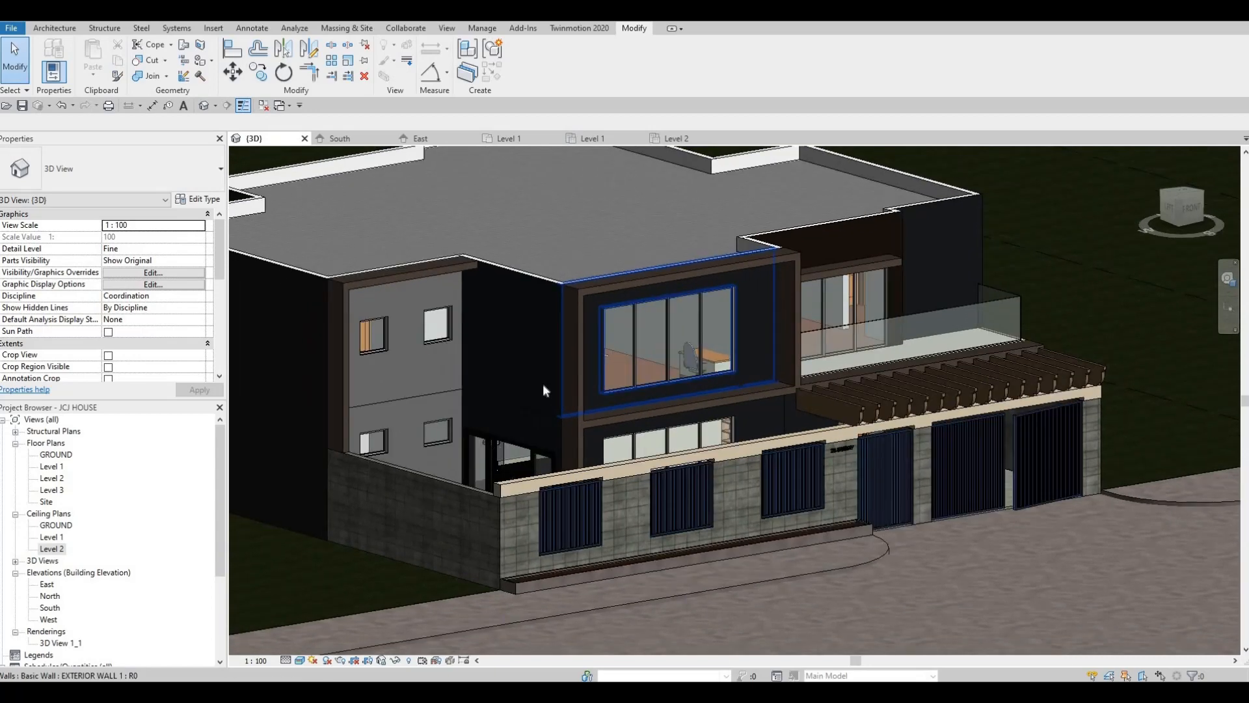
{"action": "middle_click_drag", "start_coordinate": [557, 389], "coordinate": [611, 419]}
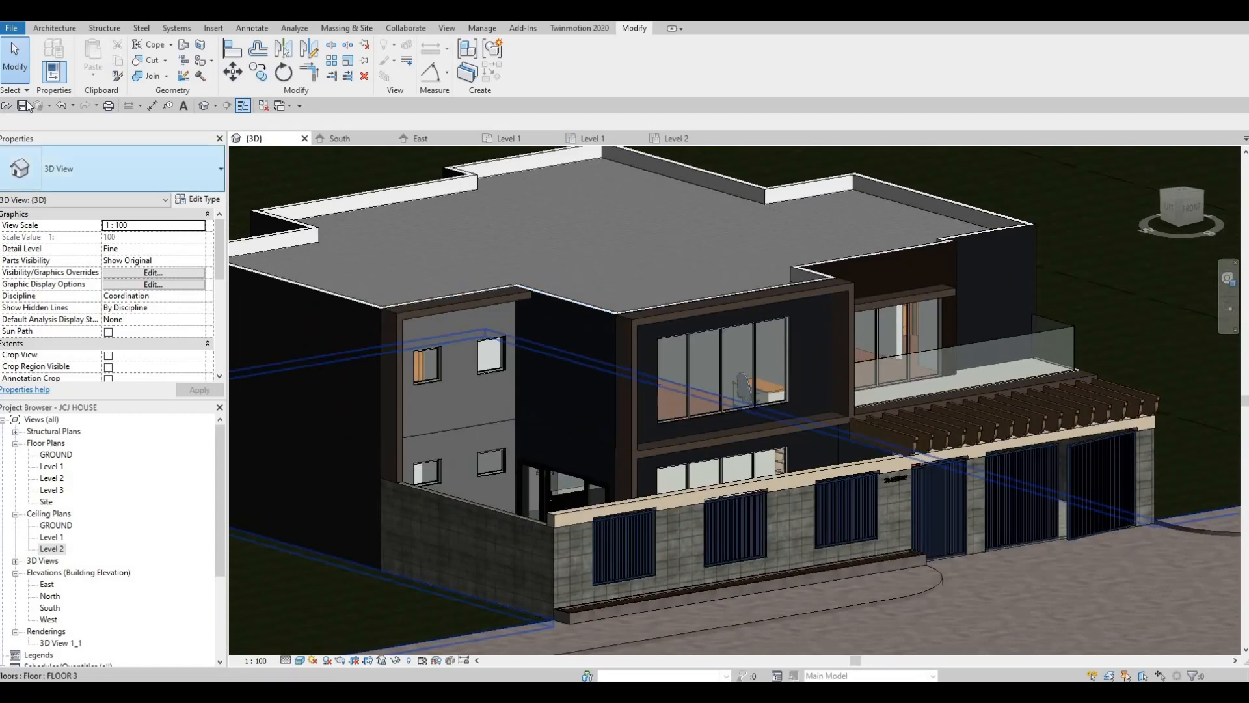
Save the house project
{"action": "left_click", "coordinate": [23, 105]}
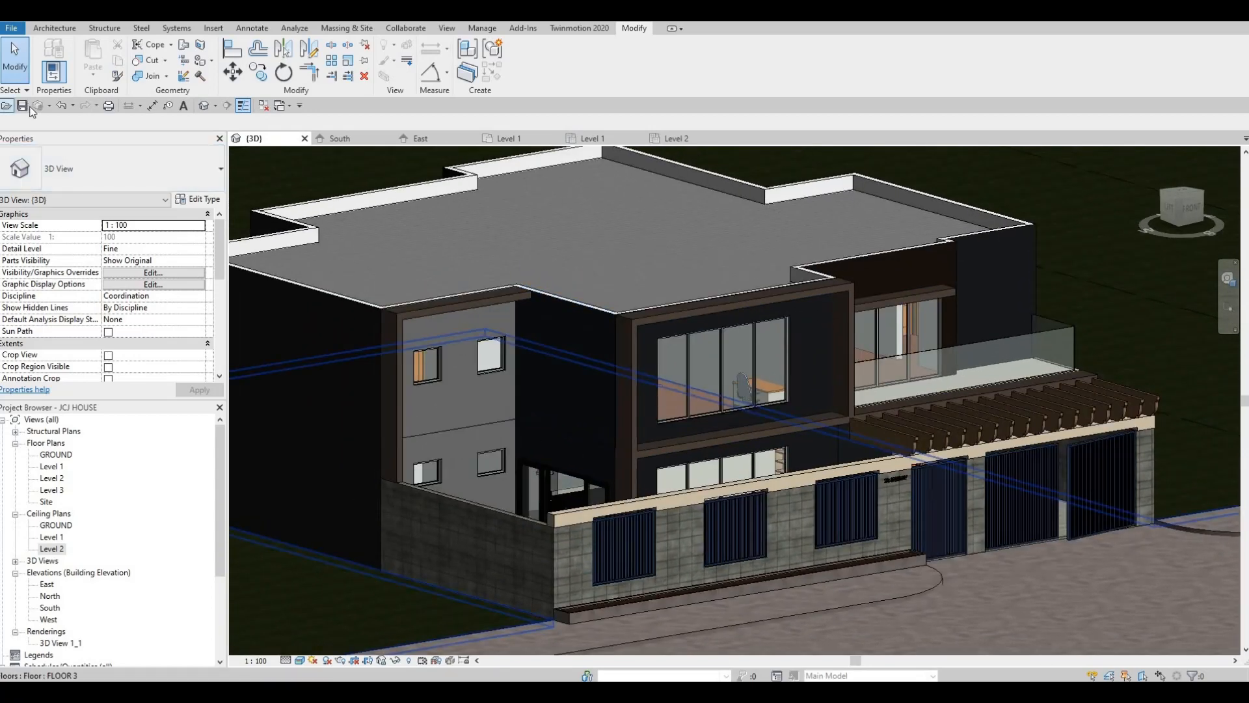